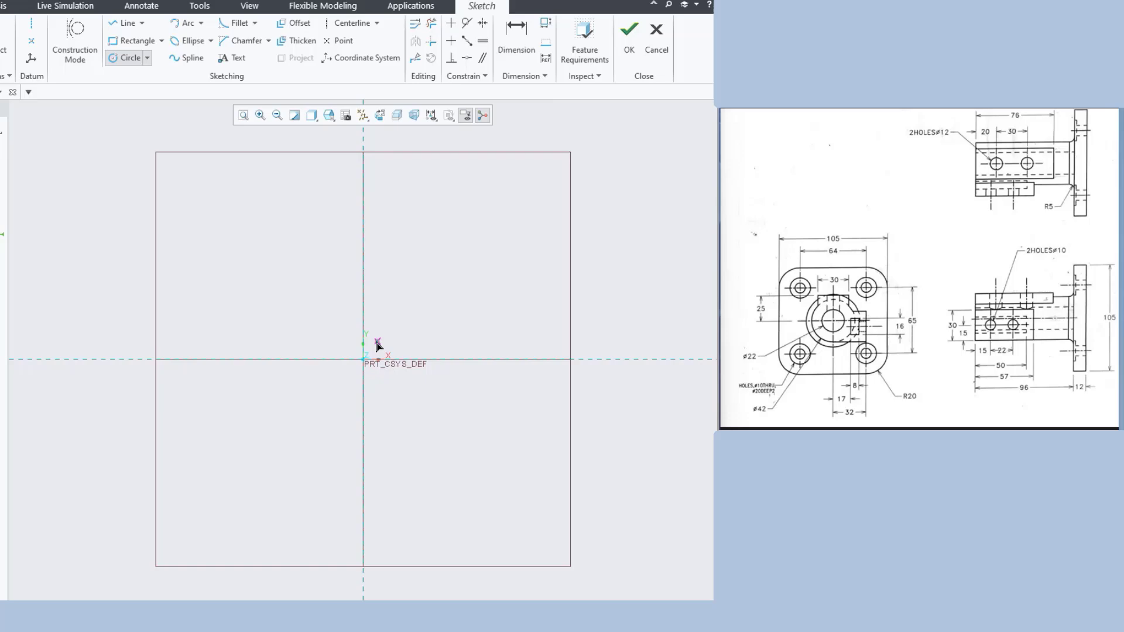
Draw concentric Ø42 and Ø22 mm circles at the origin and finish Sketch 1
{"action": "left_click", "coordinate": [363, 359]}
{"action": "left_click", "coordinate": [437, 310]}
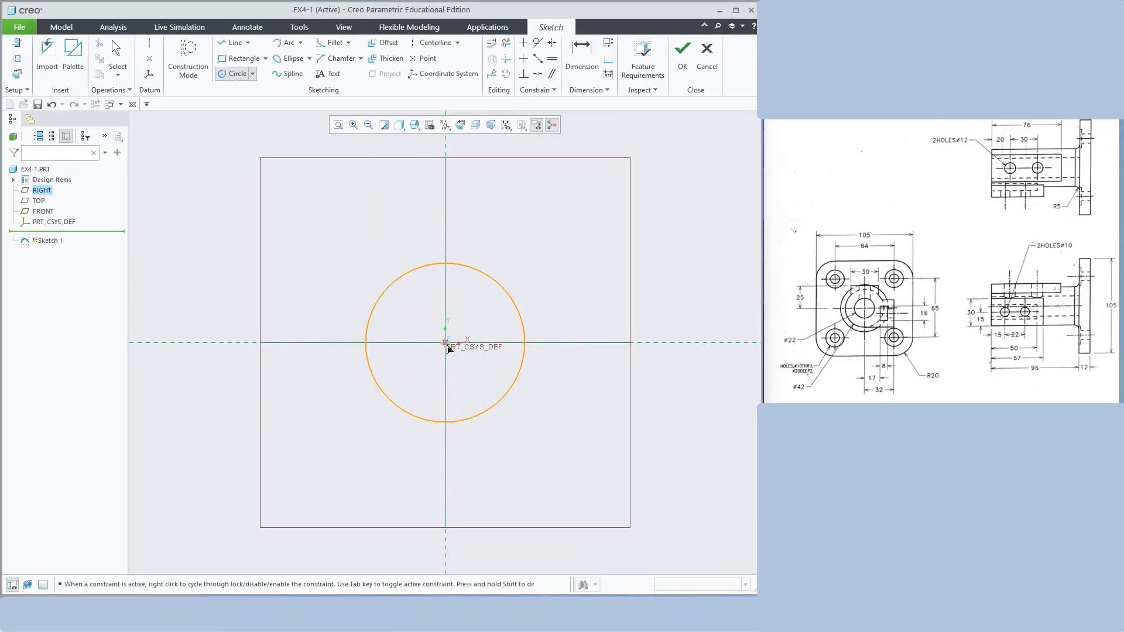
{"action": "left_click", "coordinate": [445, 343]}
{"action": "left_click", "coordinate": [458, 388]}
{"action": "middle_click", "coordinate": [577, 287]}
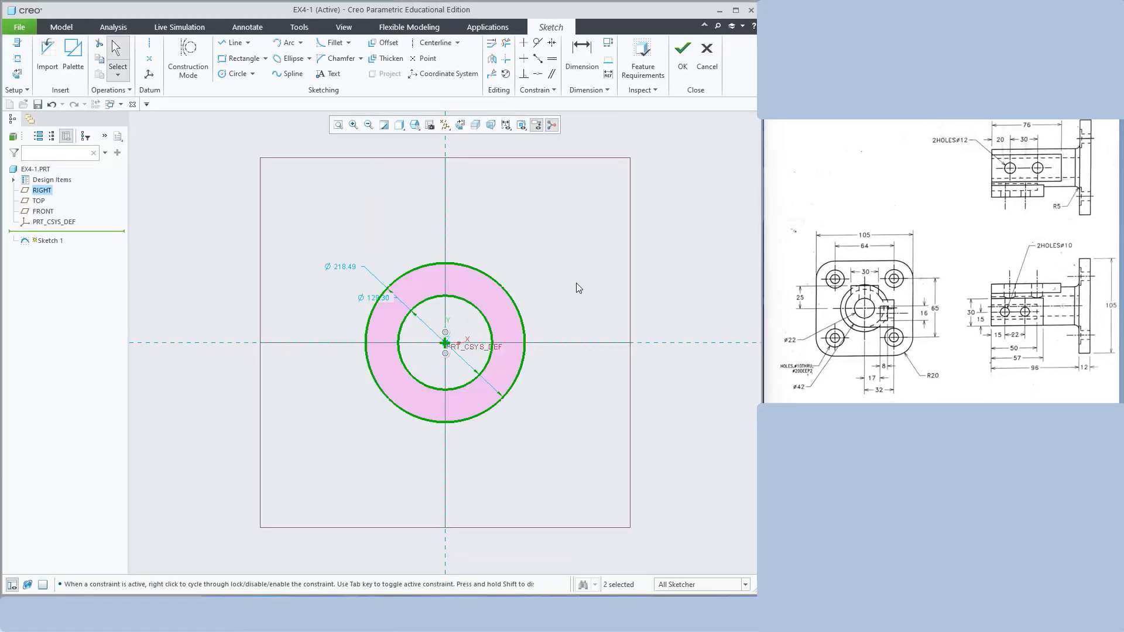
{"action": "double_click", "coordinate": [346, 270]}
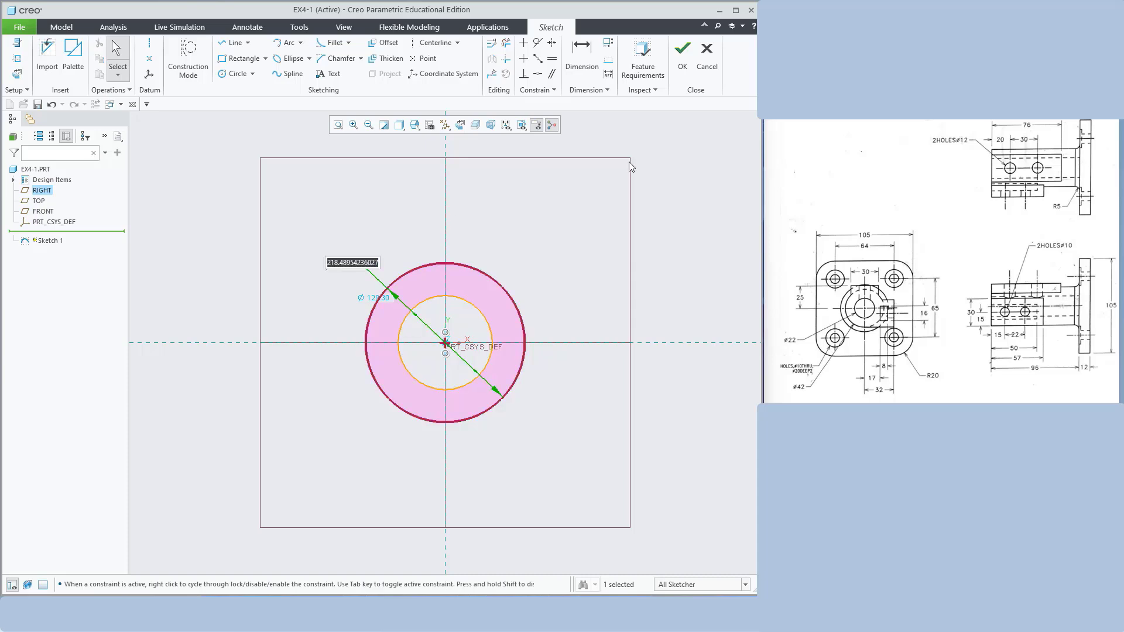
{"action": "type", "text": "42"}
{"action": "key", "text": "Return"}
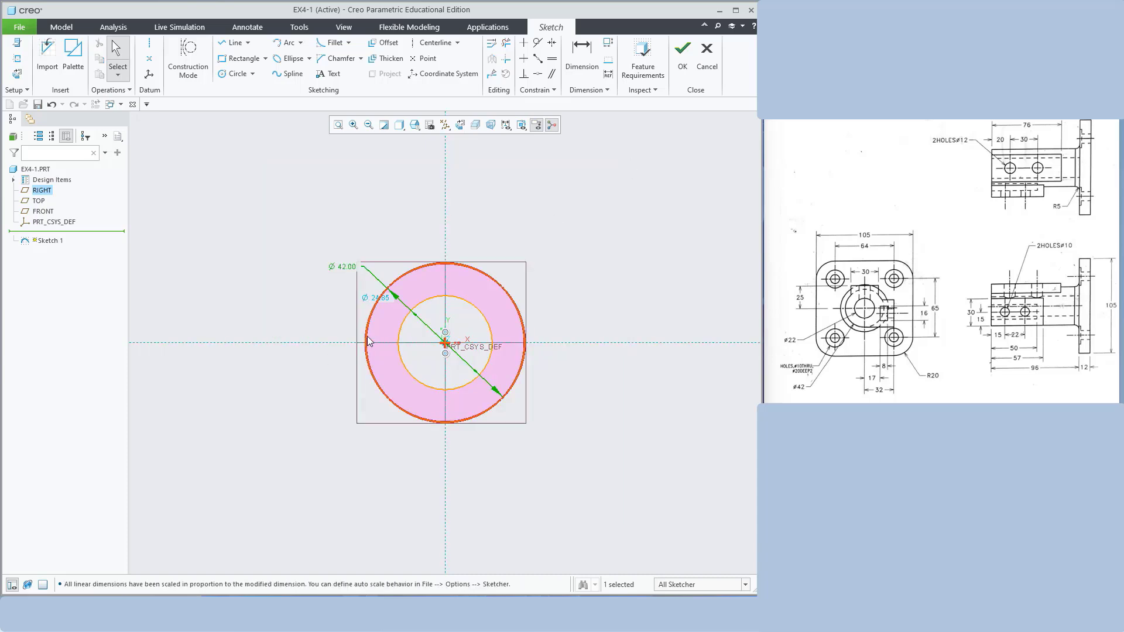
{"action": "double_click", "coordinate": [386, 304]}
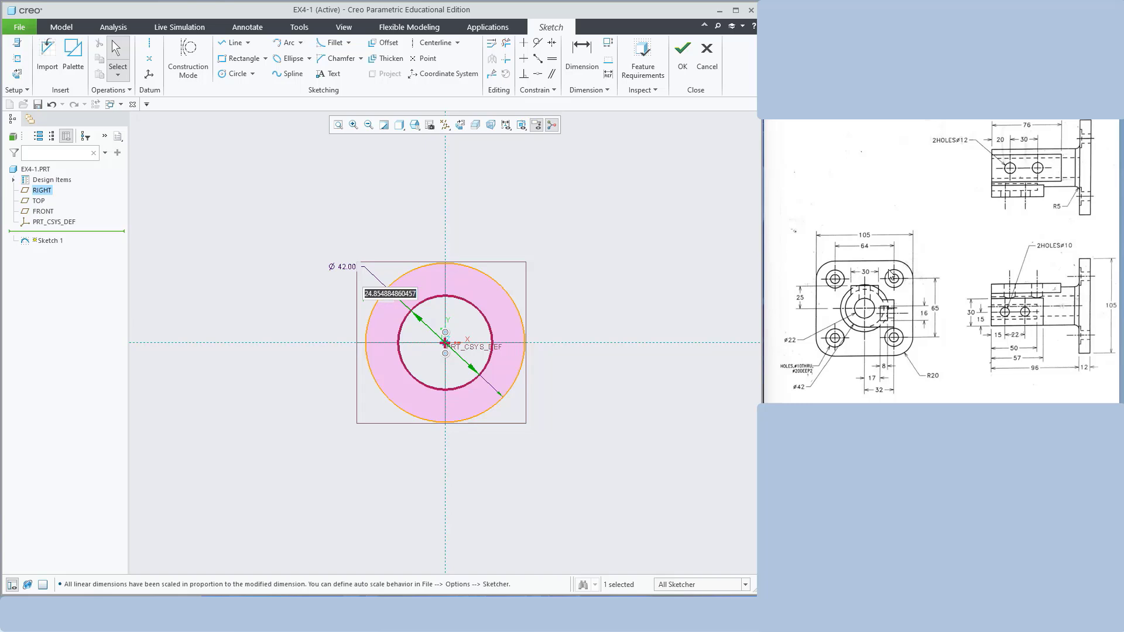
{"action": "type", "text": "22"}
{"action": "key", "text": "Return"}
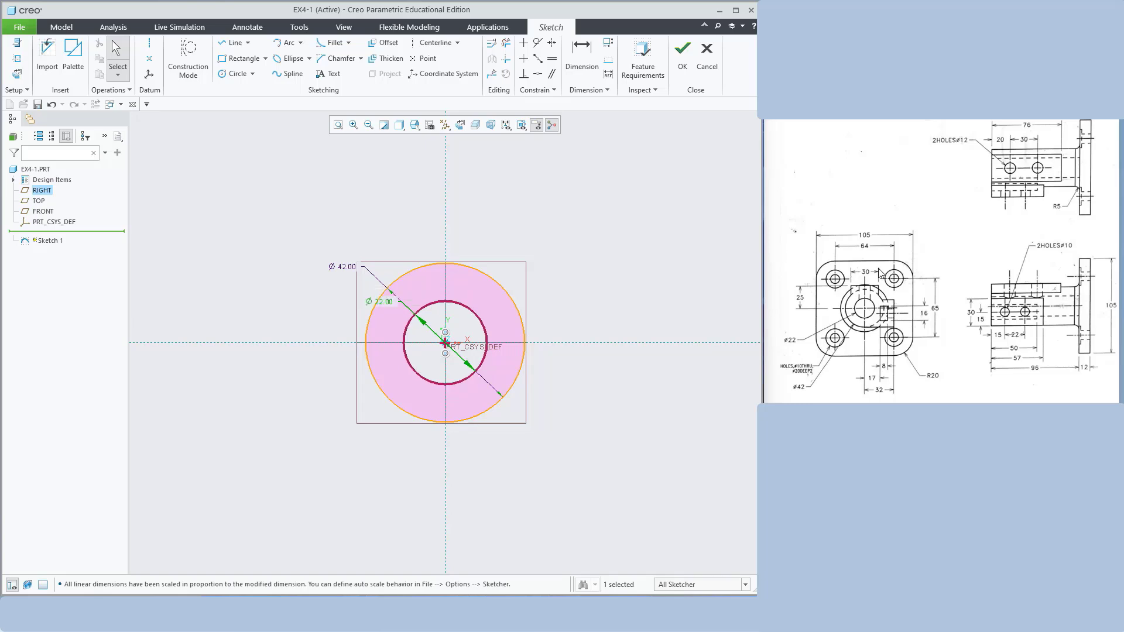
{"action": "left_click", "coordinate": [683, 50]}
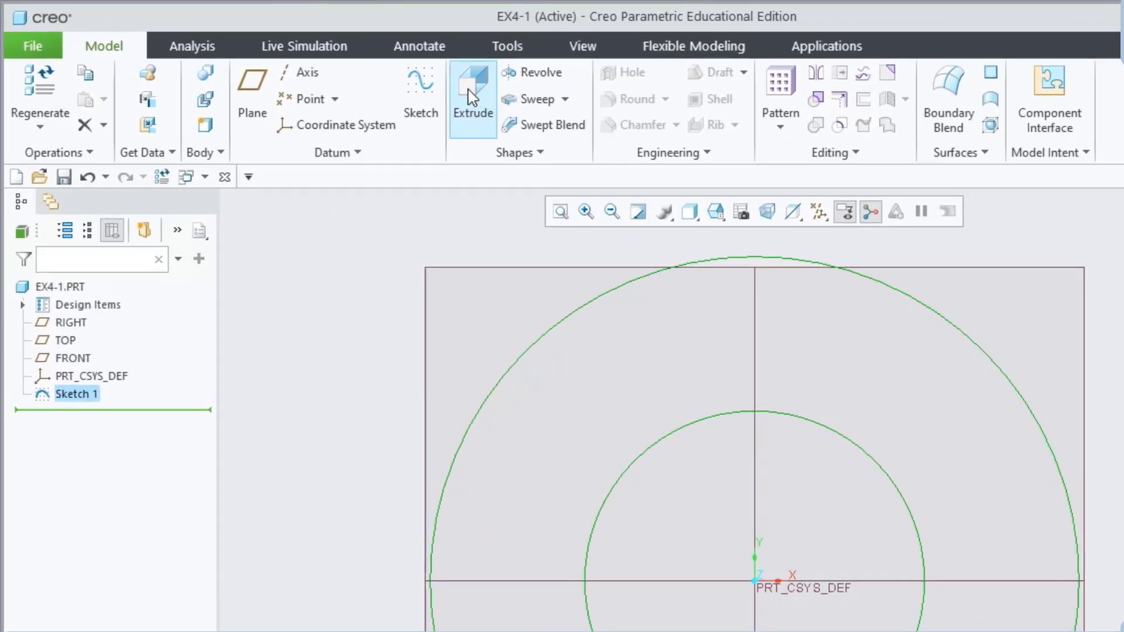
Extrude the ring sketch 96 mm into a hollow cylinder (Extrude 1)
{"action": "left_click", "coordinate": [351, 68]}
{"action": "middle_click_drag", "start_coordinate": [1122, 450], "coordinate": [1069, 457]}
{"action": "scroll", "coordinate": [846, 617], "scroll_direction": "up", "scroll_amount": 2}
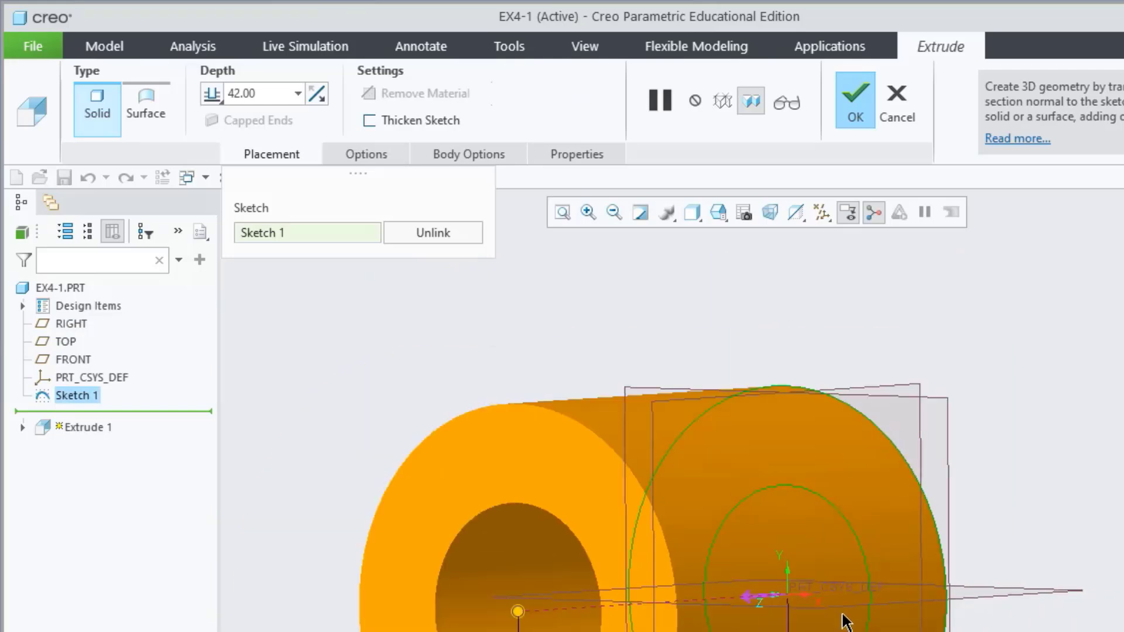
{"action": "middle_click_drag", "start_coordinate": [1091, 543], "coordinate": [1013, 555]}
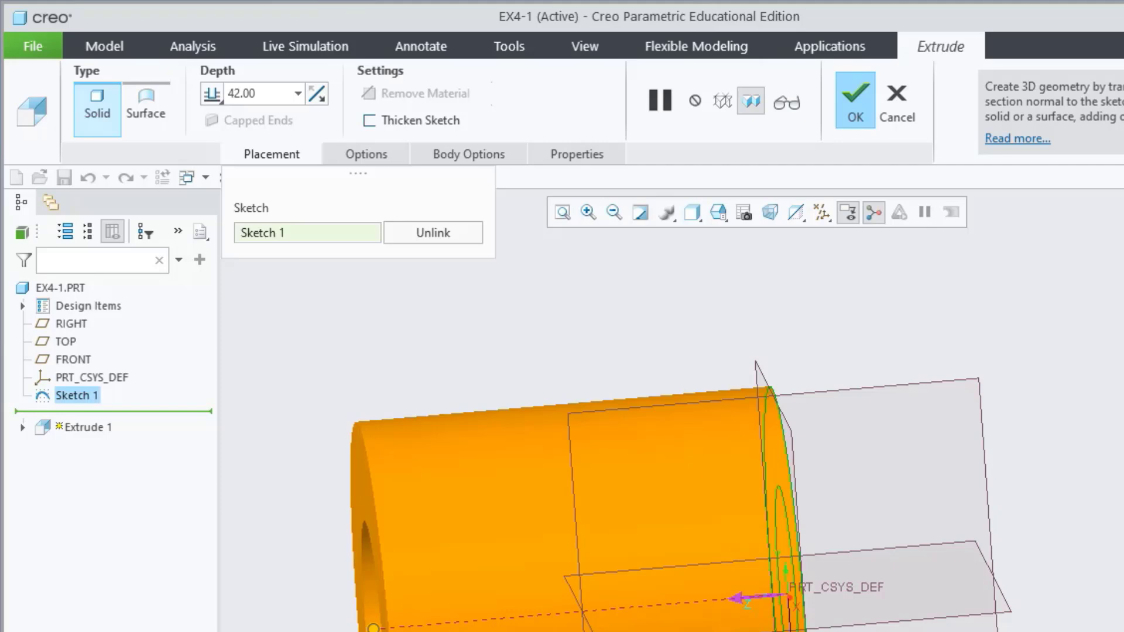
{"action": "left_click", "coordinate": [274, 93]}
{"action": "type", "text": "96"}
{"action": "key", "text": "Return"}
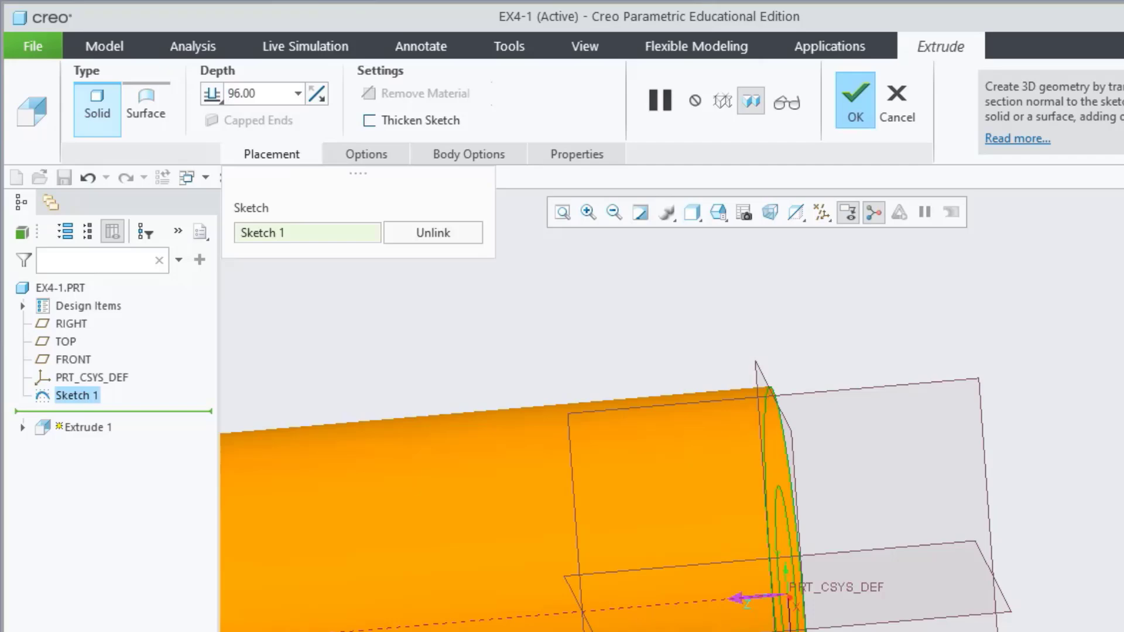
{"action": "left_click", "coordinate": [855, 97]}
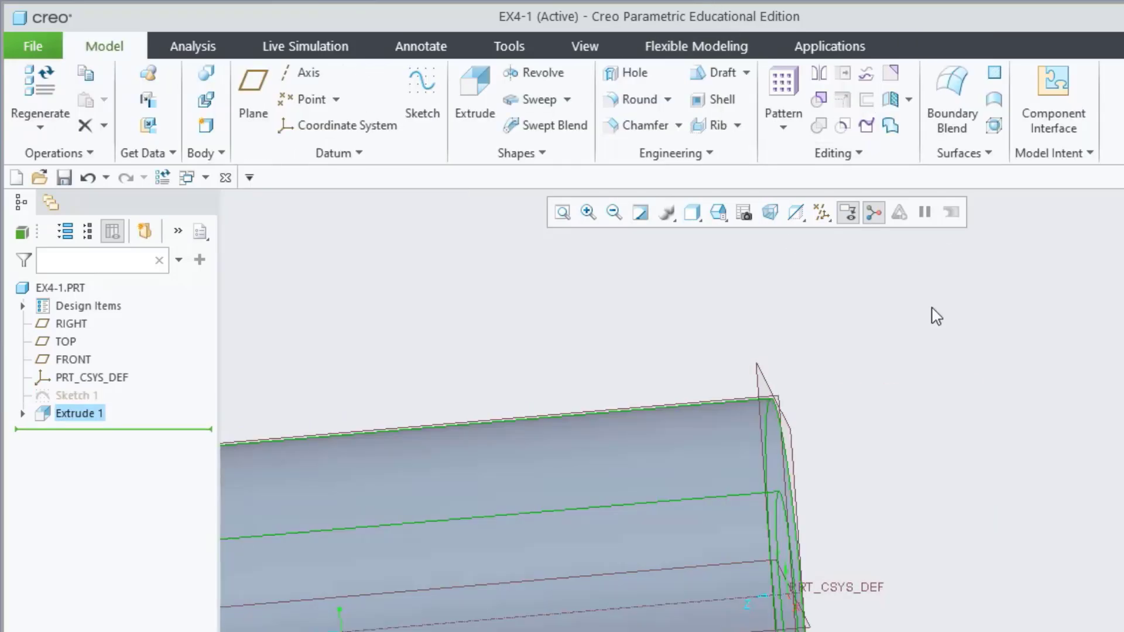
{"action": "scroll", "coordinate": [923, 587], "scroll_direction": "up", "scroll_amount": 5}
{"action": "middle_click_drag", "start_coordinate": [809, 456], "coordinate": [582, 299]}
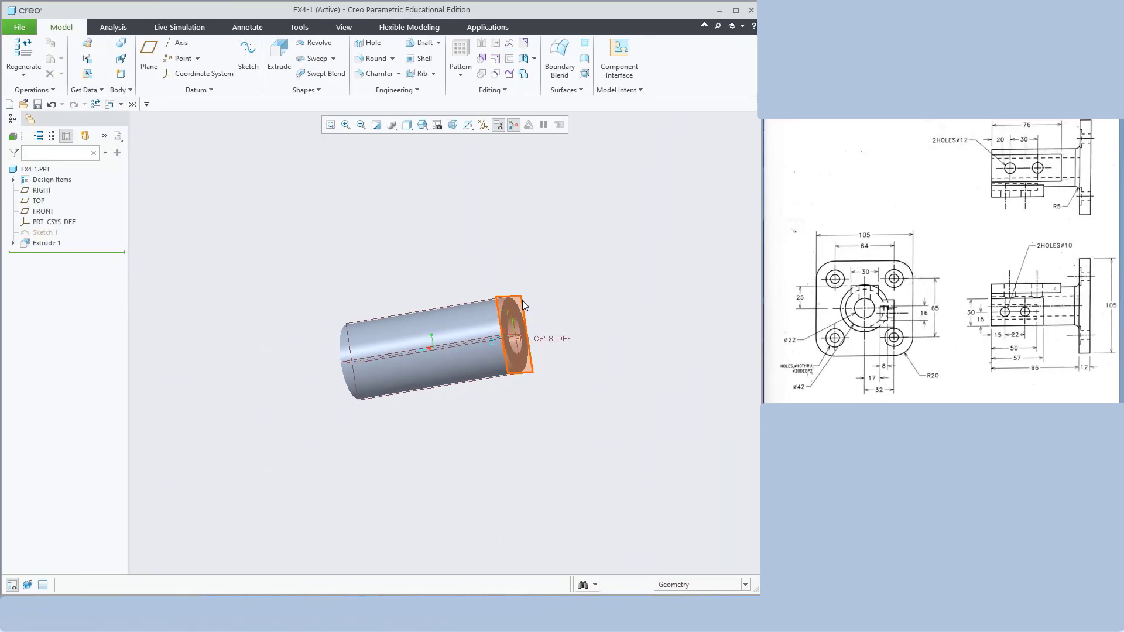
Start Sketch 2 on the cylinder's flat end face
{"action": "left_click", "coordinate": [523, 304]}
{"action": "scroll", "coordinate": [570, 334], "scroll_direction": "down", "scroll_amount": 4}
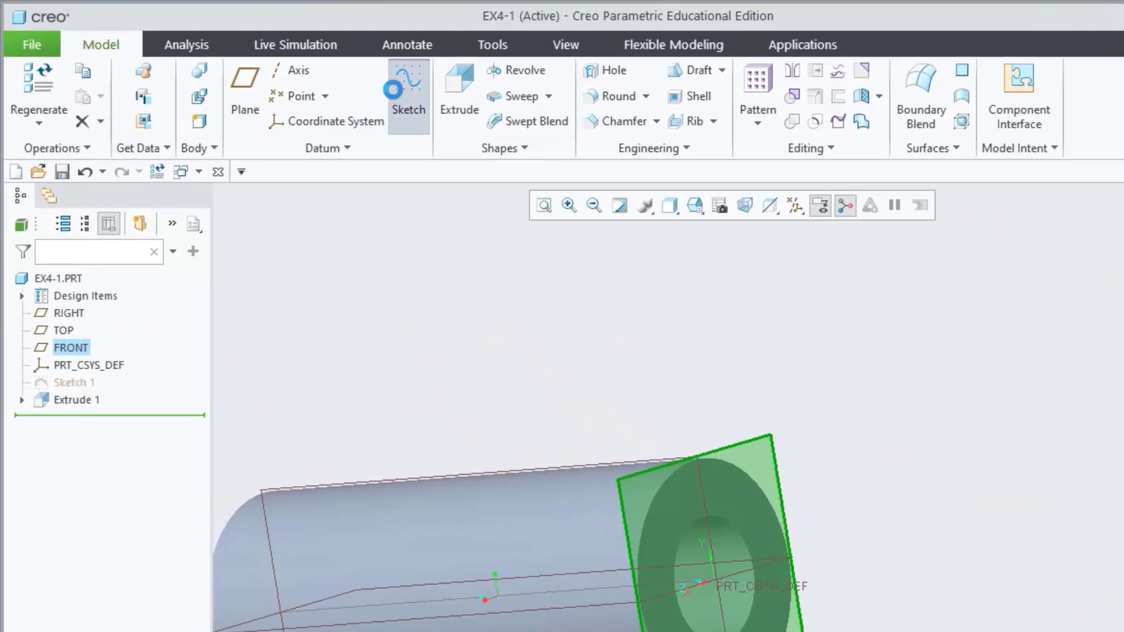
{"action": "left_click", "coordinate": [248, 54]}
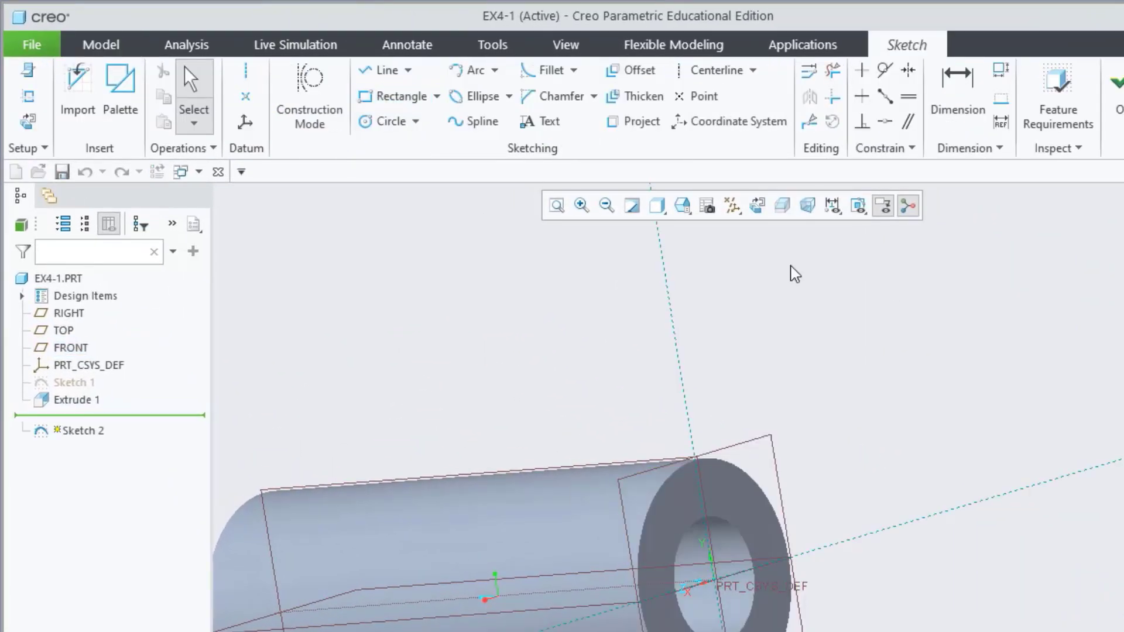
In sketch view, draw a rectangle around the cylinder's end
{"action": "left_click", "coordinate": [757, 205]}
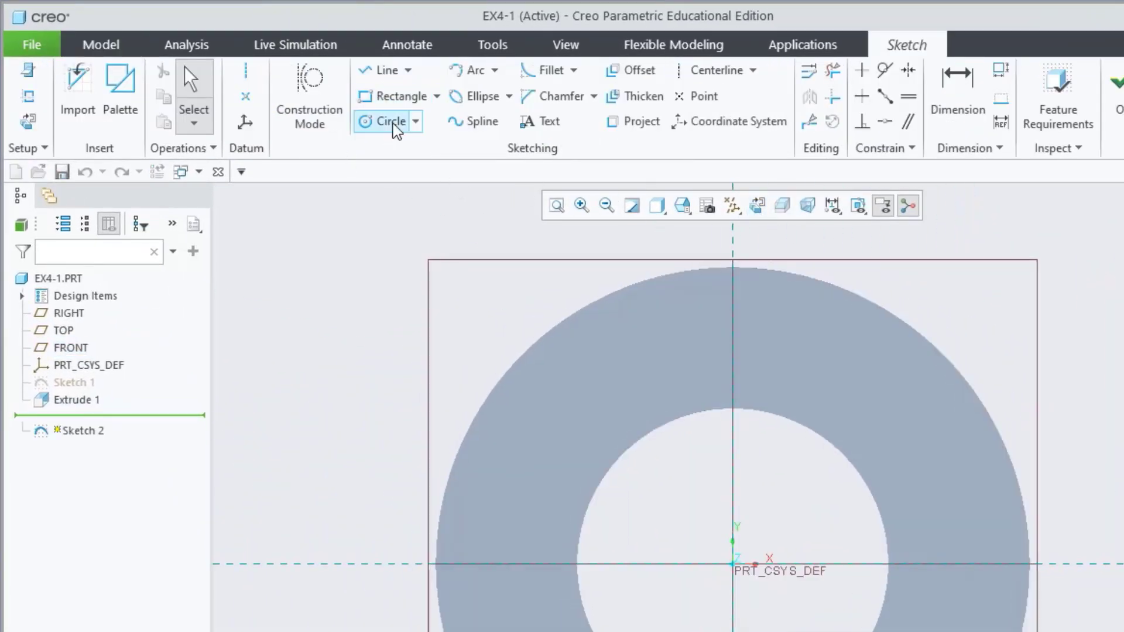
{"action": "left_click", "coordinate": [390, 96]}
{"action": "left_click", "coordinate": [419, 227]}
{"action": "left_click", "coordinate": [810, 385]}
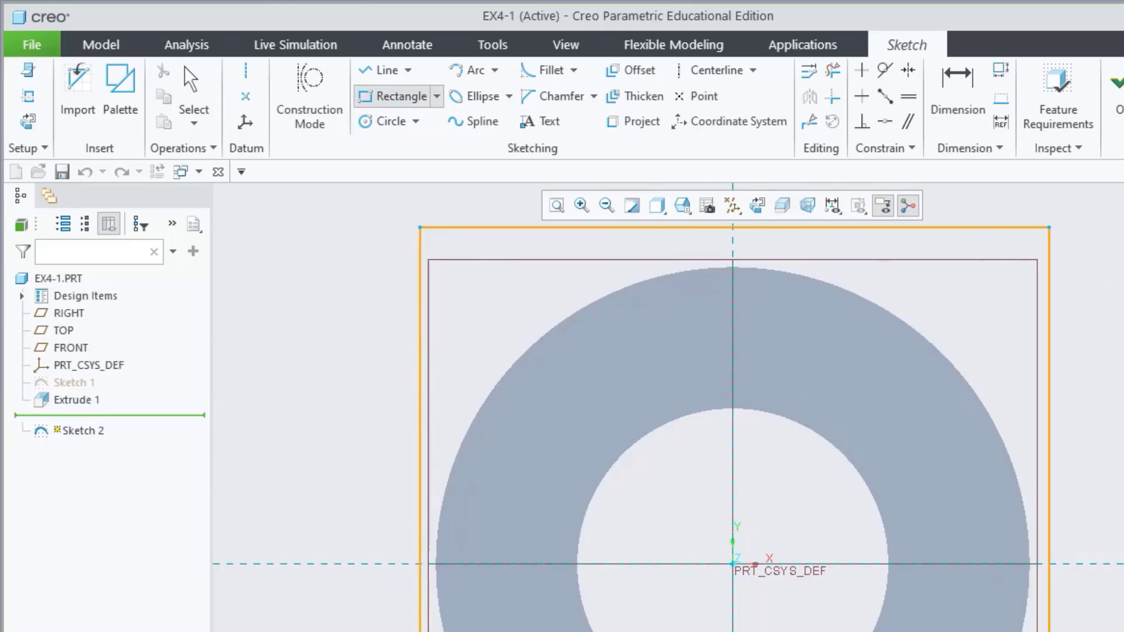
{"action": "left_click", "coordinate": [1059, 631]}
{"action": "key", "text": "Escape"}
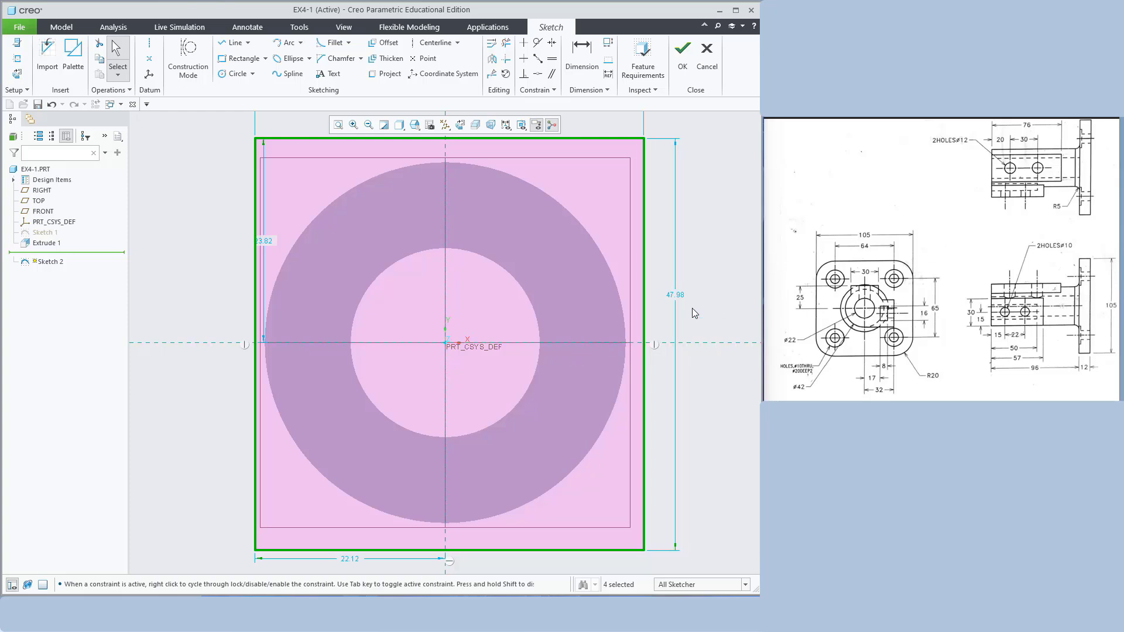
Dimension the rectangle to 105 mm height and 105 mm width
{"action": "double_click", "coordinate": [683, 293]}
{"action": "type", "text": "105"}
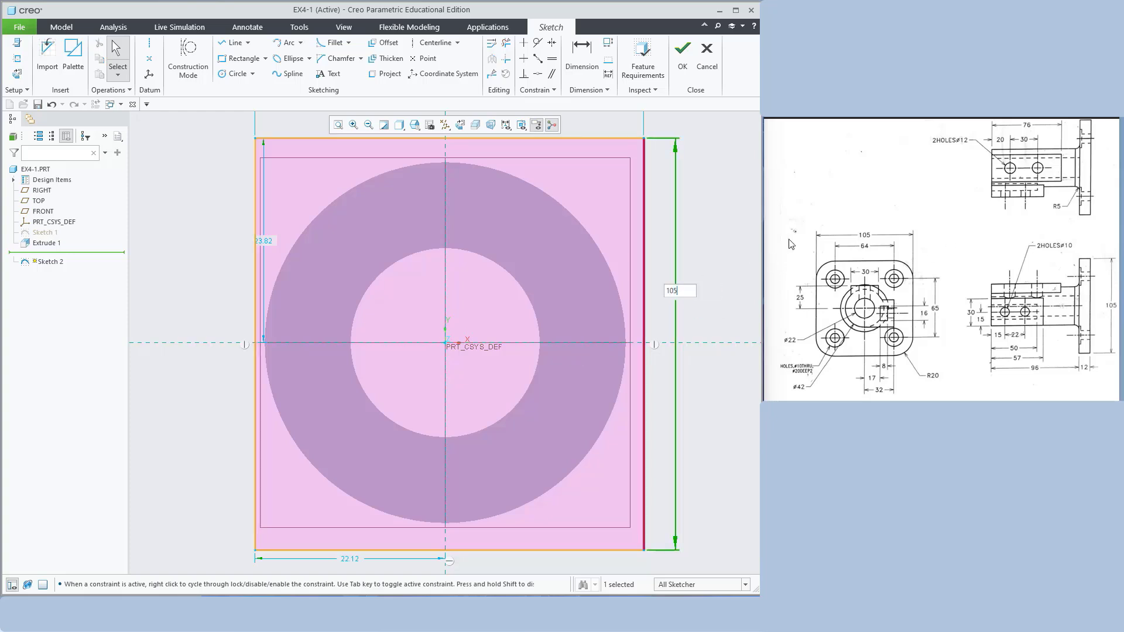
{"action": "key", "text": "Return"}
{"action": "scroll", "coordinate": [410, 261], "scroll_direction": "down", "scroll_amount": 3}
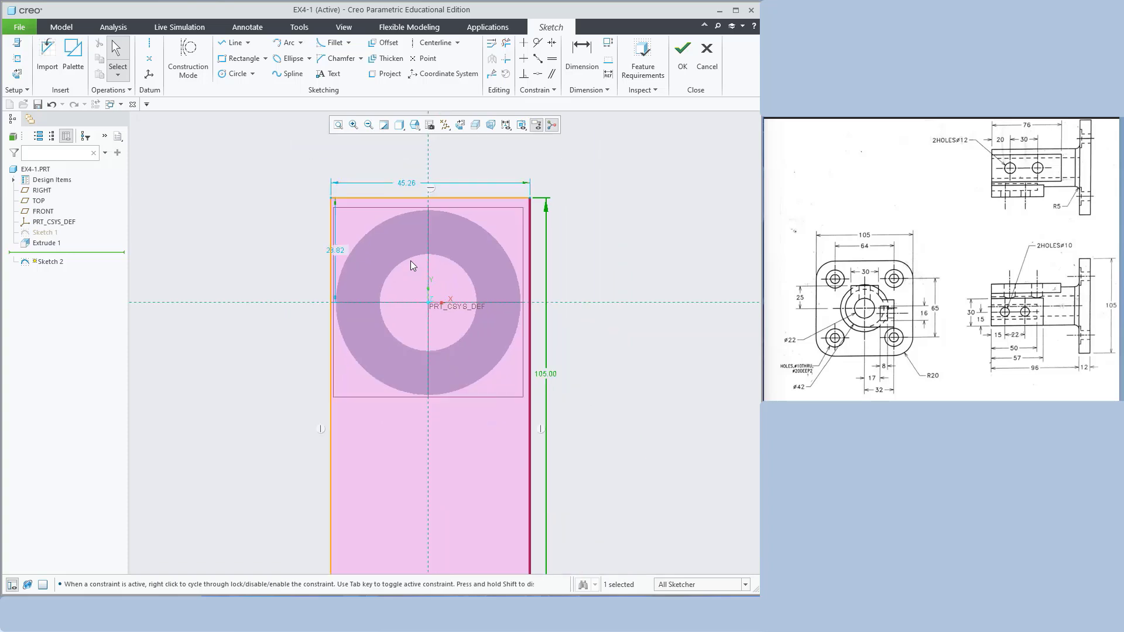
{"action": "double_click", "coordinate": [412, 186]}
{"action": "type", "text": "1"}
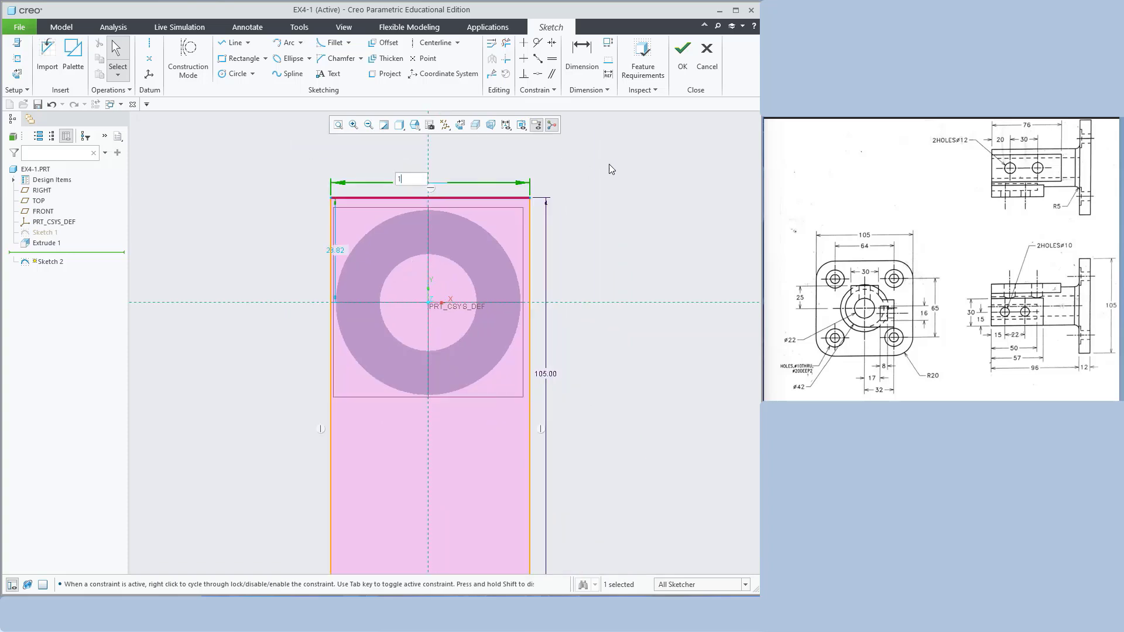
{"action": "type", "text": "05"}
{"action": "key", "text": "Return"}
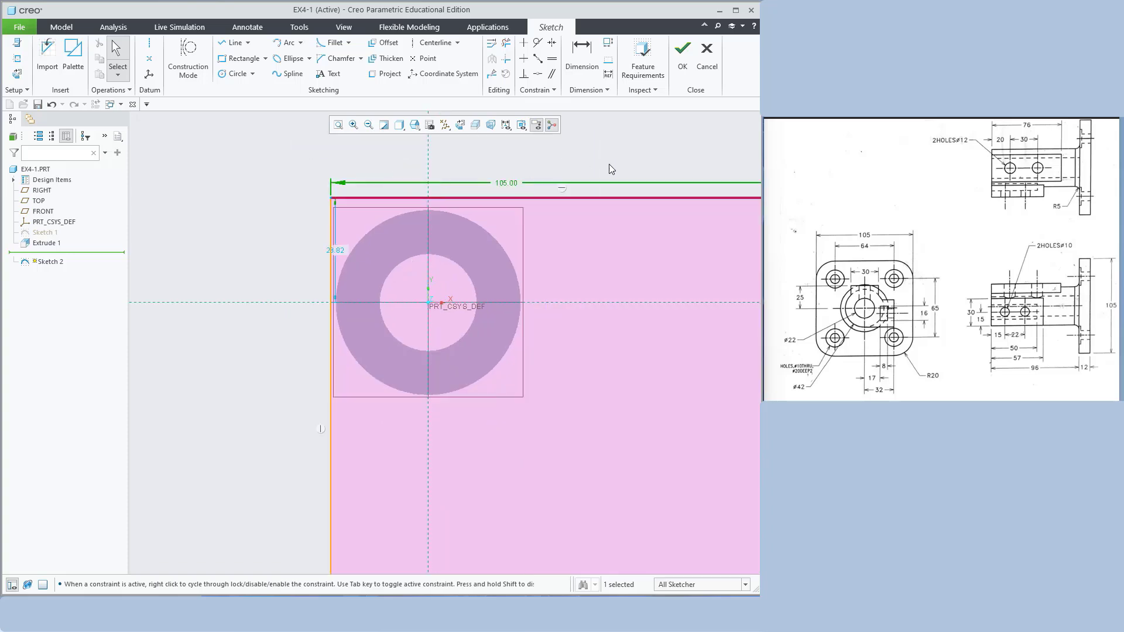
Centre the square on the axis with 105/2 offsets and finish the sketch
{"action": "left_click", "coordinate": [339, 125]}
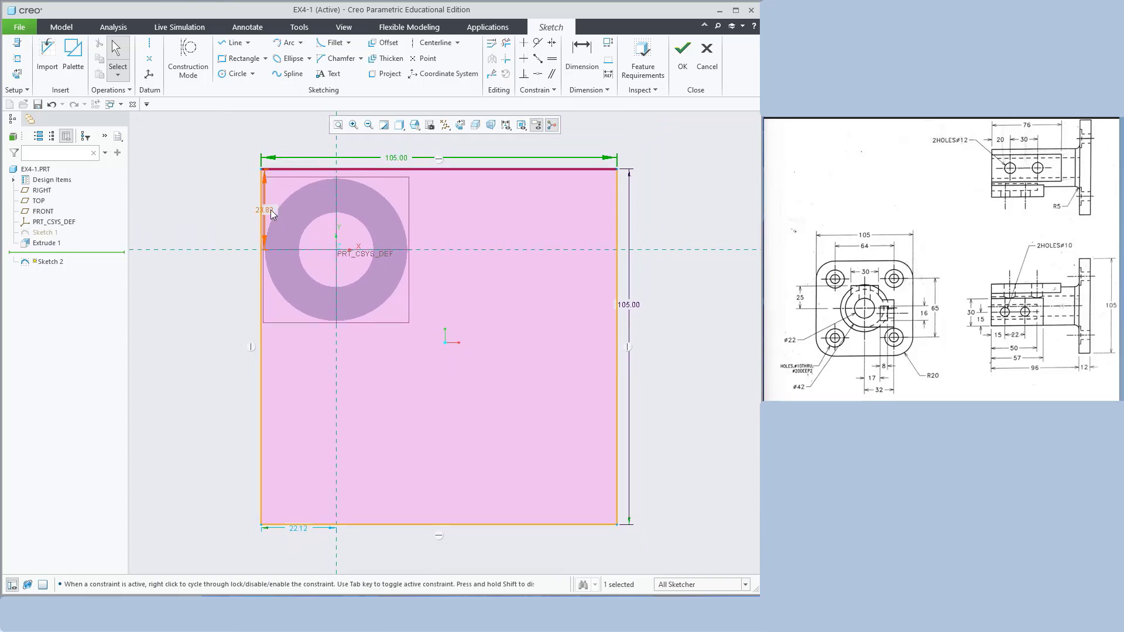
{"action": "double_click", "coordinate": [271, 209]}
{"action": "type", "text": "105/"}
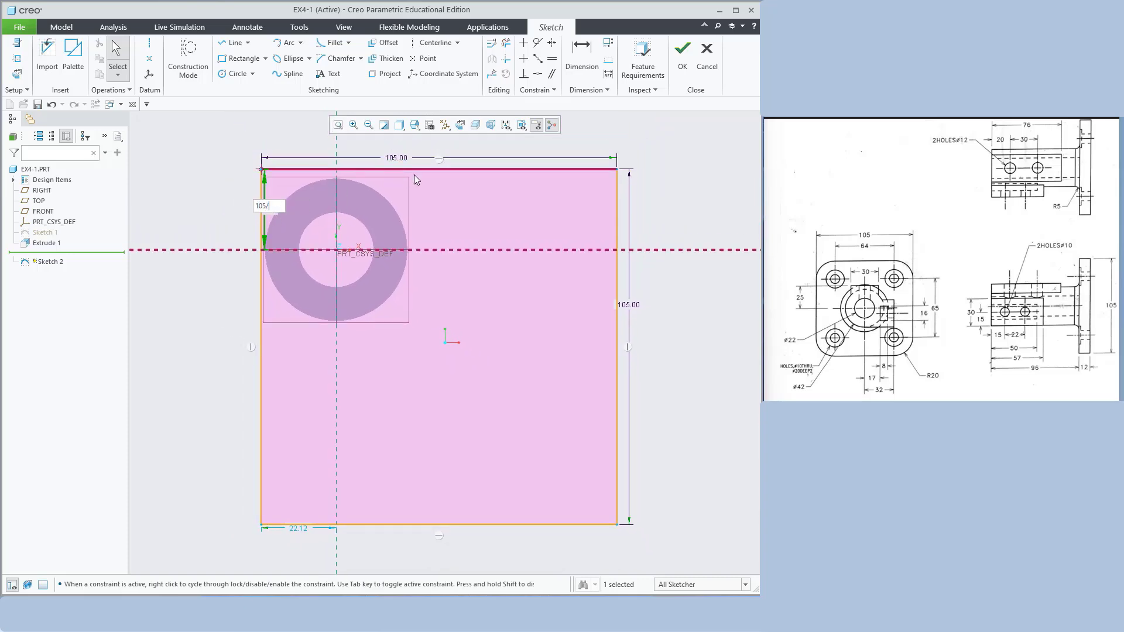
{"action": "type", "text": "2"}
{"action": "key", "text": "Return"}
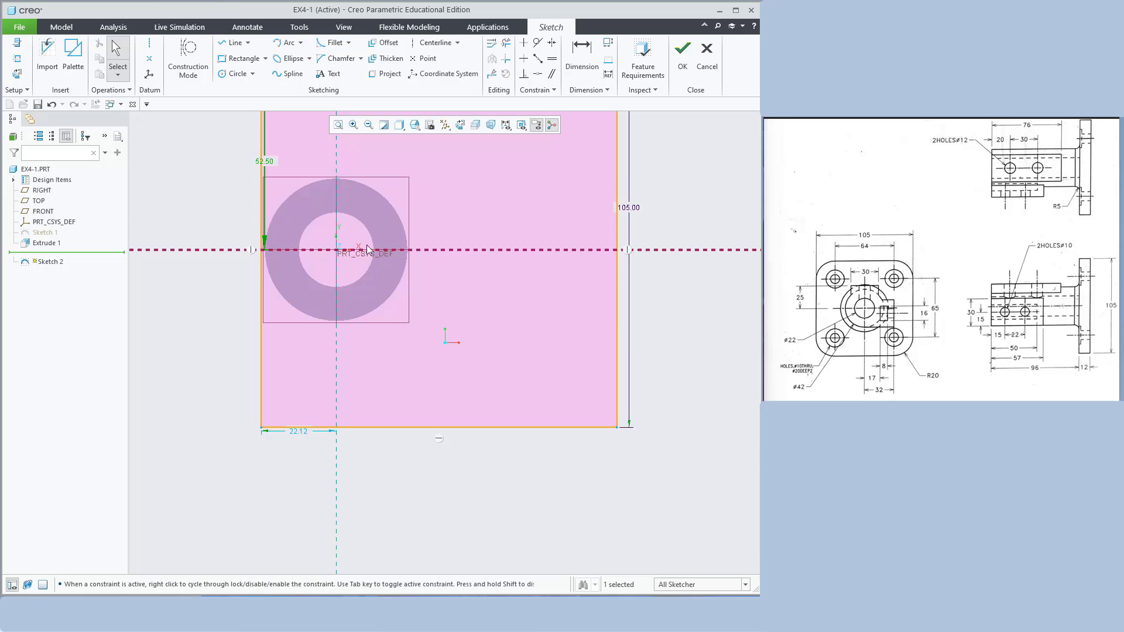
{"action": "double_click", "coordinate": [295, 433]}
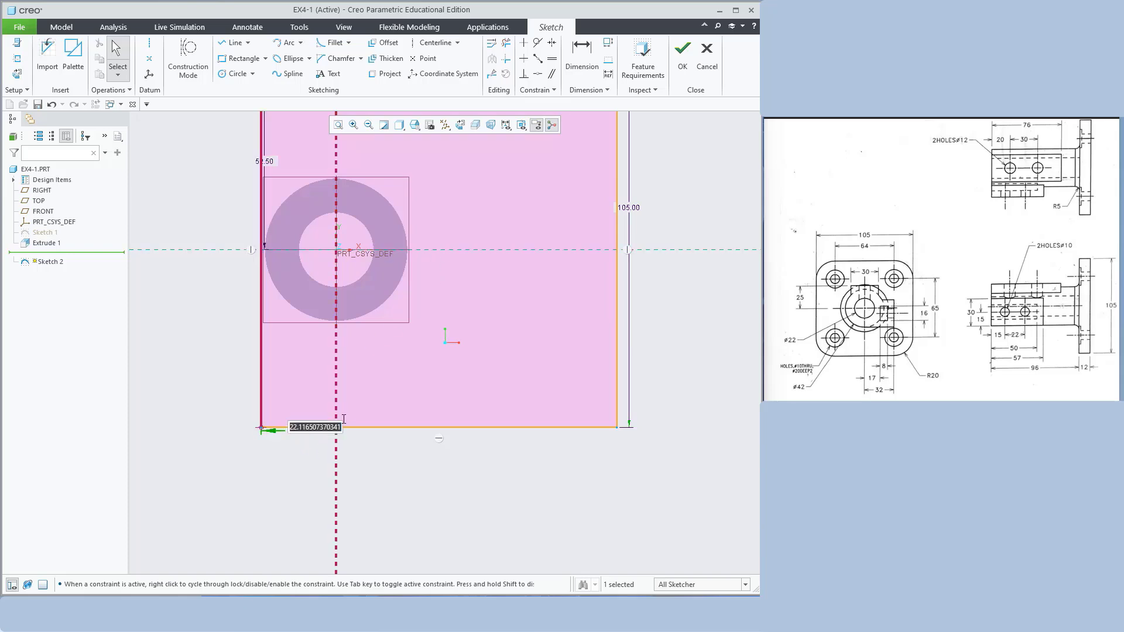
{"action": "type", "text": "105/2"}
{"action": "key", "text": "Return"}
{"action": "scroll", "coordinate": [530, 339], "scroll_direction": "down", "scroll_amount": 3}
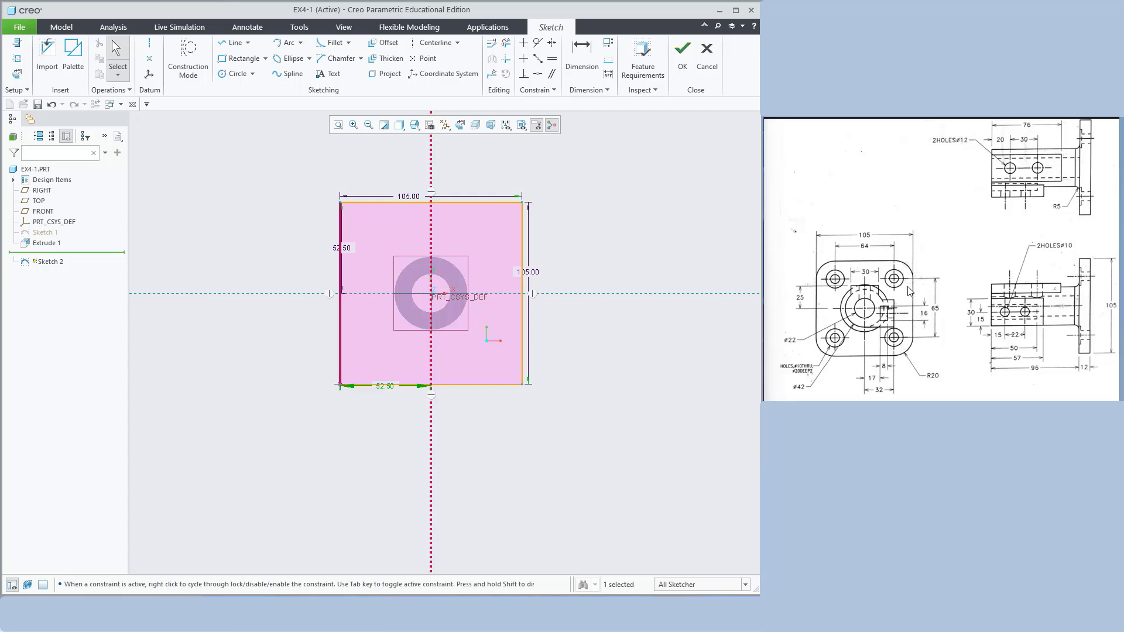
{"action": "left_click", "coordinate": [680, 67]}
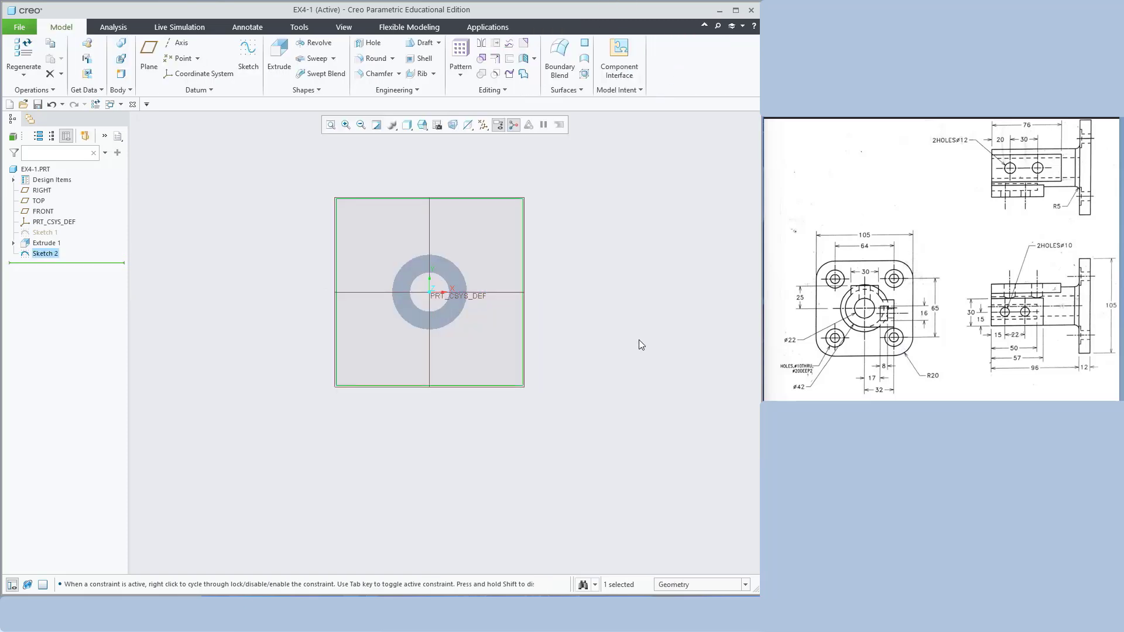
Extrude the square sketch 12 mm in the flipped direction to form the plate
{"action": "left_click", "coordinate": [279, 53]}
{"action": "middle_click_drag", "start_coordinate": [617, 234], "coordinate": [670, 243]}
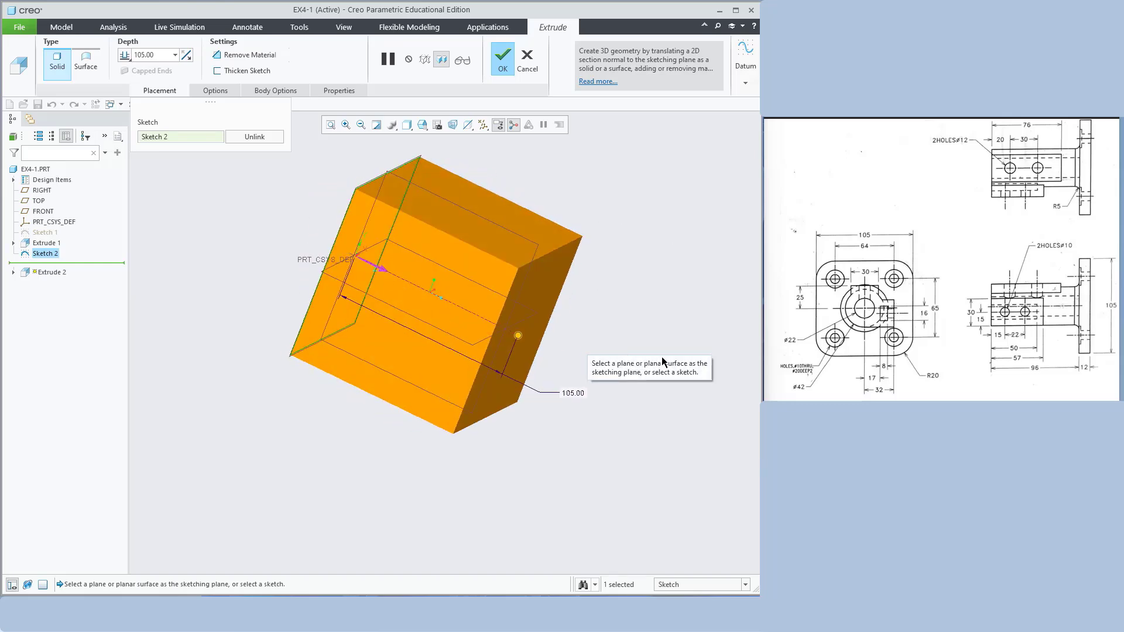
{"action": "left_click", "coordinate": [384, 269]}
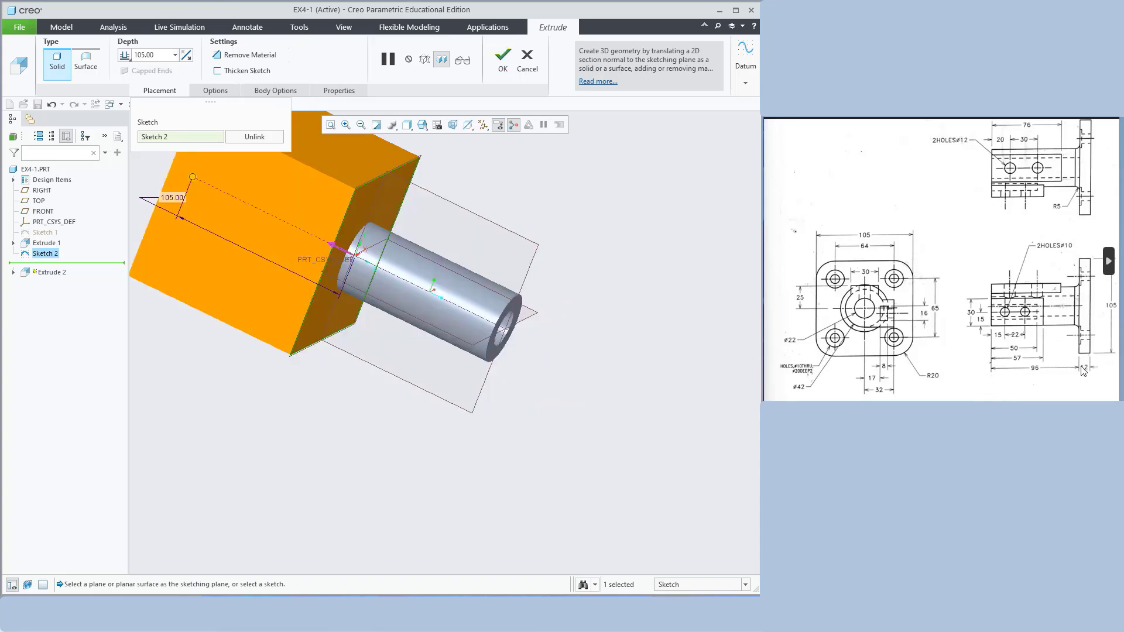
{"action": "double_click", "coordinate": [166, 52]}
{"action": "type", "text": "12"}
{"action": "key", "text": "Return"}
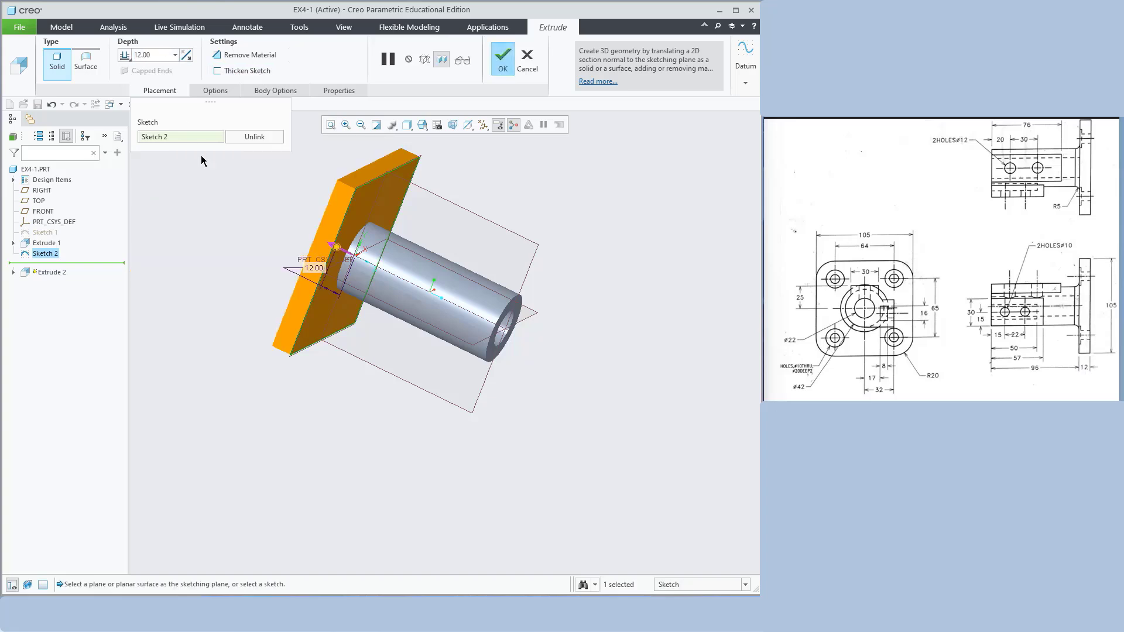
{"action": "left_click", "coordinate": [502, 71]}
{"action": "middle_click_drag", "start_coordinate": [665, 272], "coordinate": [554, 377]}
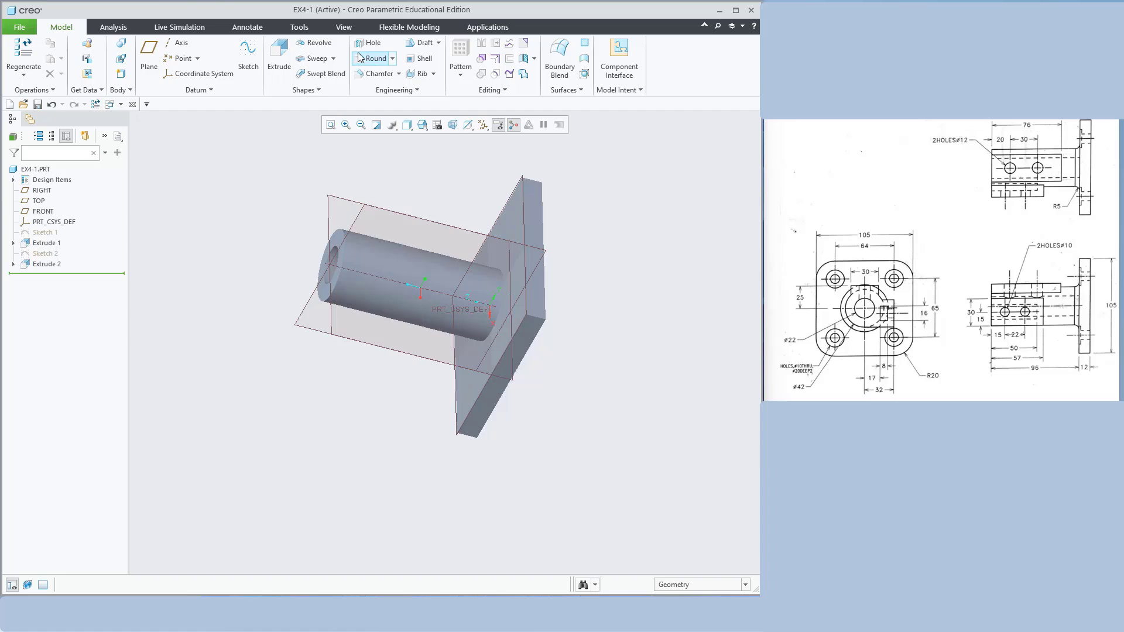
Start a round and select the plate's four vertical corner edges
{"action": "left_click", "coordinate": [361, 58]}
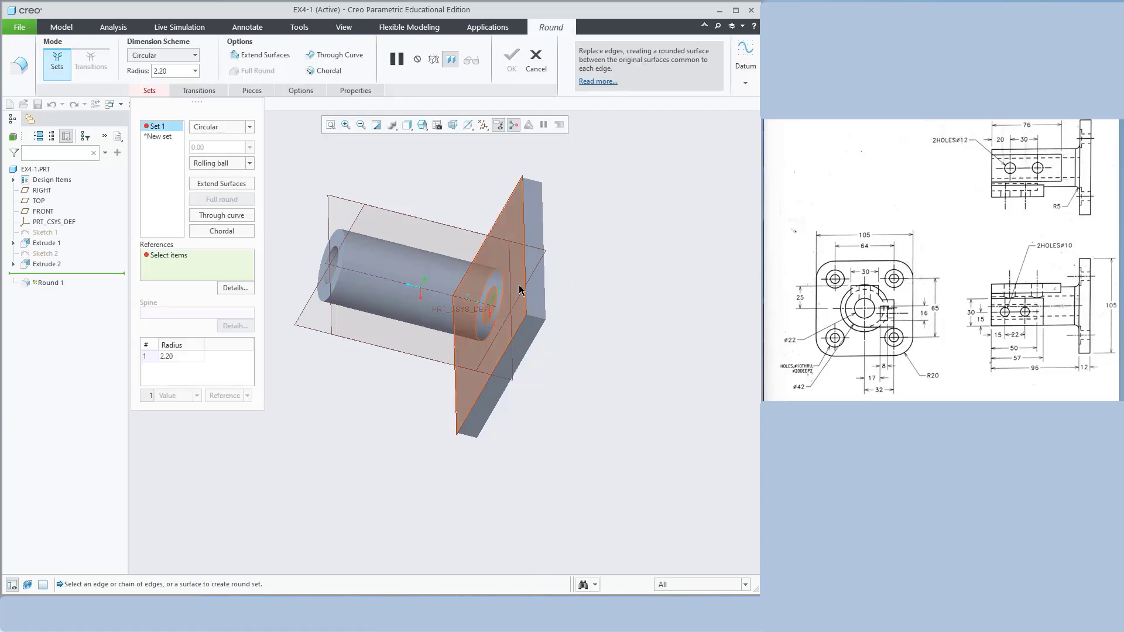
{"action": "middle_click_drag", "start_coordinate": [620, 230], "coordinate": [577, 266]}
{"action": "scroll", "coordinate": [523, 236], "scroll_direction": "down", "scroll_amount": 5}
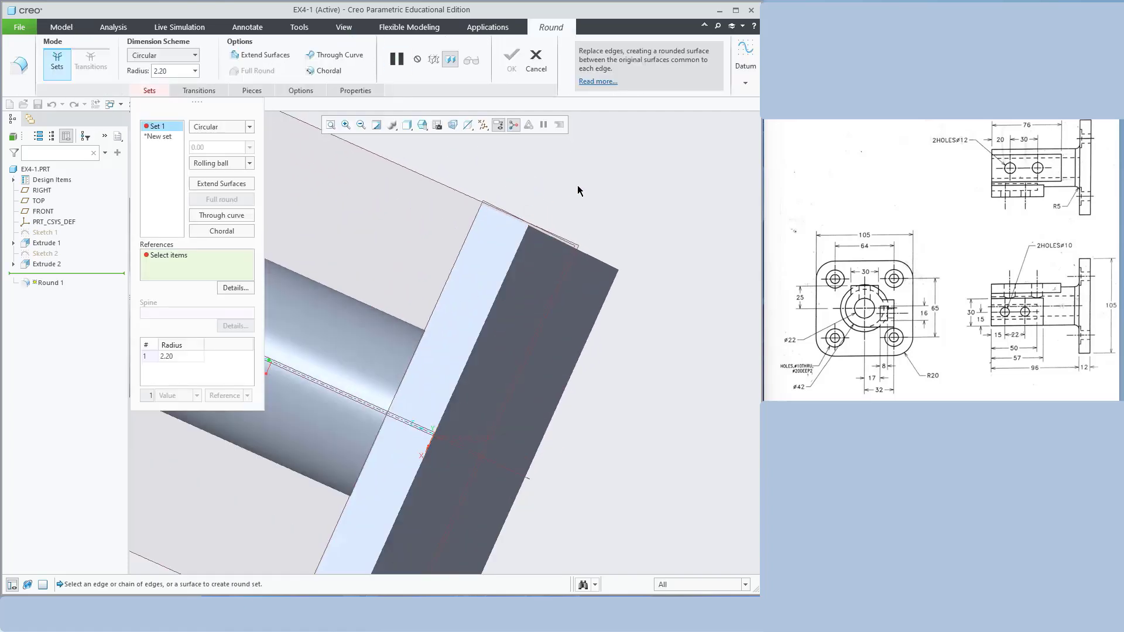
{"action": "scroll", "coordinate": [577, 185], "scroll_direction": "up", "scroll_amount": 5}
{"action": "middle_click_drag", "start_coordinate": [597, 206], "coordinate": [595, 289]}
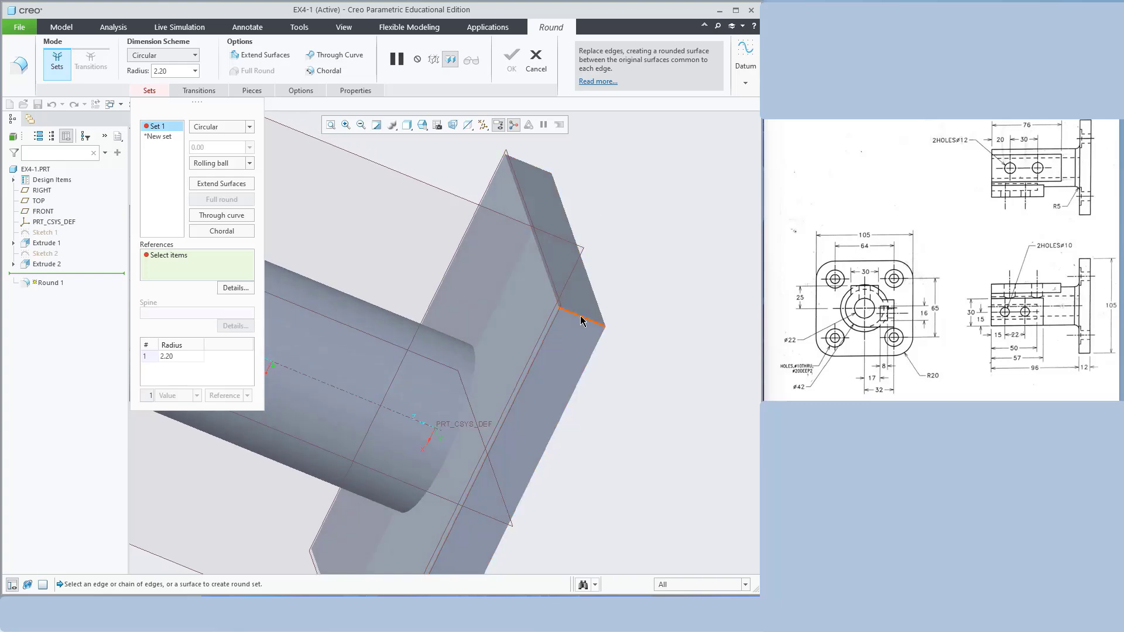
{"action": "left_click", "coordinate": [581, 318]}
{"action": "middle_click_drag", "start_coordinate": [645, 235], "coordinate": [680, 326]}
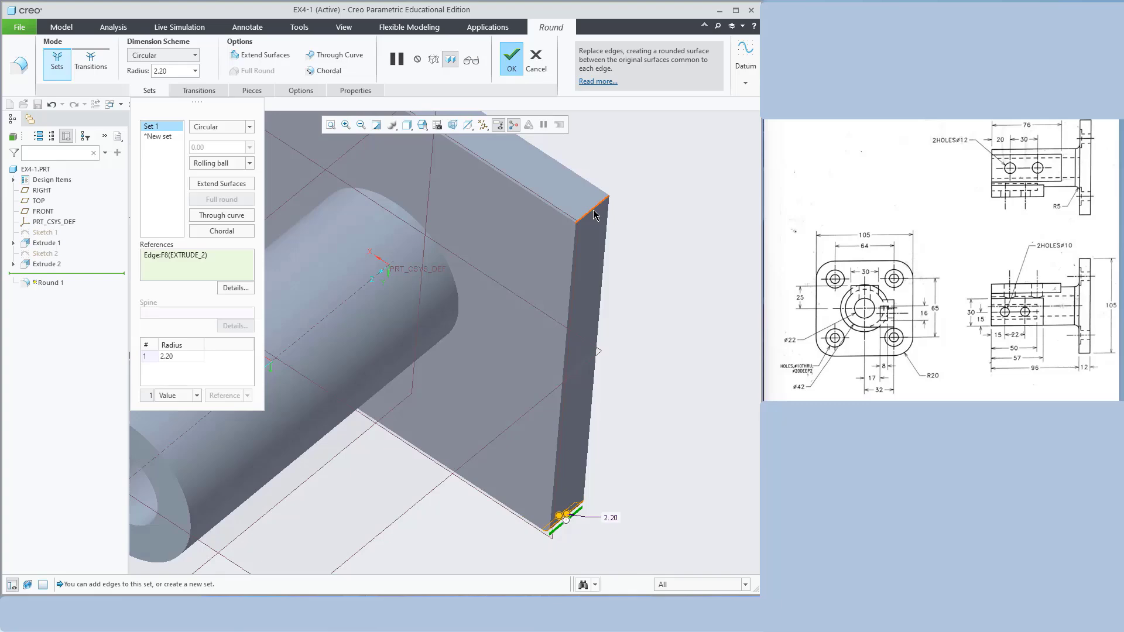
{"action": "left_click", "coordinate": [594, 215], "text": "ctrl"}
{"action": "scroll", "coordinate": [671, 309], "scroll_direction": "up", "scroll_amount": 3}
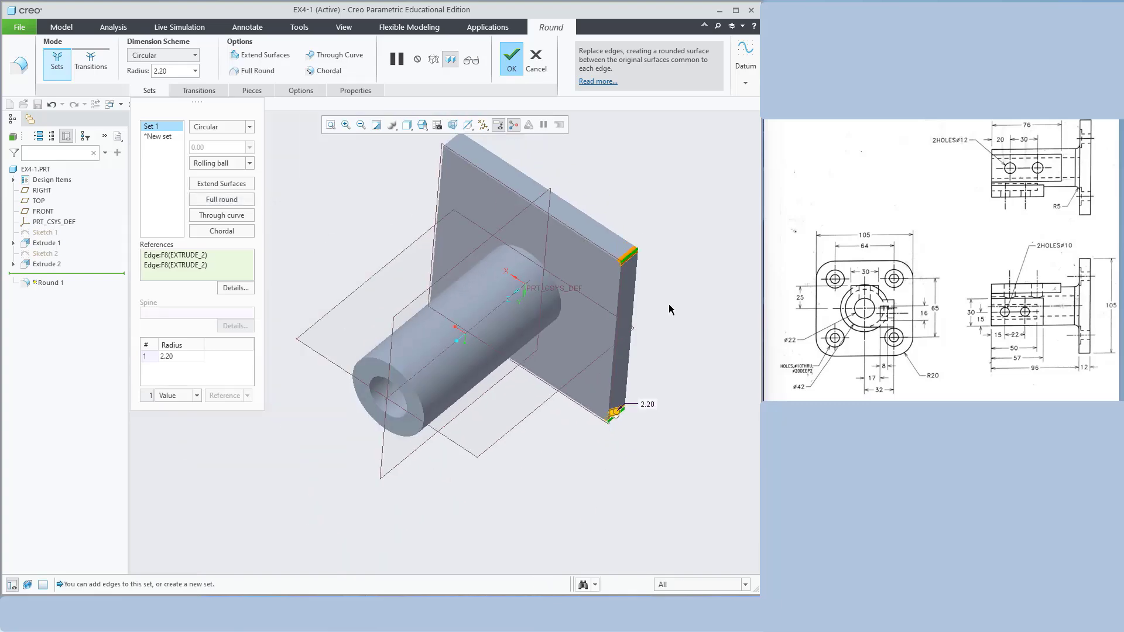
{"action": "middle_click_drag", "start_coordinate": [571, 171], "coordinate": [562, 223]}
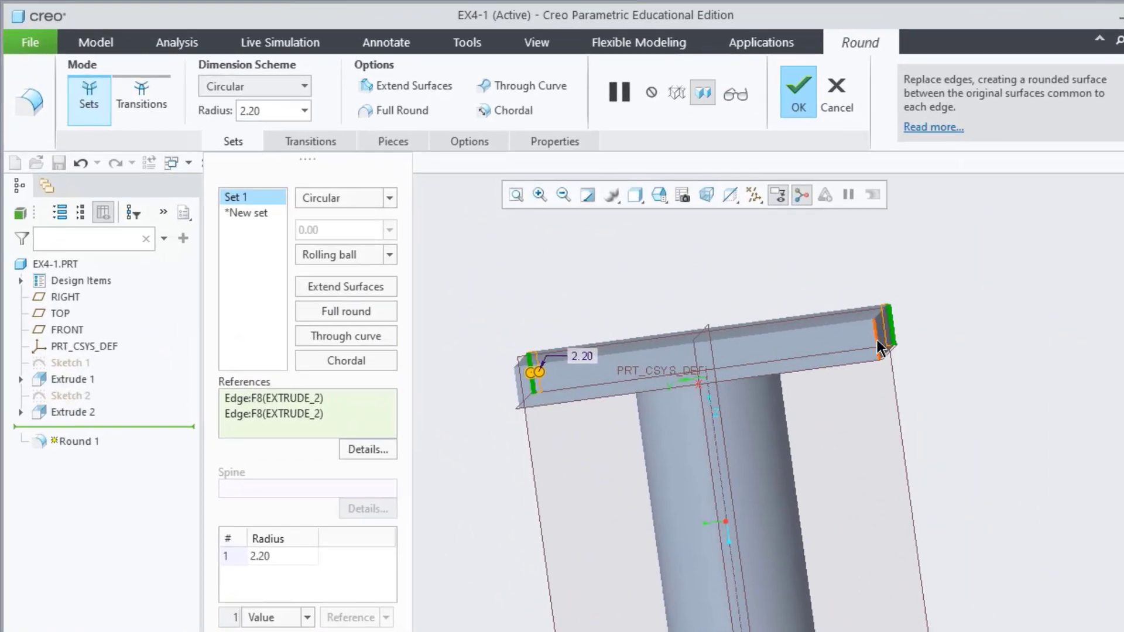
{"action": "left_click", "coordinate": [878, 348], "text": "ctrl"}
{"action": "middle_click_drag", "start_coordinate": [991, 388], "coordinate": [1115, 433]}
{"action": "scroll", "coordinate": [878, 550], "scroll_direction": "down", "scroll_amount": 5}
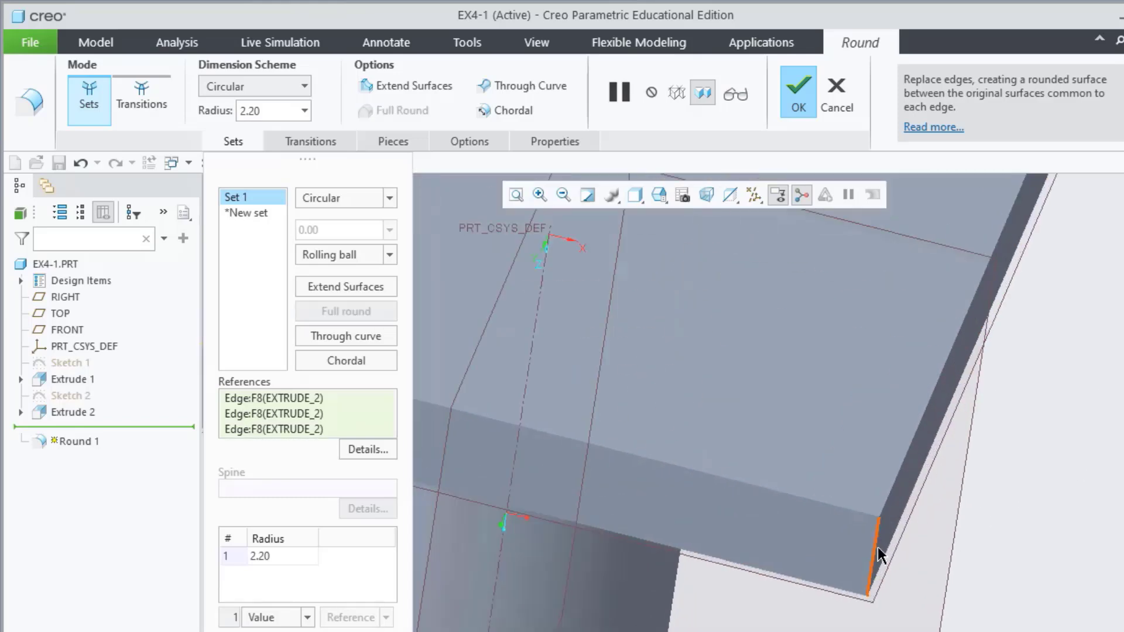
{"action": "left_click", "coordinate": [878, 553], "text": "ctrl"}
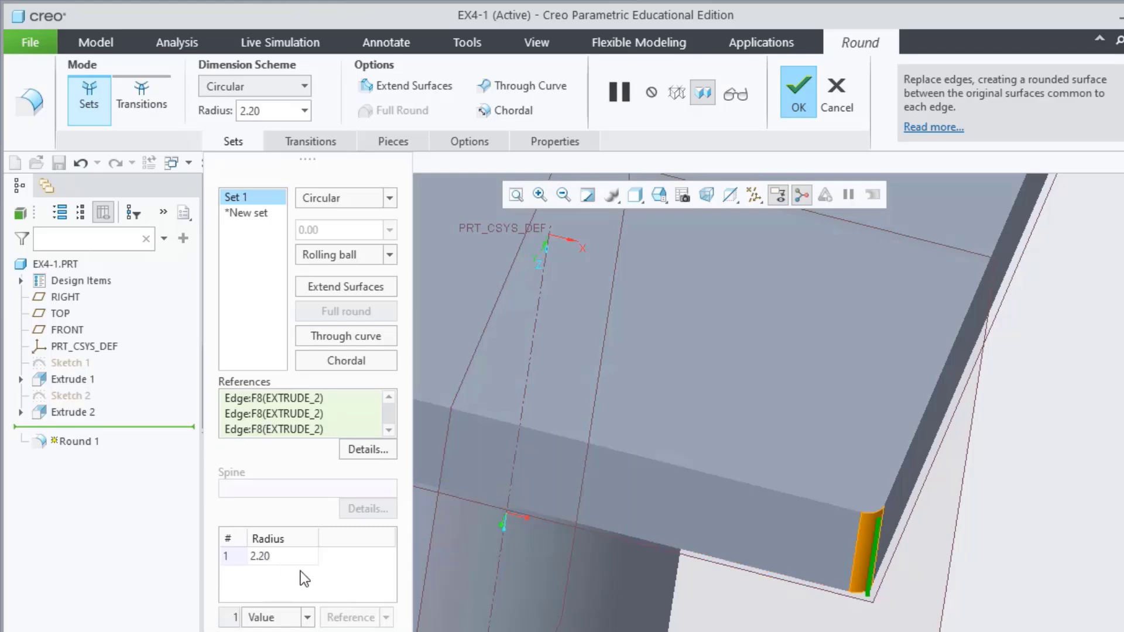
Set the corner round radius to 20 mm and complete Round 1
{"action": "double_click", "coordinate": [280, 114]}
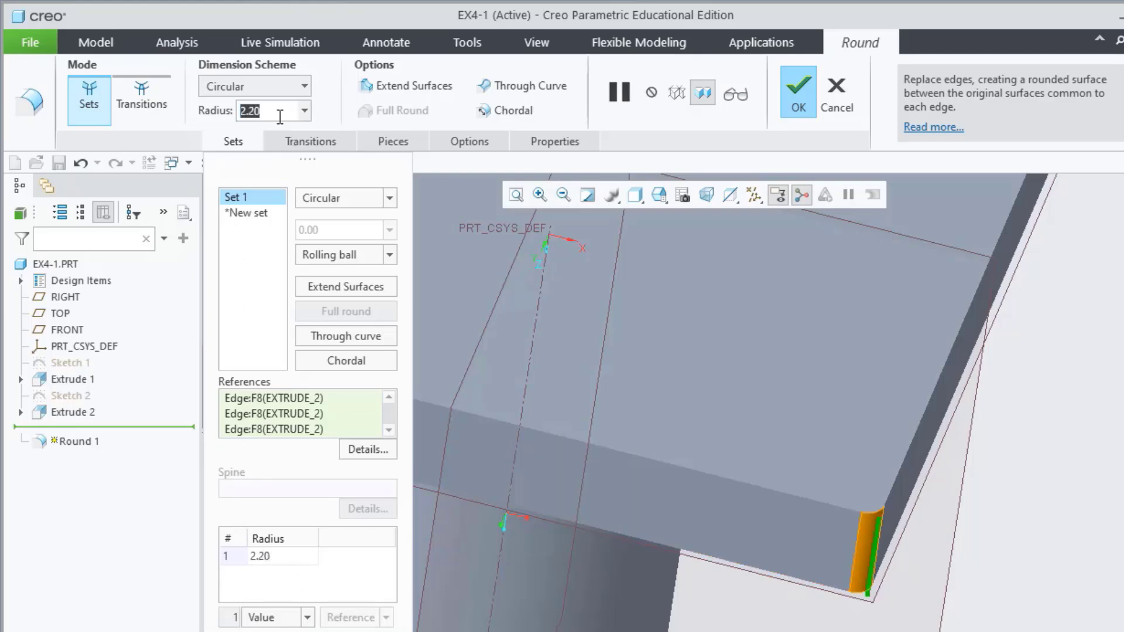
{"action": "type", "text": "20"}
{"action": "key", "text": "Return"}
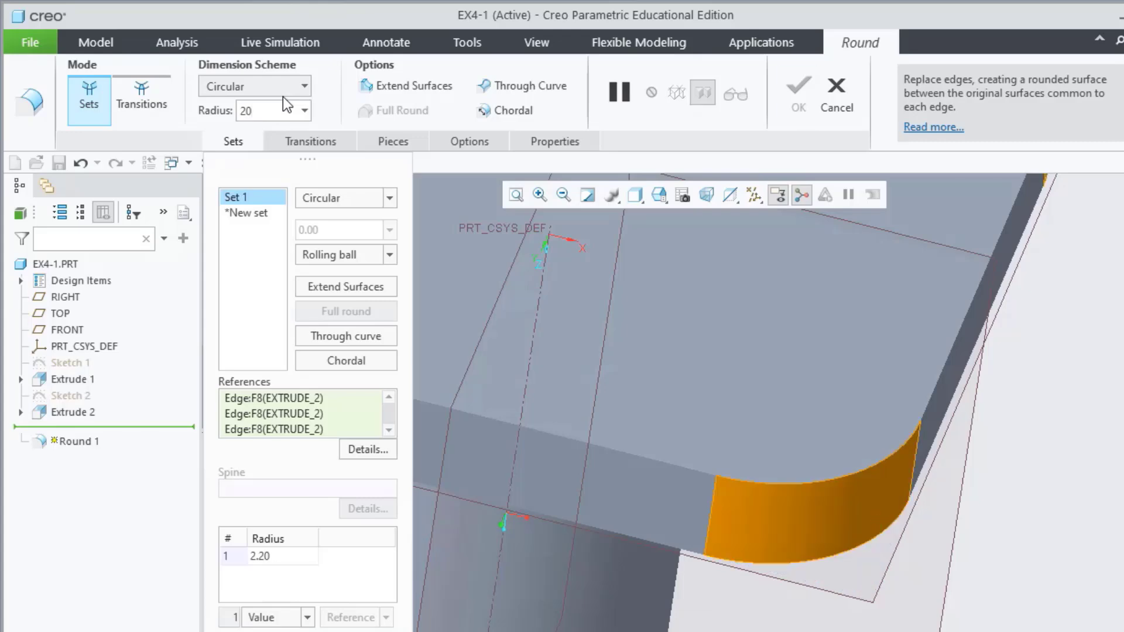
{"action": "left_click", "coordinate": [797, 93]}
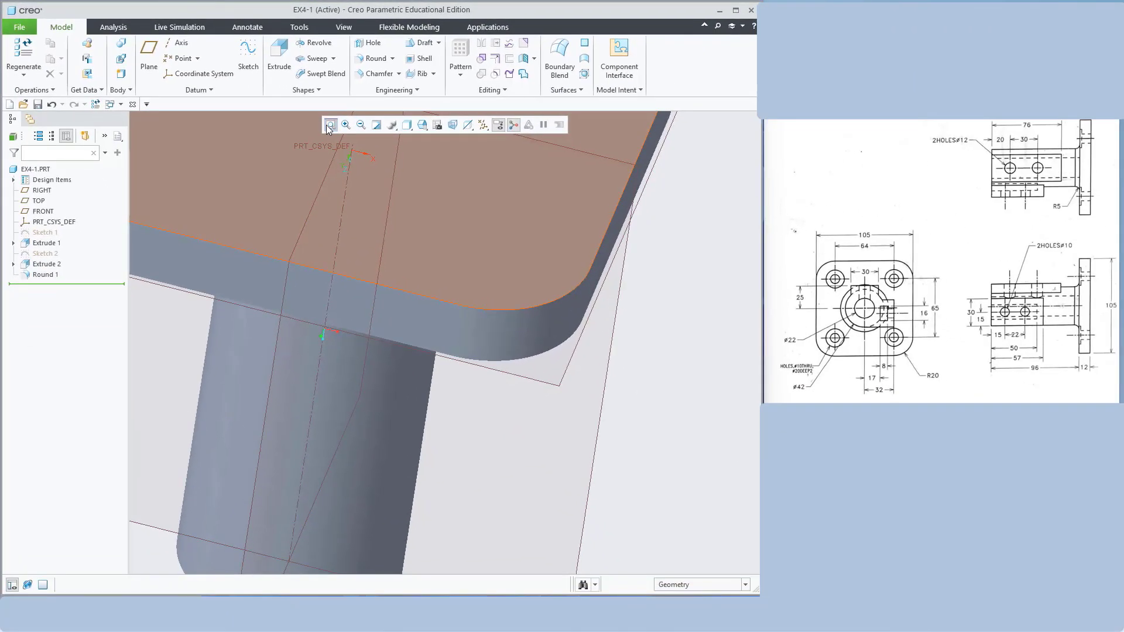
{"action": "left_click", "coordinate": [331, 124]}
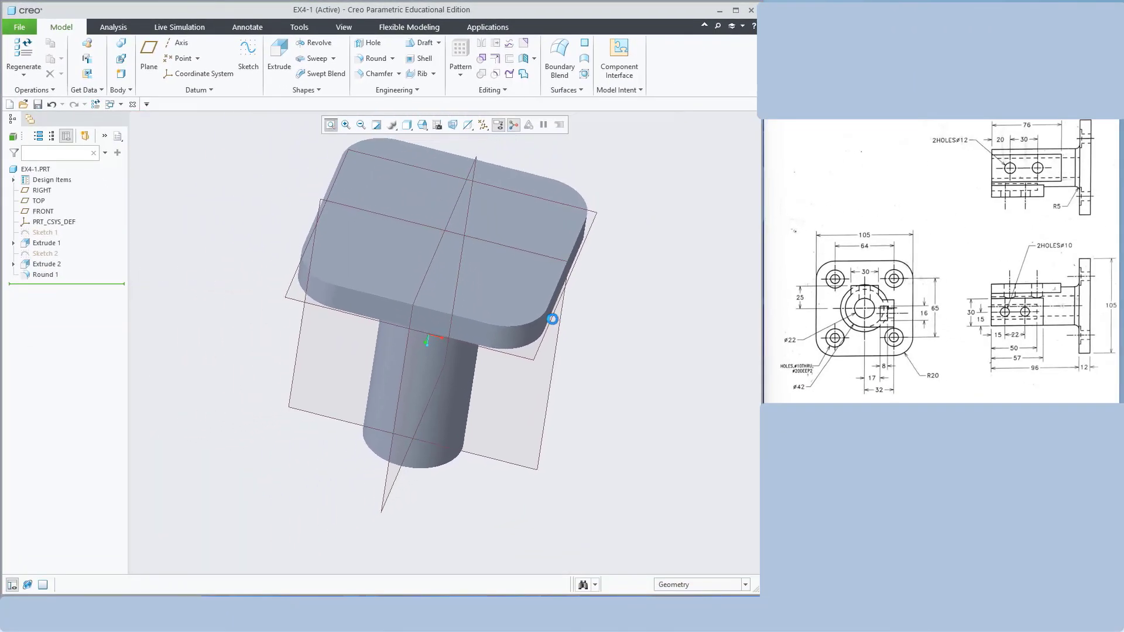
{"action": "mouse_move", "coordinate": [625, 382]}
{"action": "middle_mouse_down"}
{"action": "mouse_move", "coordinate": [640, 340]}
{"action": "mouse_move", "coordinate": [625, 257]}
{"action": "mouse_move", "coordinate": [650, 237]}
{"action": "mouse_move", "coordinate": [519, 271]}
{"action": "mouse_move", "coordinate": [510, 317]}
{"action": "mouse_move", "coordinate": [494, 315]}
{"action": "mouse_move", "coordinate": [589, 261]}
{"action": "middle_mouse_up"}
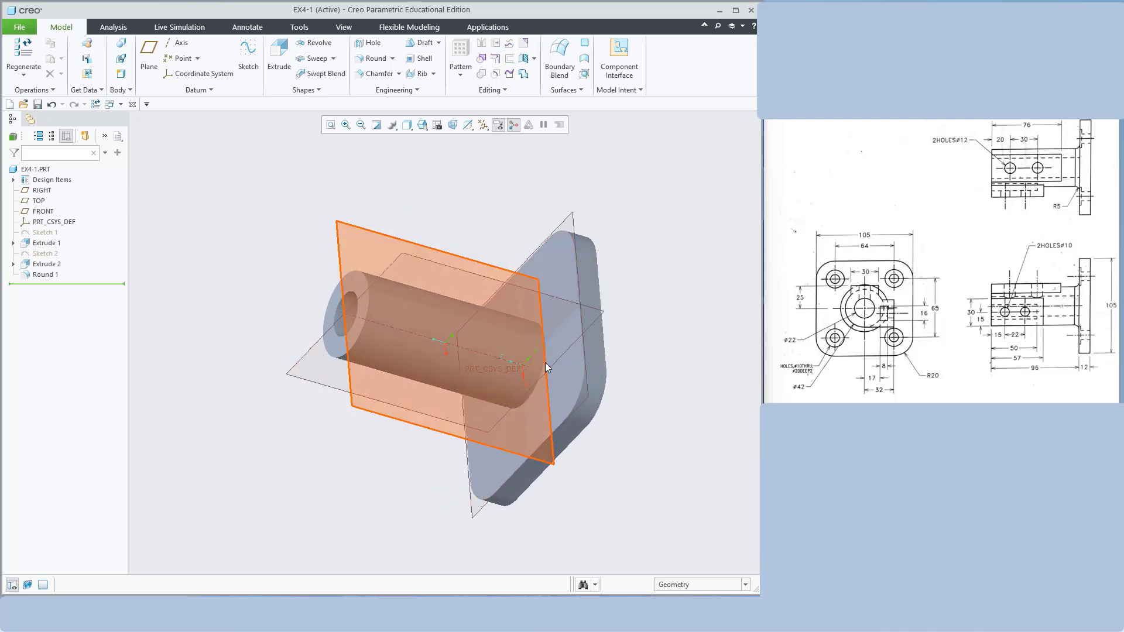
{"action": "middle_click_drag", "start_coordinate": [545, 363], "coordinate": [632, 263]}
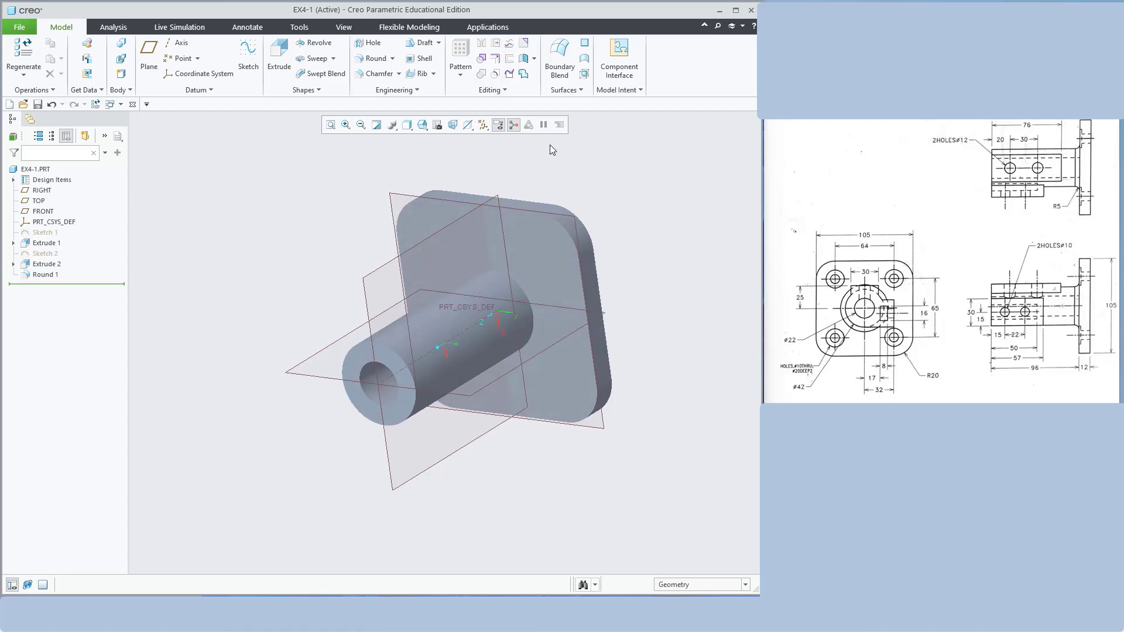
Round the circular cylinder–plate junction edge with a 5 mm radius
{"action": "left_click", "coordinate": [373, 58]}
{"action": "scroll", "coordinate": [527, 295], "scroll_direction": "down", "scroll_amount": 5}
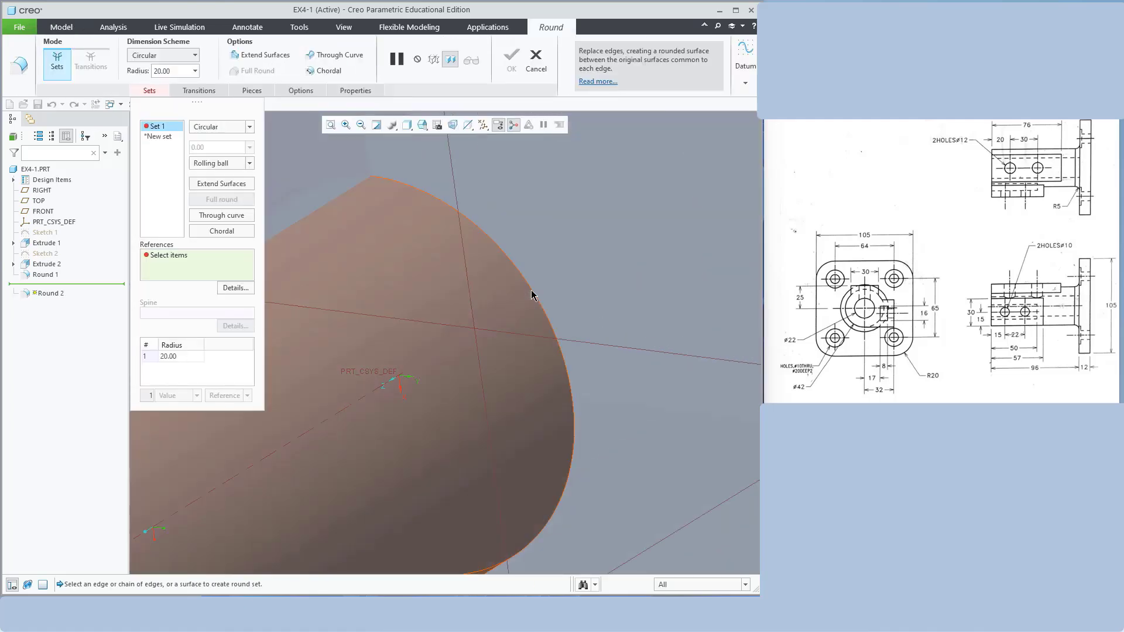
{"action": "left_click", "coordinate": [533, 295]}
{"action": "scroll", "coordinate": [533, 295], "scroll_direction": "up", "scroll_amount": 5}
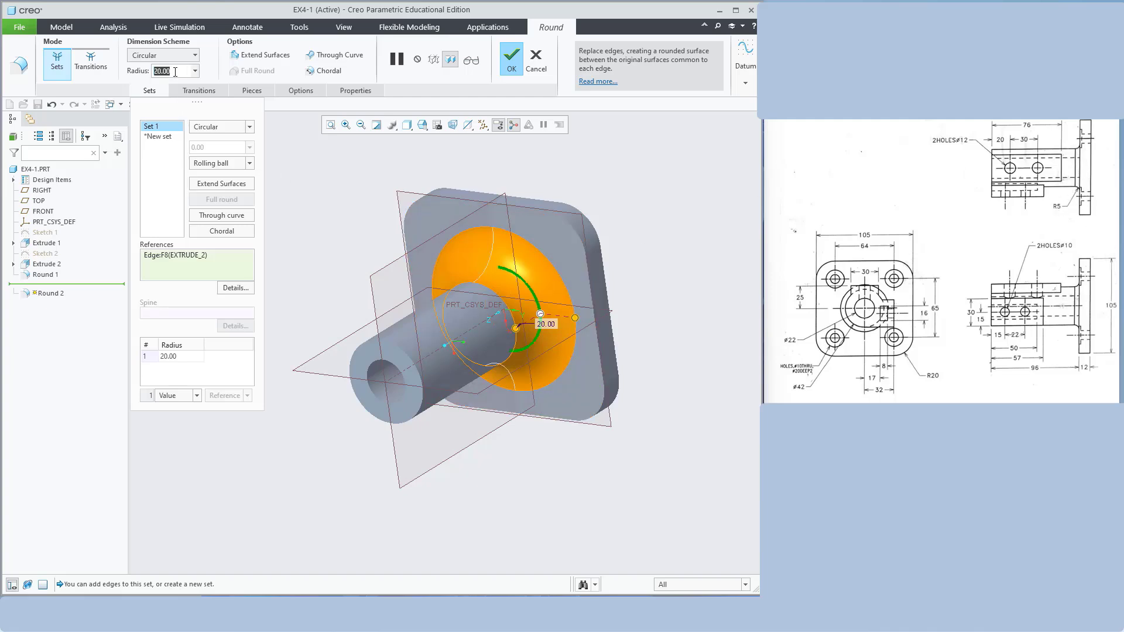
{"action": "type", "text": "5"}
{"action": "key", "text": "Return"}
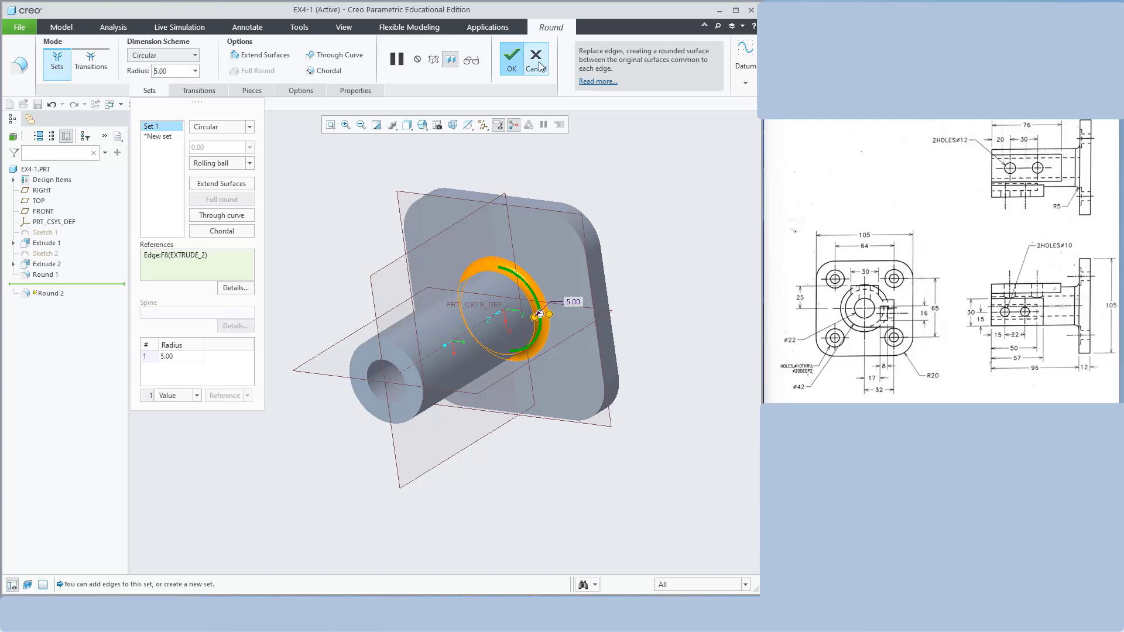
{"action": "left_click", "coordinate": [510, 69]}
{"action": "middle_click_drag", "start_coordinate": [696, 283], "coordinate": [729, 276]}
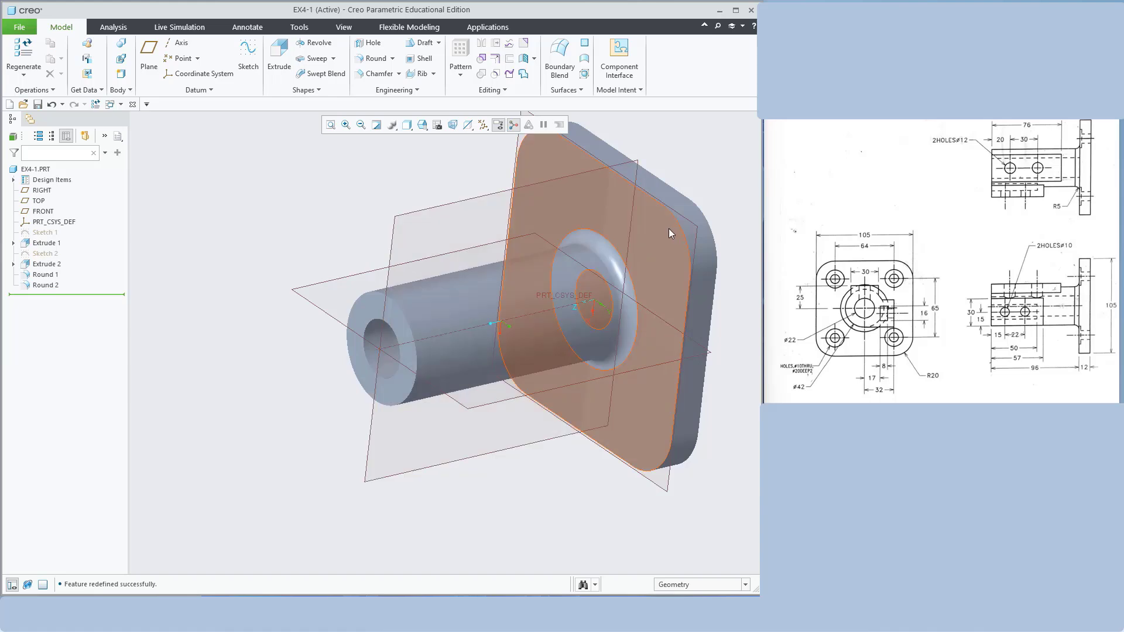
{"action": "key", "text": "ctrl+d"}
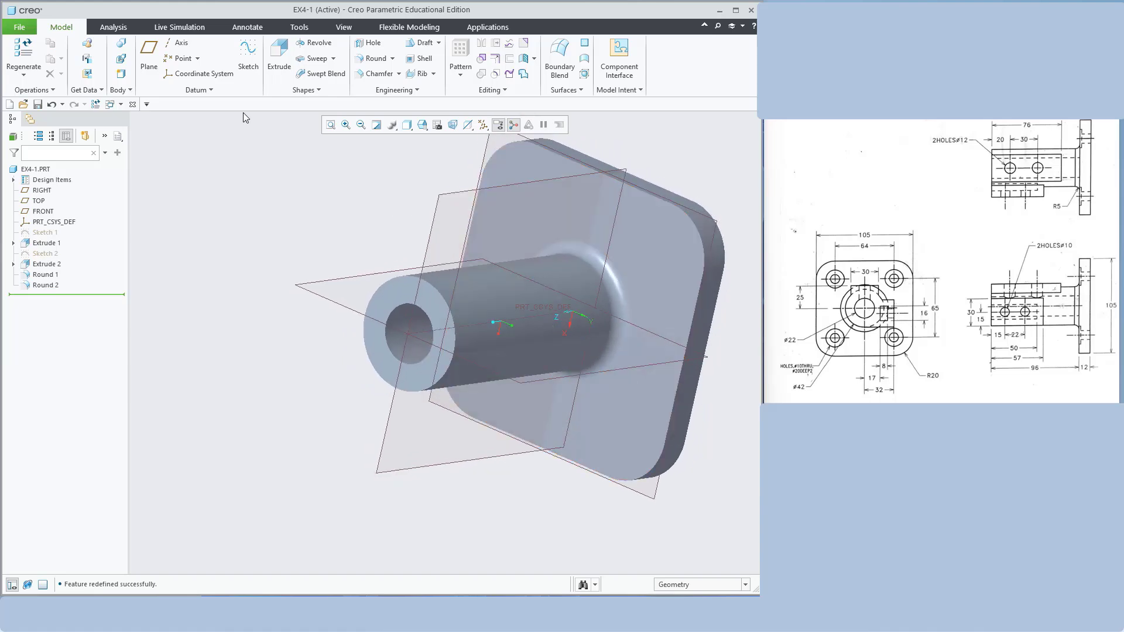
Start a hole on the plate face as a drilled, counterbored hole
{"action": "left_click", "coordinate": [370, 44]}
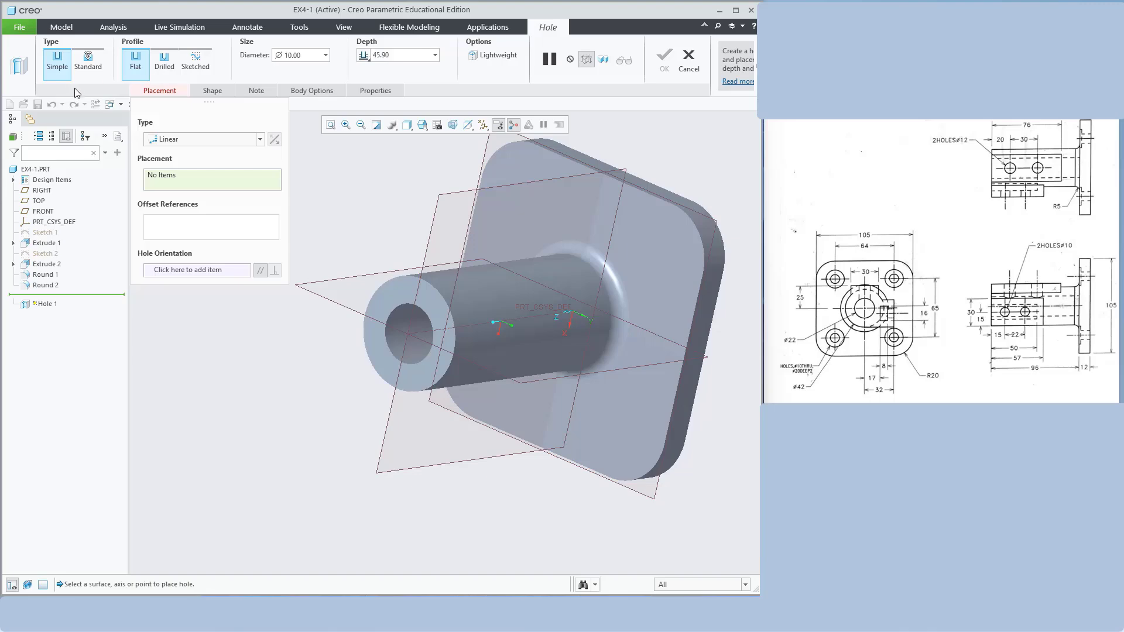
{"action": "left_click", "coordinate": [670, 235]}
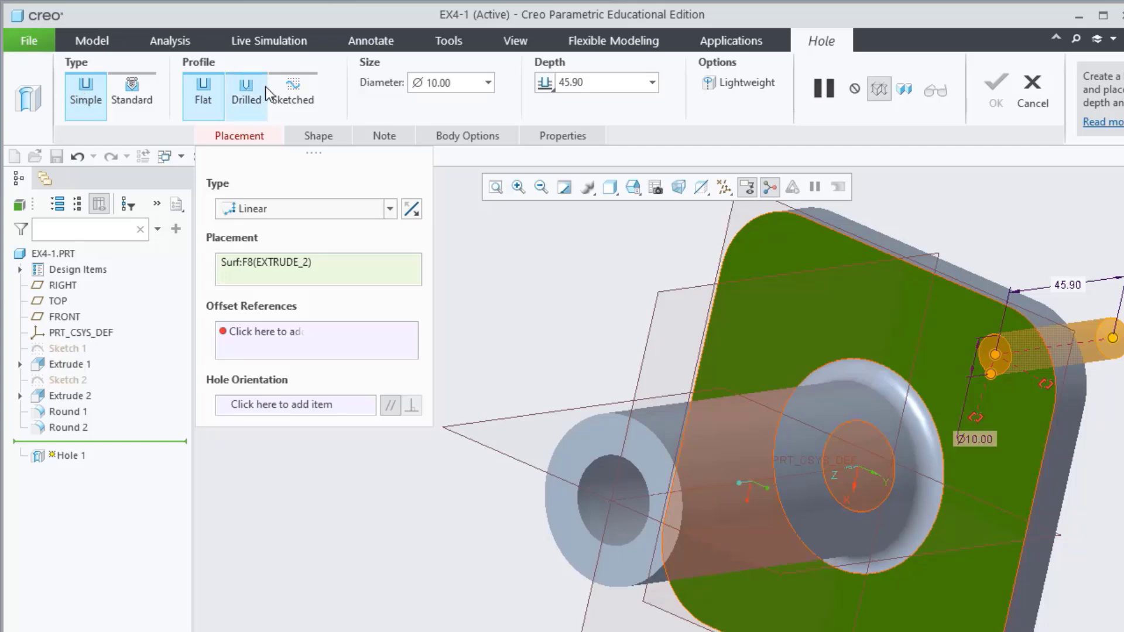
{"action": "left_click", "coordinate": [243, 89]}
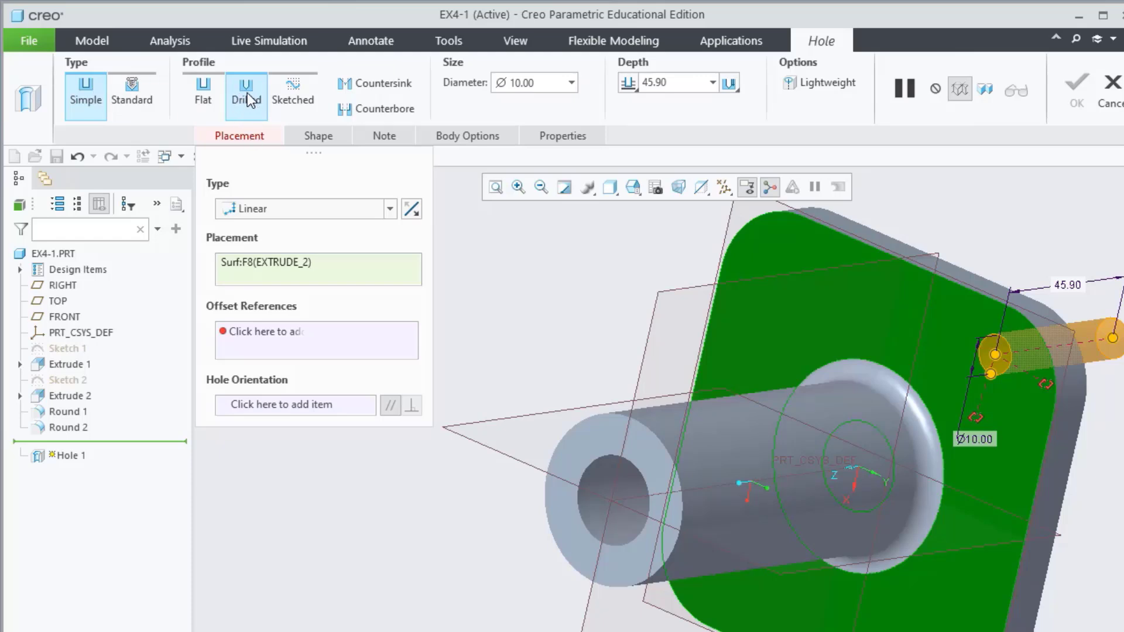
{"action": "left_click", "coordinate": [316, 136]}
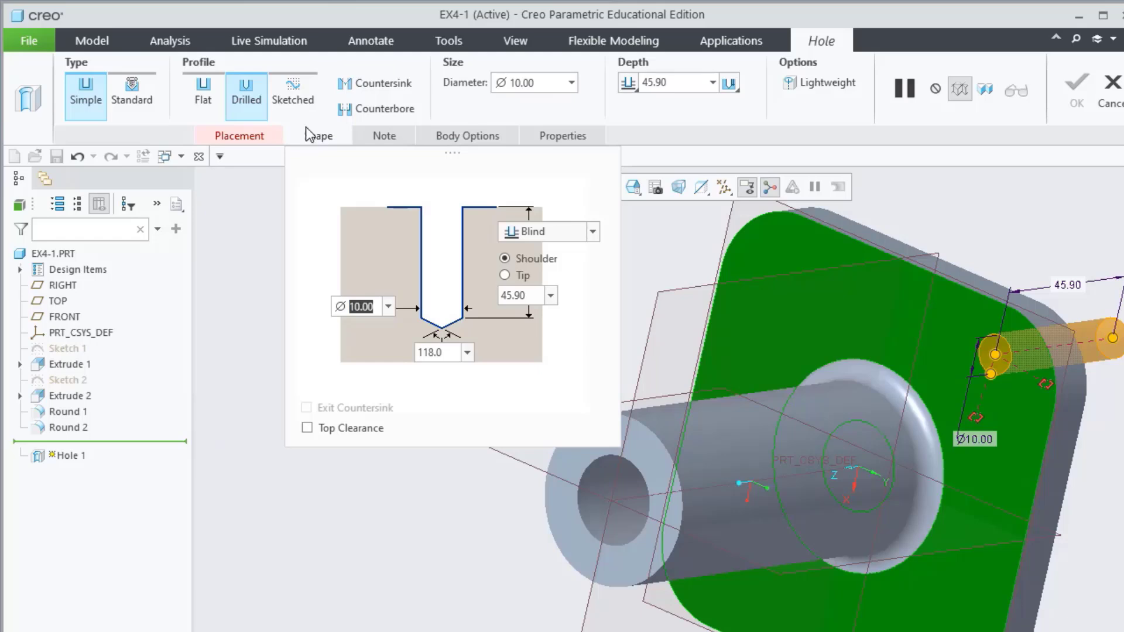
{"action": "left_click", "coordinate": [384, 110]}
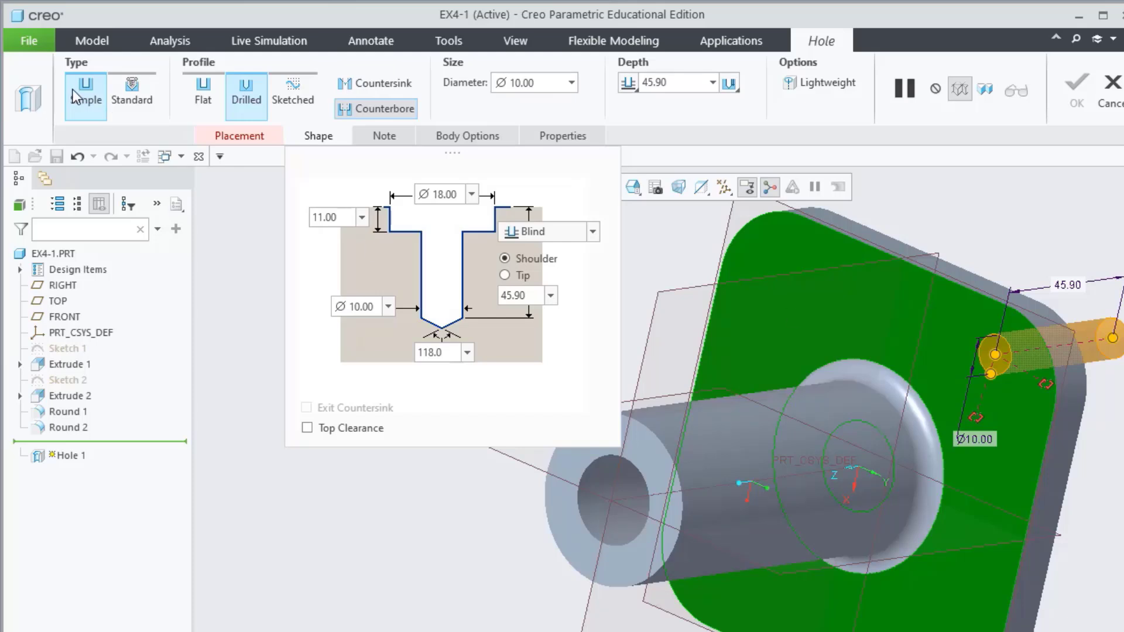
Try a flat profile, then restore the drilled counterbored hole and return to Placement
{"action": "left_click", "coordinate": [199, 96]}
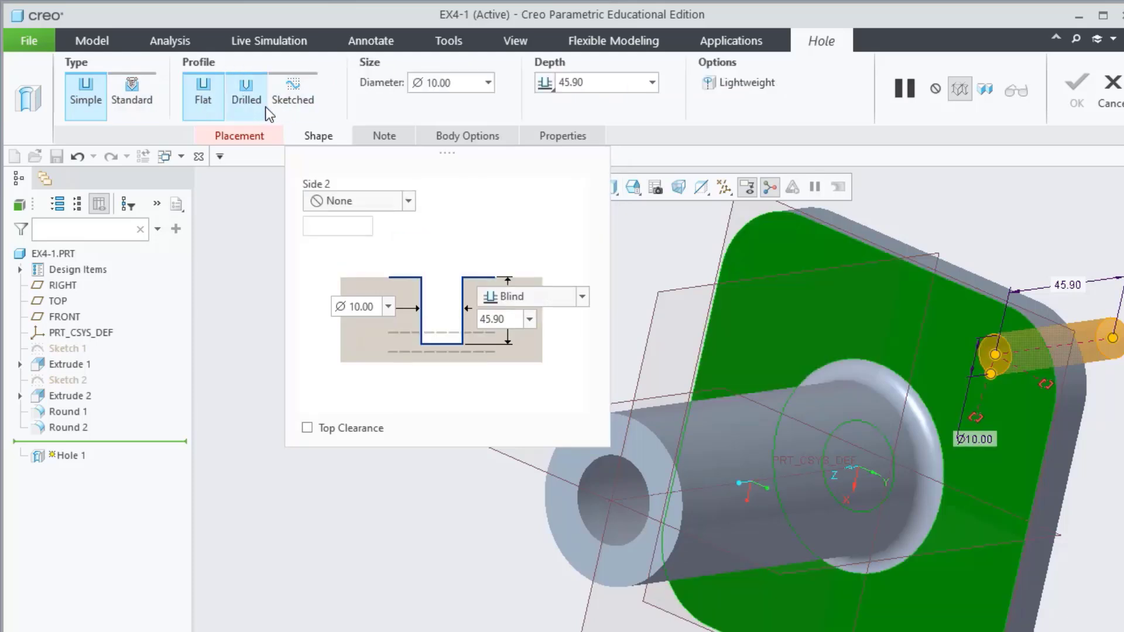
{"action": "left_click", "coordinate": [251, 113]}
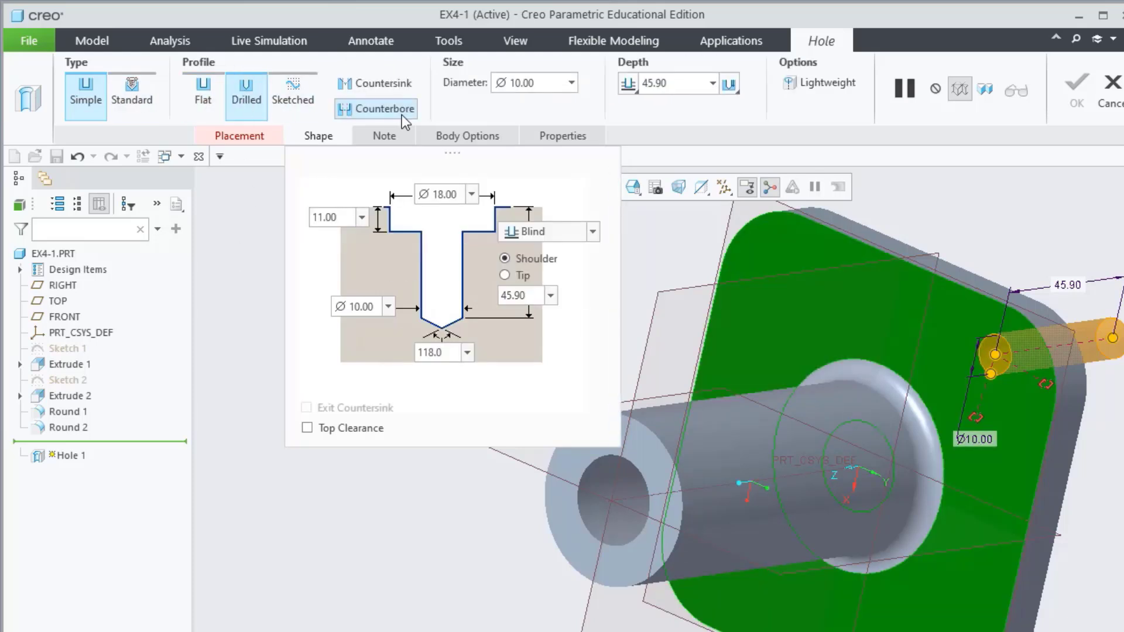
{"action": "left_click", "coordinate": [368, 117]}
{"action": "left_click", "coordinate": [233, 142]}
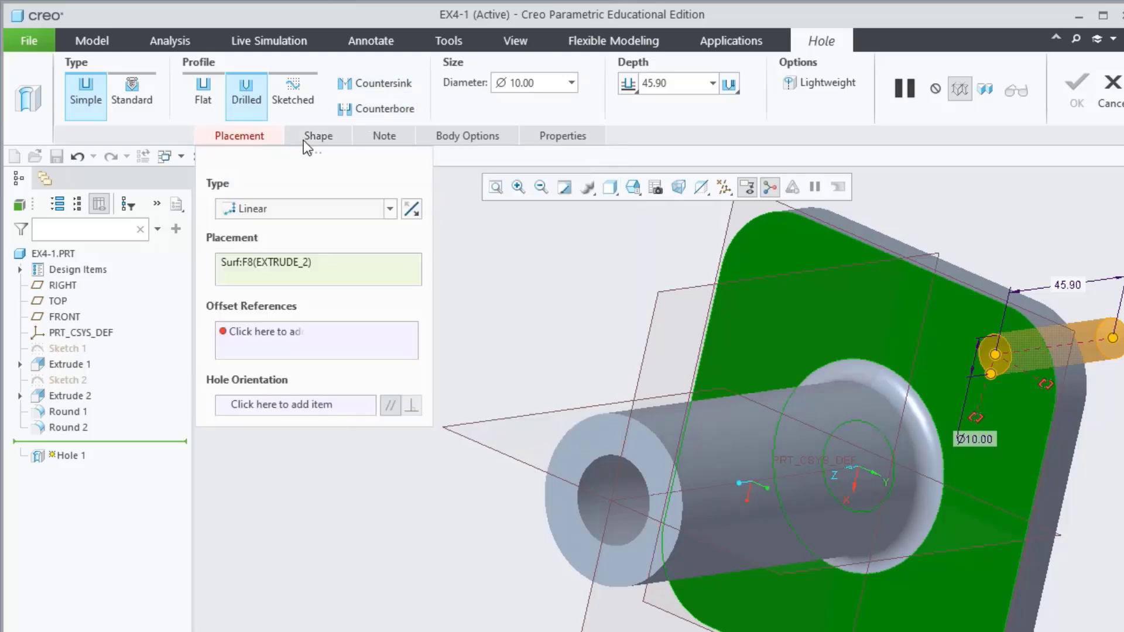
{"action": "left_click", "coordinate": [311, 140]}
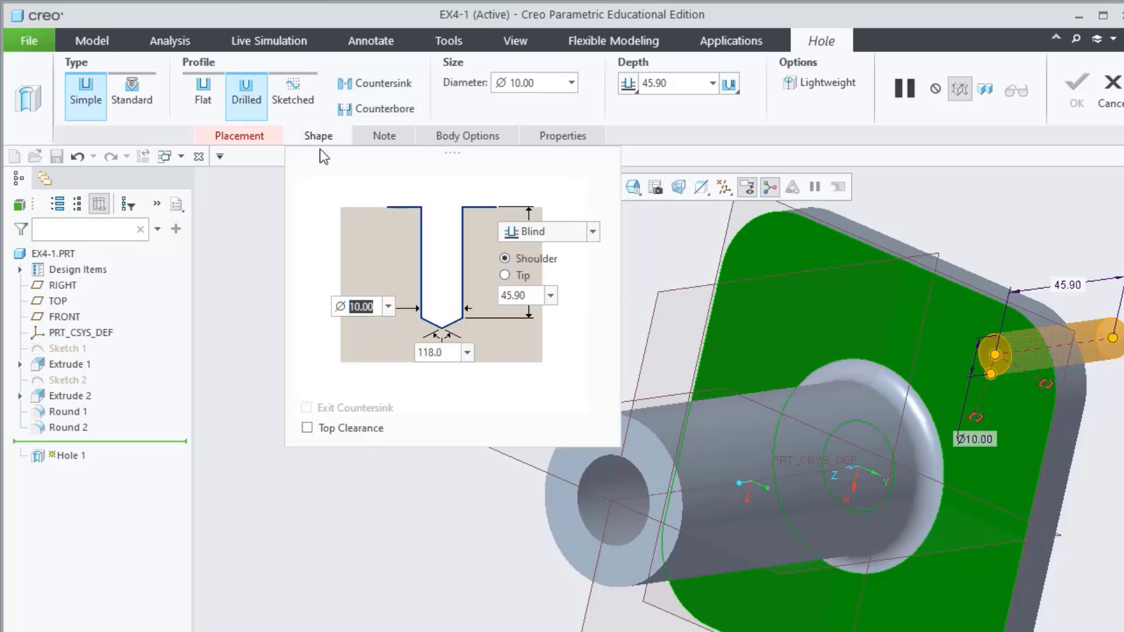
{"action": "left_click", "coordinate": [387, 111]}
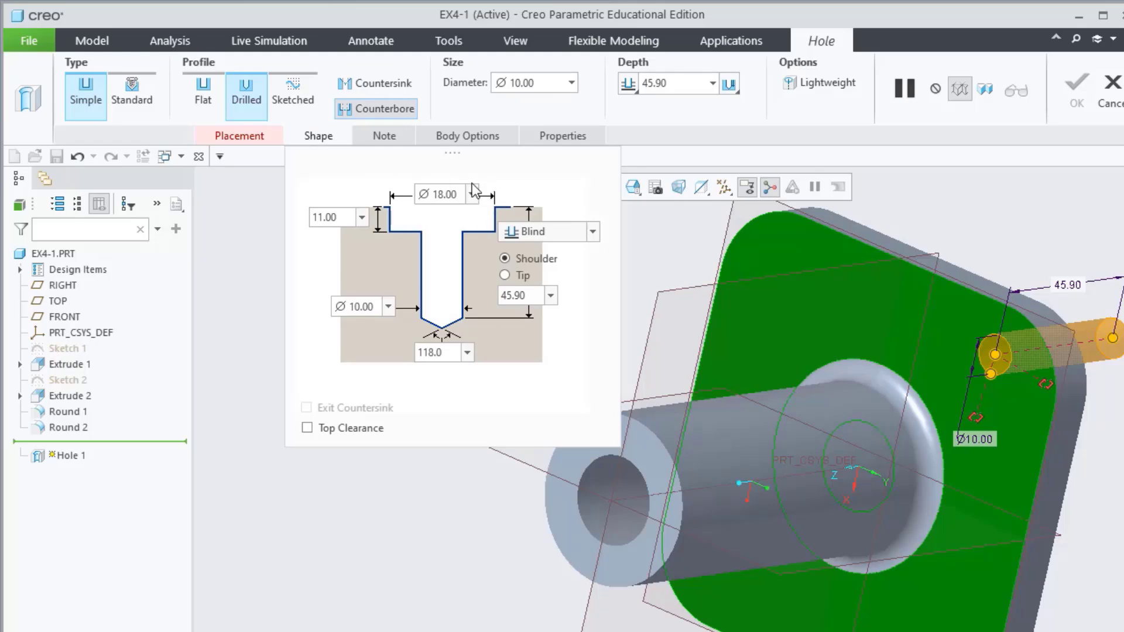
{"action": "left_click", "coordinate": [256, 138]}
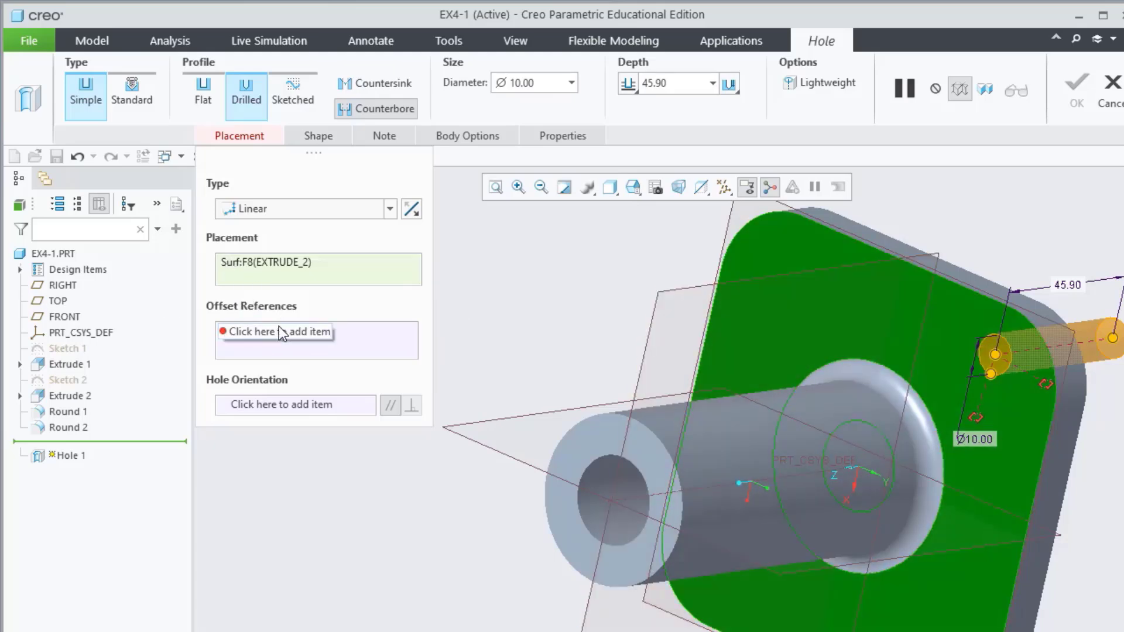
Offset the hole 20.50 from the plate's side face and 12.61 from its top face
{"action": "left_click", "coordinate": [262, 344]}
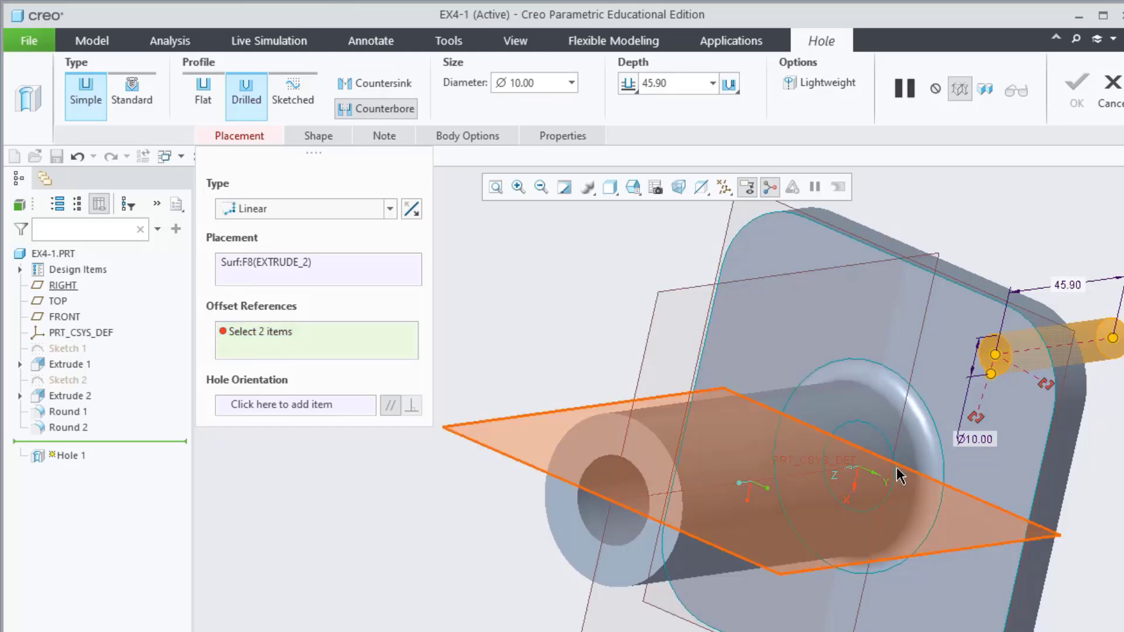
{"action": "left_click", "coordinate": [1063, 460]}
{"action": "middle_click_drag", "start_coordinate": [1045, 261], "coordinate": [1037, 288]}
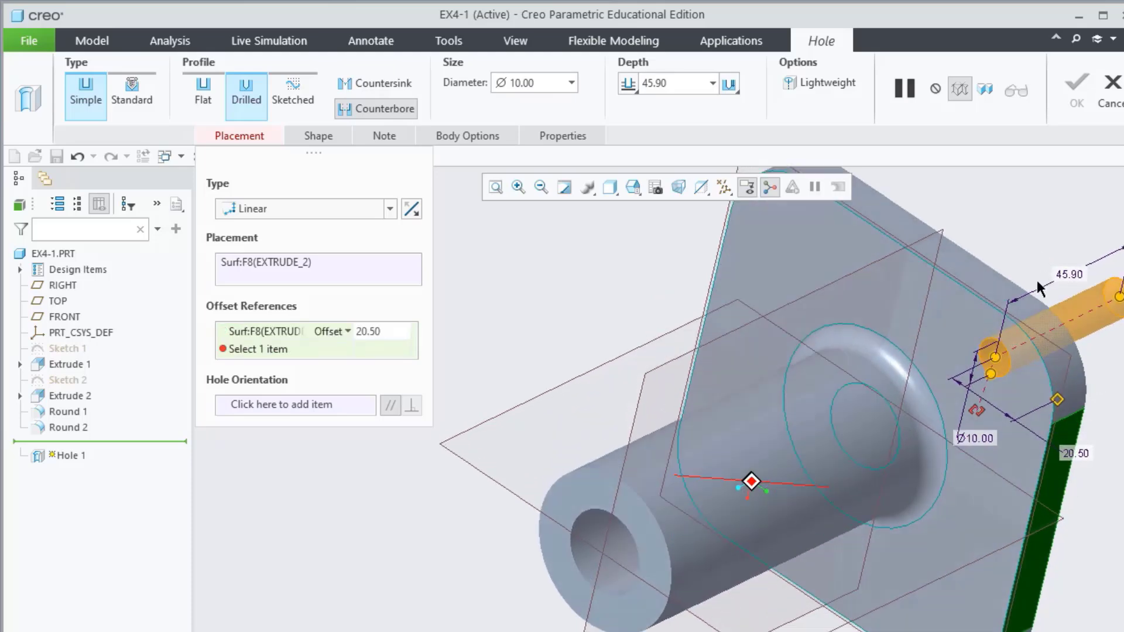
{"action": "left_click", "coordinate": [992, 286]}
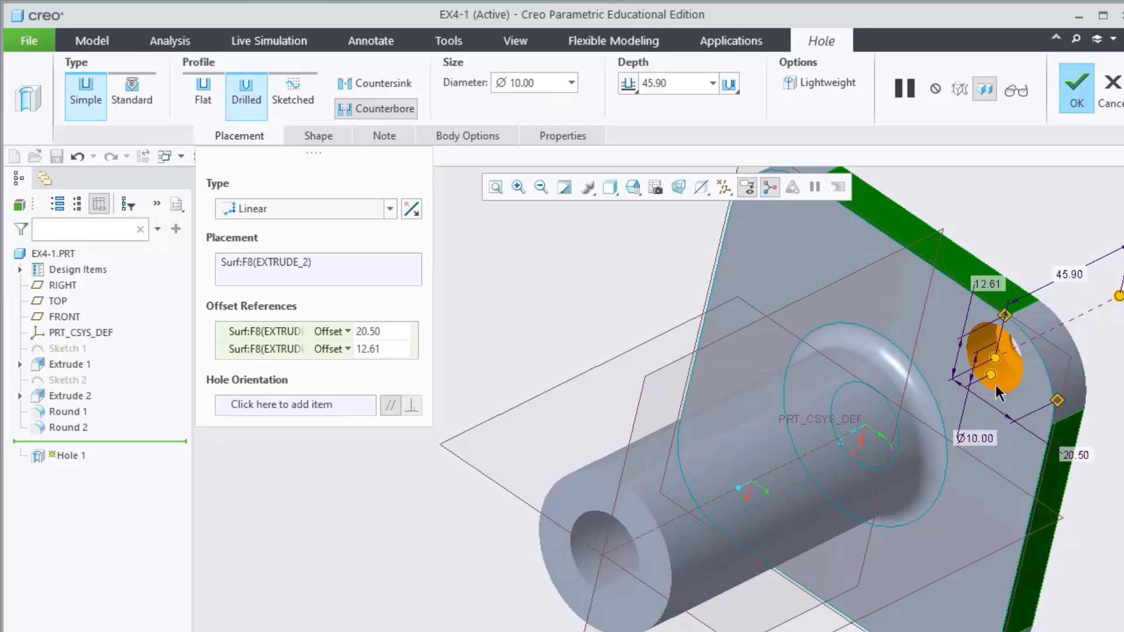
{"action": "middle_click_drag", "start_coordinate": [1103, 507], "coordinate": [1091, 441]}
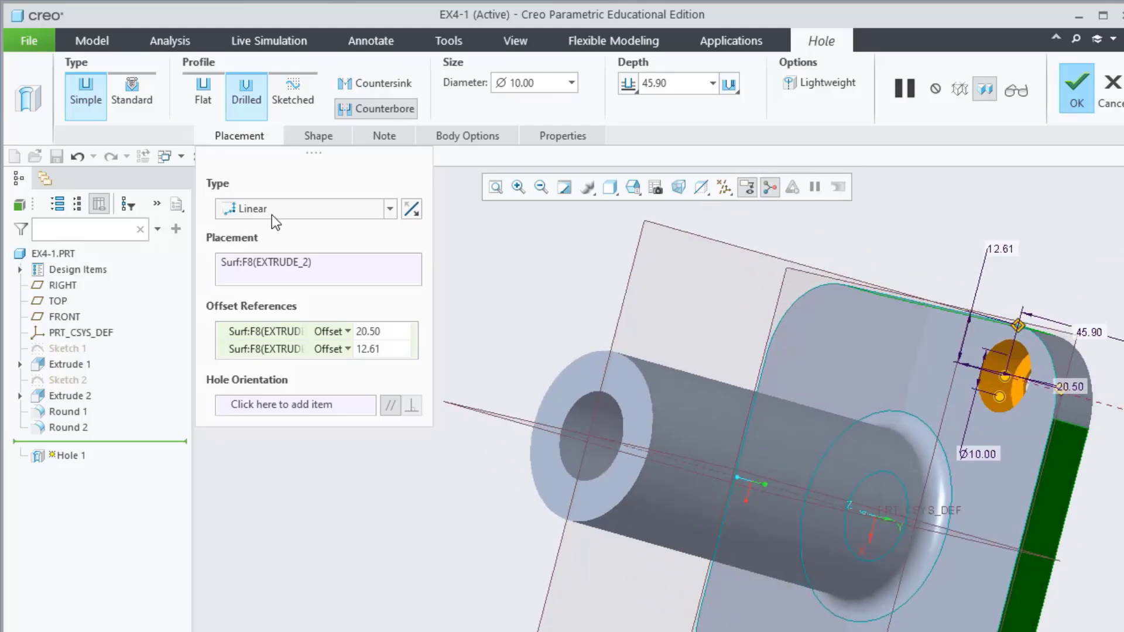
{"action": "left_click", "coordinate": [321, 137]}
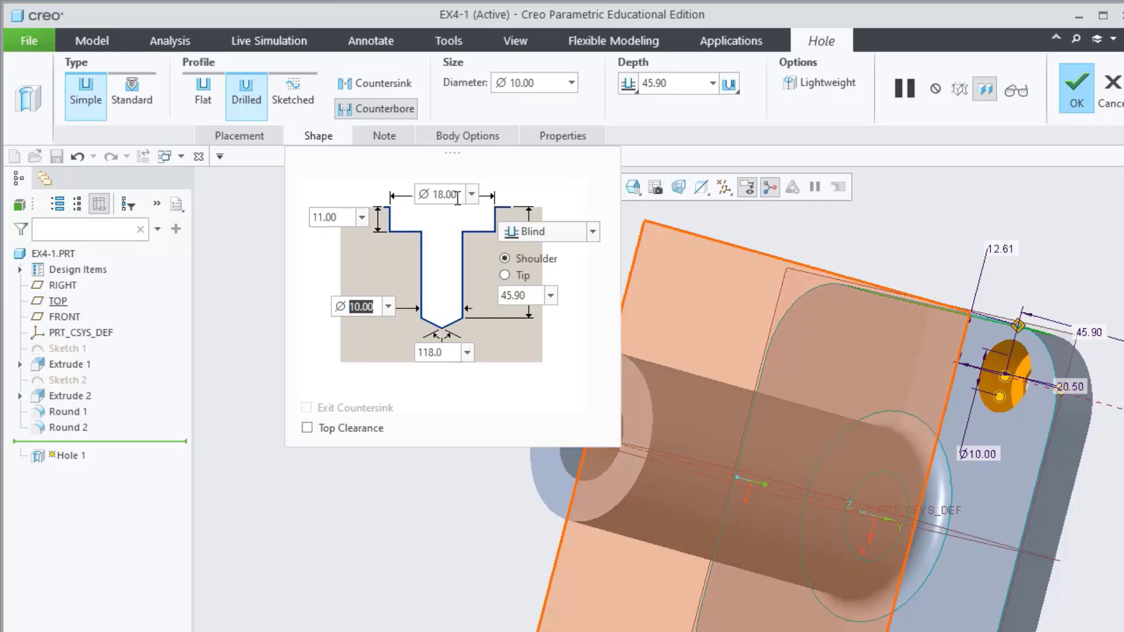
Set the counterbore to Ø20 diameter and 2 depth
{"action": "double_click", "coordinate": [457, 195]}
{"action": "type", "text": "20"}
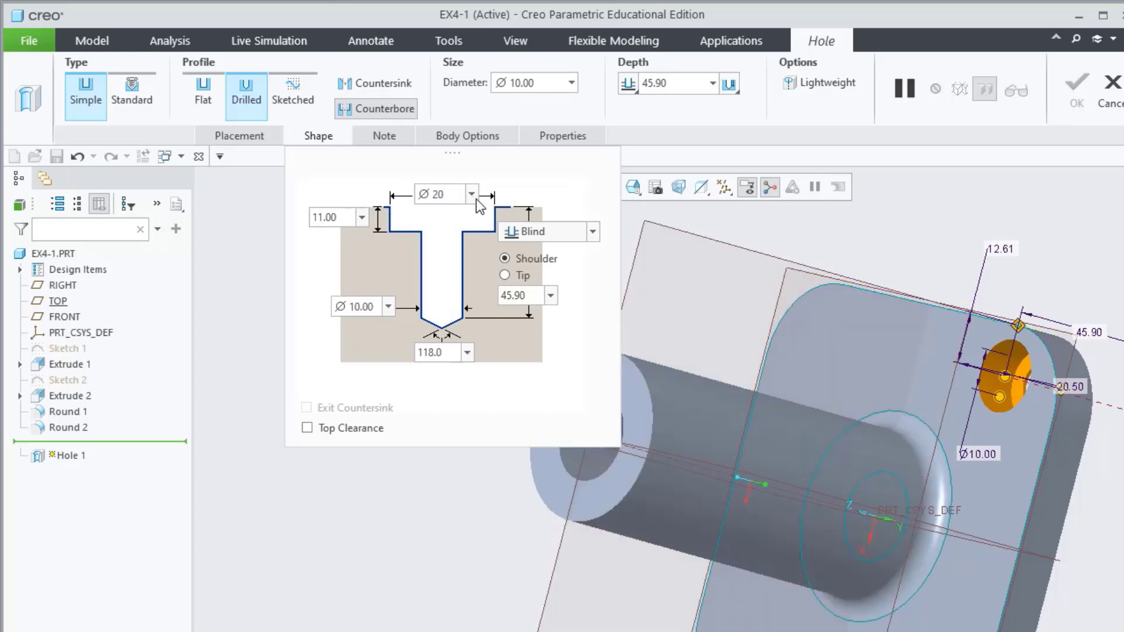
{"action": "key", "text": "Return"}
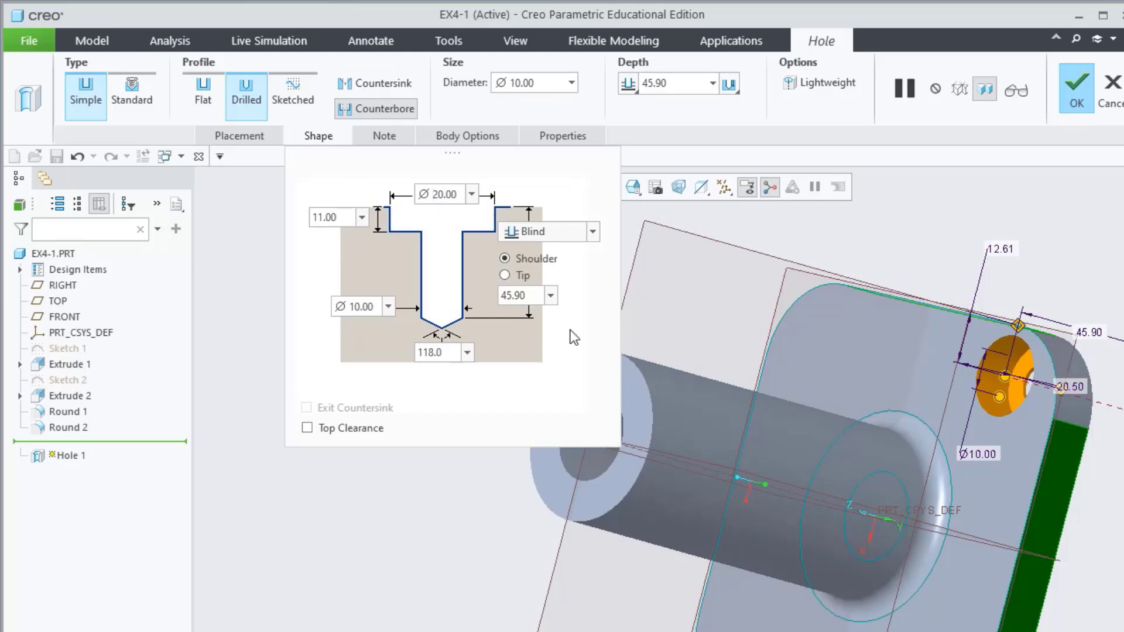
{"action": "double_click", "coordinate": [345, 218]}
{"action": "type", "text": "2"}
{"action": "key", "text": "Return"}
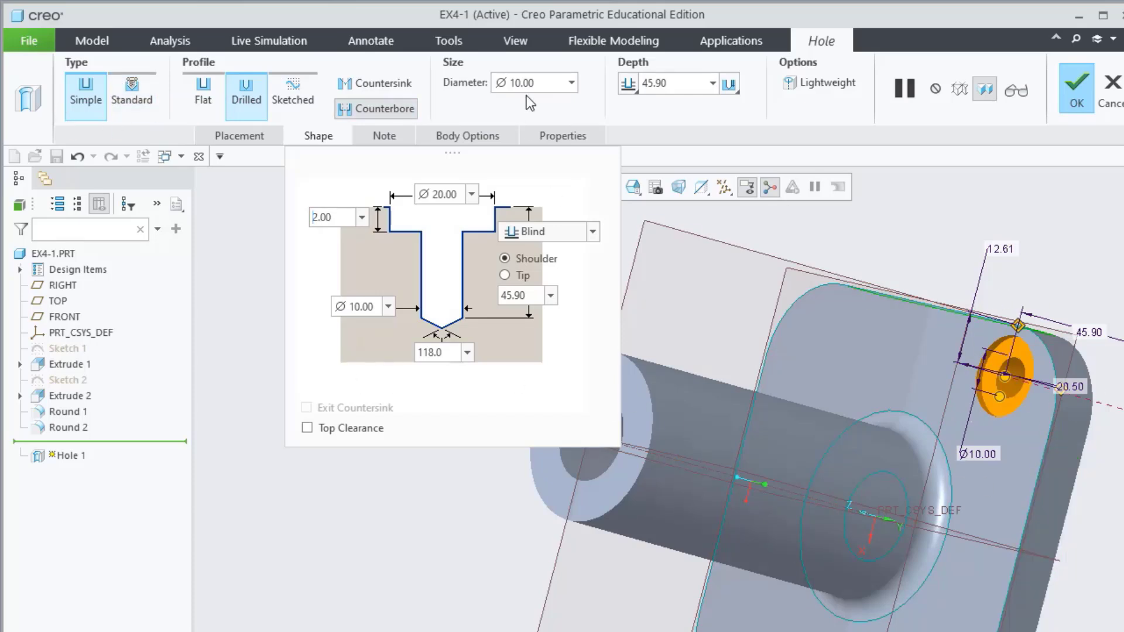
Make the hole Through All and finish Hole 1
{"action": "left_click", "coordinate": [628, 84]}
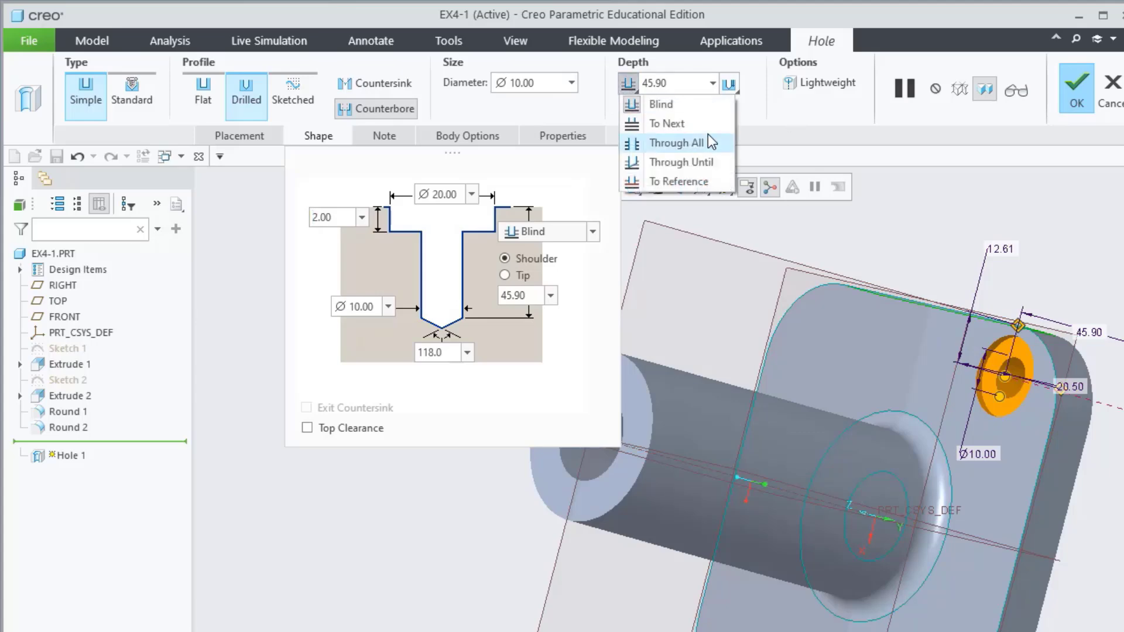
{"action": "left_click", "coordinate": [673, 144]}
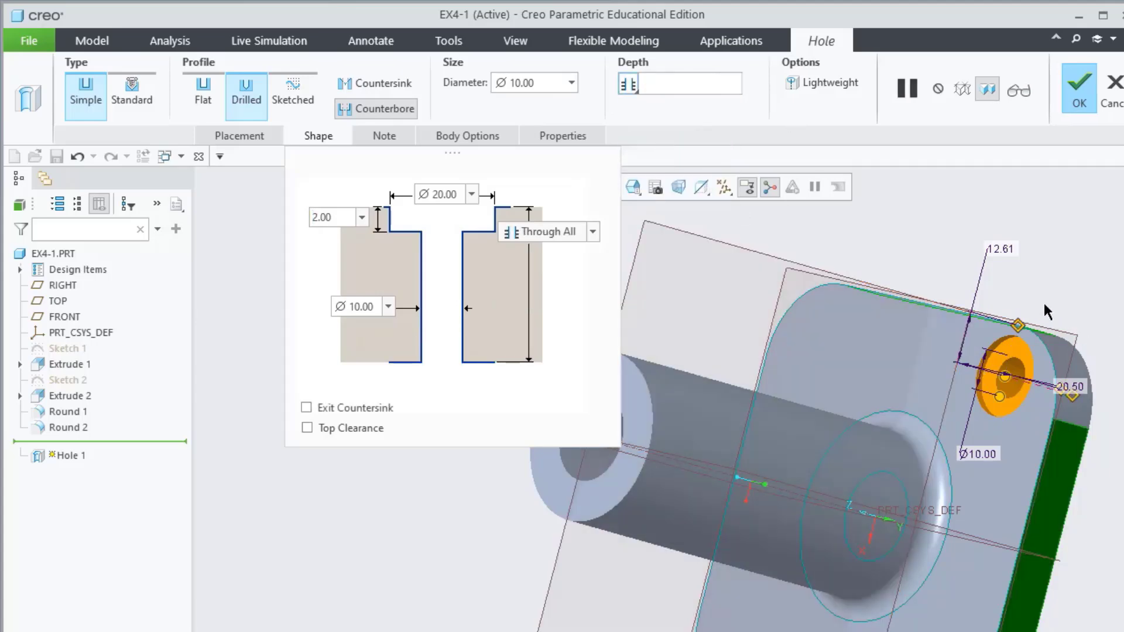
{"action": "middle_click_drag", "start_coordinate": [1057, 301], "coordinate": [1091, 321]}
{"action": "left_click", "coordinate": [1078, 90]}
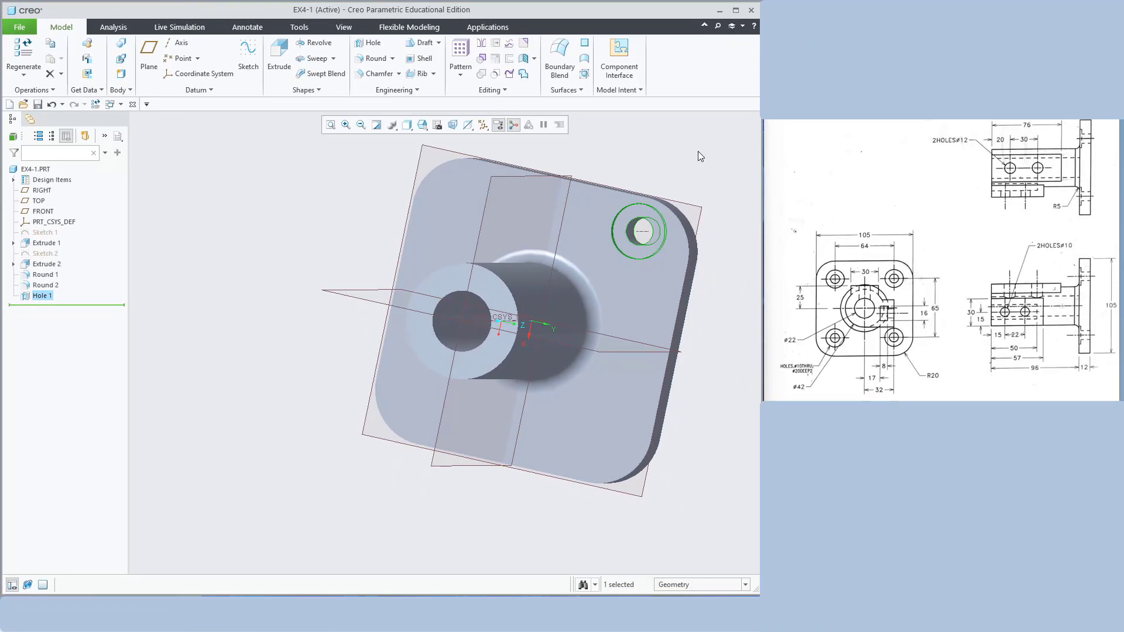
{"action": "left_click", "coordinate": [1034, 224]}
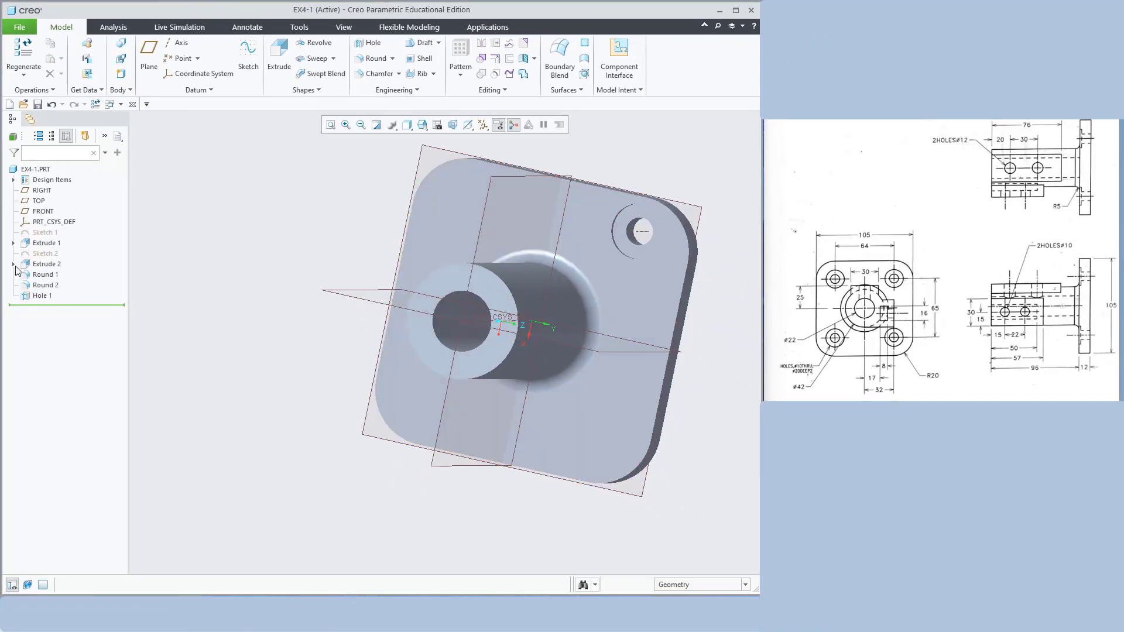
Mirror Hole 1 across the TOP plane to create a second counterbored hole
{"action": "left_click", "coordinate": [38, 296]}
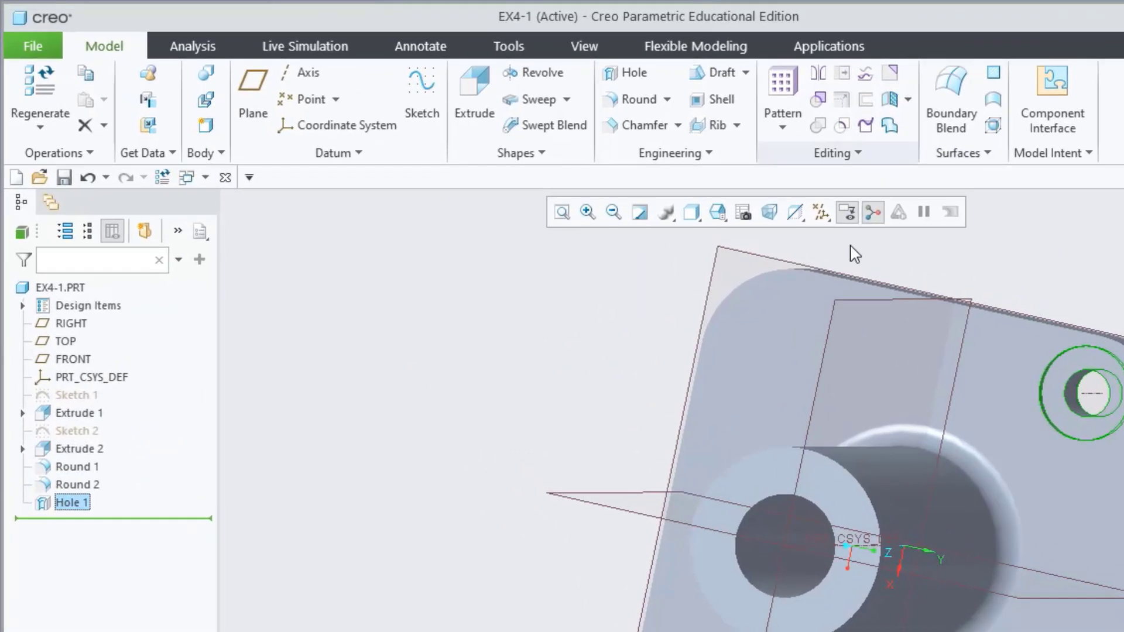
{"action": "left_click", "coordinate": [818, 72]}
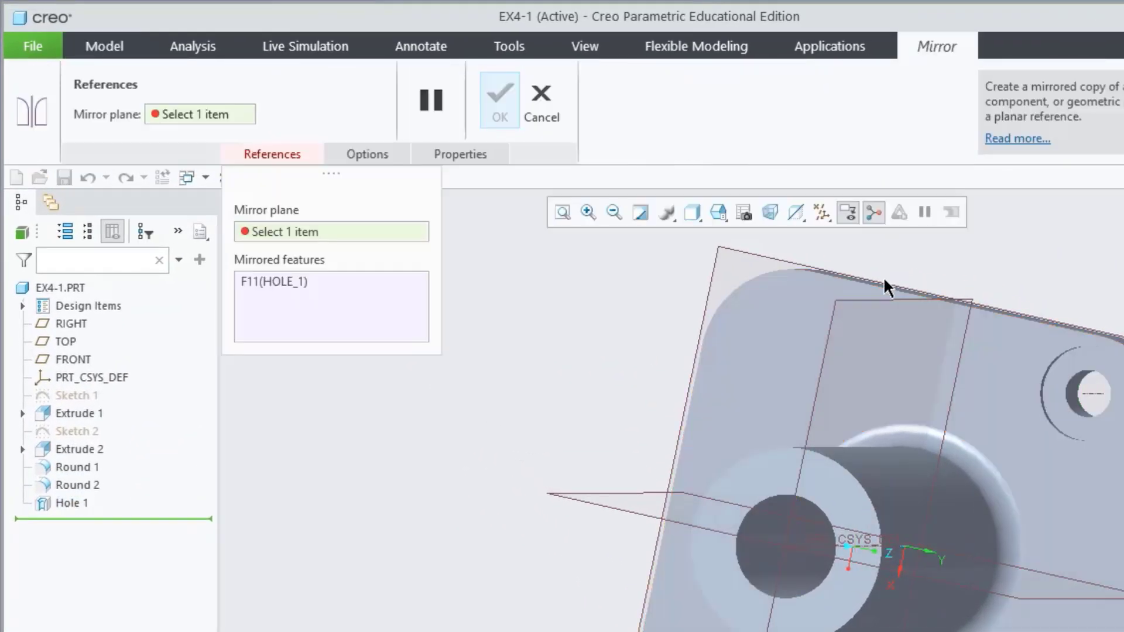
{"action": "left_click", "coordinate": [854, 301]}
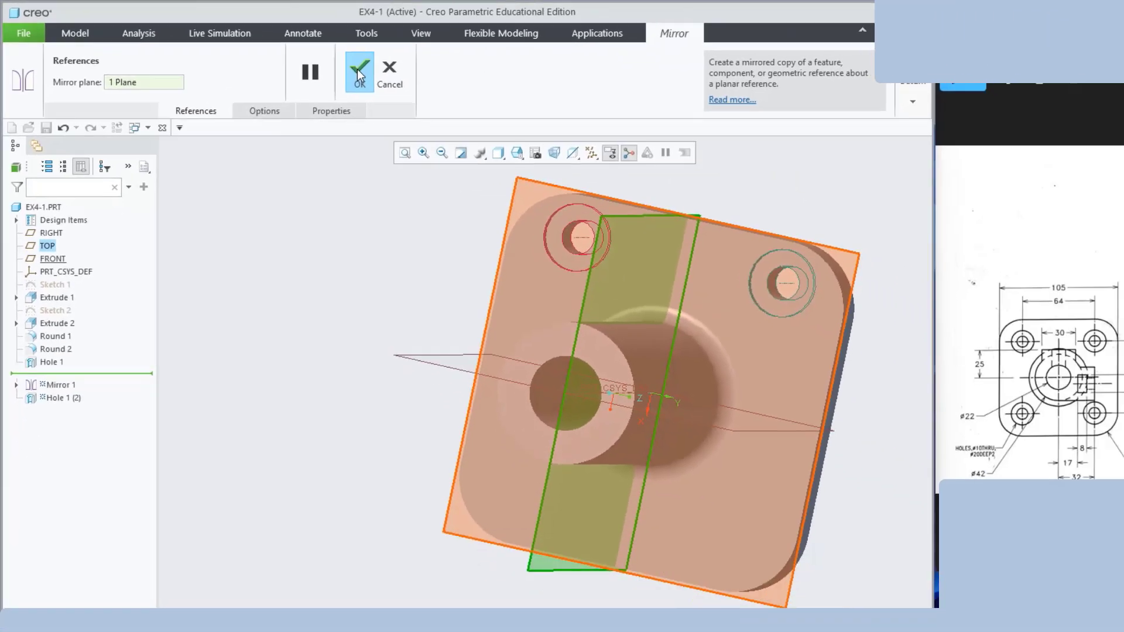
{"action": "left_click", "coordinate": [358, 71]}
Mirror Hole 1 and Mirror 1 across the RIGHT plane, completing four corner holes
{"action": "left_click", "coordinate": [40, 295]}
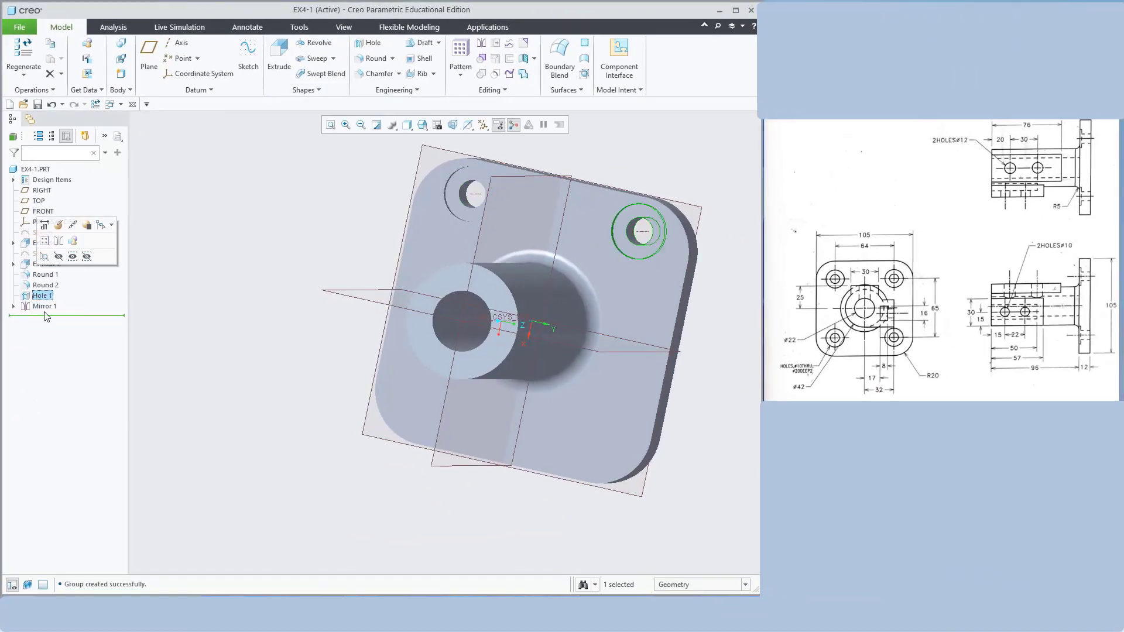
{"action": "left_click", "coordinate": [45, 307], "text": "ctrl"}
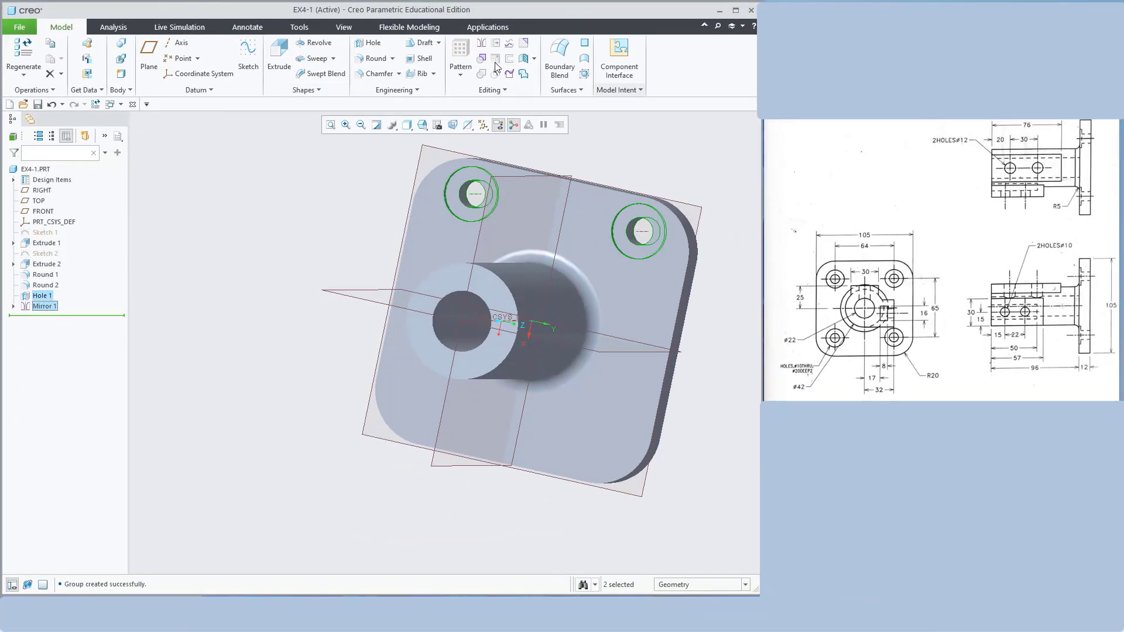
{"action": "left_click", "coordinate": [480, 45]}
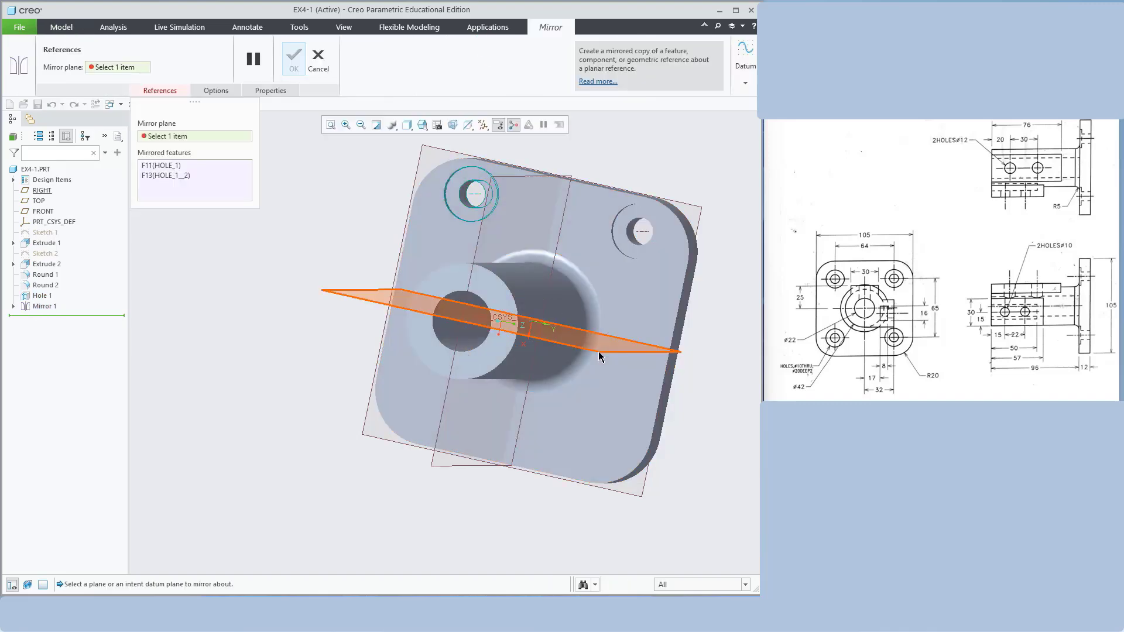
{"action": "left_click", "coordinate": [601, 355]}
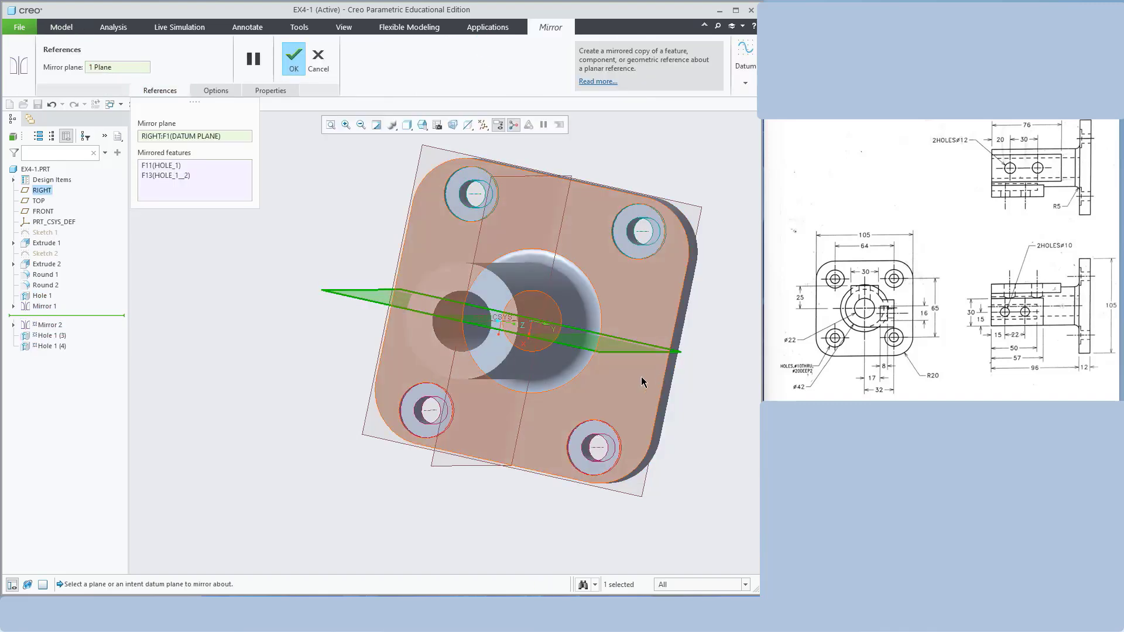
{"action": "left_click", "coordinate": [294, 62]}
{"action": "middle_click_drag", "start_coordinate": [698, 175], "coordinate": [677, 173]}
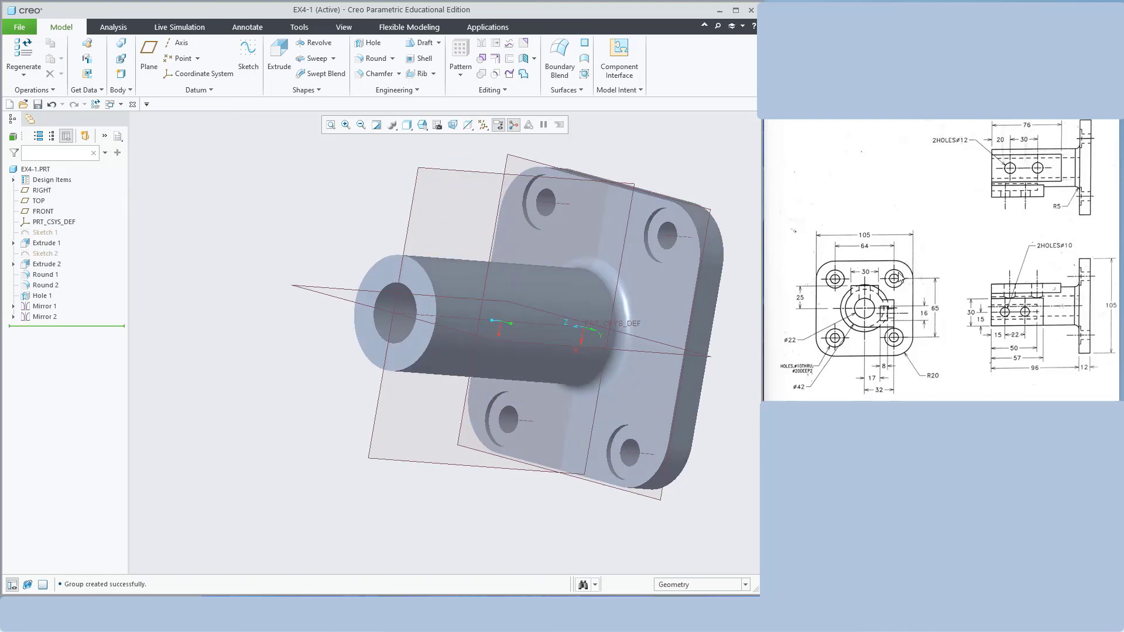
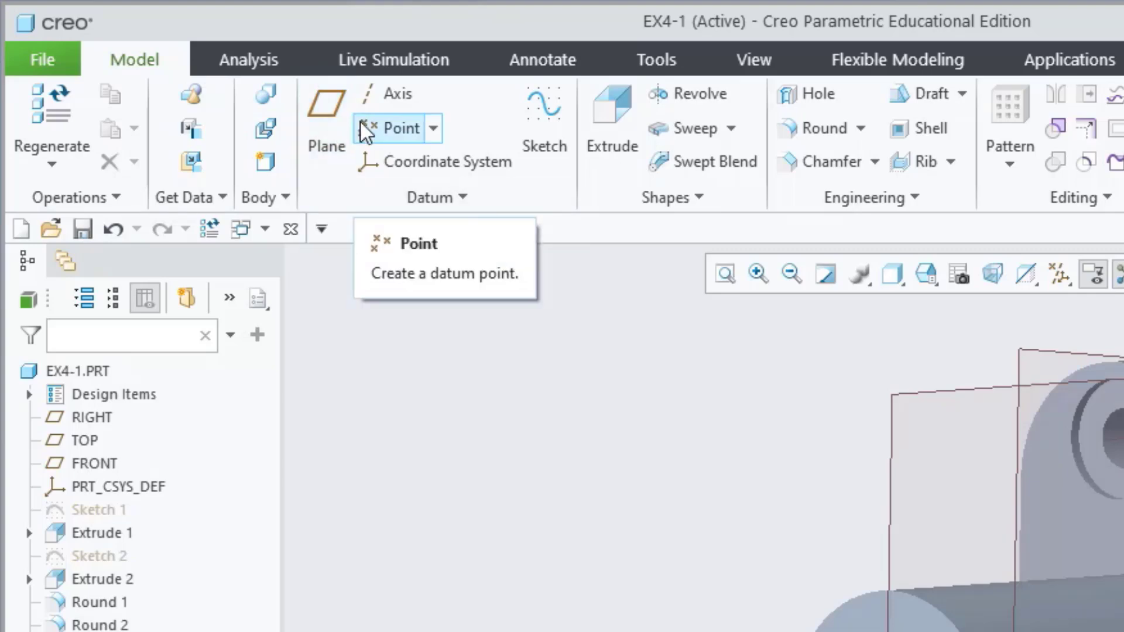
Create datum plane DTM1 offset 25 from the RIGHT plane, above the boss axis
{"action": "left_click", "coordinate": [304, 111]}
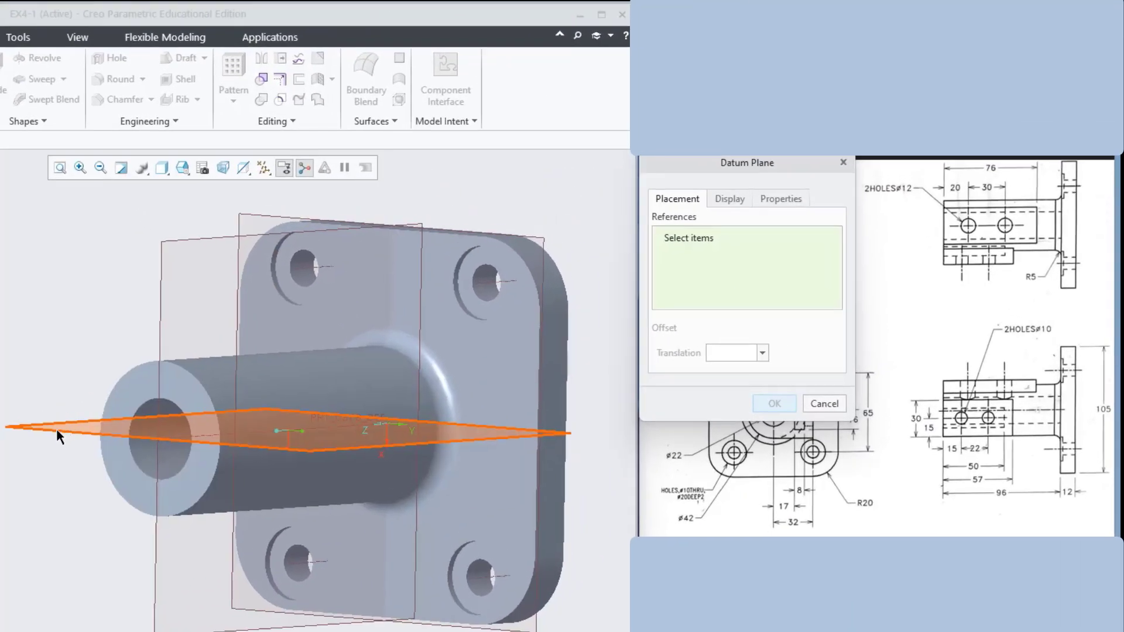
{"action": "left_click", "coordinate": [56, 428]}
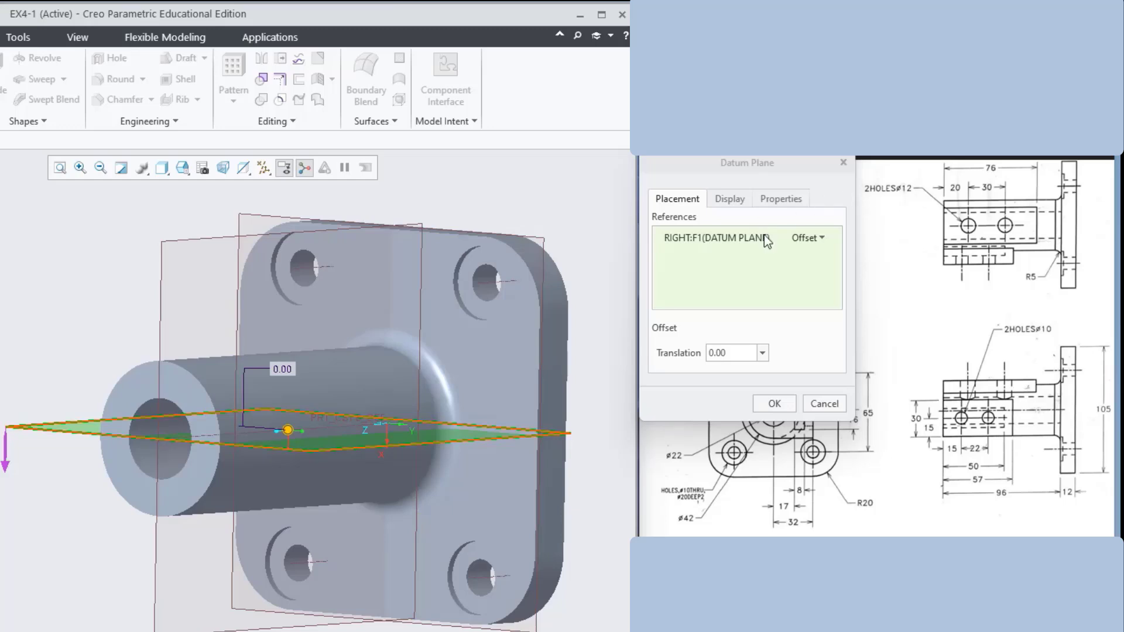
{"action": "left_click", "coordinate": [744, 354]}
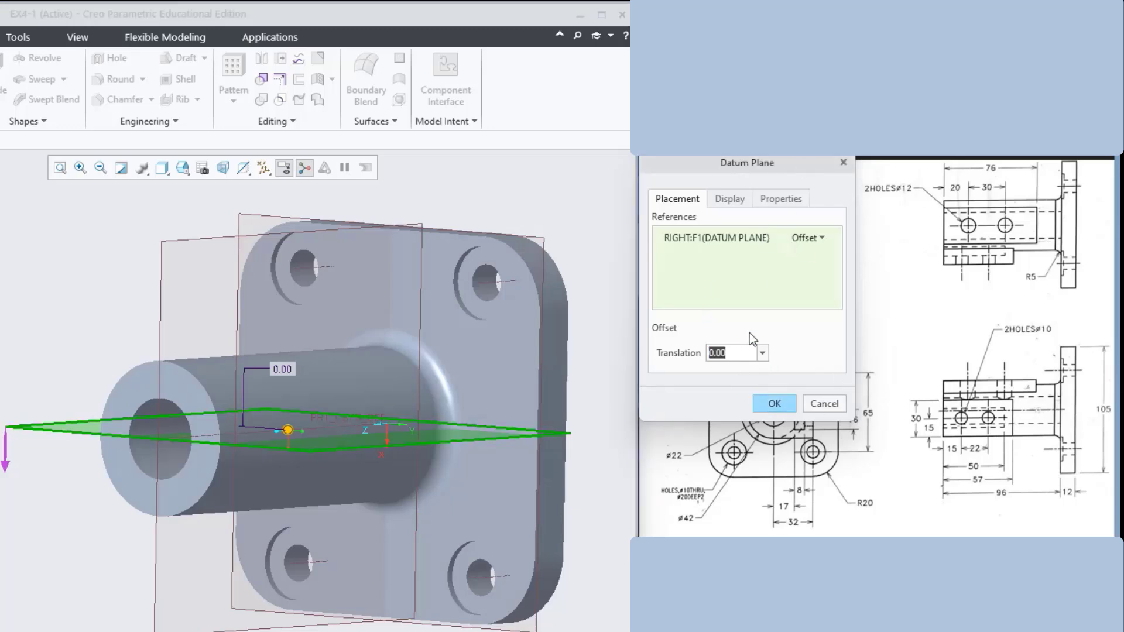
{"action": "type", "text": "10"}
{"action": "key", "text": "Return"}
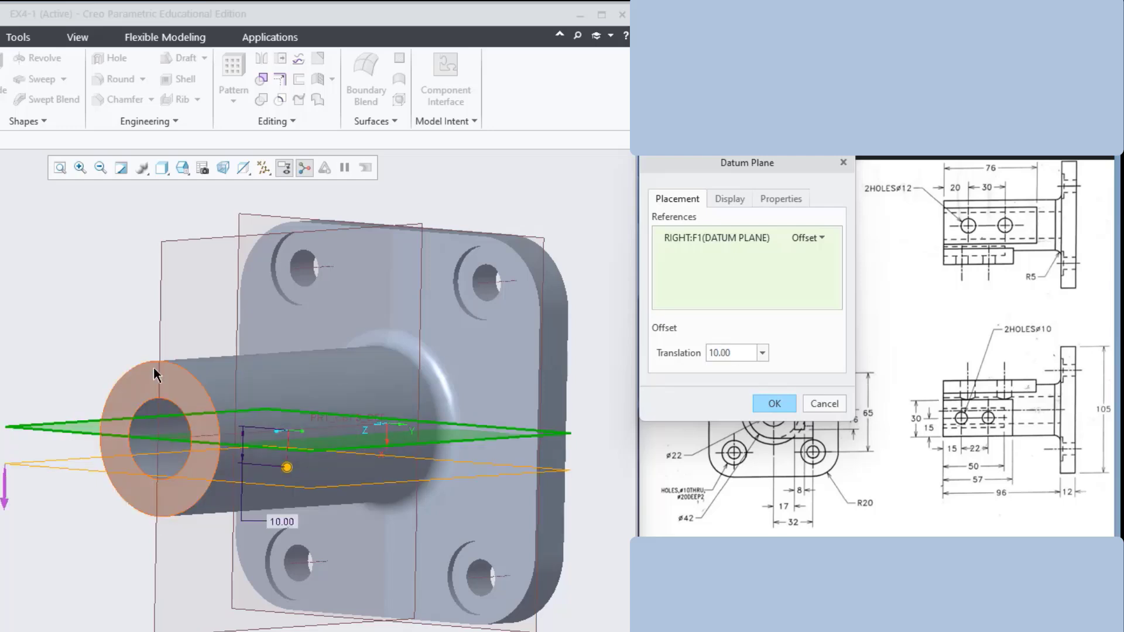
{"action": "left_click", "coordinate": [5, 491]}
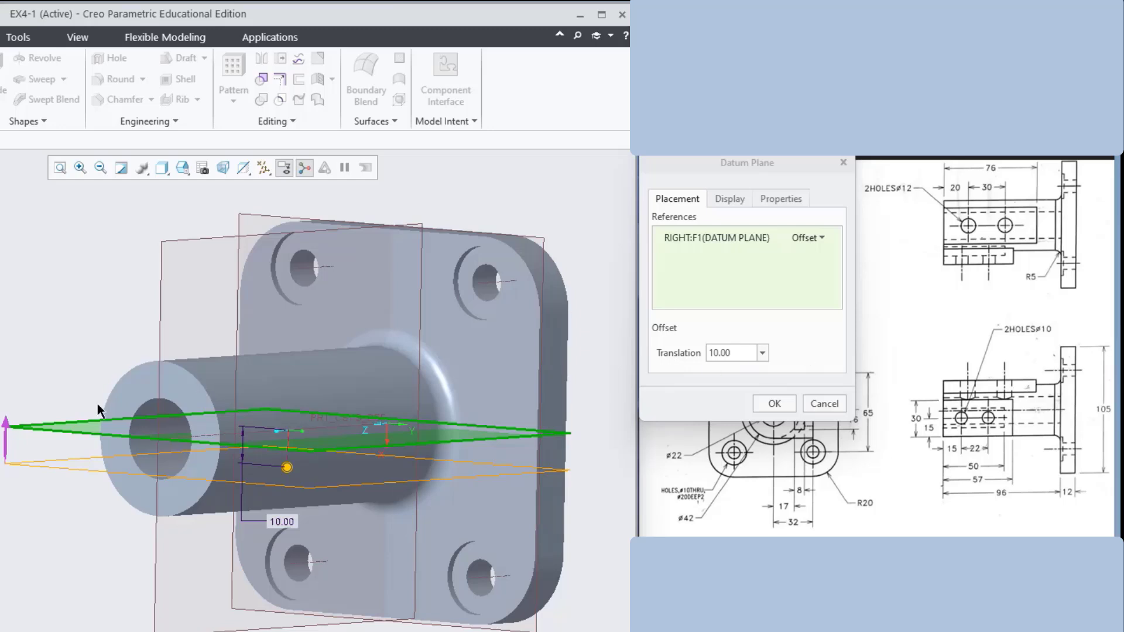
{"action": "left_click", "coordinate": [5, 449]}
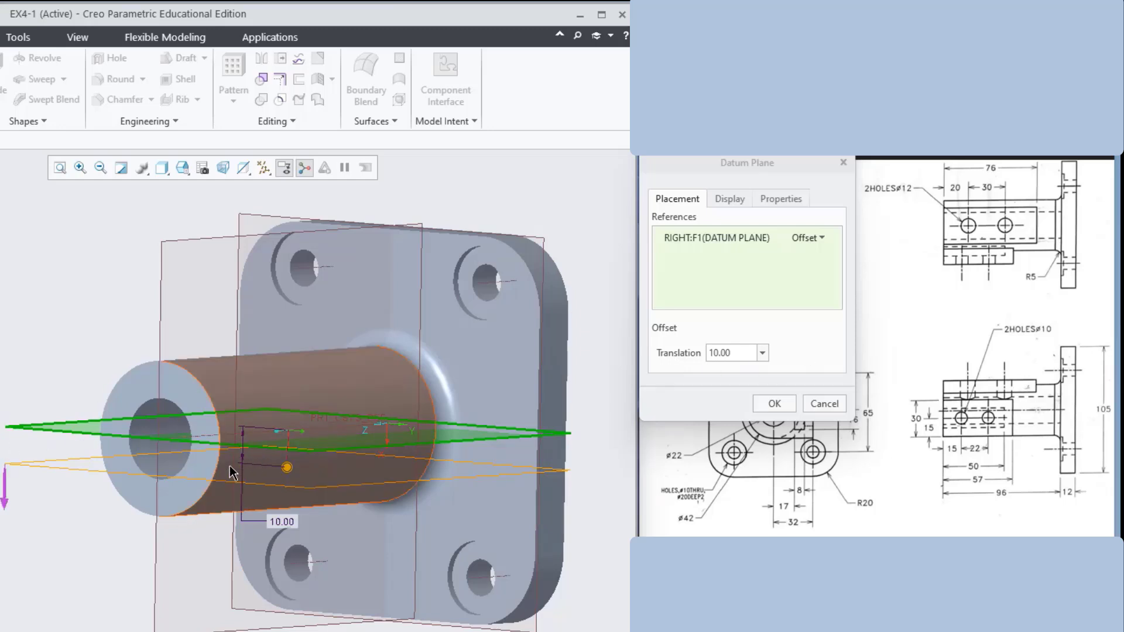
{"action": "left_click_drag", "start_coordinate": [286, 467], "coordinate": [285, 304]}
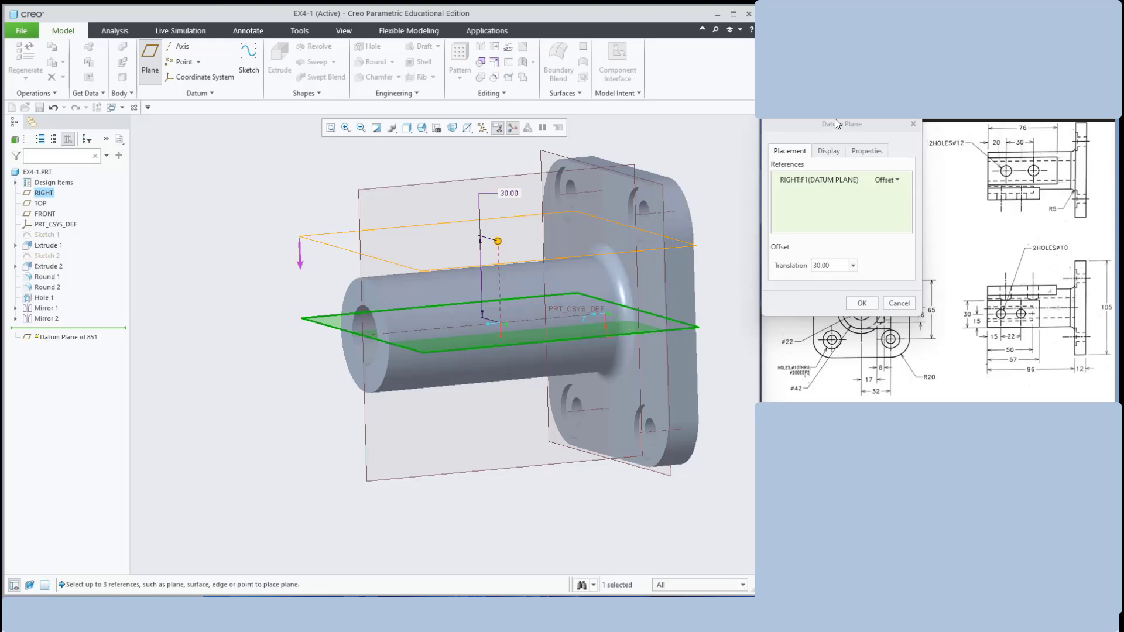
{"action": "left_click_drag", "start_coordinate": [836, 123], "coordinate": [820, 50]}
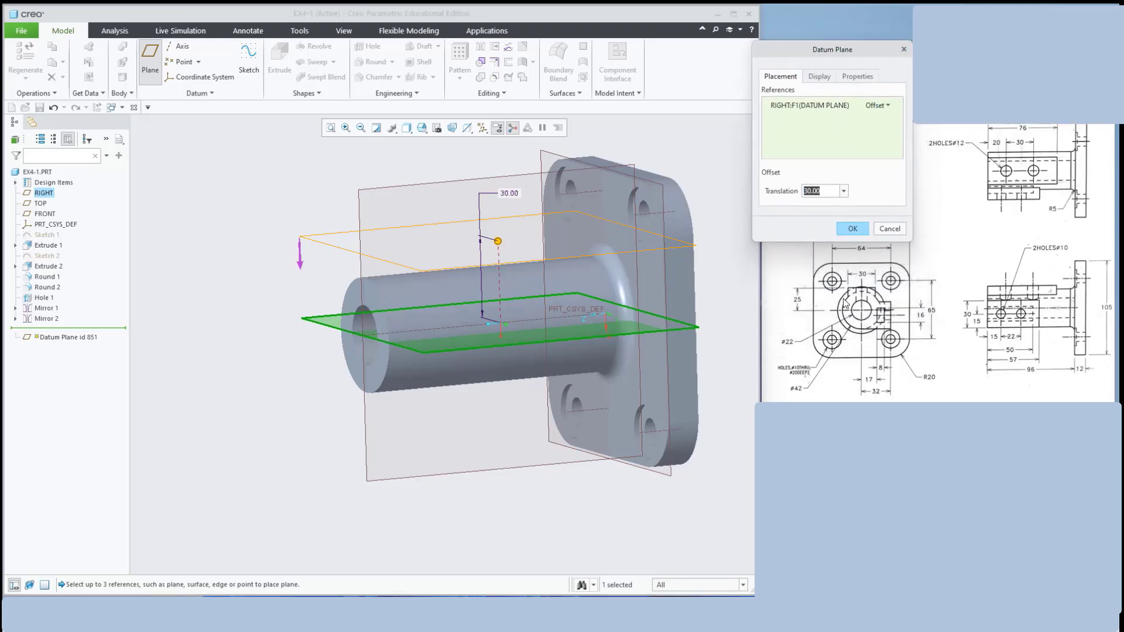
{"action": "type", "text": "25"}
{"action": "key", "text": "Return"}
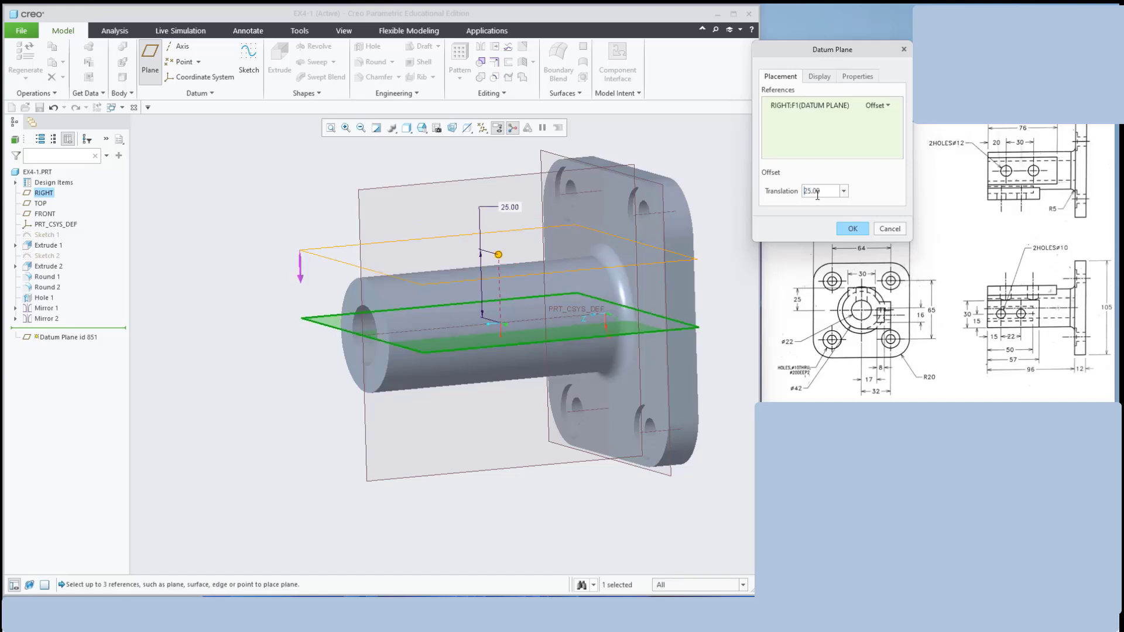
{"action": "middle_click_drag", "start_coordinate": [309, 195], "coordinate": [337, 194]}
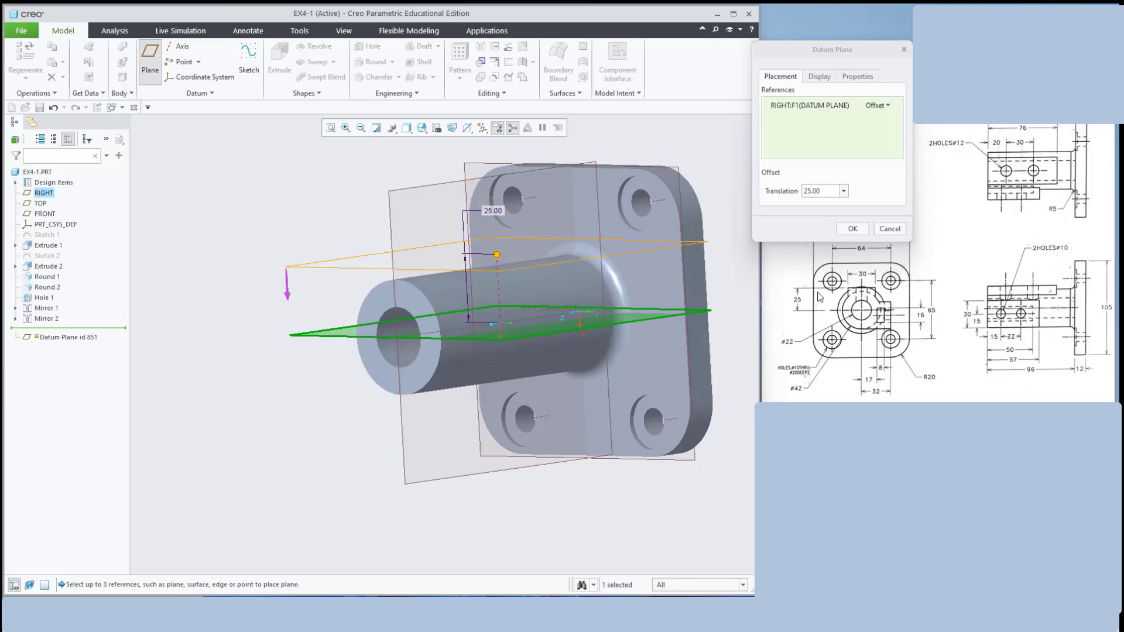
{"action": "left_click", "coordinate": [861, 229]}
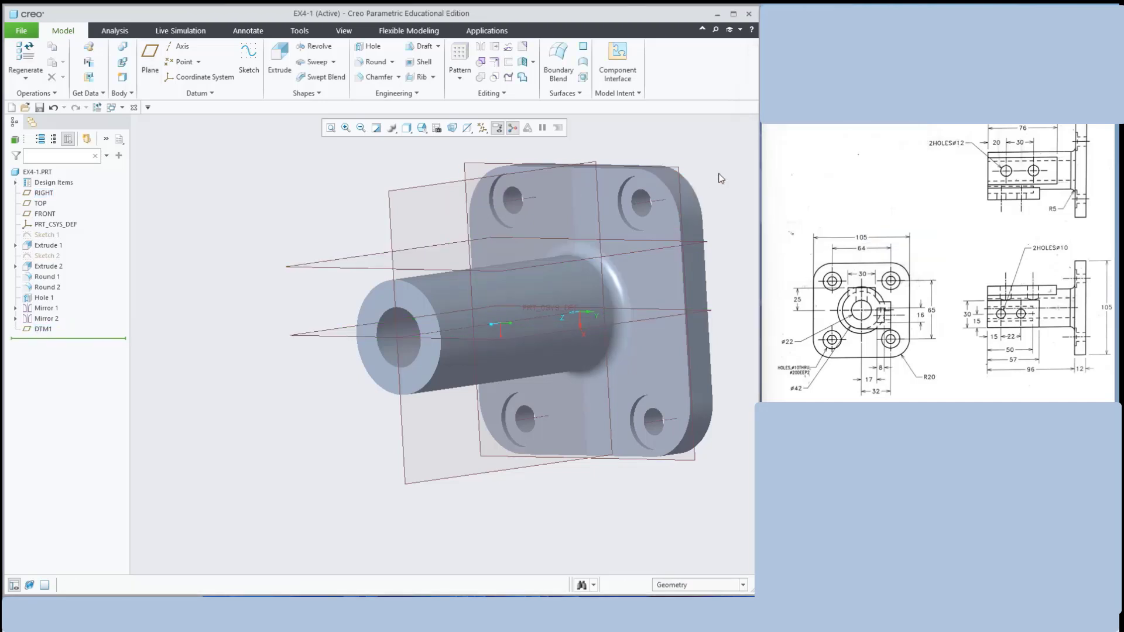
Start a sketch on DTM1 and orient the view face-on to it
{"action": "middle_click_drag", "start_coordinate": [725, 234], "coordinate": [529, 265]}
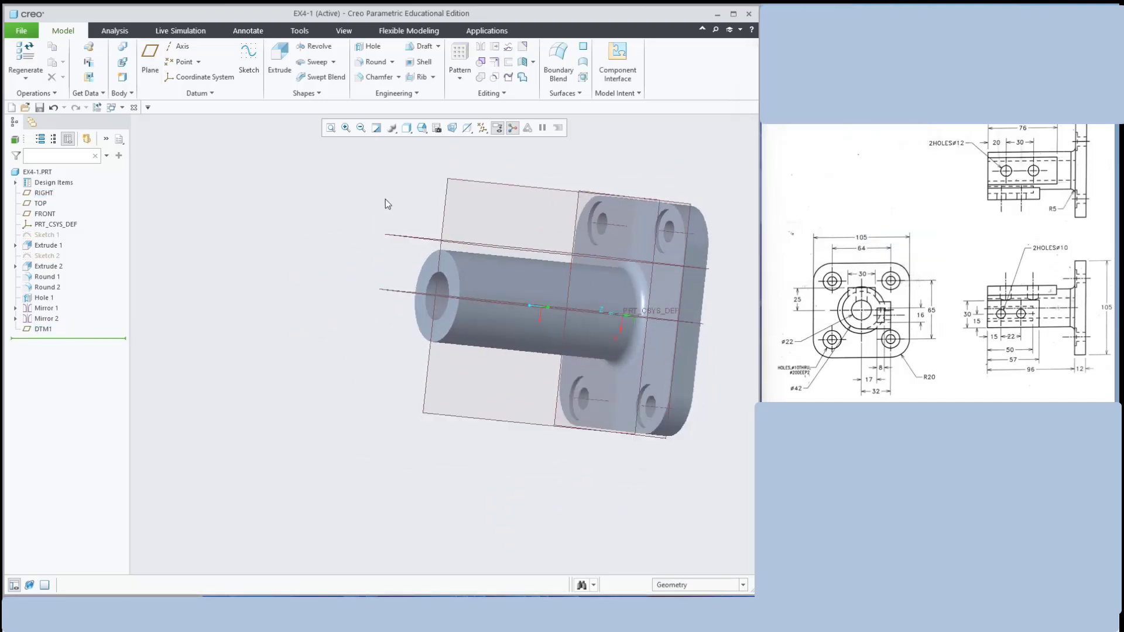
{"action": "middle_click_drag", "start_coordinate": [370, 206], "coordinate": [399, 233]}
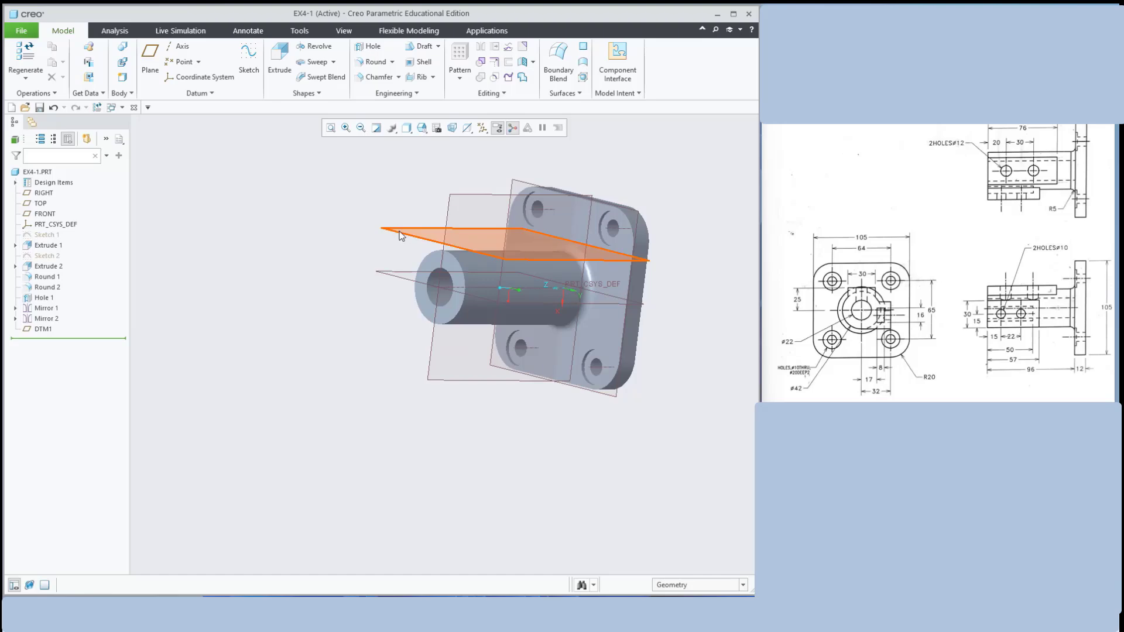
{"action": "left_click", "coordinate": [399, 235]}
{"action": "left_click", "coordinate": [241, 58]}
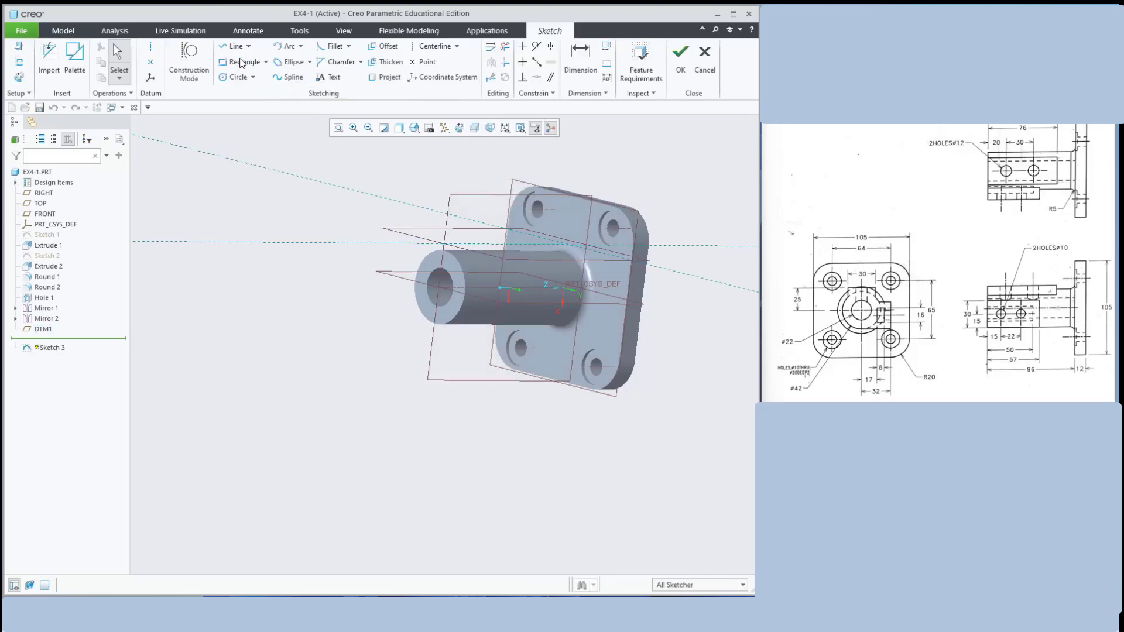
{"action": "left_click", "coordinate": [460, 129]}
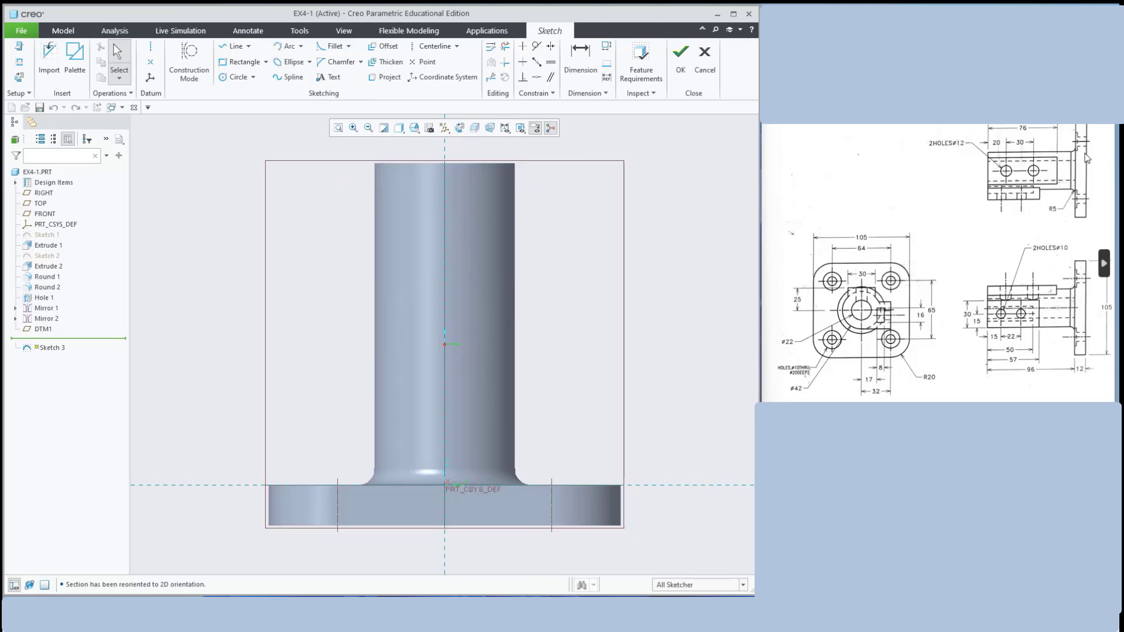
Begin a rectangle at the boss top edge and switch the display to wireframe
{"action": "left_click", "coordinate": [237, 62]}
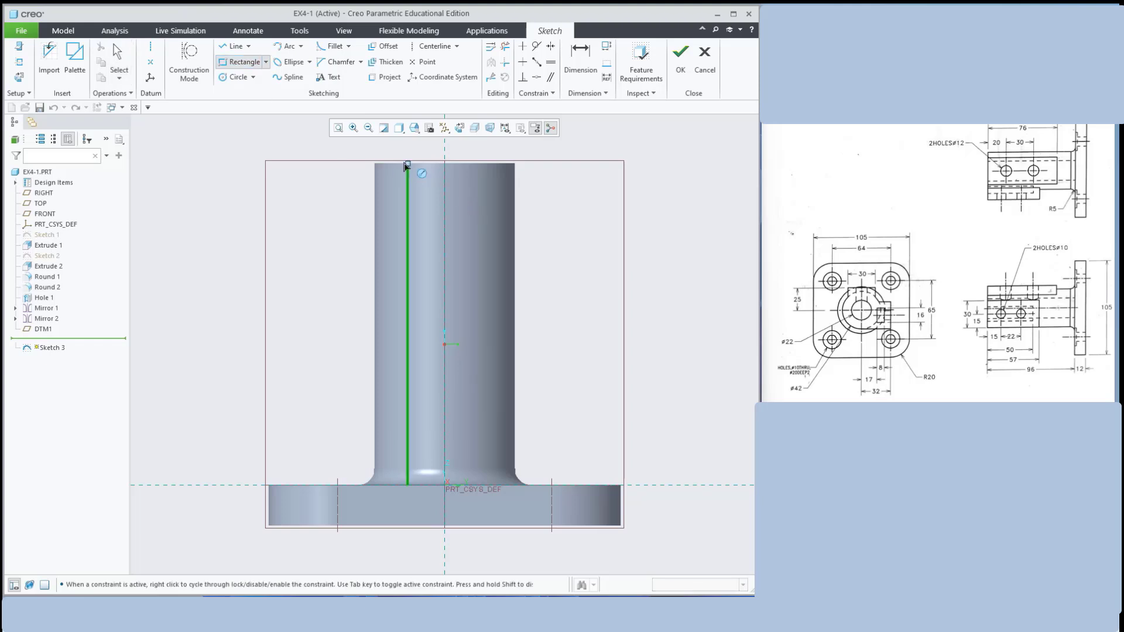
{"action": "left_click", "coordinate": [394, 163]}
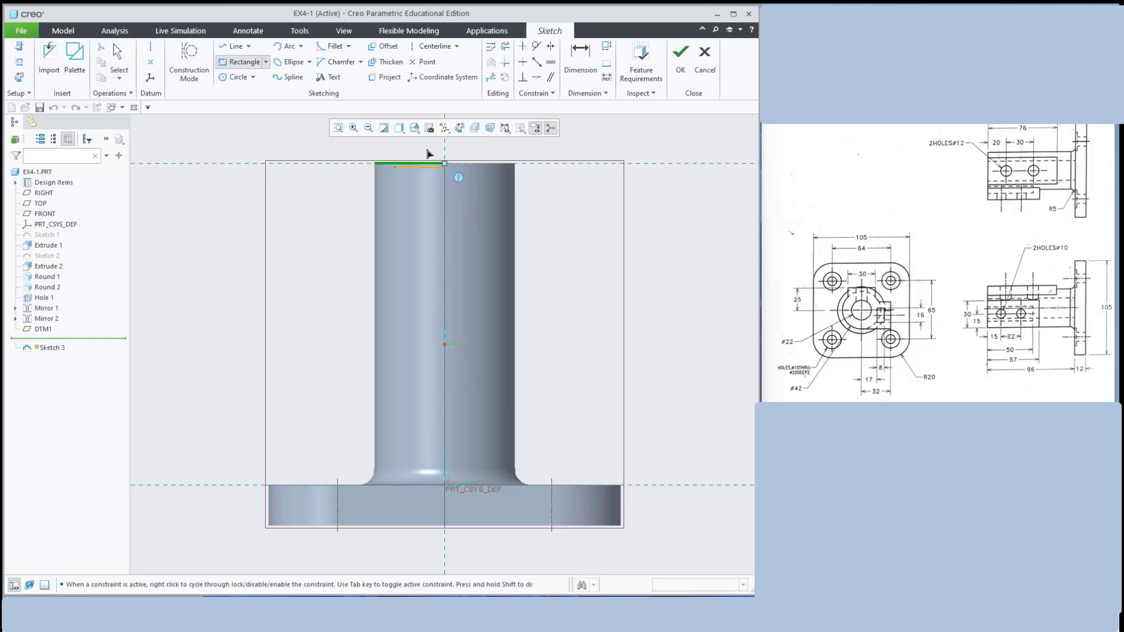
{"action": "left_click", "coordinate": [399, 129]}
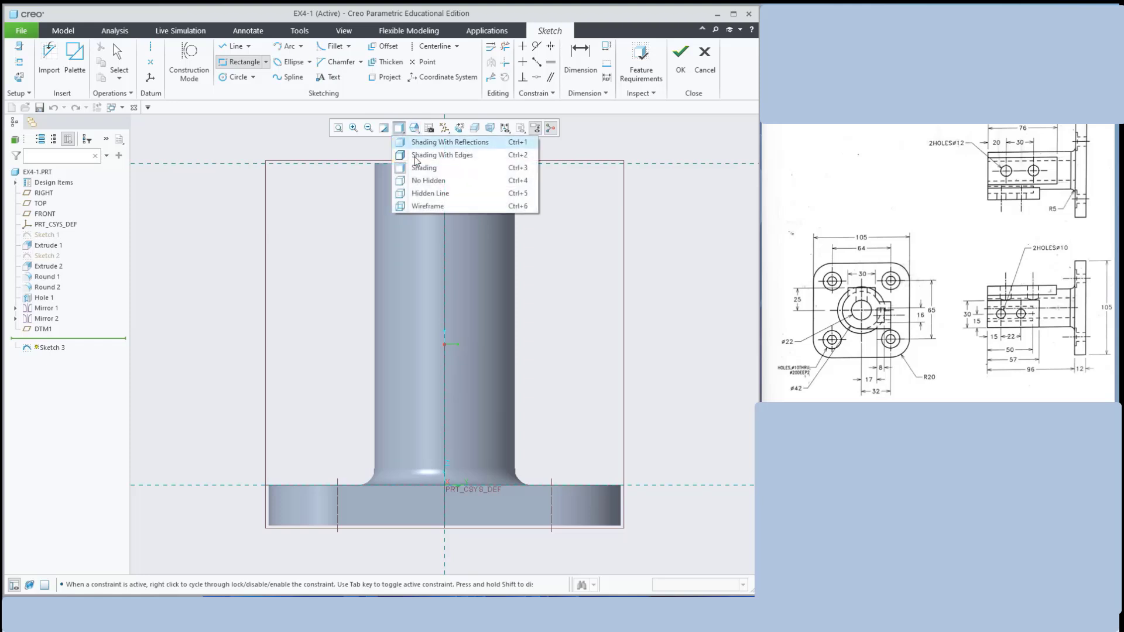
{"action": "left_click", "coordinate": [422, 211]}
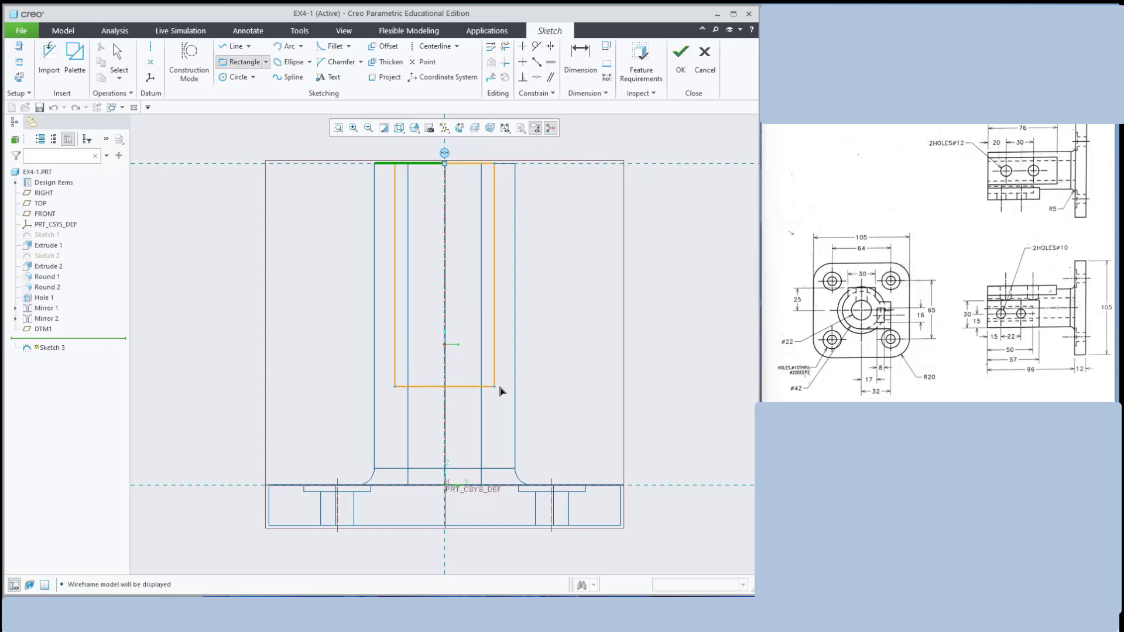
Complete the rectangle and size it 76 high by 30 wide
{"action": "left_click", "coordinate": [499, 400]}
{"action": "middle_click", "coordinate": [672, 253]}
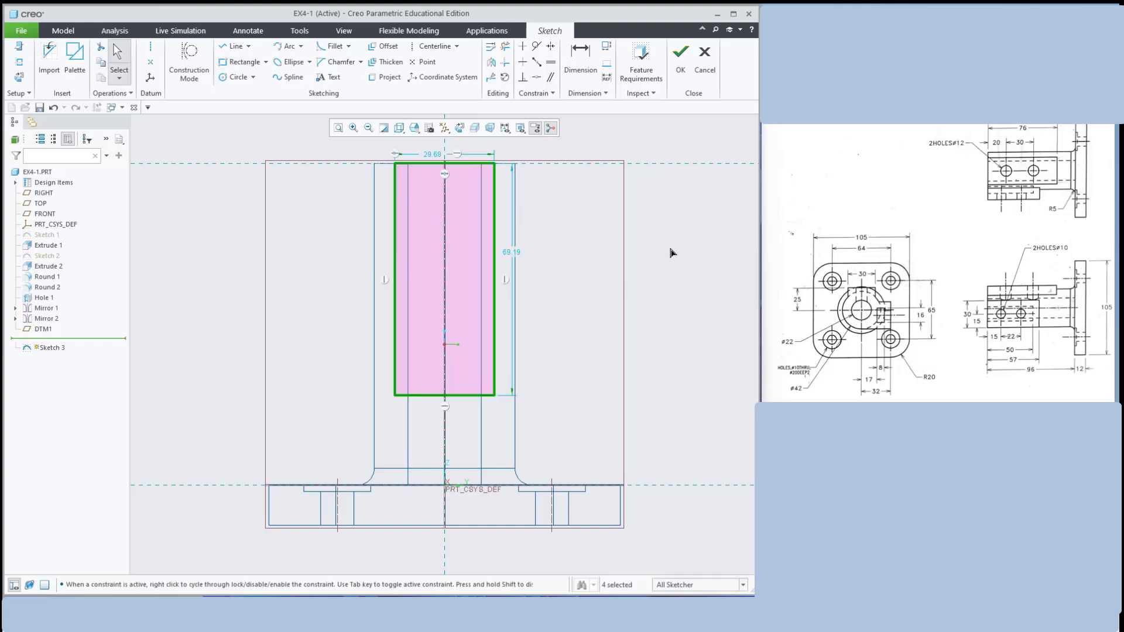
{"action": "double_click", "coordinate": [511, 252]}
{"action": "type", "text": "76"}
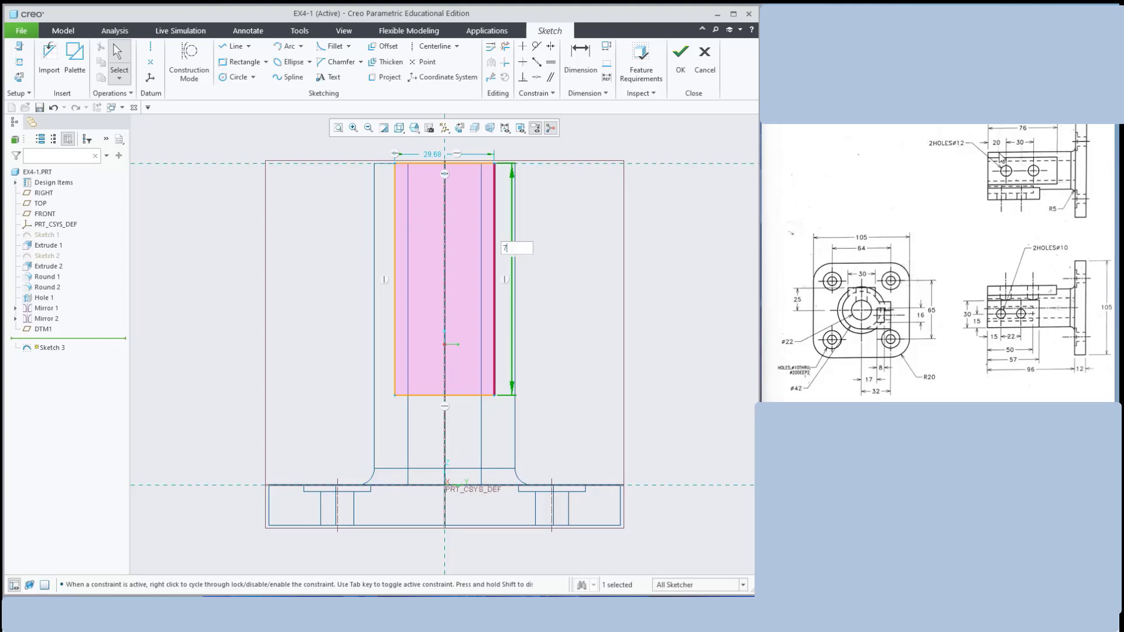
{"action": "key", "text": "Return"}
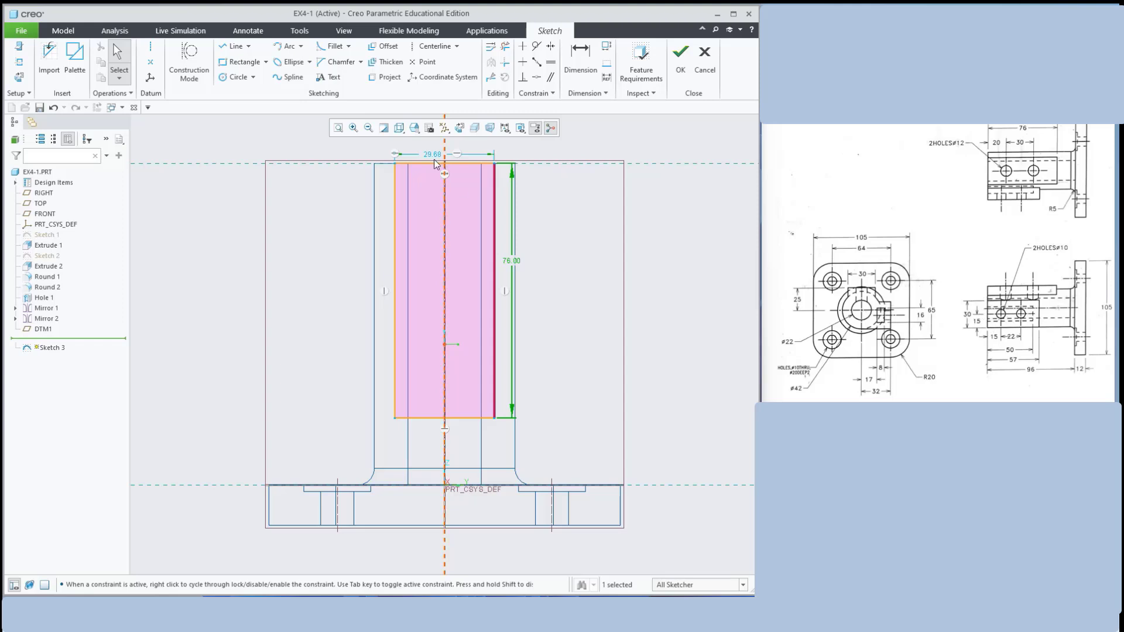
{"action": "key", "text": "Tab"}
{"action": "type", "text": "30"}
{"action": "key", "text": "Return"}
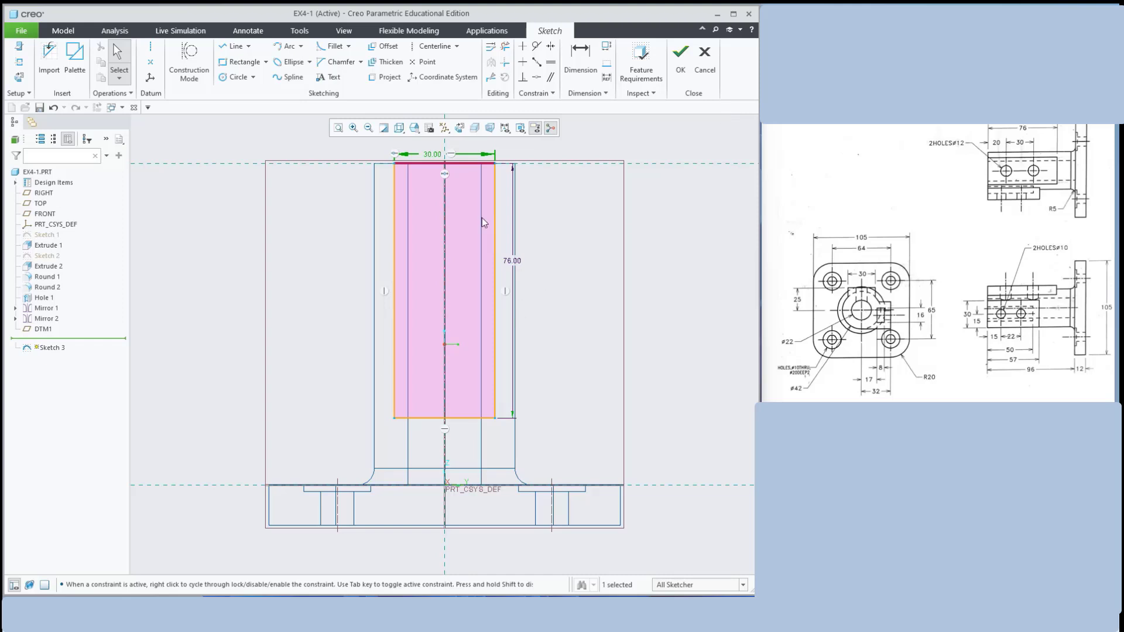
Undo a conflicting 15.00 centerline dimension and finish Sketch 3
{"action": "scroll", "coordinate": [427, 149], "scroll_direction": "up", "scroll_amount": 3}
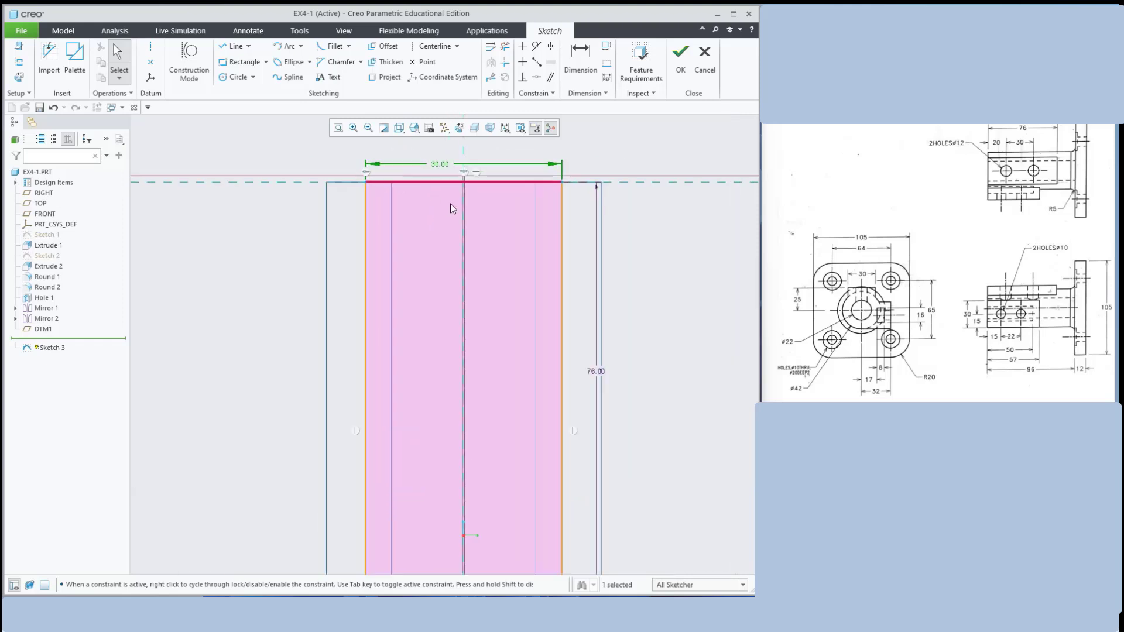
{"action": "scroll", "coordinate": [451, 203], "scroll_direction": "down", "scroll_amount": 1}
{"action": "scroll", "coordinate": [585, 258], "scroll_direction": "up", "scroll_amount": 2}
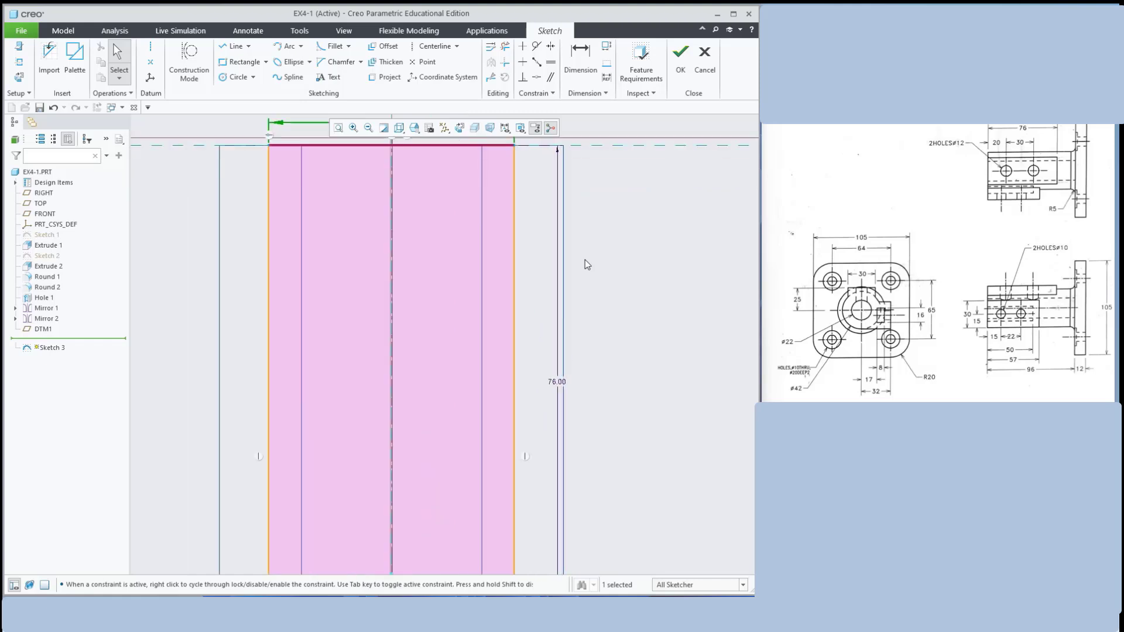
{"action": "scroll", "coordinate": [585, 259], "scroll_direction": "down", "scroll_amount": 3}
{"action": "left_click", "coordinate": [580, 57]}
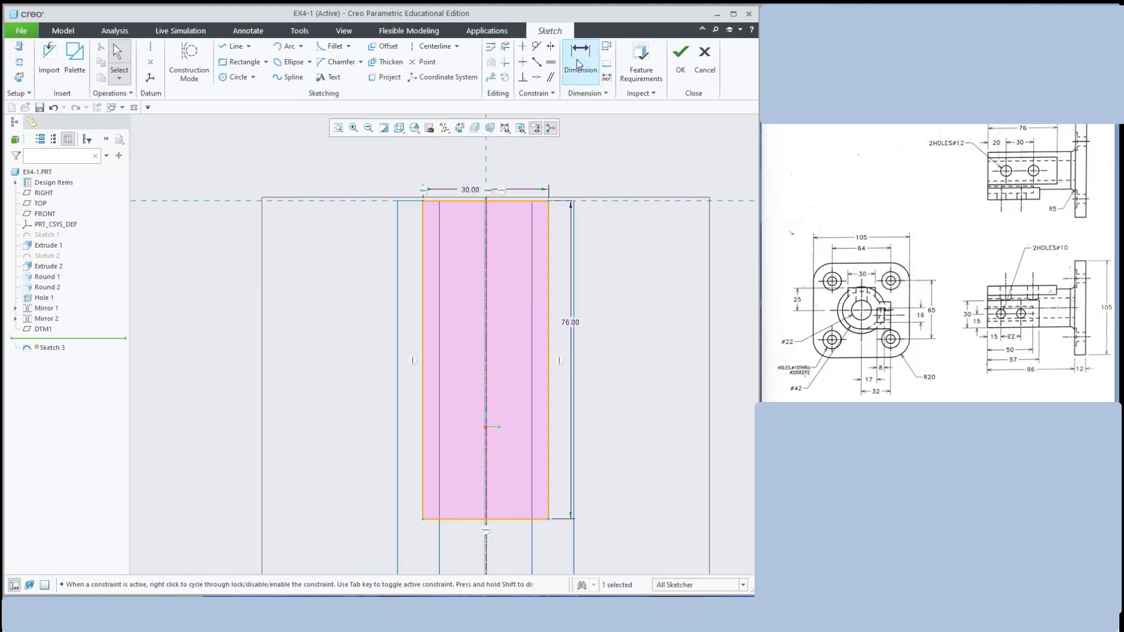
{"action": "left_click", "coordinate": [551, 216]}
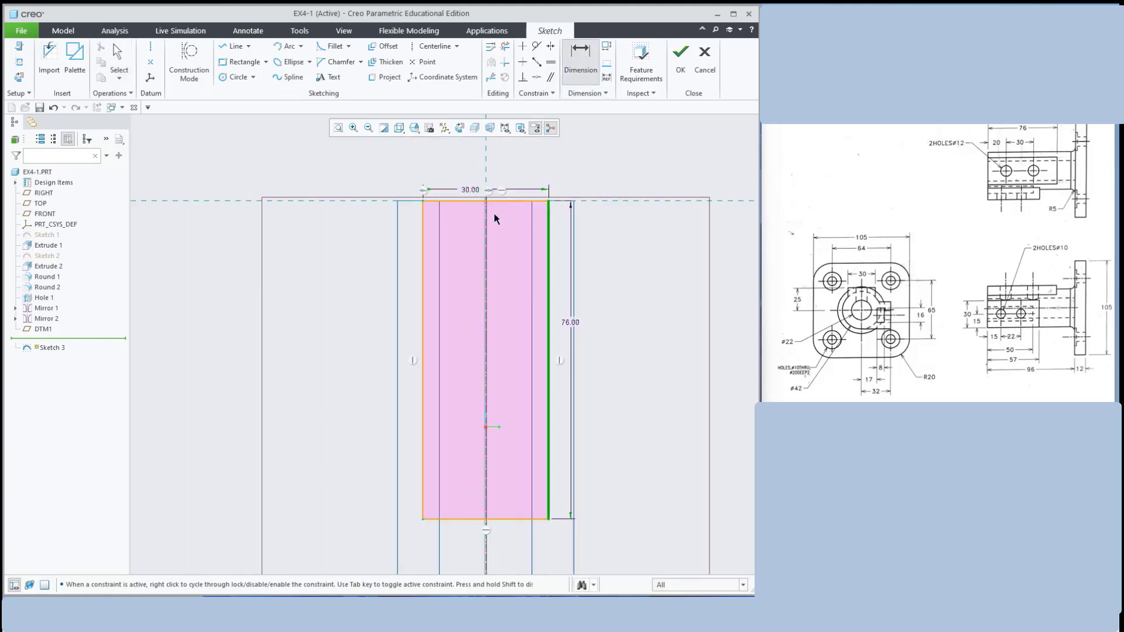
{"action": "left_click", "coordinate": [485, 174]}
{"action": "middle_click", "coordinate": [518, 170]}
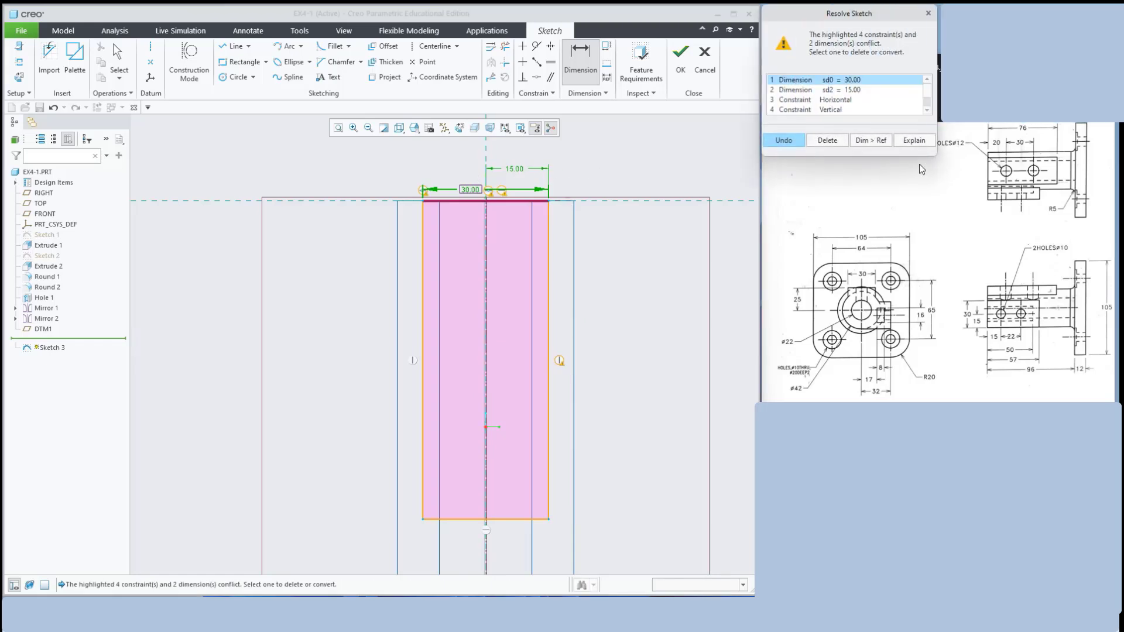
{"action": "scroll", "coordinate": [928, 95], "scroll_direction": "down", "scroll_amount": 1}
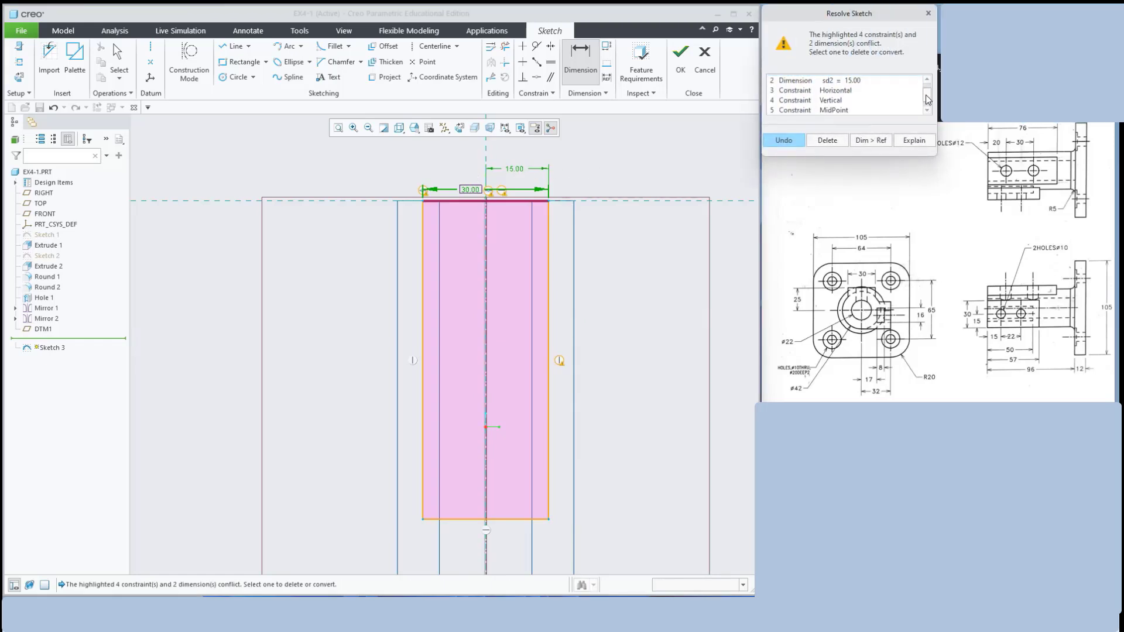
{"action": "left_click", "coordinate": [784, 142]}
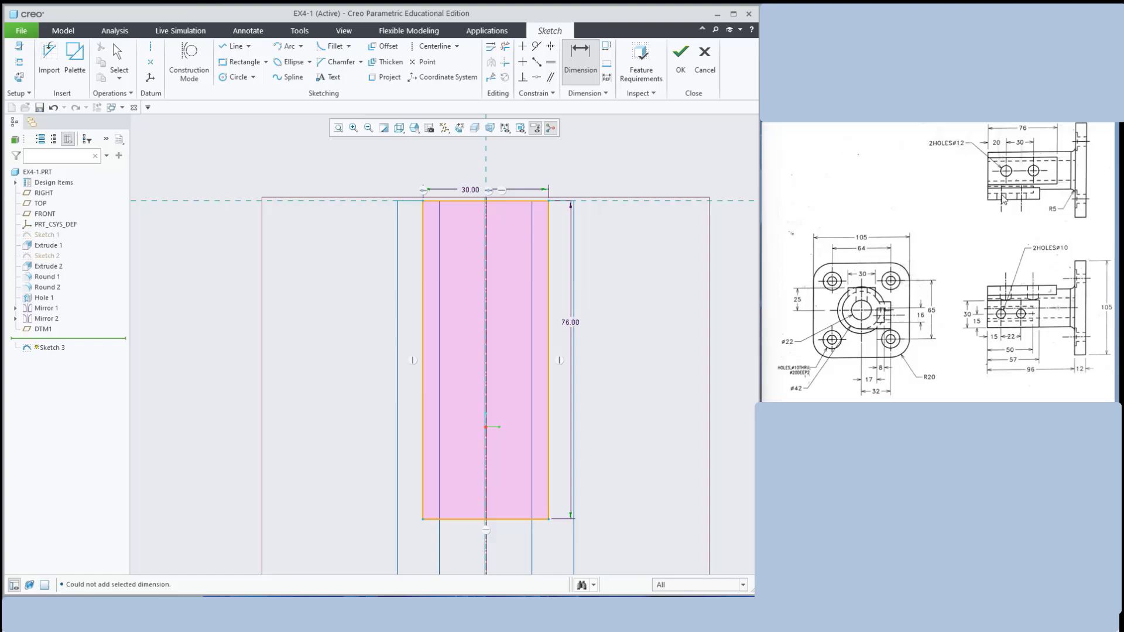
{"action": "left_click", "coordinate": [680, 59]}
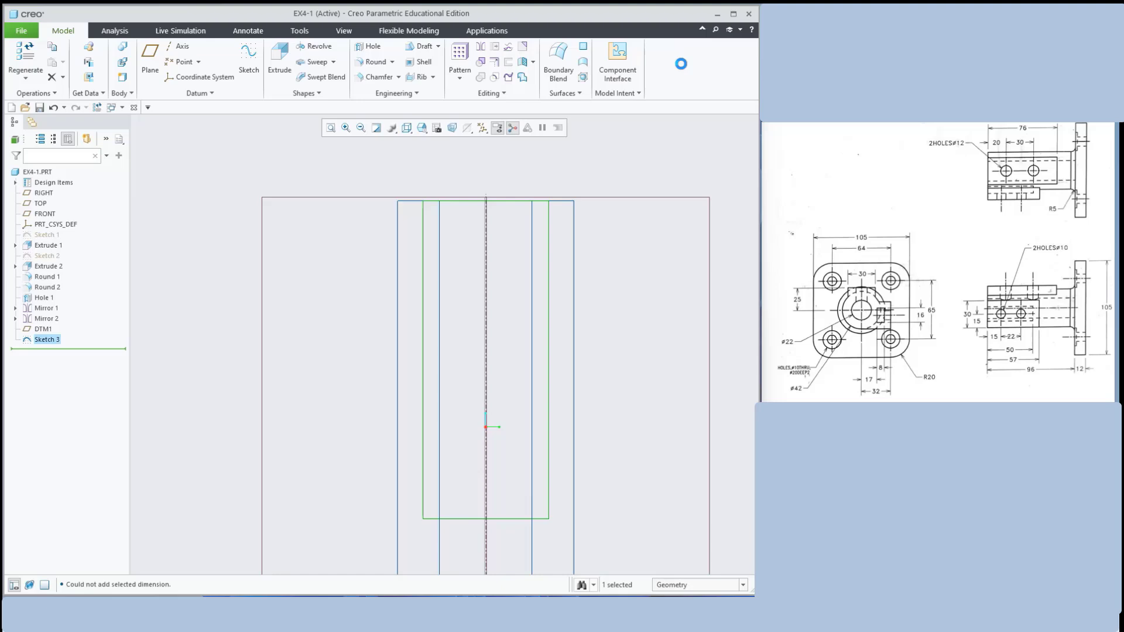
Switch to shaded display and start a material-removing extrusion of Sketch 3
{"action": "left_click", "coordinate": [407, 127]}
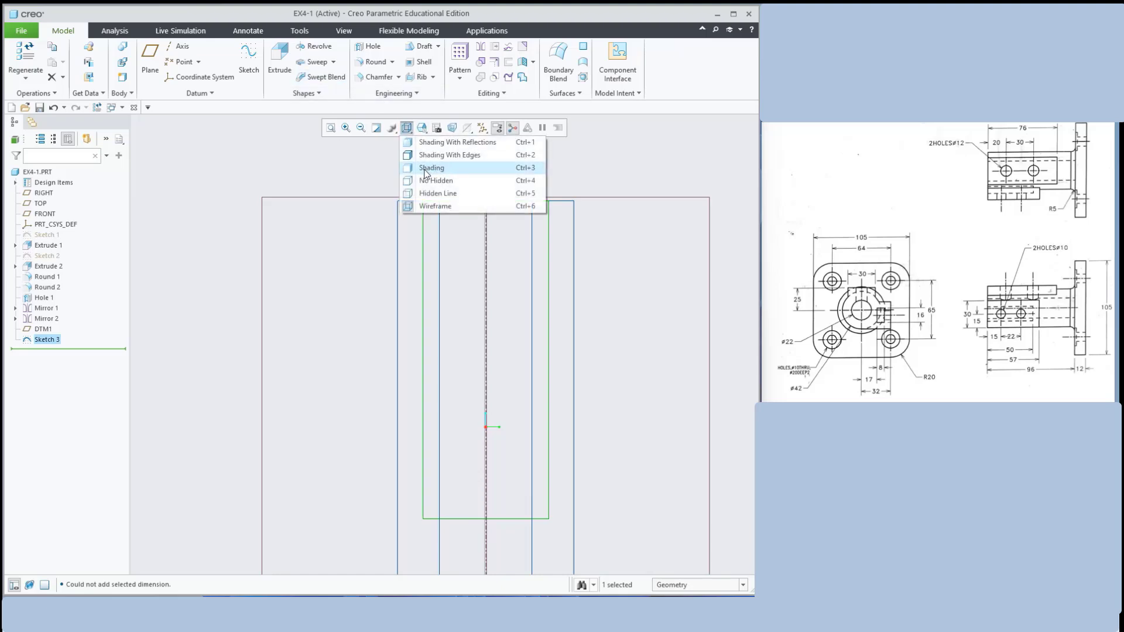
{"action": "left_click", "coordinate": [426, 169]}
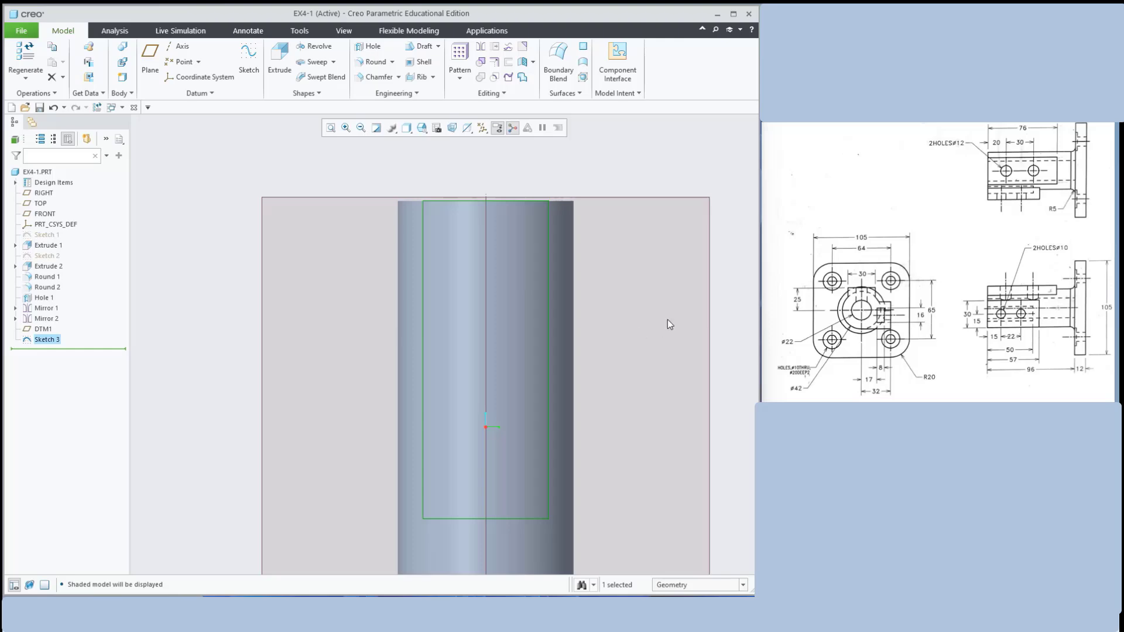
{"action": "middle_click_drag", "start_coordinate": [667, 320], "coordinate": [564, 356]}
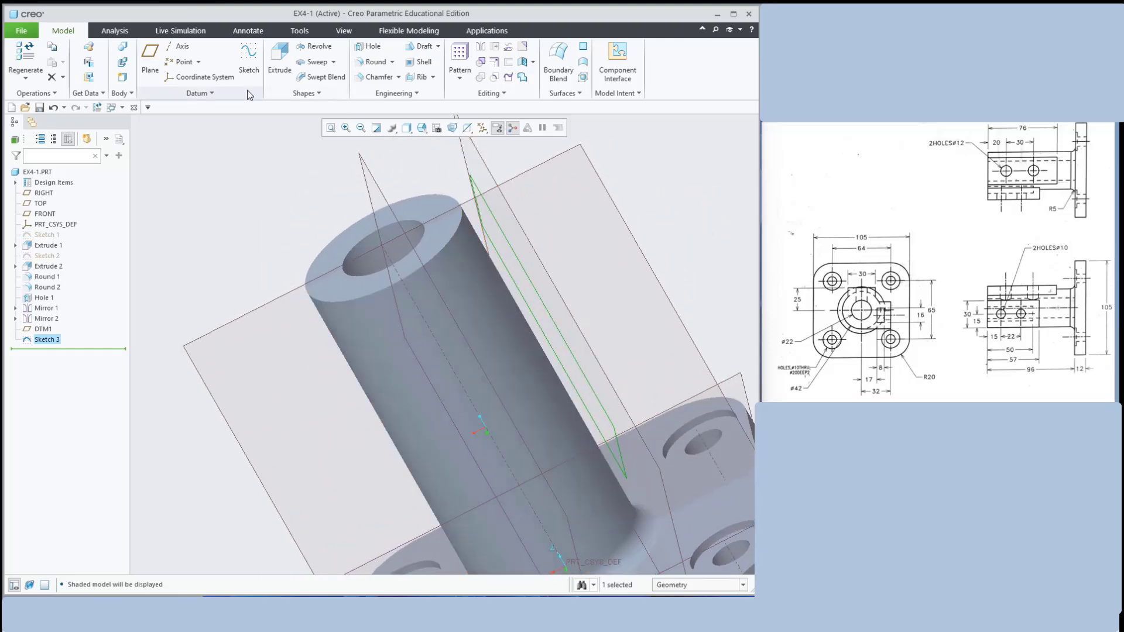
{"action": "left_click", "coordinate": [279, 61]}
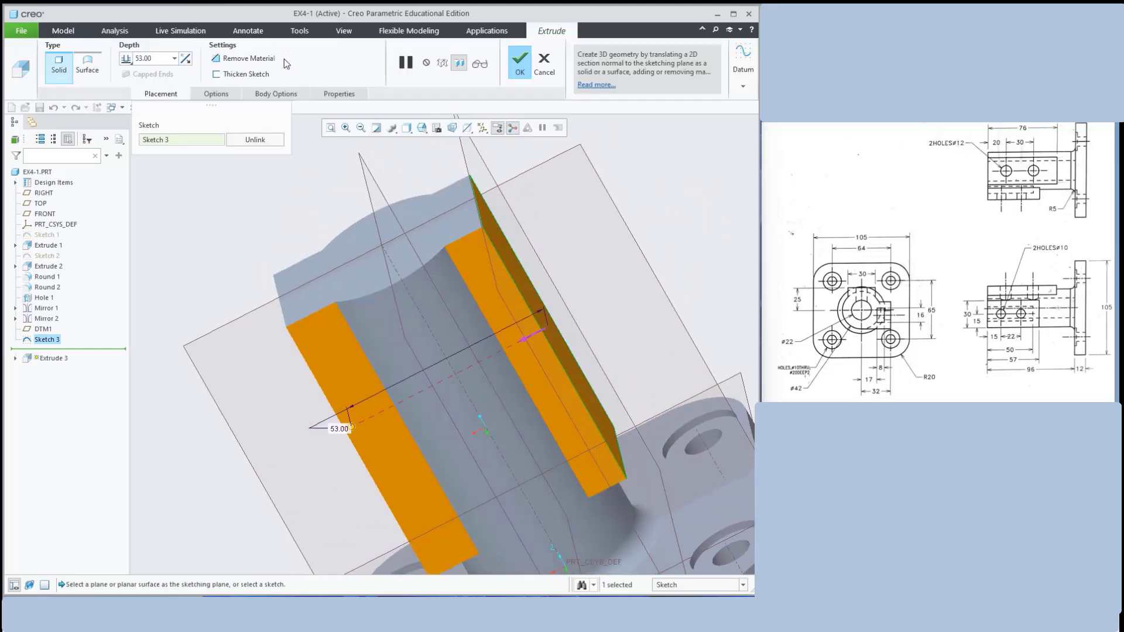
{"action": "mouse_move", "coordinate": [650, 204]}
{"action": "middle_mouse_down"}
{"action": "mouse_move", "coordinate": [661, 227]}
{"action": "mouse_move", "coordinate": [623, 193]}
{"action": "mouse_move", "coordinate": [660, 183]}
{"action": "mouse_move", "coordinate": [654, 193]}
{"action": "middle_mouse_up"}
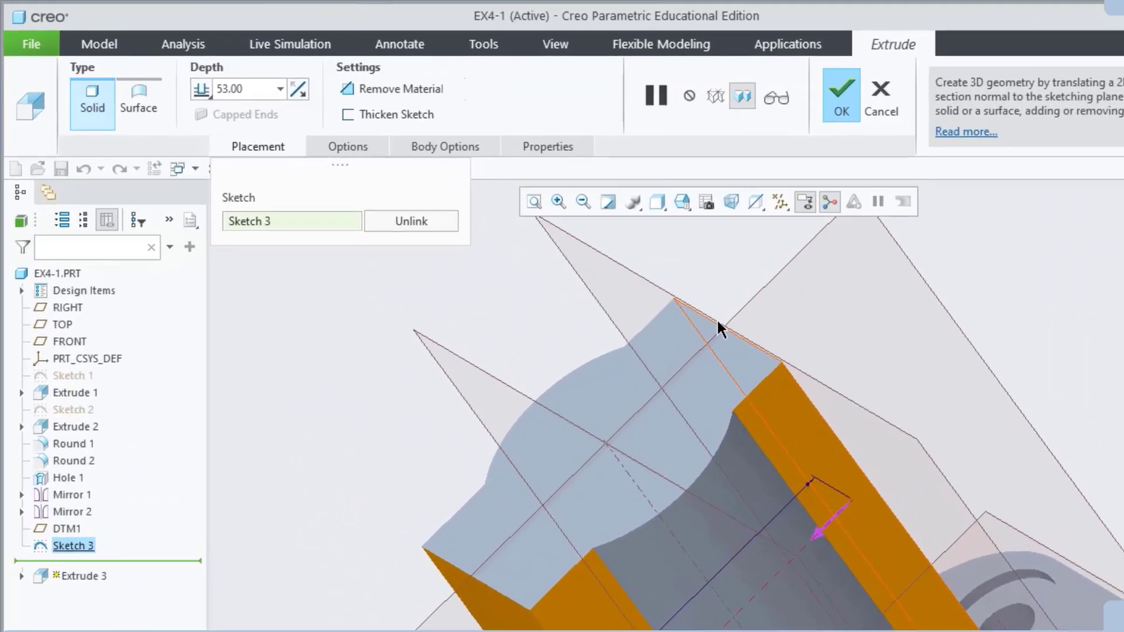
{"action": "left_click", "coordinate": [719, 328]}
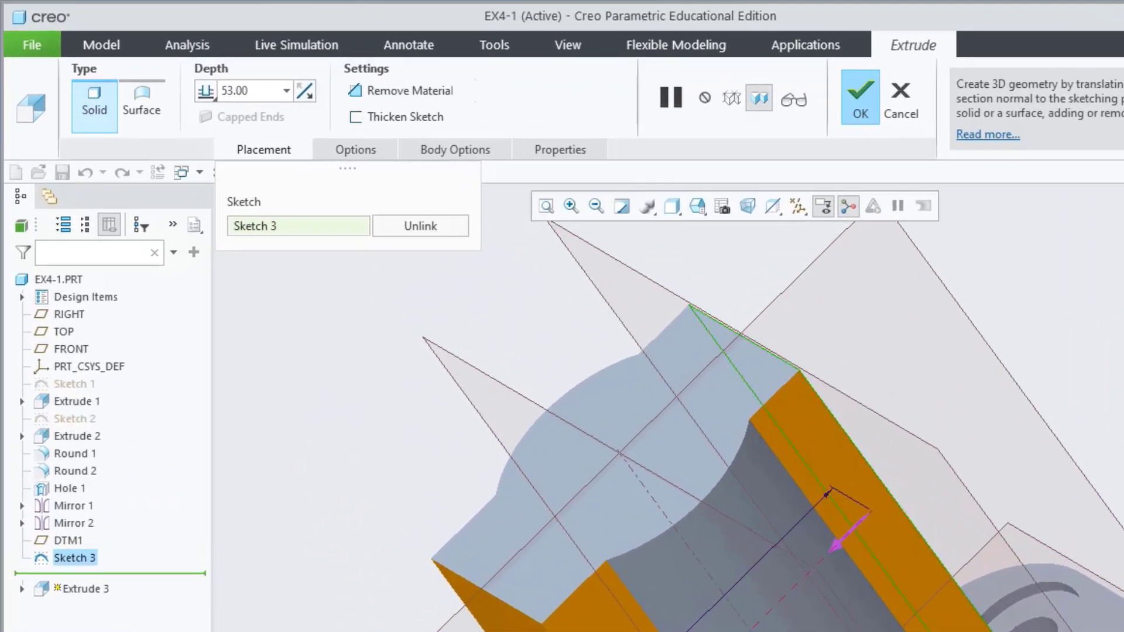
{"action": "mouse_move", "coordinate": [615, 631]}
{"action": "left_mouse_down"}
{"action": "mouse_move", "coordinate": [656, 631]}
{"action": "mouse_move", "coordinate": [799, 509]}
{"action": "mouse_move", "coordinate": [765, 543]}
{"action": "left_mouse_up"}
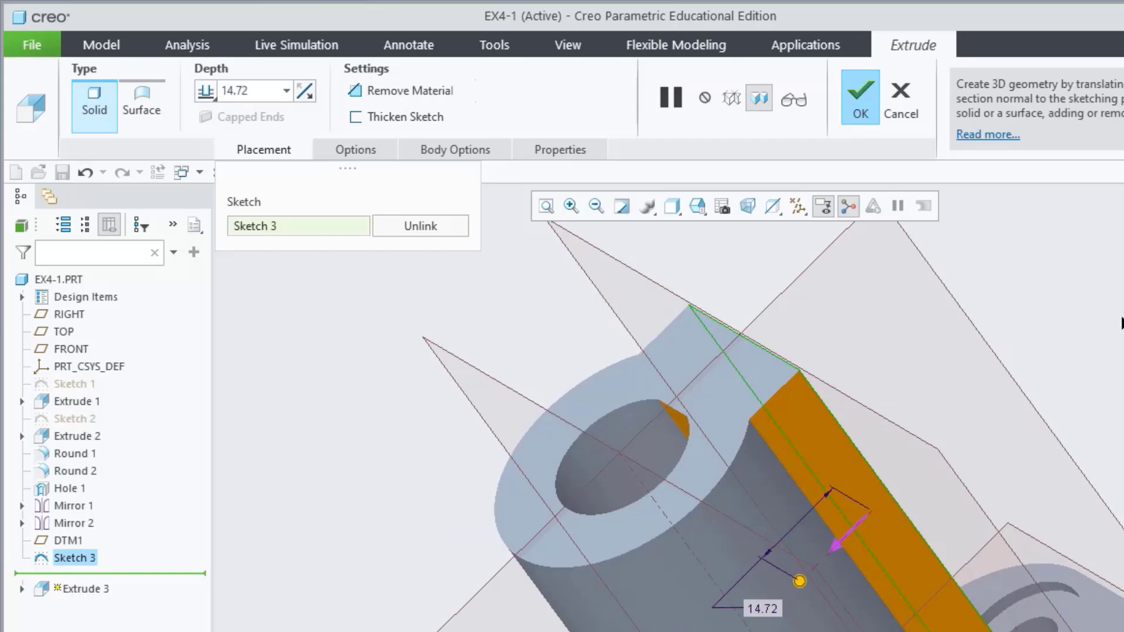
{"action": "middle_click_drag", "start_coordinate": [1123, 322], "coordinate": [1123, 375]}
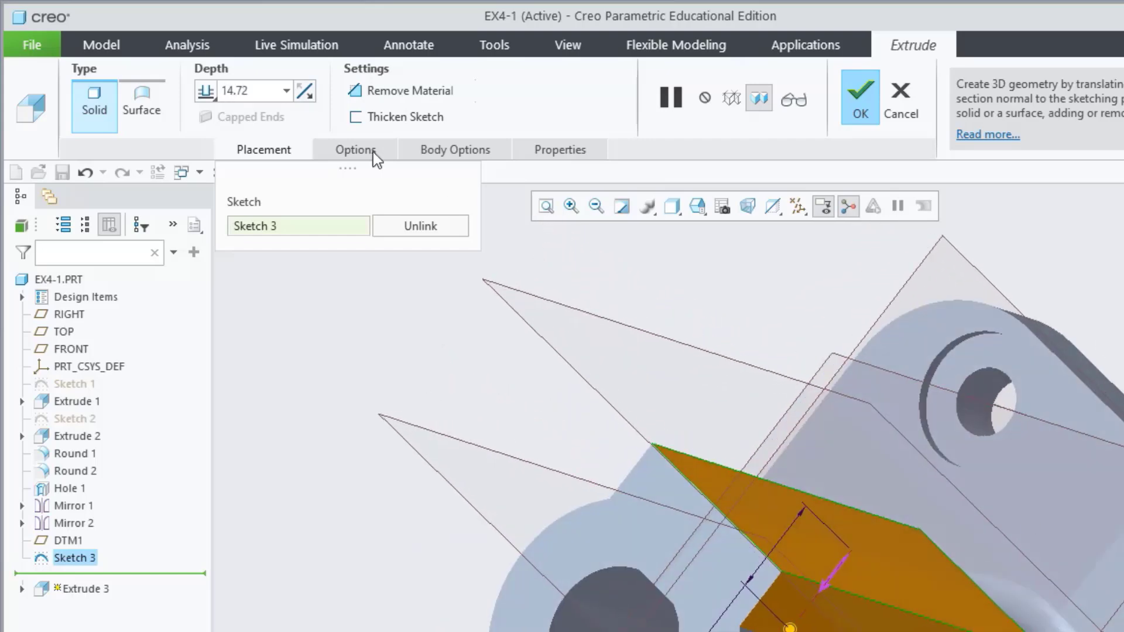
Set the cut depth to To Next and confirm the flat cut on the boss
{"action": "left_click", "coordinate": [206, 91]}
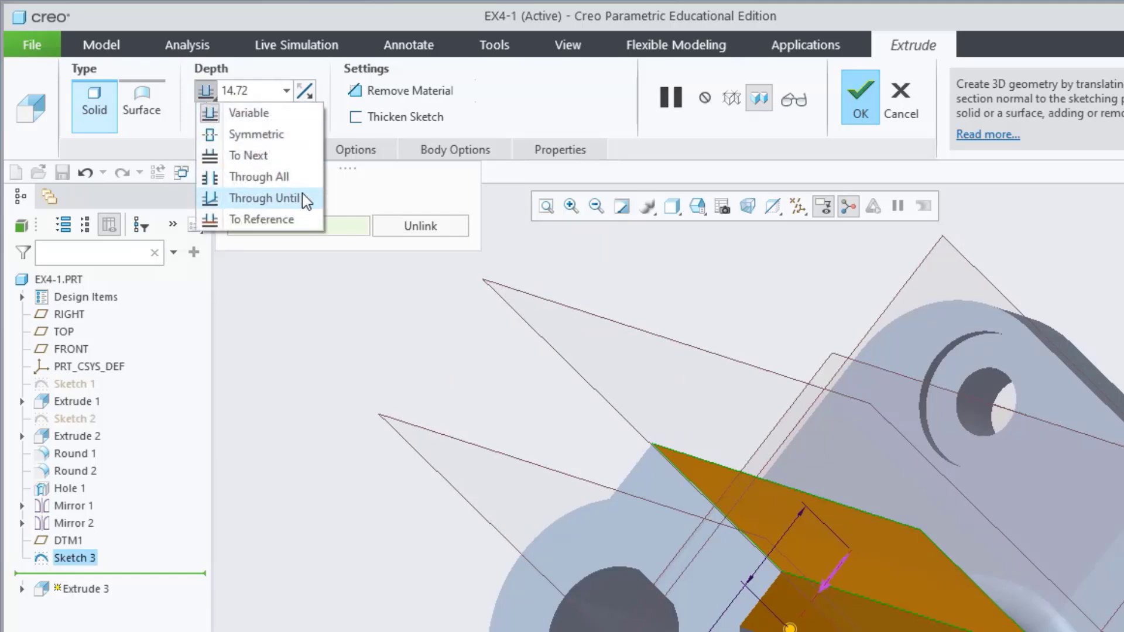
{"action": "left_click", "coordinate": [242, 156]}
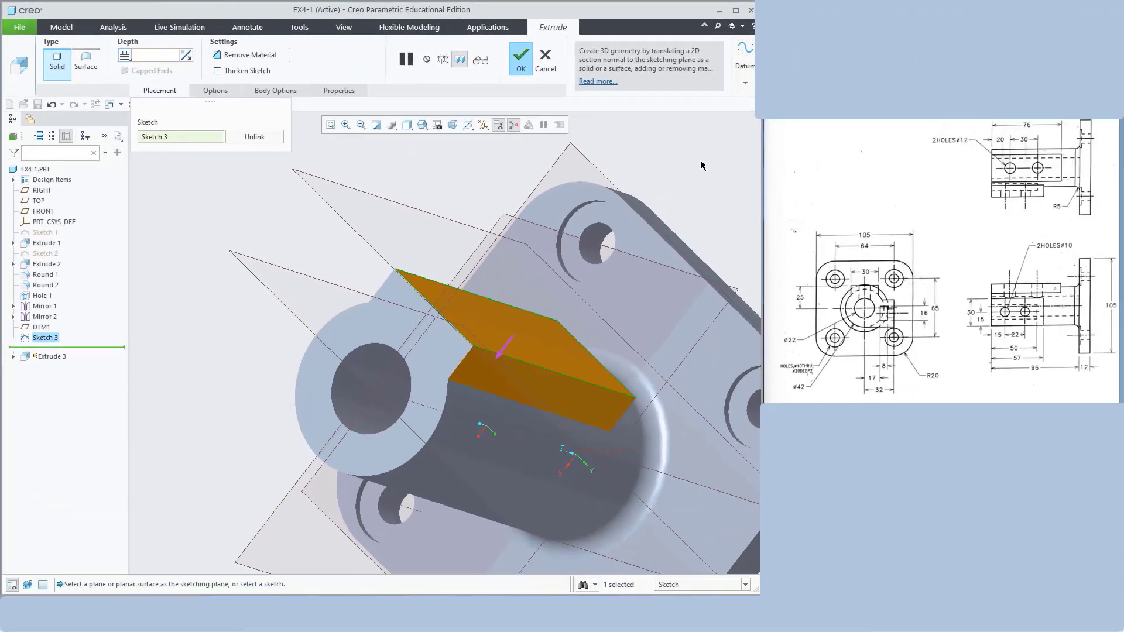
{"action": "left_click", "coordinate": [124, 55]}
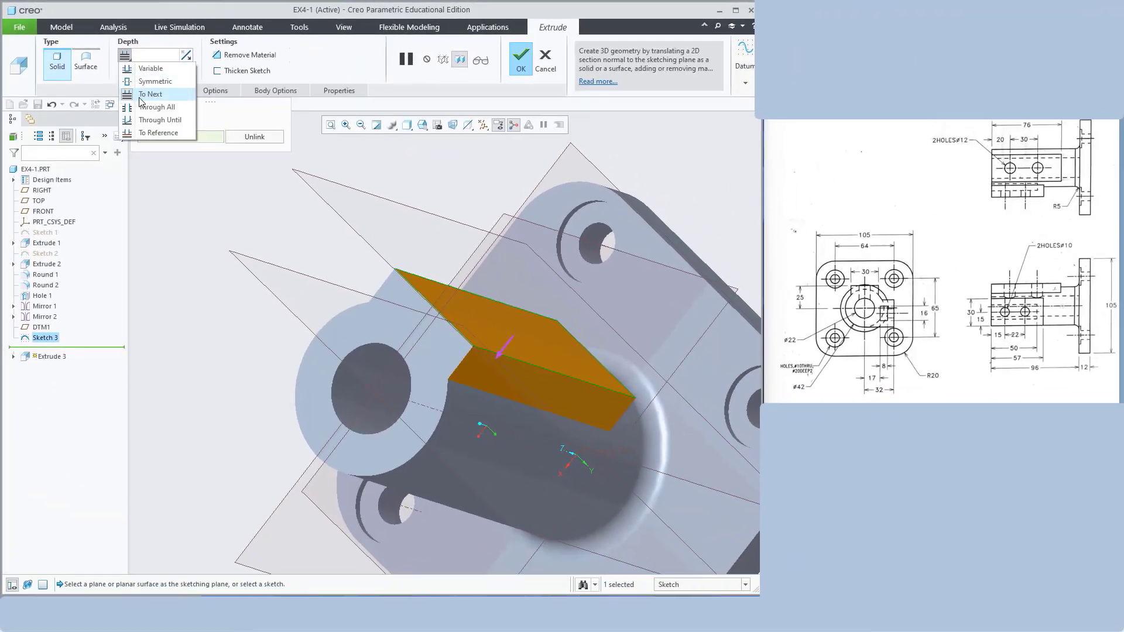
{"action": "left_click", "coordinate": [142, 95]}
{"action": "middle_click_drag", "start_coordinate": [654, 187], "coordinate": [484, 421]}
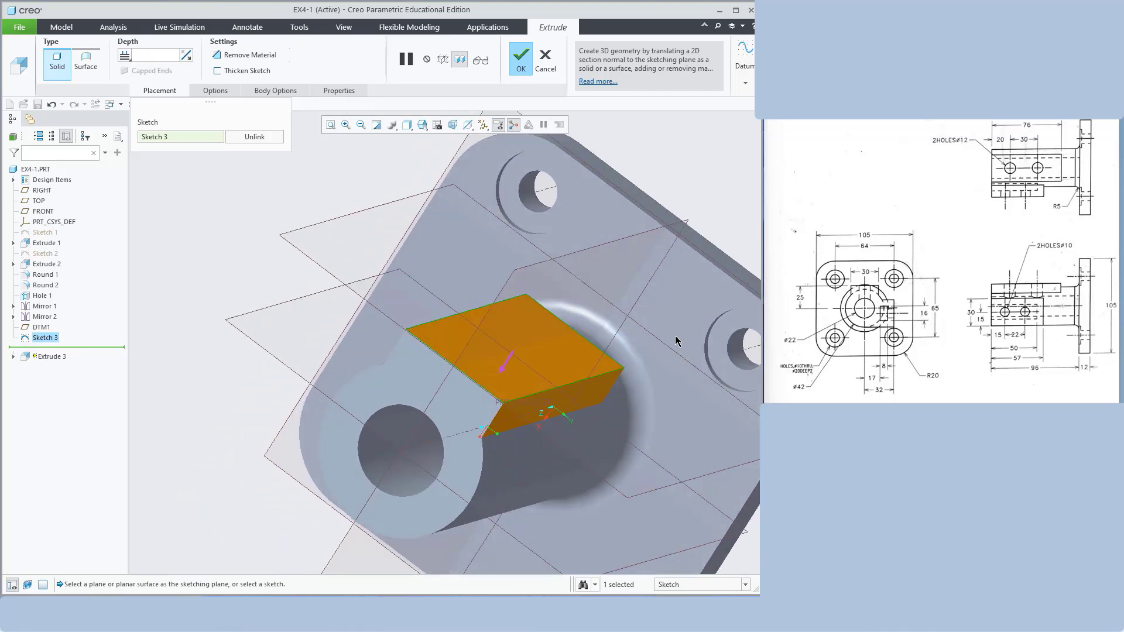
{"action": "middle_click_drag", "start_coordinate": [675, 340], "coordinate": [671, 319]}
{"action": "scroll", "coordinate": [505, 354], "scroll_direction": "up", "scroll_amount": 5}
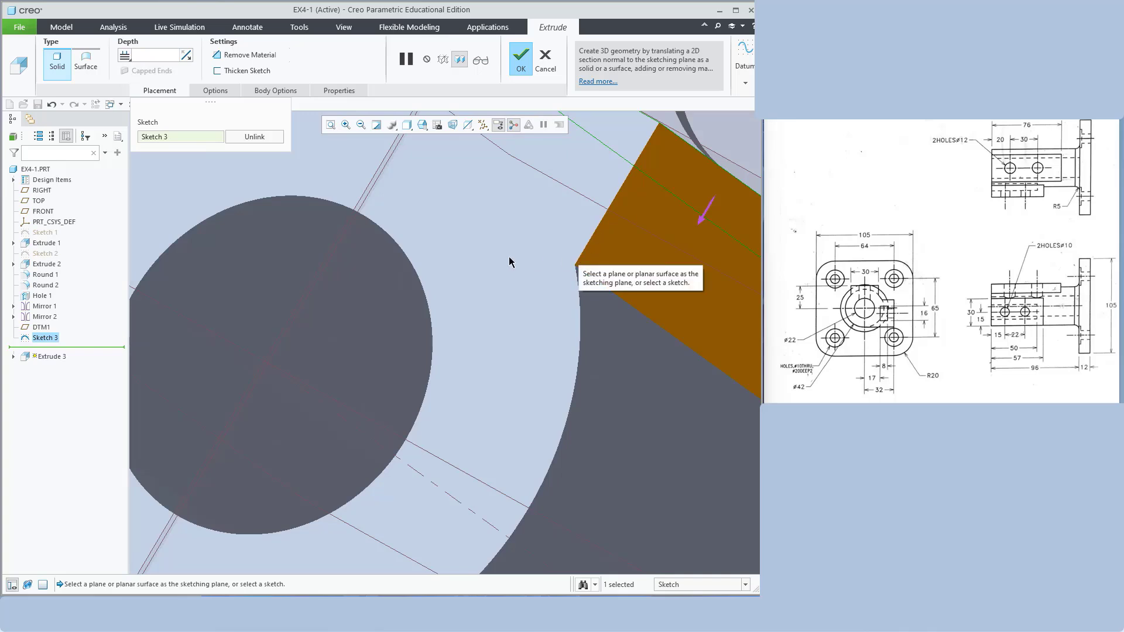
{"action": "scroll", "coordinate": [505, 258], "scroll_direction": "down", "scroll_amount": 5}
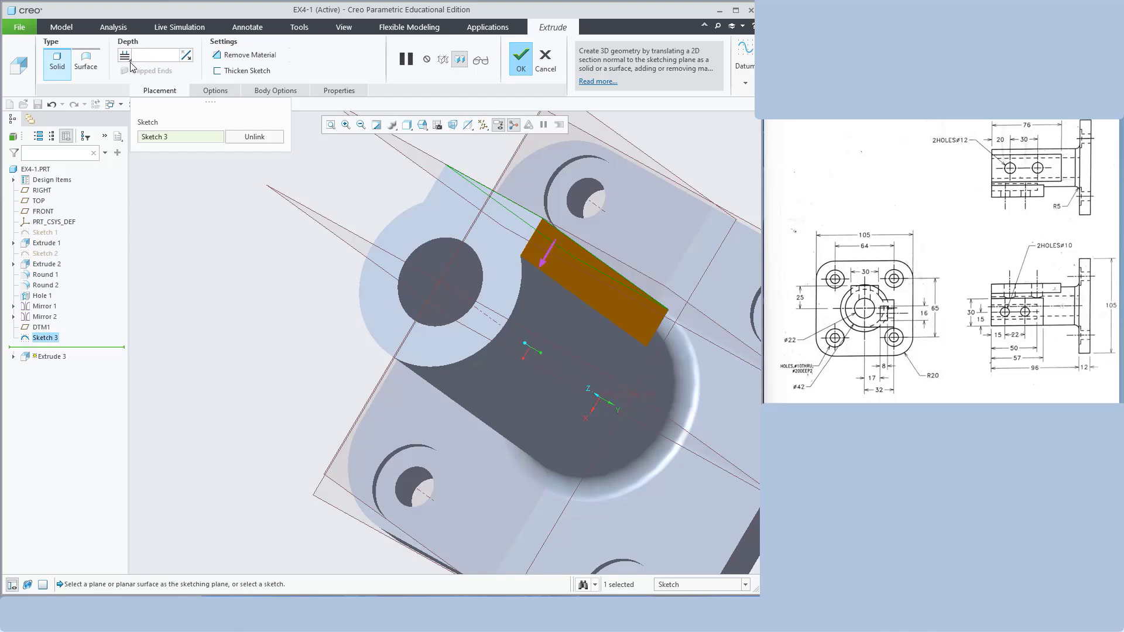
{"action": "left_click", "coordinate": [520, 57]}
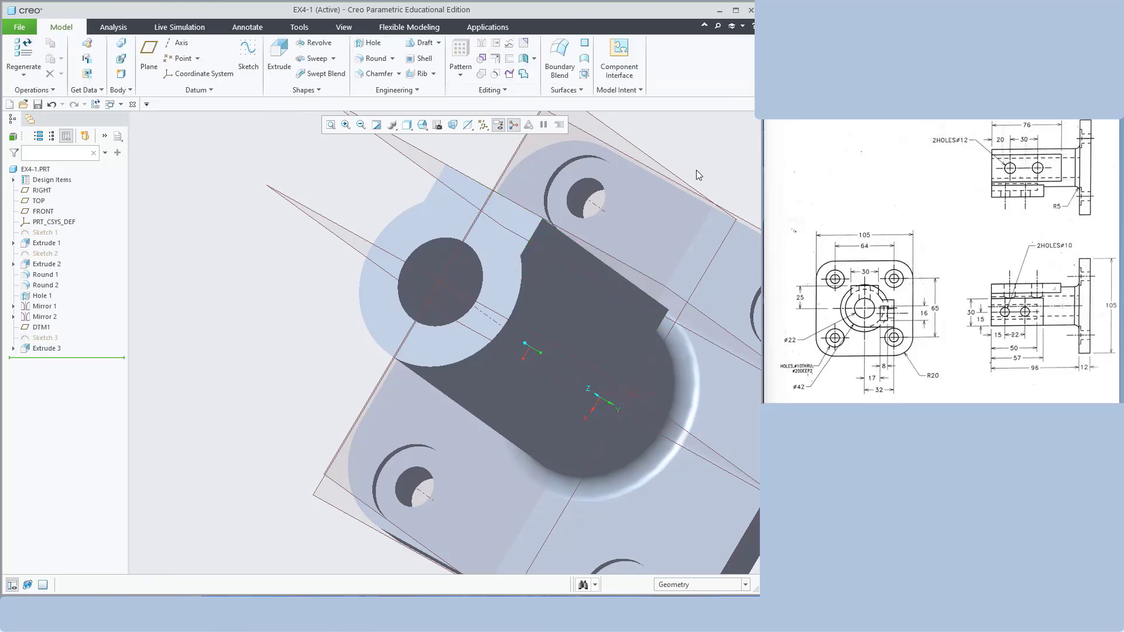
Start a sketch on the boss's new flat face, viewed face-on
{"action": "middle_click_drag", "start_coordinate": [696, 173], "coordinate": [588, 268]}
{"action": "left_click", "coordinate": [518, 268]}
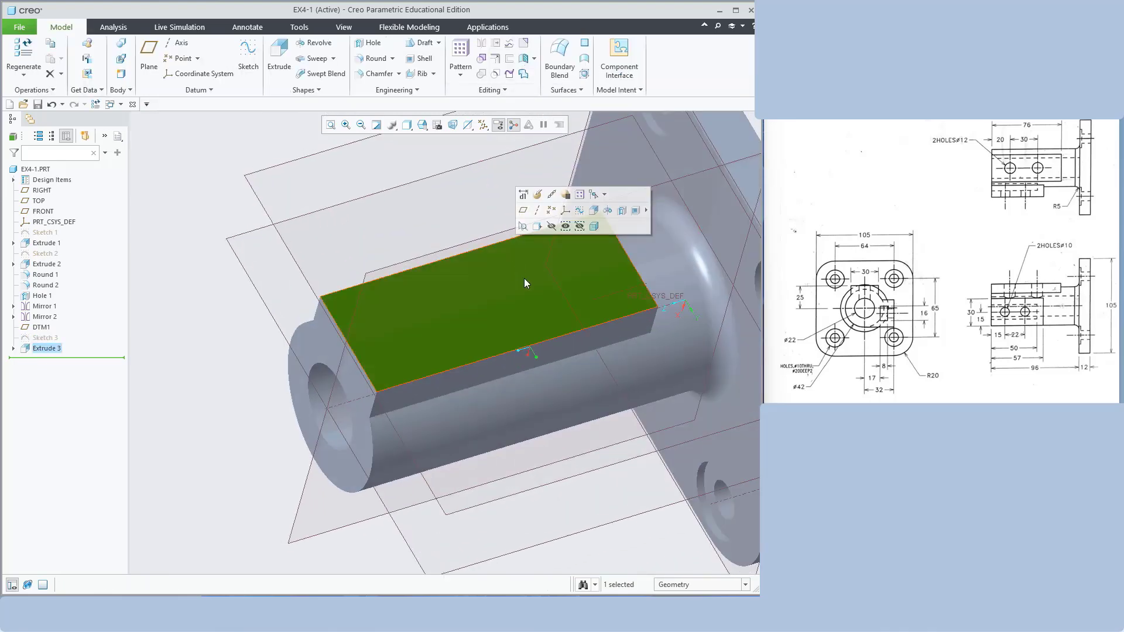
{"action": "left_click", "coordinate": [248, 55]}
{"action": "left_click", "coordinate": [464, 125]}
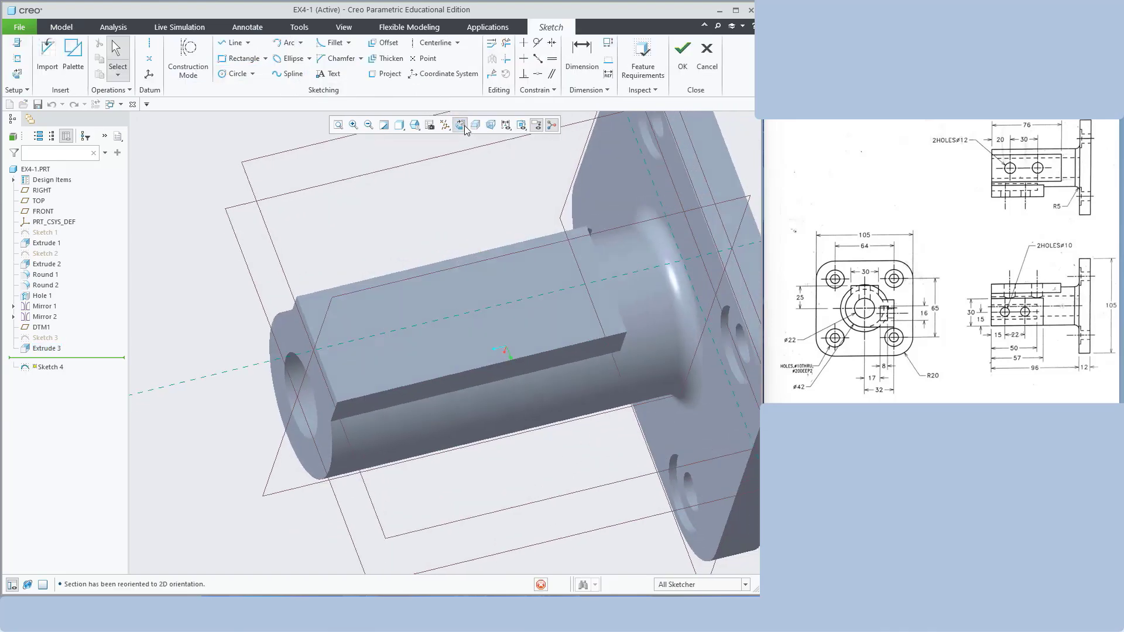
Draw two circles on the boss axis and set the left diameter to 12
{"action": "left_click", "coordinate": [218, 75]}
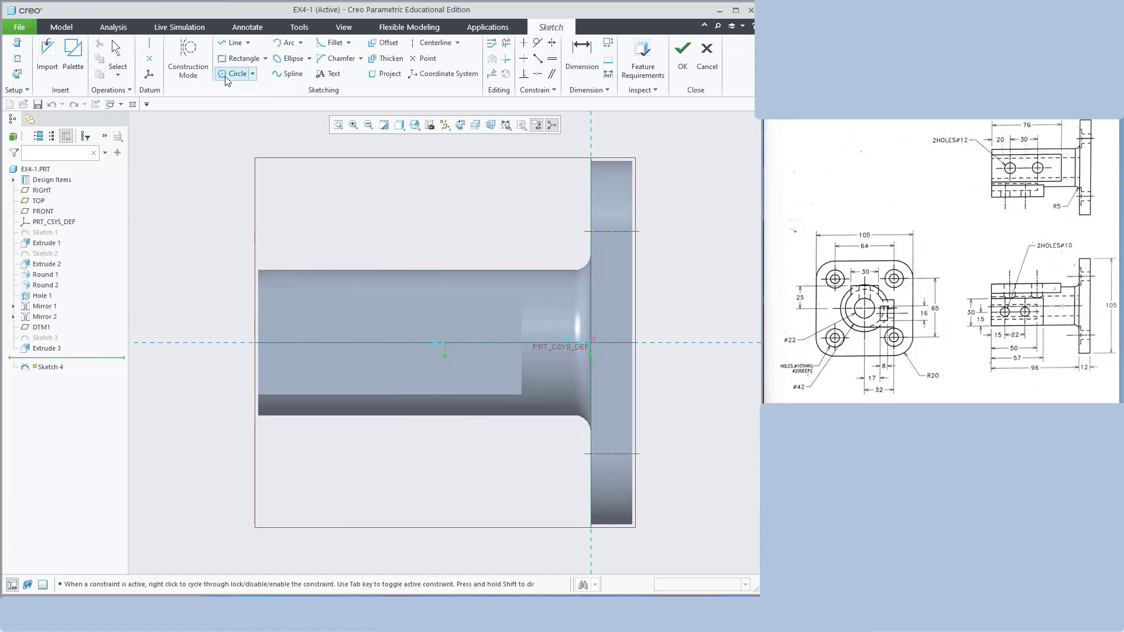
{"action": "left_click", "coordinate": [331, 344]}
{"action": "left_click", "coordinate": [334, 360]}
{"action": "left_click", "coordinate": [424, 361]}
{"action": "middle_click", "coordinate": [464, 231]}
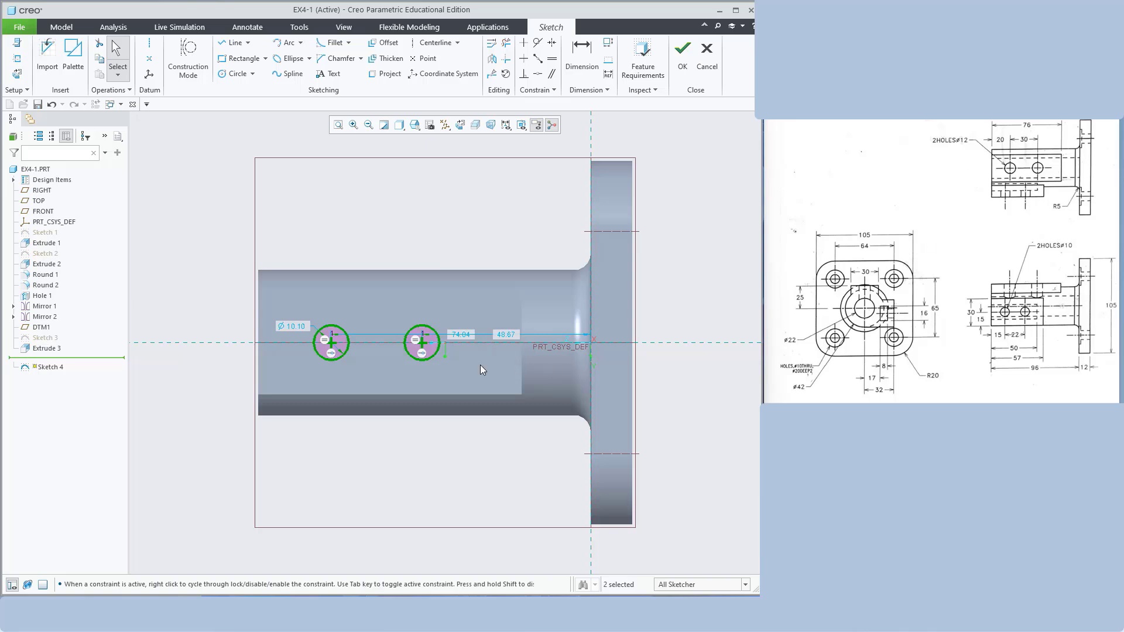
{"action": "double_click", "coordinate": [297, 327]}
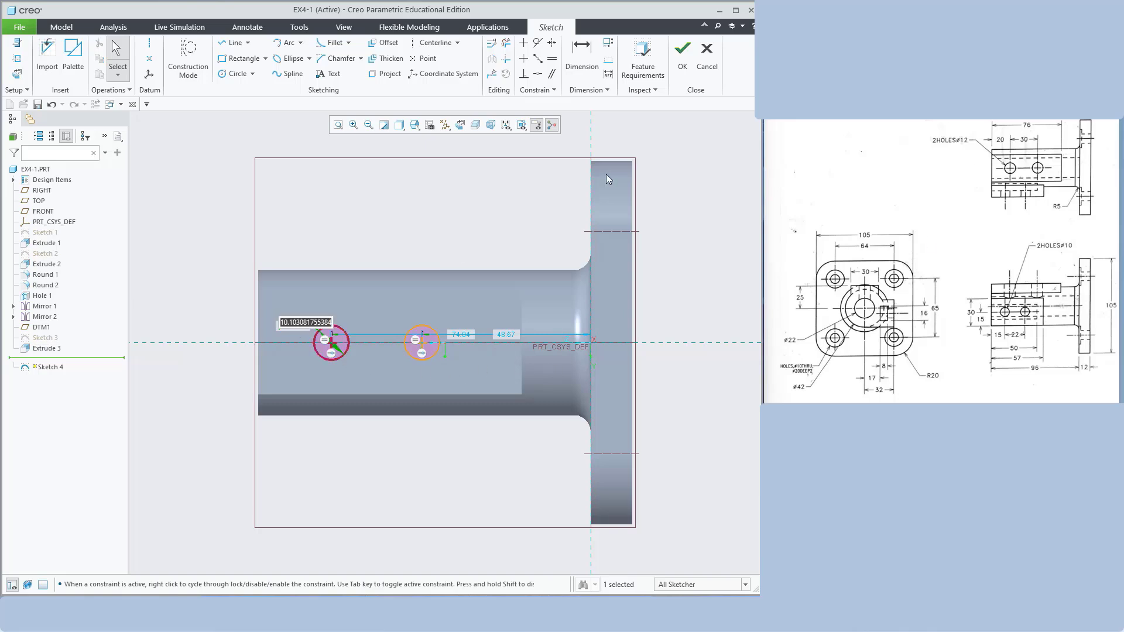
{"action": "type", "text": "12"}
{"action": "key", "text": "Return"}
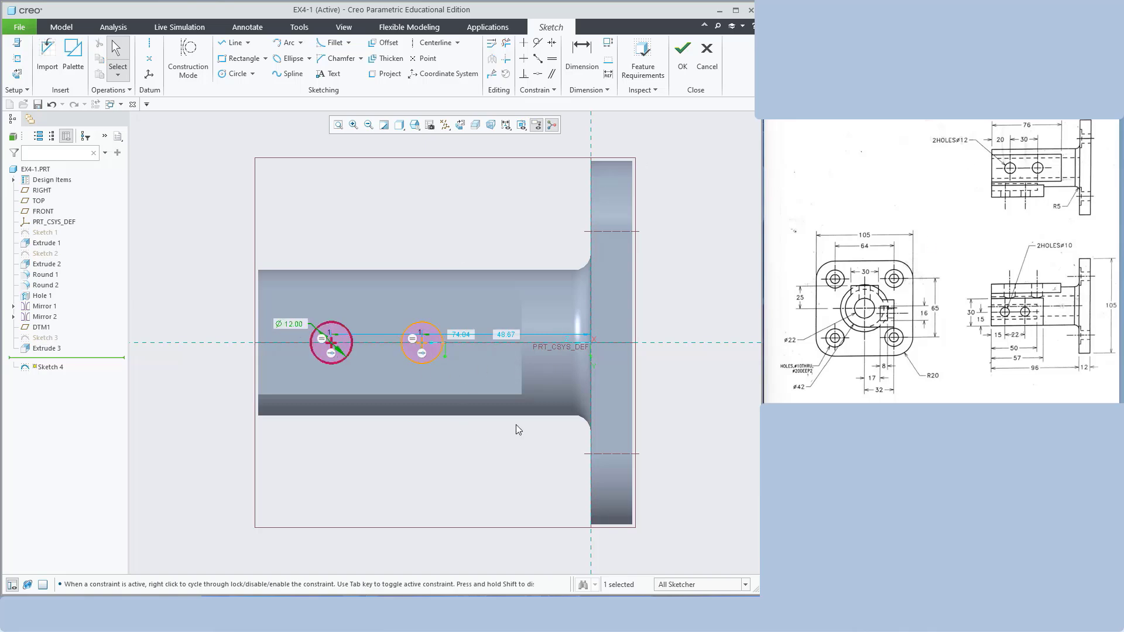
Rearrange the sketch dimensions and place the left circle 20 from the shaft end
{"action": "left_click", "coordinate": [416, 126]}
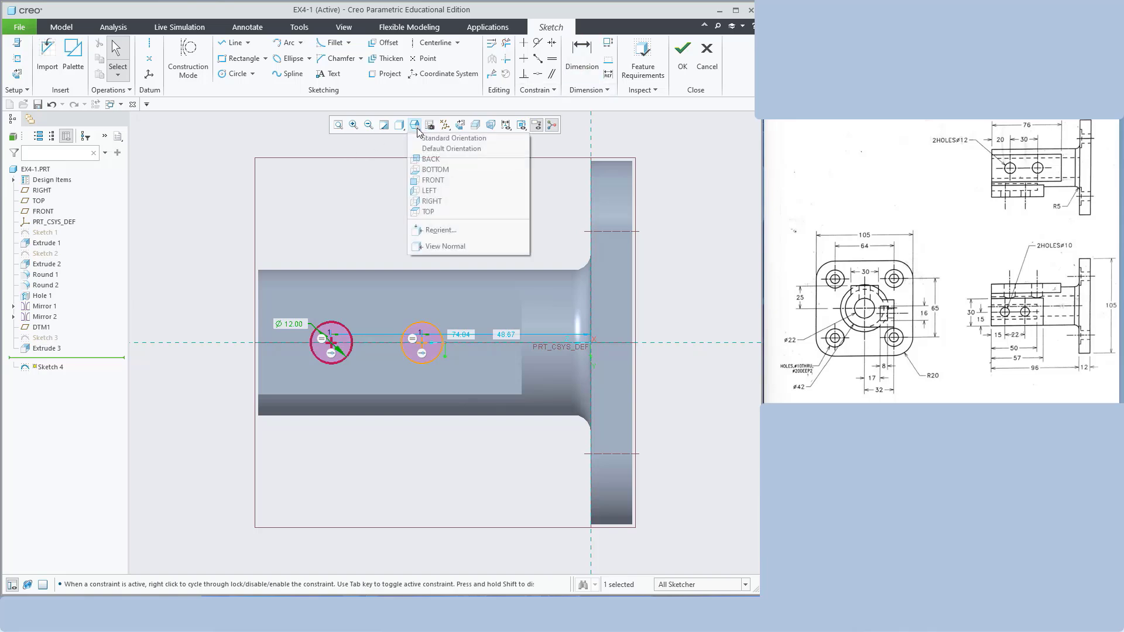
{"action": "left_click", "coordinate": [399, 125]}
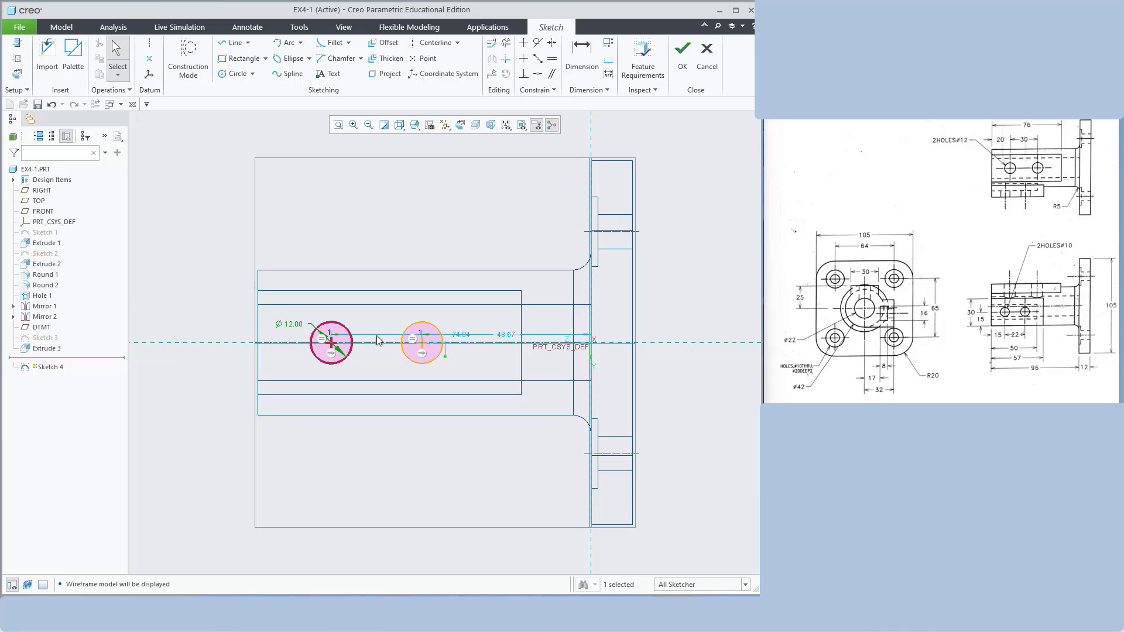
{"action": "left_click_drag", "start_coordinate": [458, 340], "coordinate": [419, 294]}
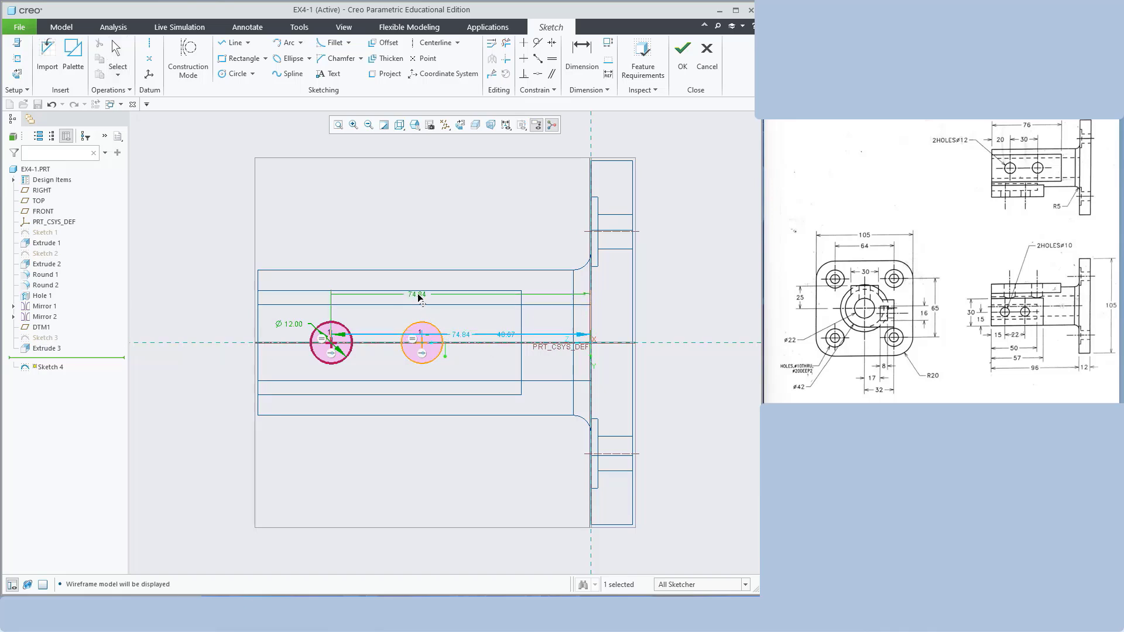
{"action": "left_click_drag", "start_coordinate": [505, 335], "coordinate": [506, 325]}
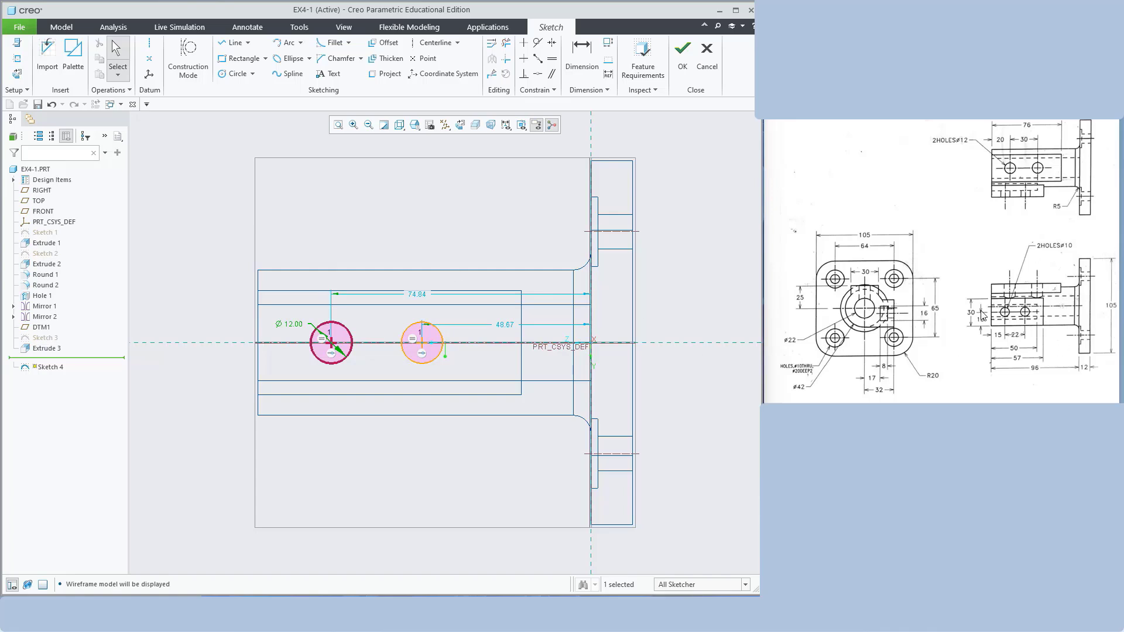
{"action": "left_click", "coordinate": [573, 62]}
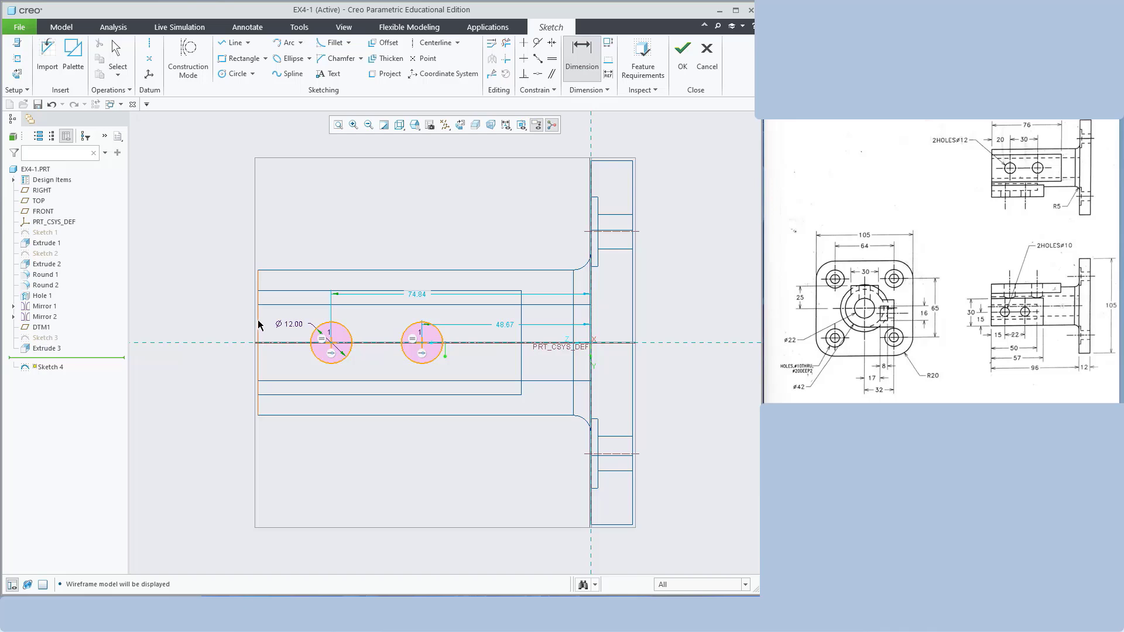
{"action": "left_click", "coordinate": [342, 345]}
{"action": "middle_click", "coordinate": [291, 256]}
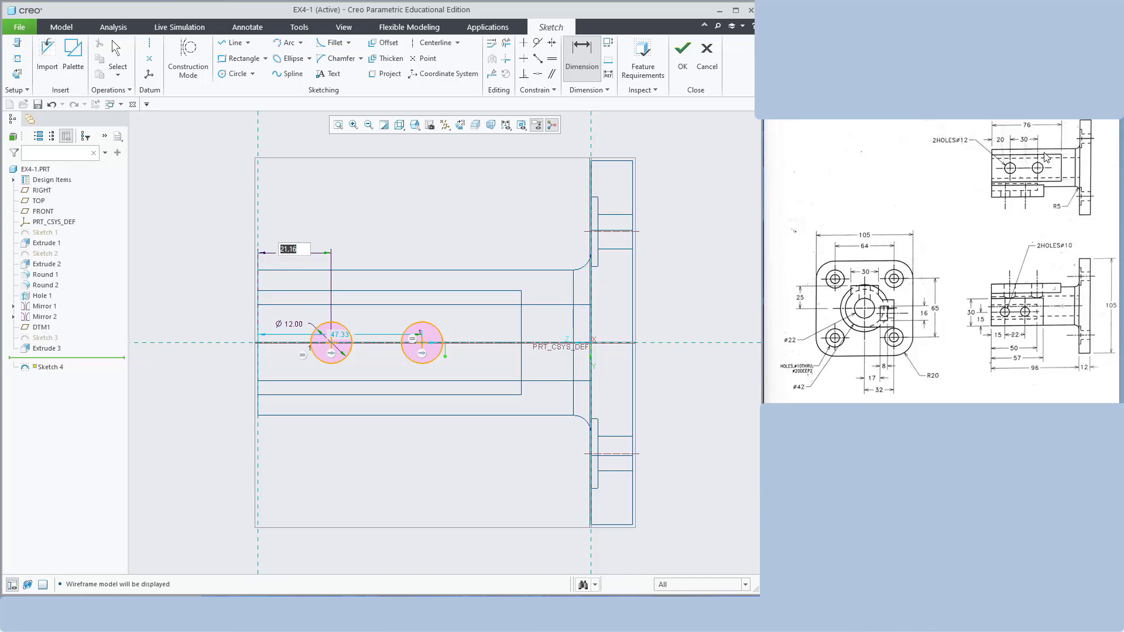
{"action": "type", "text": "20"}
{"action": "key", "text": "Return"}
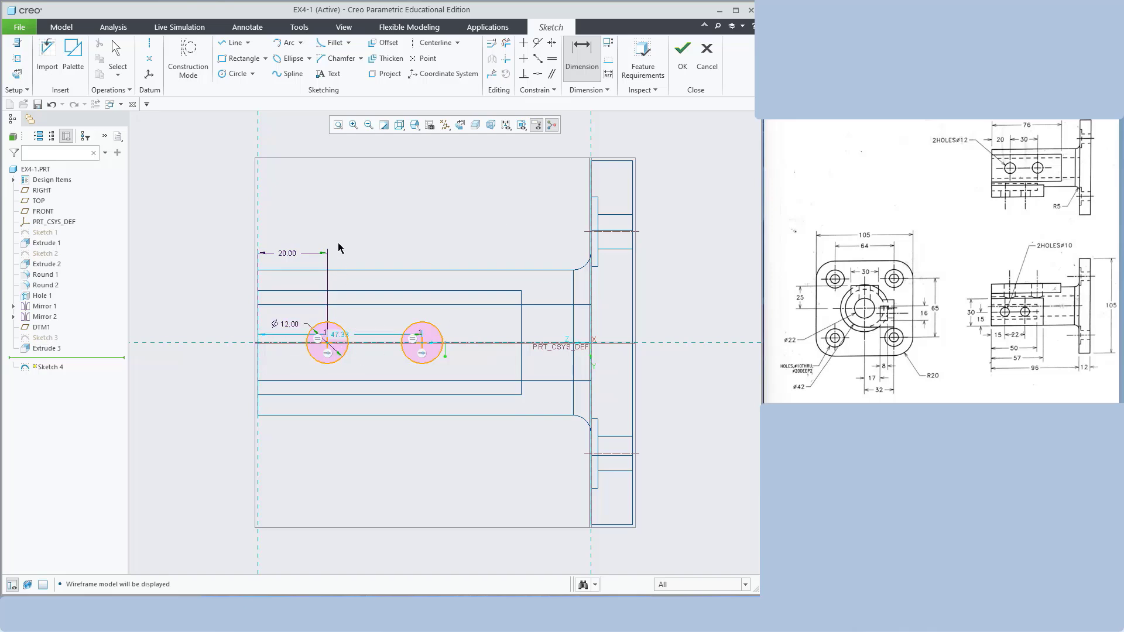
Set the second circle 50 from the end, after trying 30, and finish Sketch 4
{"action": "middle_click", "coordinate": [371, 218]}
{"action": "scroll", "coordinate": [371, 218], "scroll_direction": "down", "scroll_amount": 1}
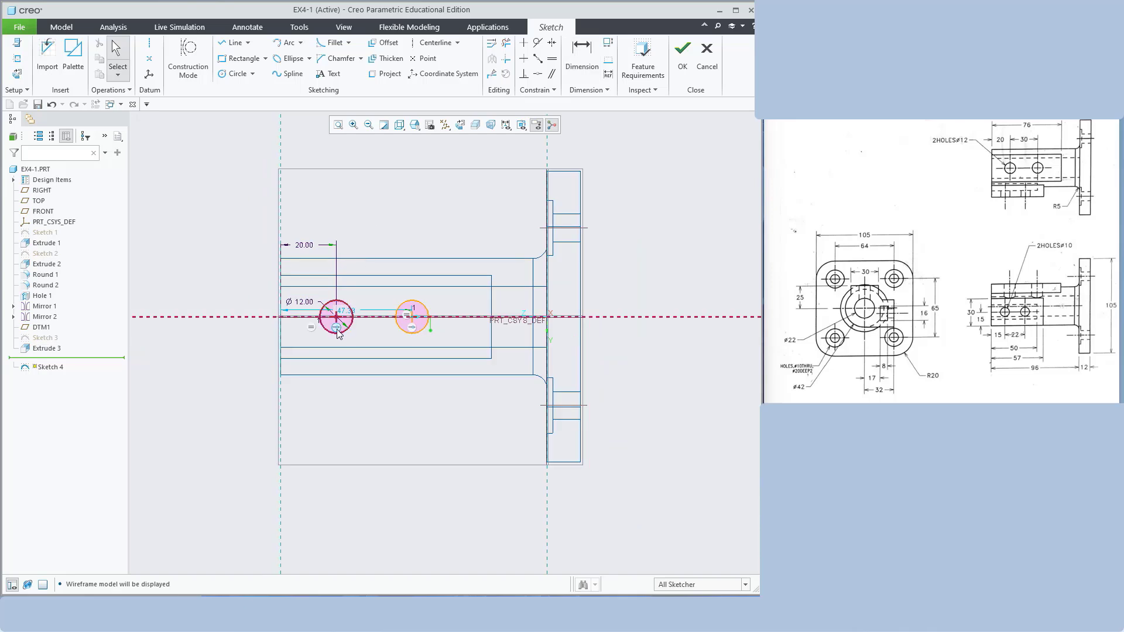
{"action": "left_click_drag", "start_coordinate": [344, 316], "coordinate": [347, 232]}
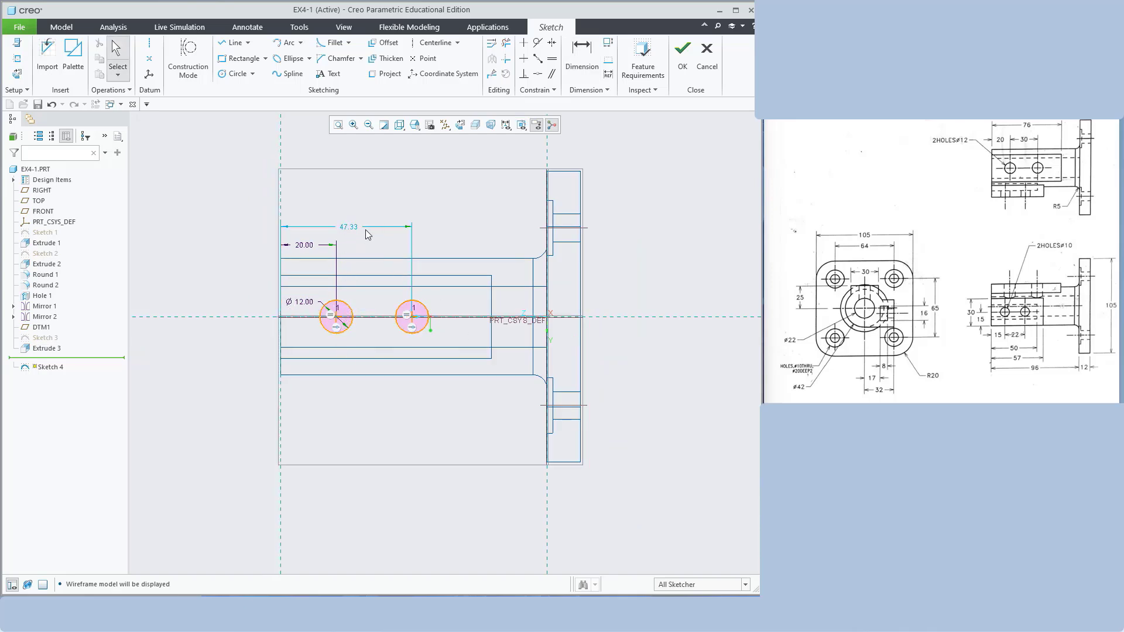
{"action": "double_click", "coordinate": [346, 232]}
{"action": "type", "text": "30"}
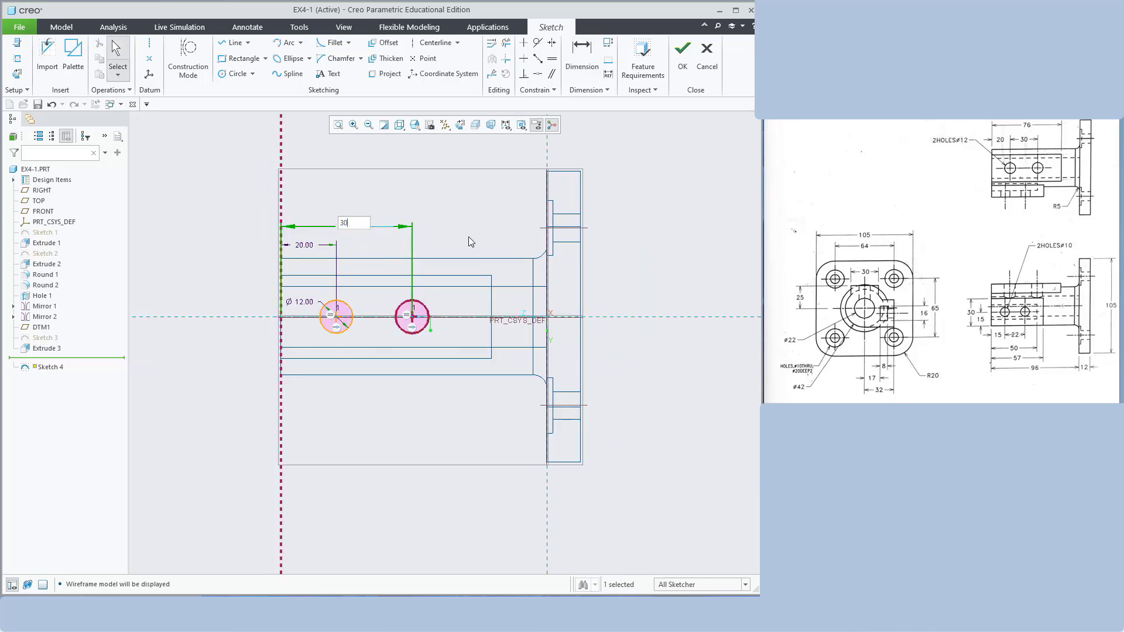
{"action": "key", "text": "Return"}
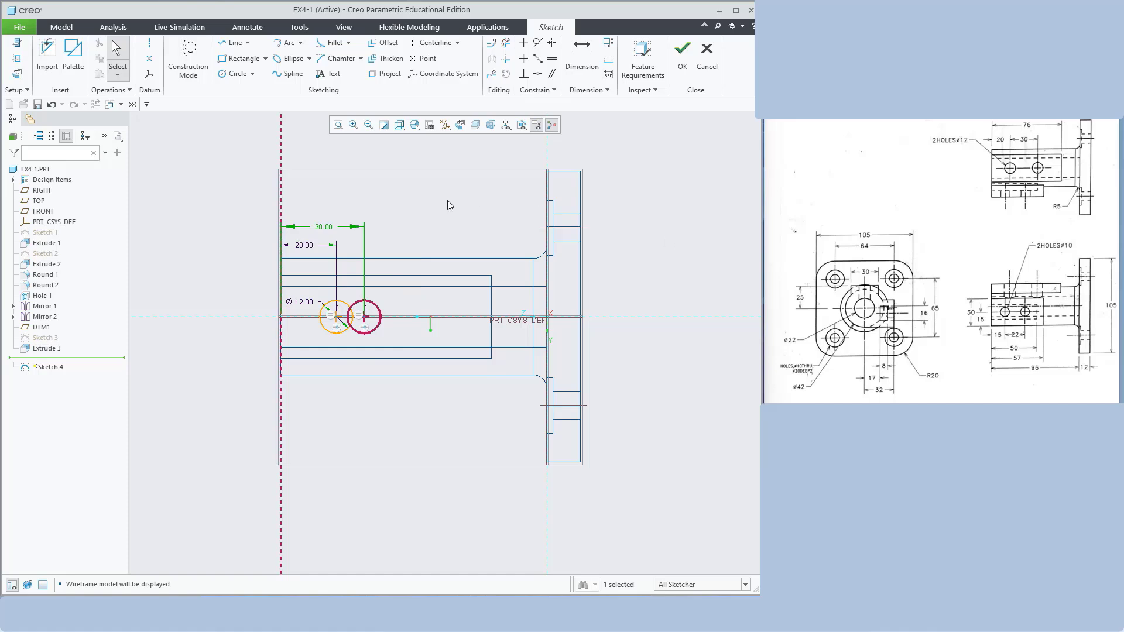
{"action": "double_click", "coordinate": [340, 227]}
{"action": "type", "text": "50"}
{"action": "key", "text": "Return"}
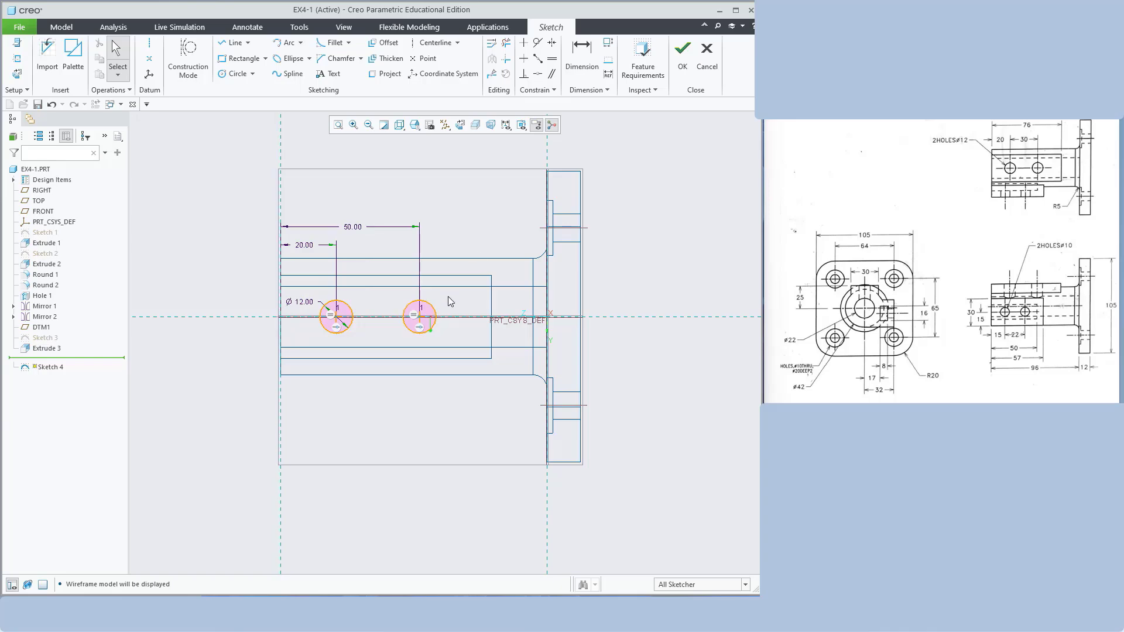
{"action": "left_click", "coordinate": [685, 56]}
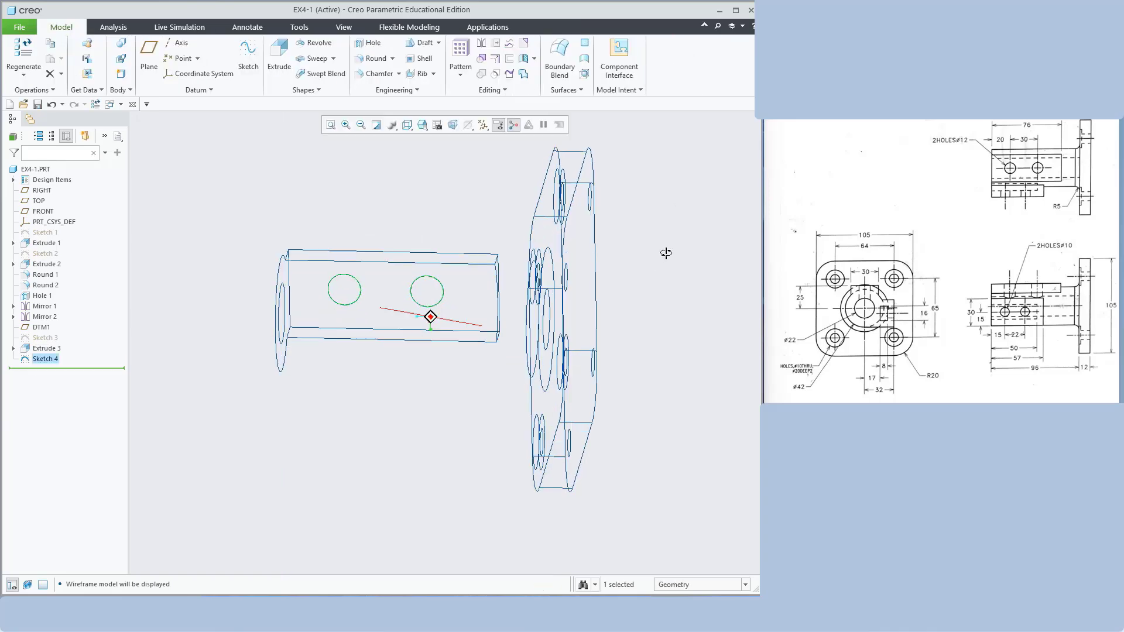
In shaded view, extrude Sketch 4 inward as a 25-deep cut for the two Ø12 cross holes
{"action": "left_click", "coordinate": [407, 125]}
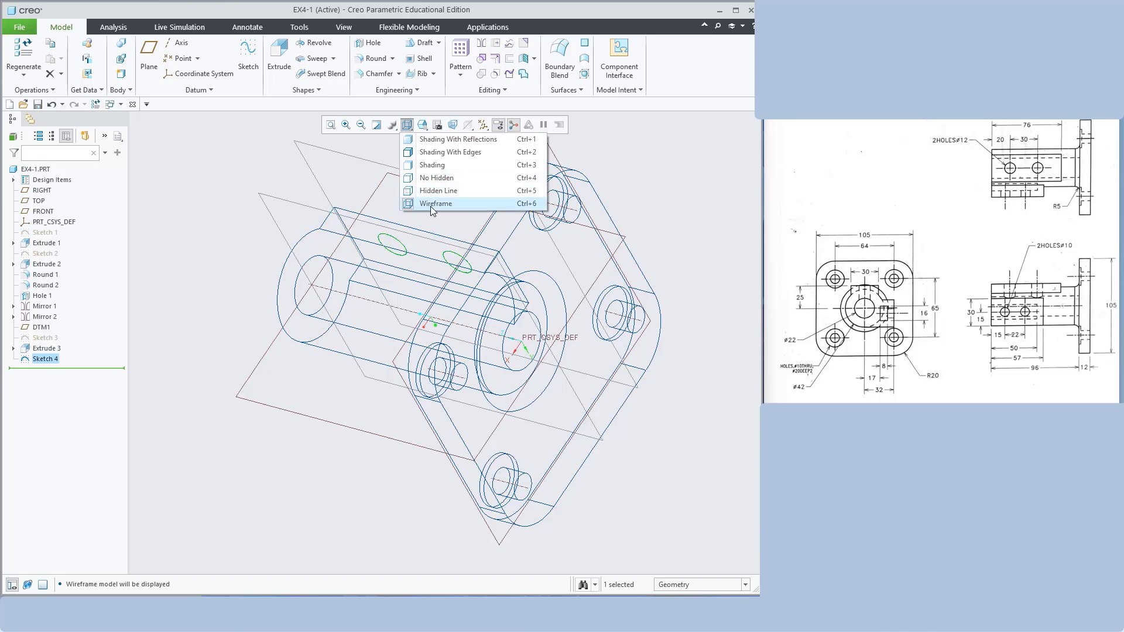
{"action": "left_click", "coordinate": [431, 165]}
{"action": "left_click", "coordinate": [279, 59]}
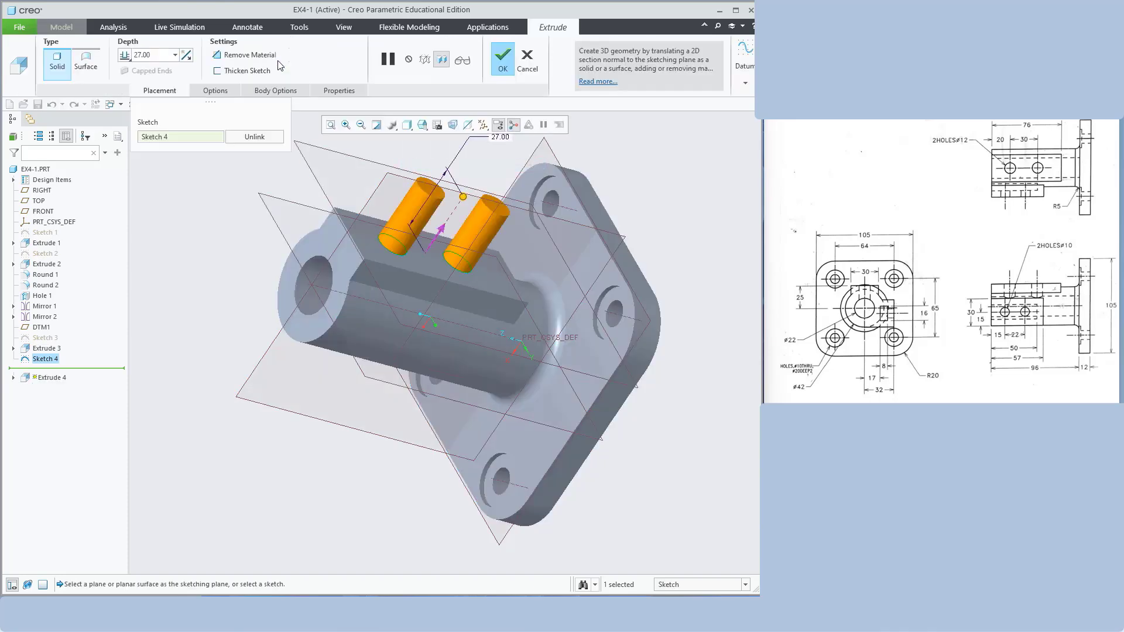
{"action": "left_click", "coordinate": [443, 234]}
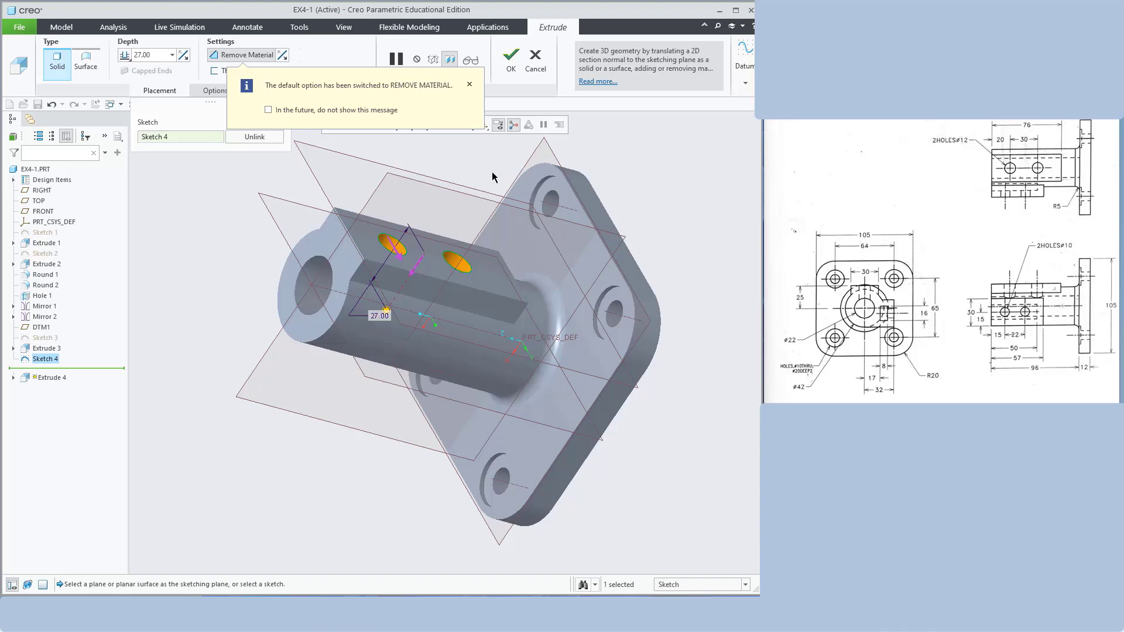
{"action": "middle_click_drag", "start_coordinate": [492, 176], "coordinate": [685, 189]}
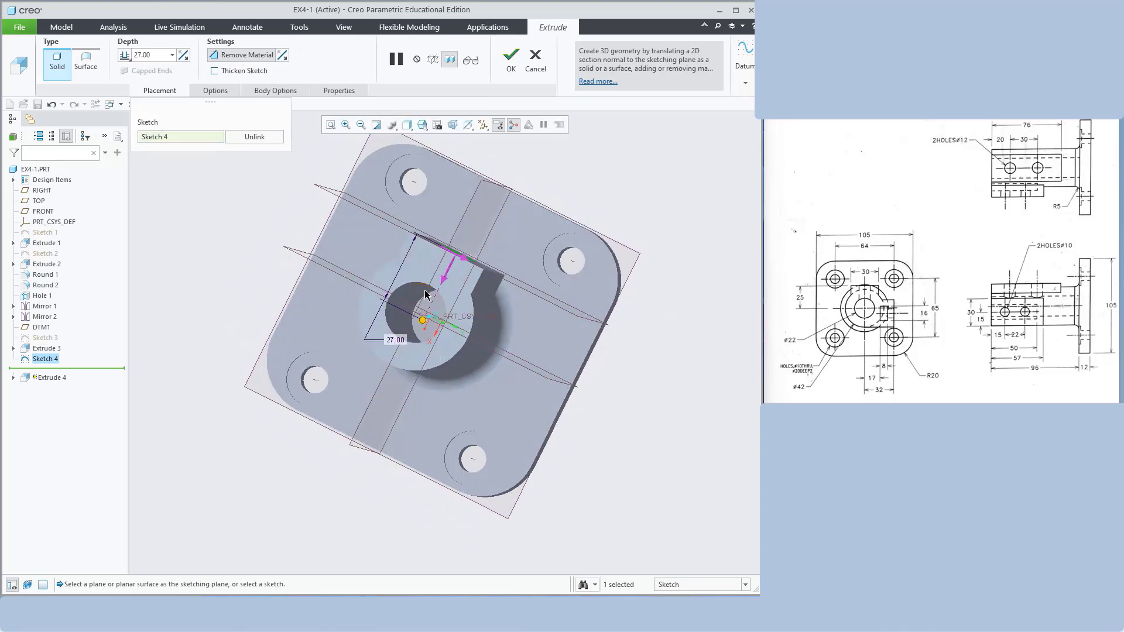
{"action": "mouse_move", "coordinate": [627, 176]}
{"action": "middle_mouse_down"}
{"action": "mouse_move", "coordinate": [637, 203]}
{"action": "mouse_move", "coordinate": [629, 186]}
{"action": "middle_mouse_up"}
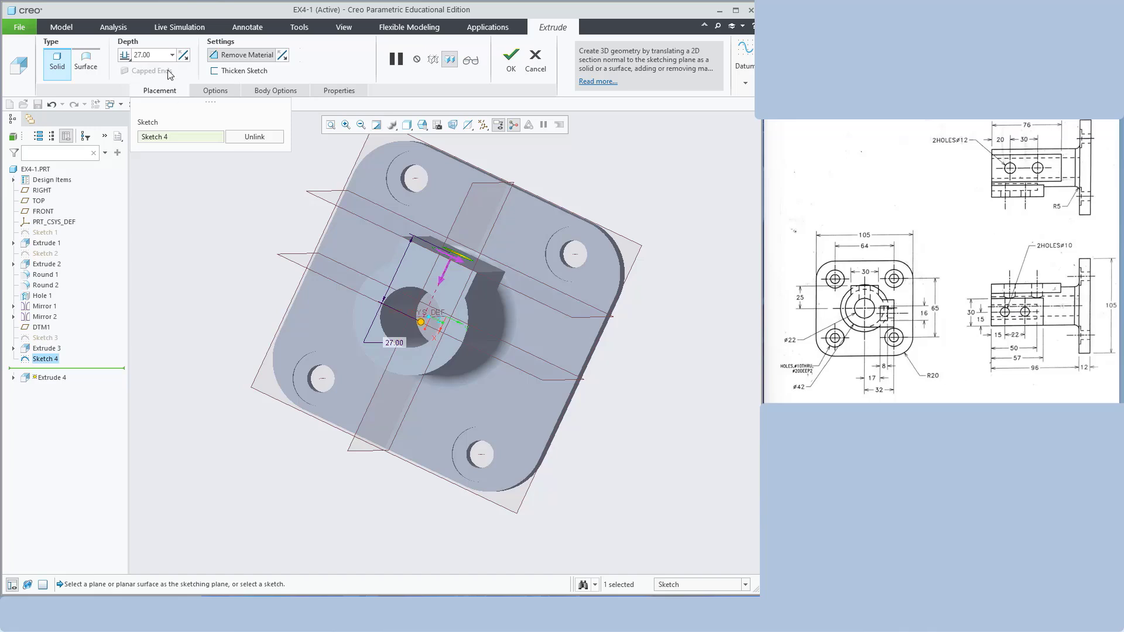
{"action": "double_click", "coordinate": [154, 56]}
{"action": "type", "text": "25"}
{"action": "key", "text": "Return"}
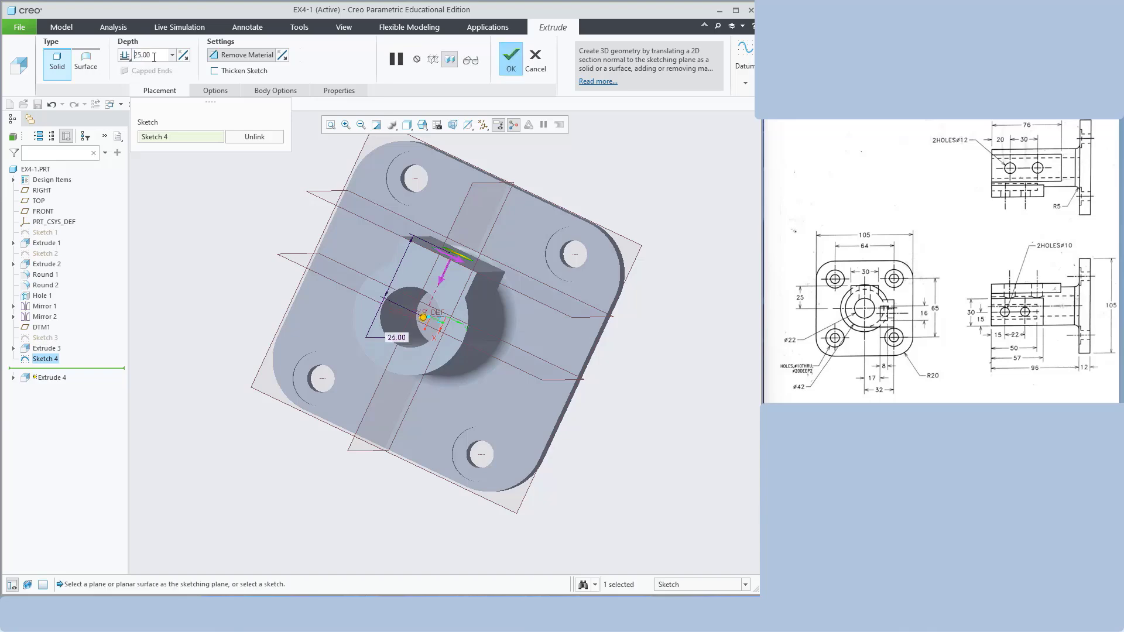
{"action": "middle_click_drag", "start_coordinate": [650, 189], "coordinate": [525, 222]}
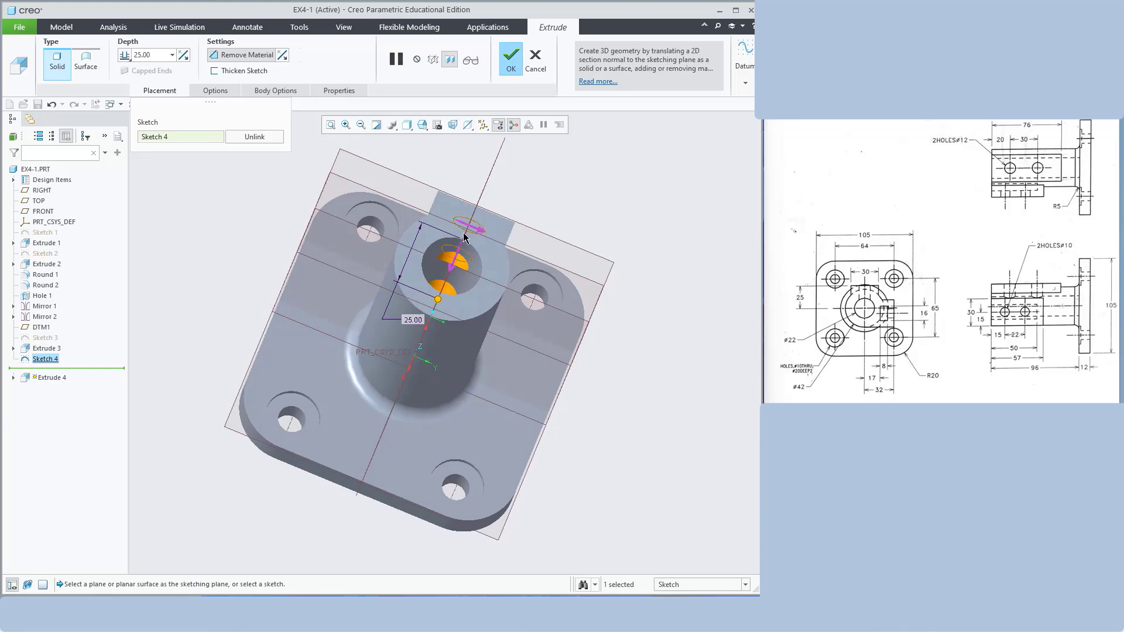
{"action": "middle_click_drag", "start_coordinate": [590, 191], "coordinate": [255, 107]}
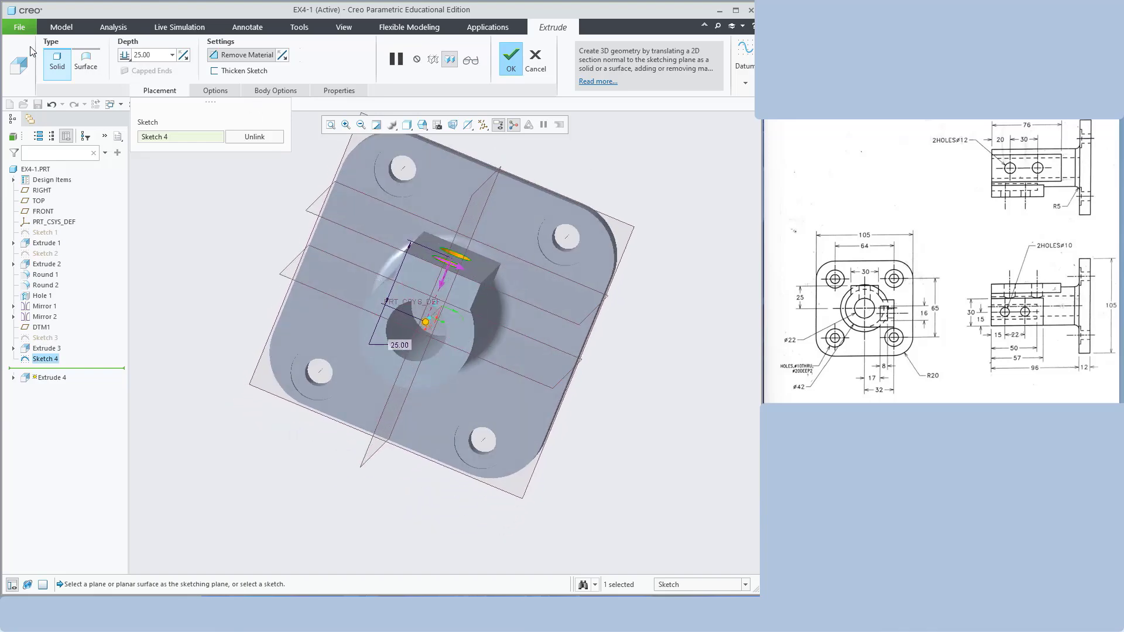
{"action": "left_click", "coordinate": [508, 64]}
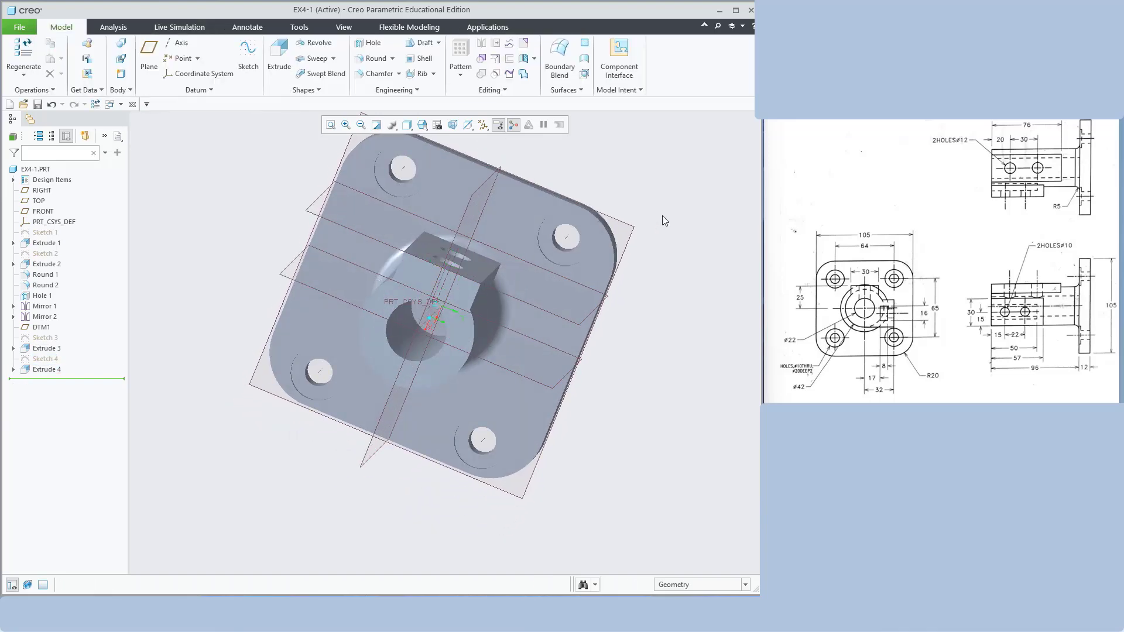
Orbit the part to inspect the cross holes from the side and the bore end
{"action": "middle_click_drag", "start_coordinate": [662, 216], "coordinate": [563, 223]}
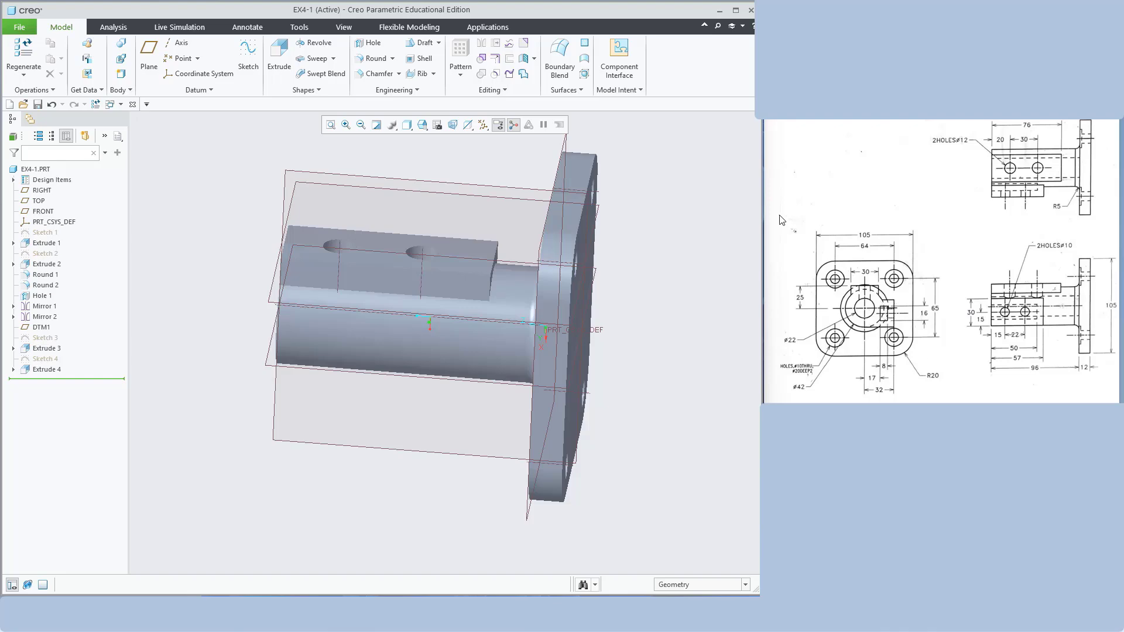
{"action": "mouse_move", "coordinate": [675, 209]}
{"action": "middle_mouse_down"}
{"action": "mouse_move", "coordinate": [742, 245]}
{"action": "mouse_move", "coordinate": [714, 220]}
{"action": "mouse_move", "coordinate": [684, 228]}
{"action": "middle_mouse_up"}
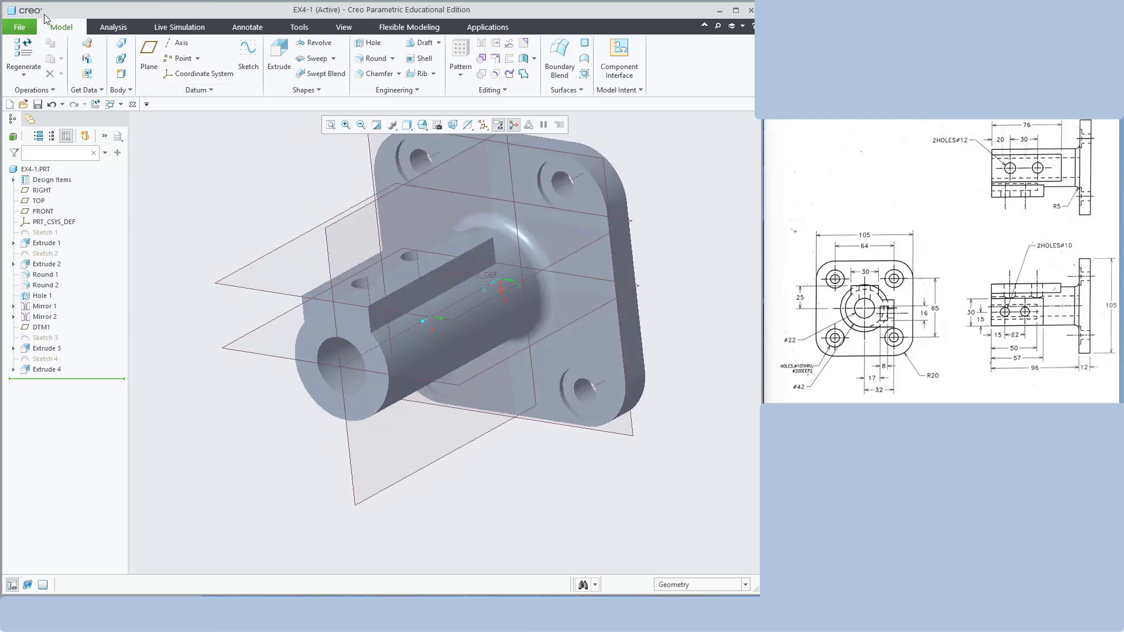
Create datum plane DTM2 using TOP as reference with a 32 offset
{"action": "left_click", "coordinate": [148, 58]}
{"action": "left_click", "coordinate": [332, 228]}
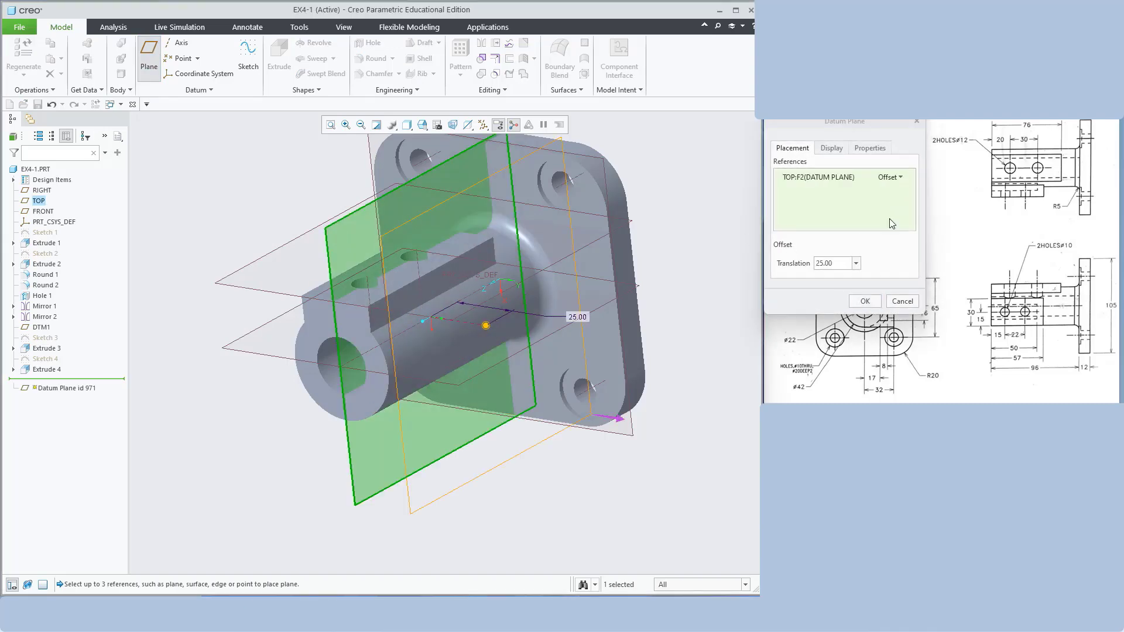
{"action": "middle_click_drag", "start_coordinate": [640, 244], "coordinate": [679, 243]}
{"action": "scroll", "coordinate": [679, 243], "scroll_direction": "up", "scroll_amount": 1}
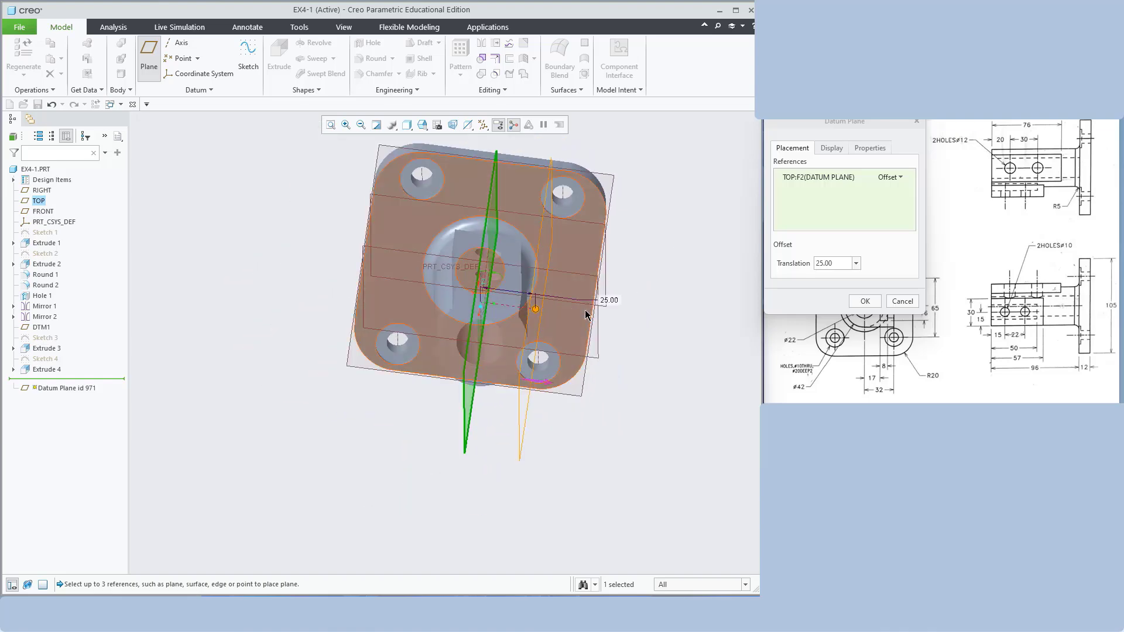
{"action": "left_click_drag", "start_coordinate": [845, 120], "coordinate": [839, 67]}
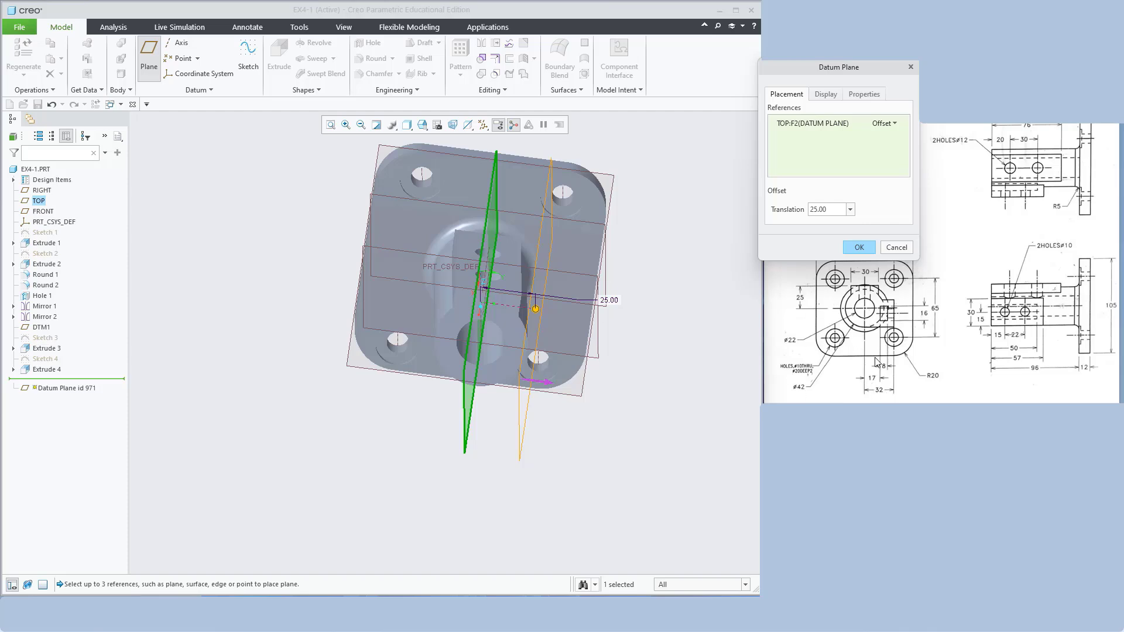
{"action": "double_click", "coordinate": [832, 214]}
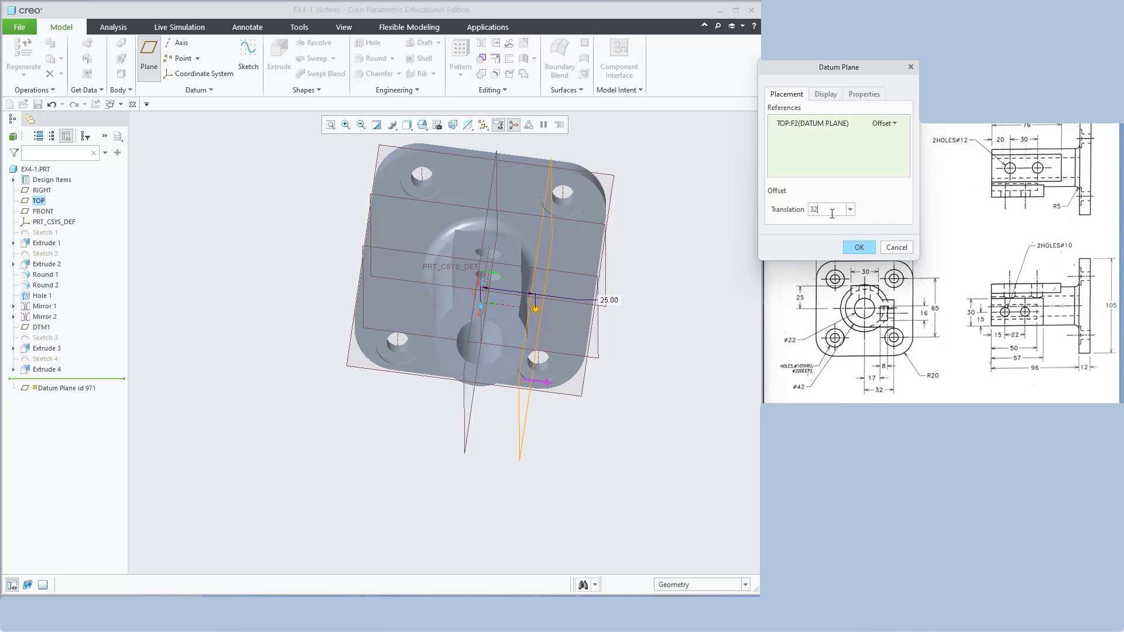
{"action": "type", "text": "32"}
{"action": "key", "text": "Return"}
{"action": "left_click", "coordinate": [859, 247]}
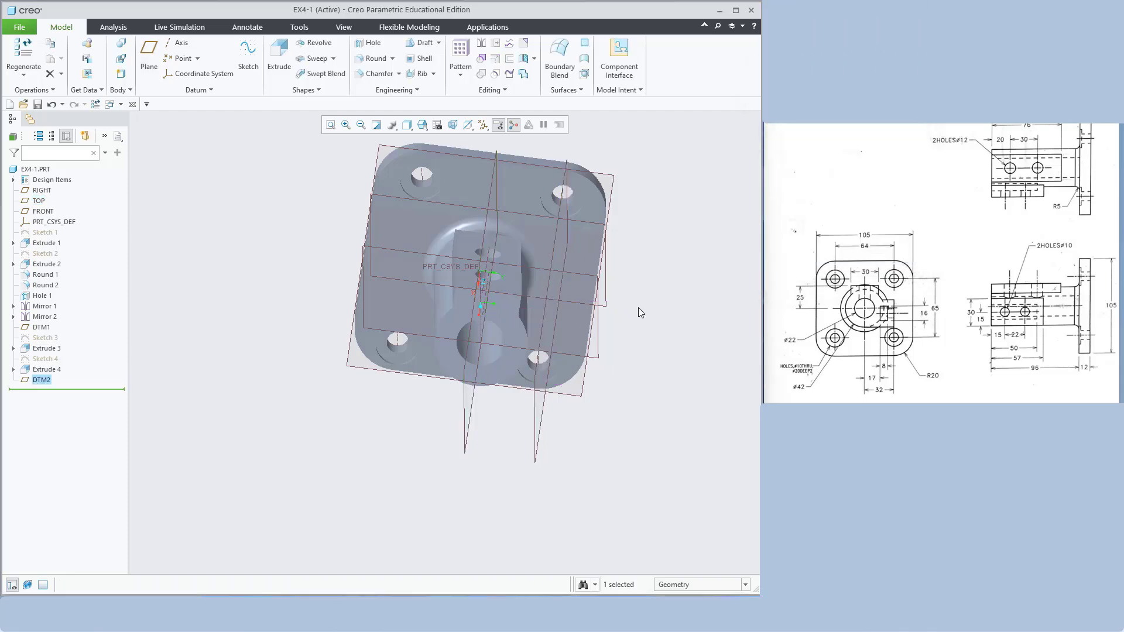
{"action": "middle_click_drag", "start_coordinate": [638, 307], "coordinate": [671, 319]}
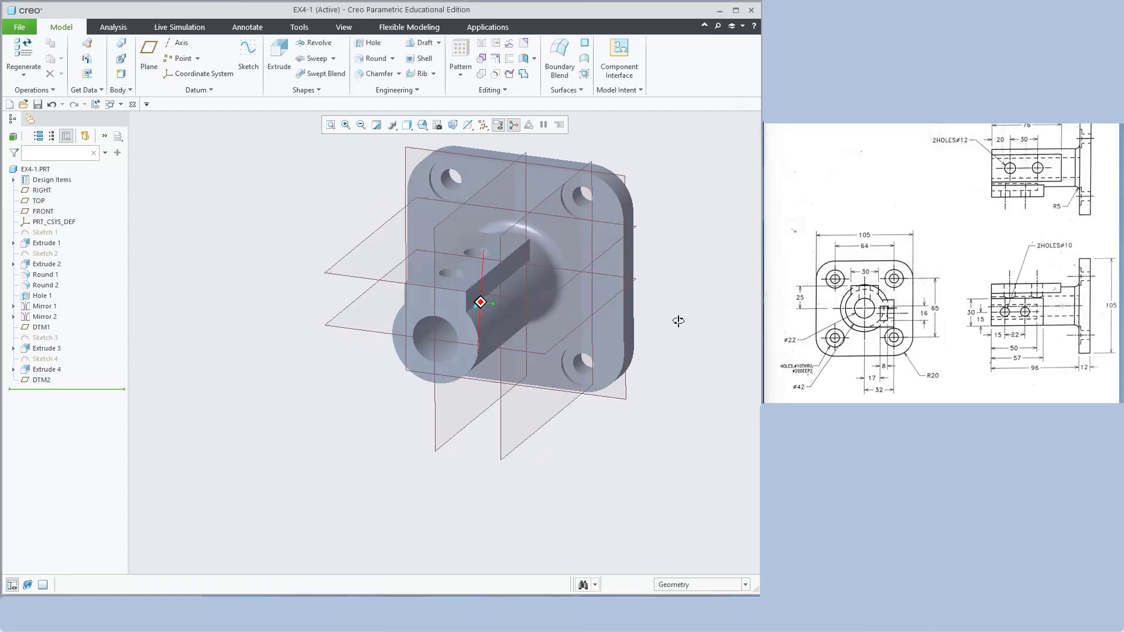
Start a sketch on DTM2, viewed face-on in wireframe display
{"action": "left_click", "coordinate": [507, 230]}
{"action": "mouse_move", "coordinate": [606, 232]}
{"action": "middle_mouse_down"}
{"action": "mouse_move", "coordinate": [709, 225]}
{"action": "mouse_move", "coordinate": [679, 223]}
{"action": "middle_mouse_up"}
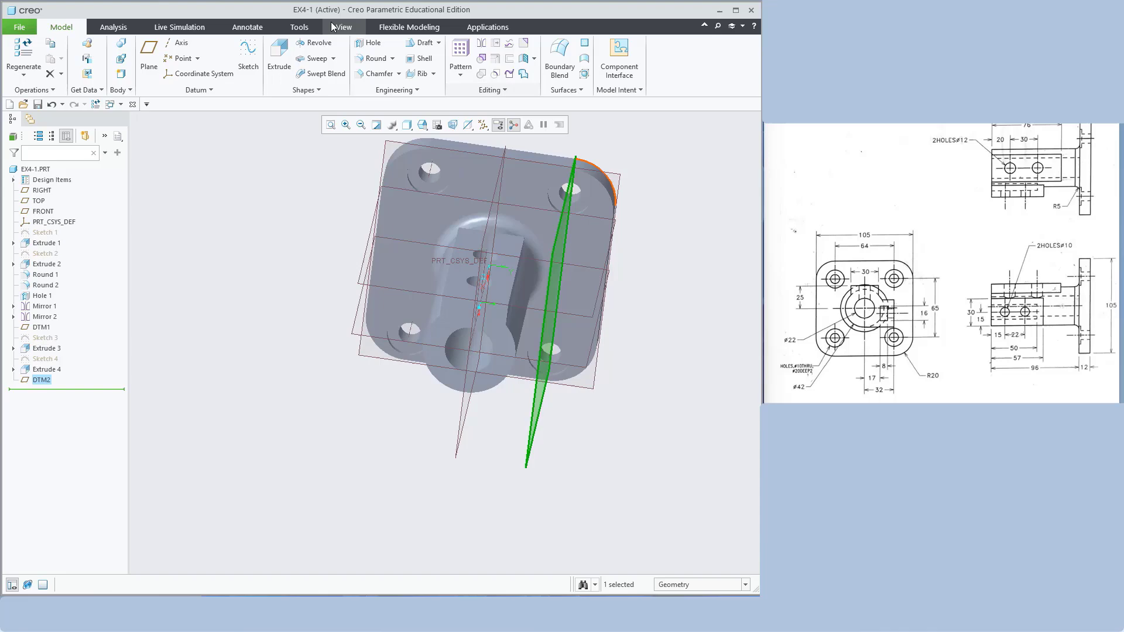
{"action": "left_click", "coordinate": [248, 54]}
{"action": "left_click", "coordinate": [461, 125]}
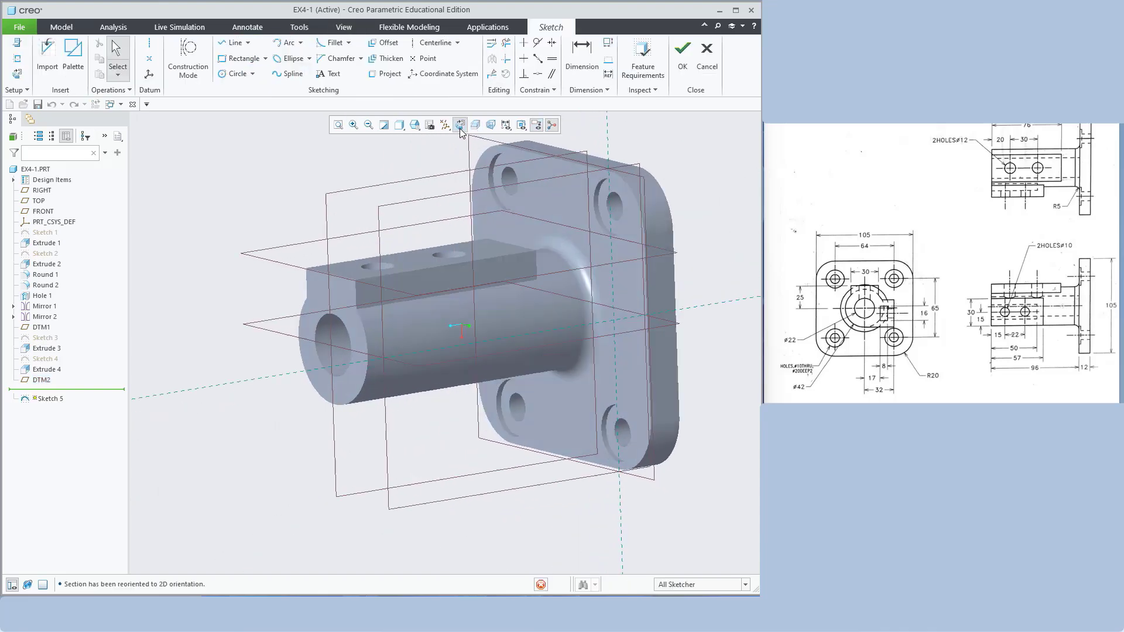
{"action": "left_click", "coordinate": [399, 125]}
{"action": "left_click", "coordinate": [427, 205]}
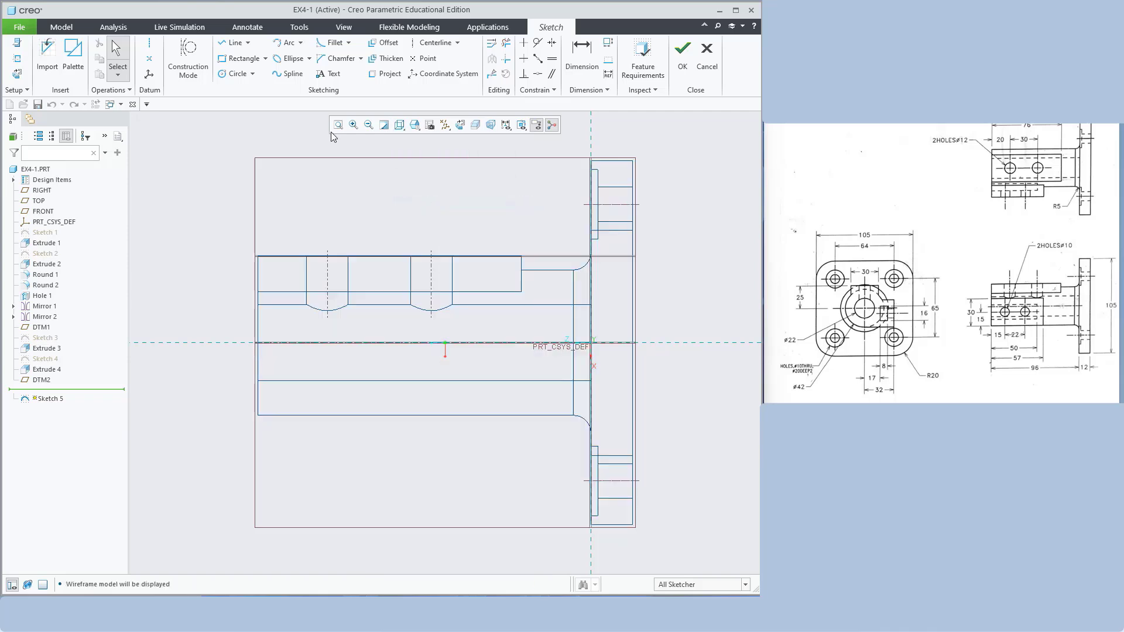
Draw a rectangle starting at the shaft's left end
{"action": "left_click", "coordinate": [238, 59]}
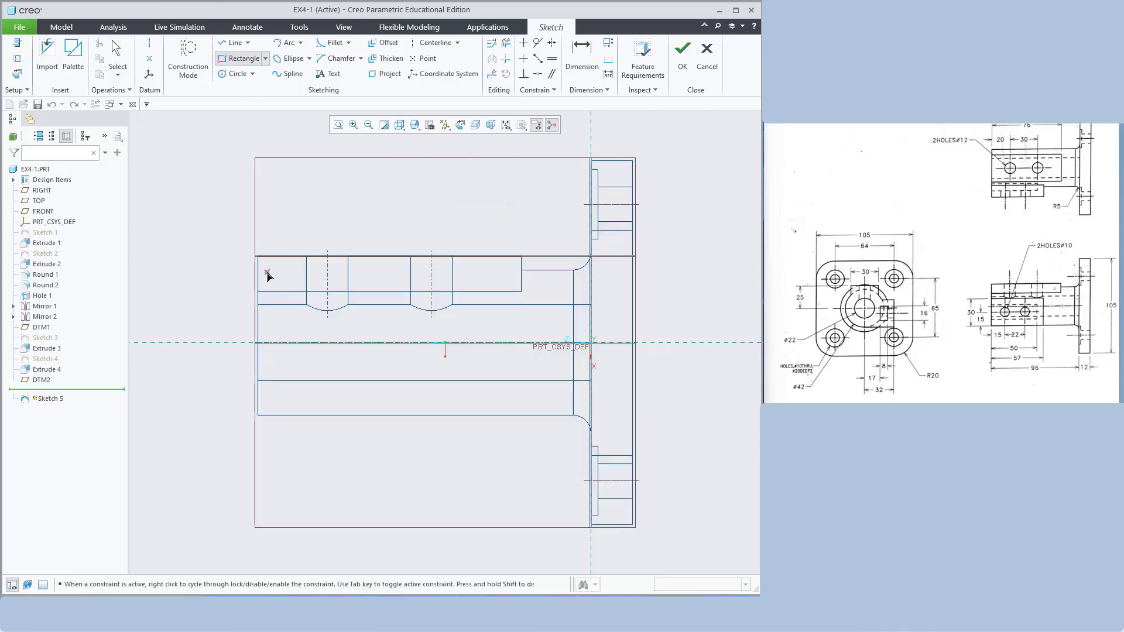
{"action": "left_click", "coordinate": [259, 321]}
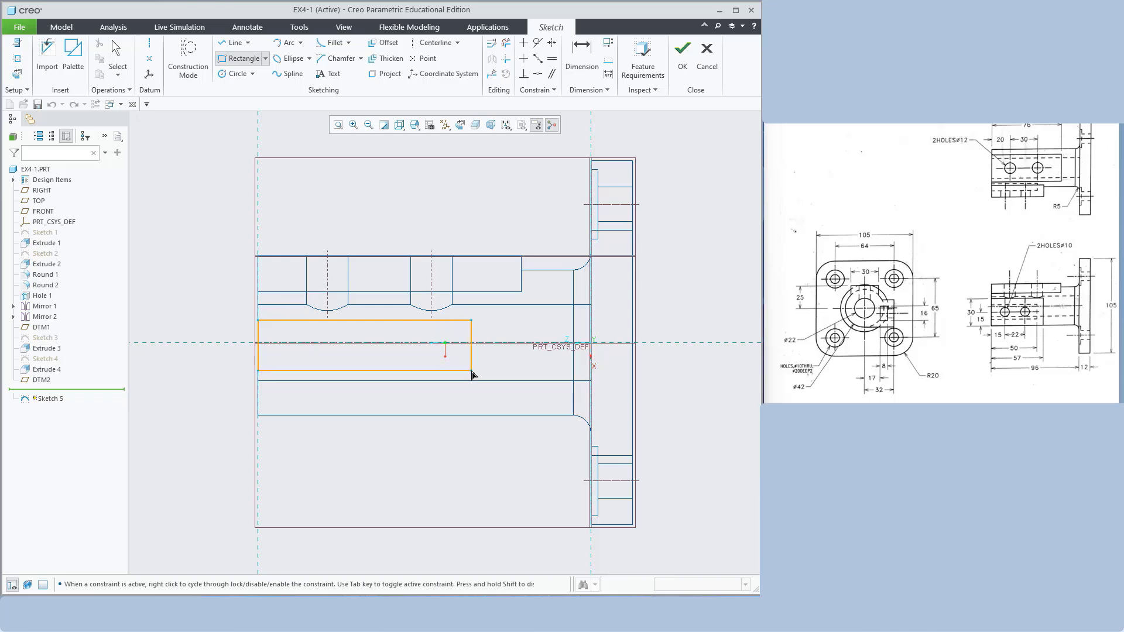
{"action": "left_click", "coordinate": [473, 375]}
{"action": "middle_click", "coordinate": [643, 246]}
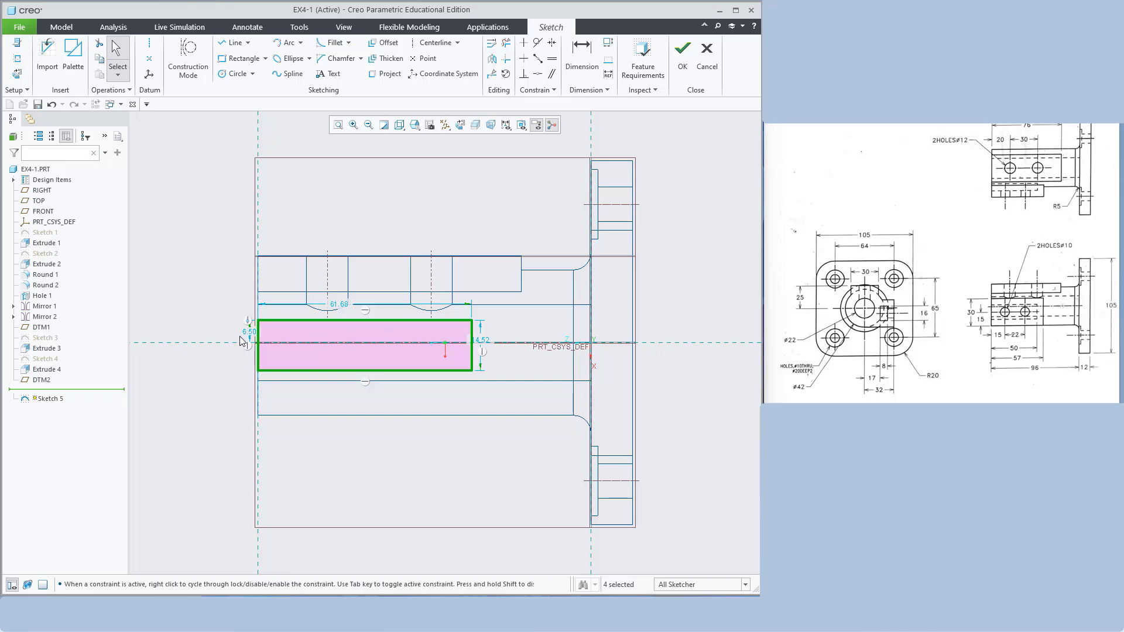
Set the rectangle to 30 high, 15 offset and 57 long, then finish Sketch 5
{"action": "left_click", "coordinate": [483, 340]}
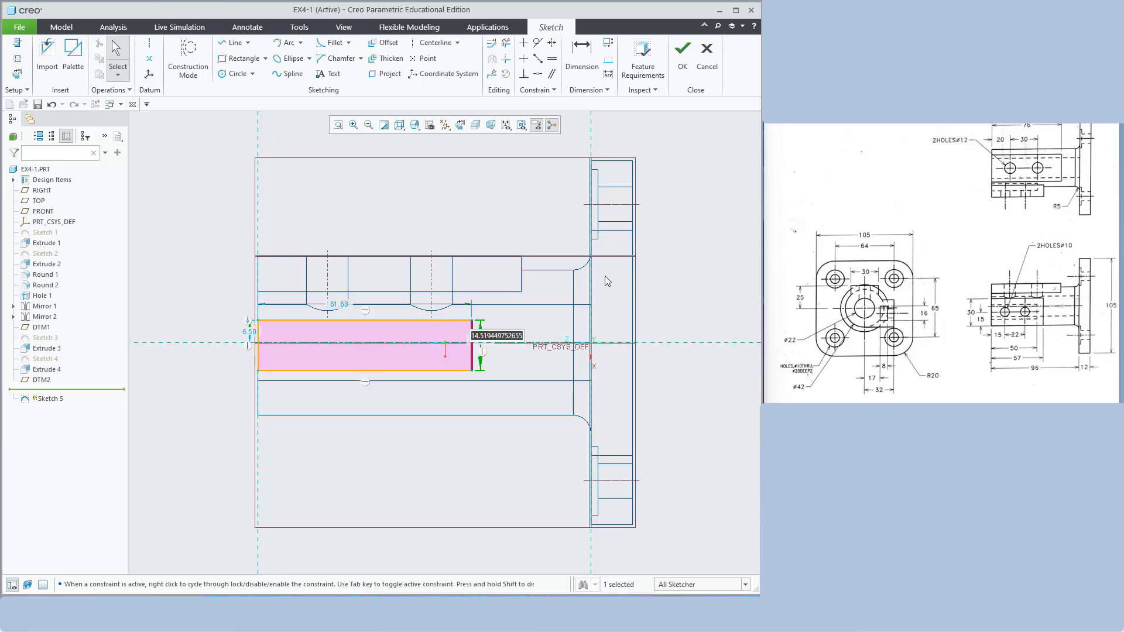
{"action": "type", "text": "30"}
{"action": "key", "text": "Return"}
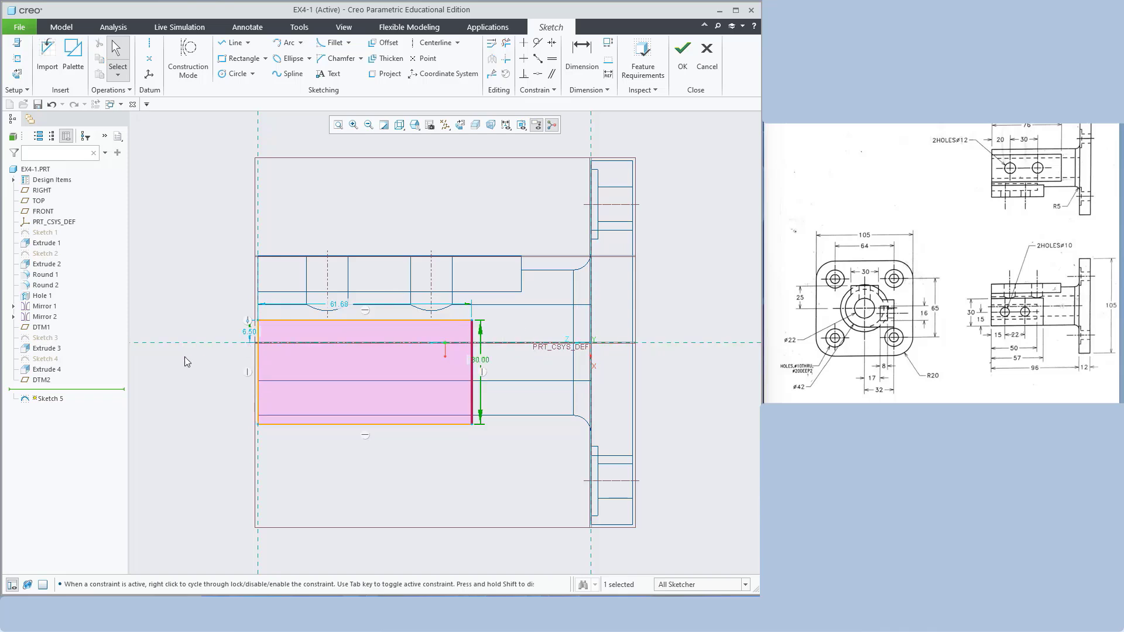
{"action": "left_click", "coordinate": [249, 332]}
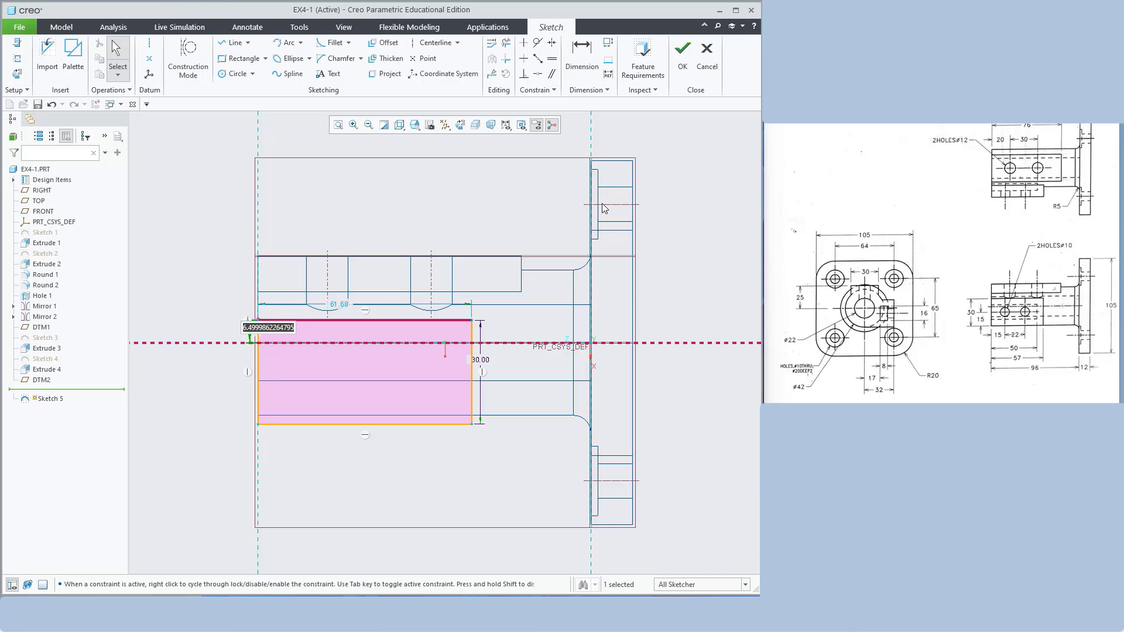
{"action": "type", "text": "15"}
{"action": "key", "text": "Return"}
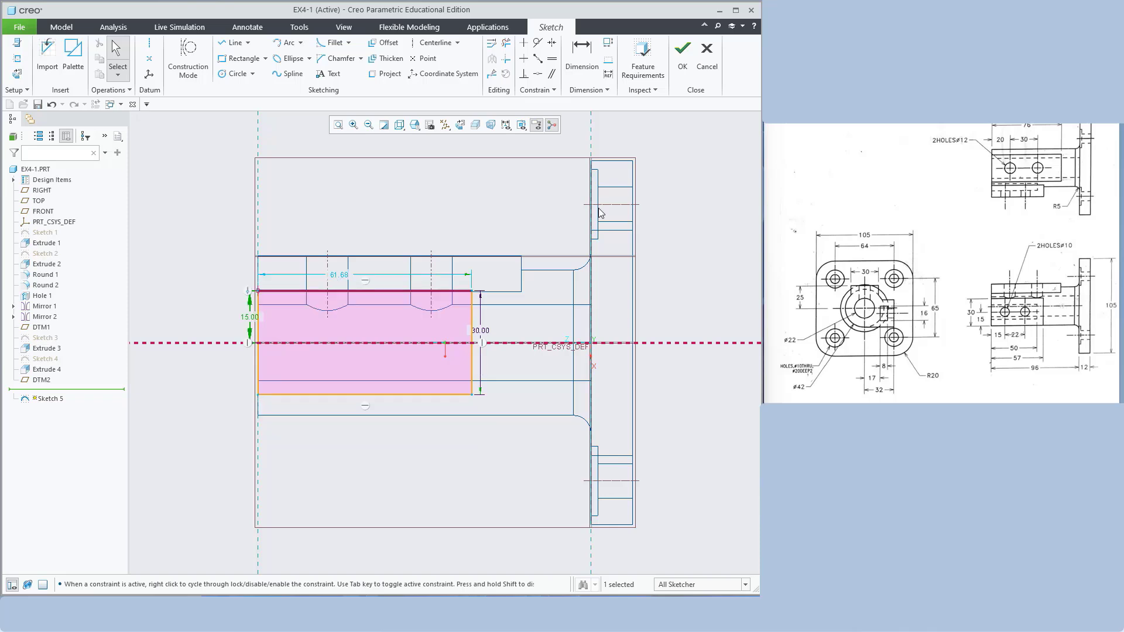
{"action": "left_click", "coordinate": [339, 274]}
{"action": "type", "text": "57"}
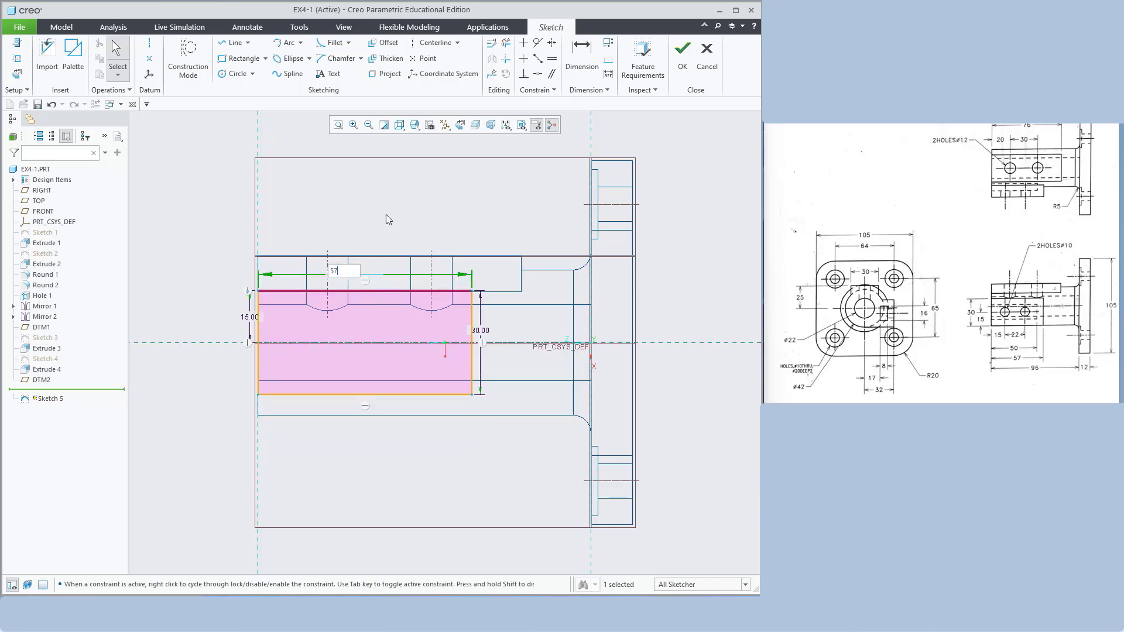
{"action": "key", "text": "Return"}
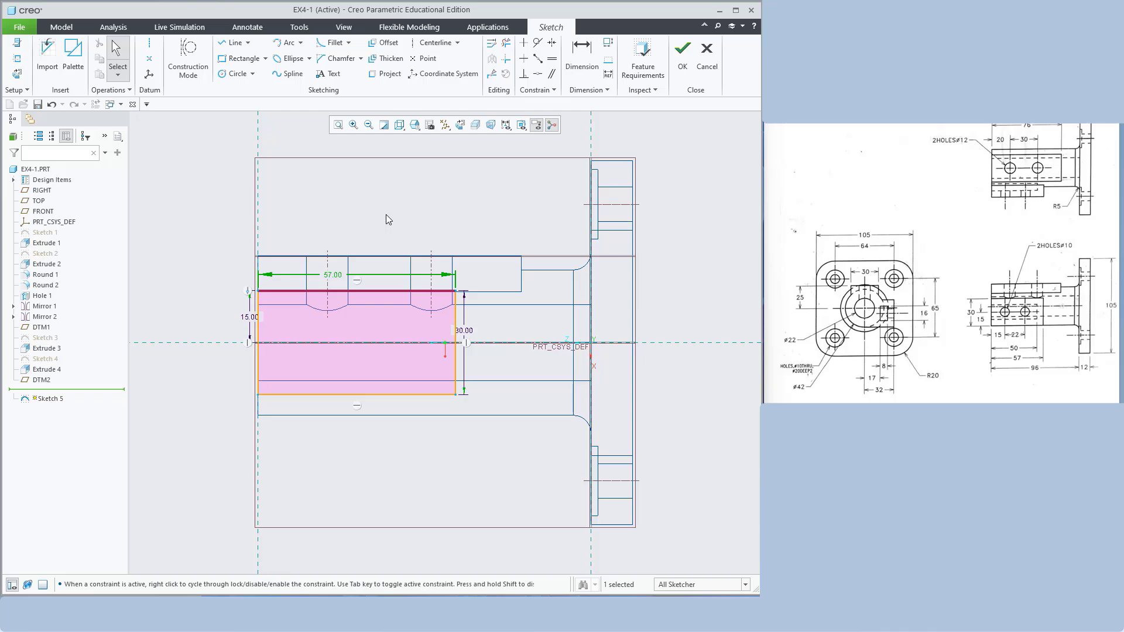
{"action": "left_click", "coordinate": [684, 51]}
Shade the model and start extruding Sketch 5, flipped back into the part
{"action": "middle_click_drag", "start_coordinate": [415, 168], "coordinate": [462, 178]}
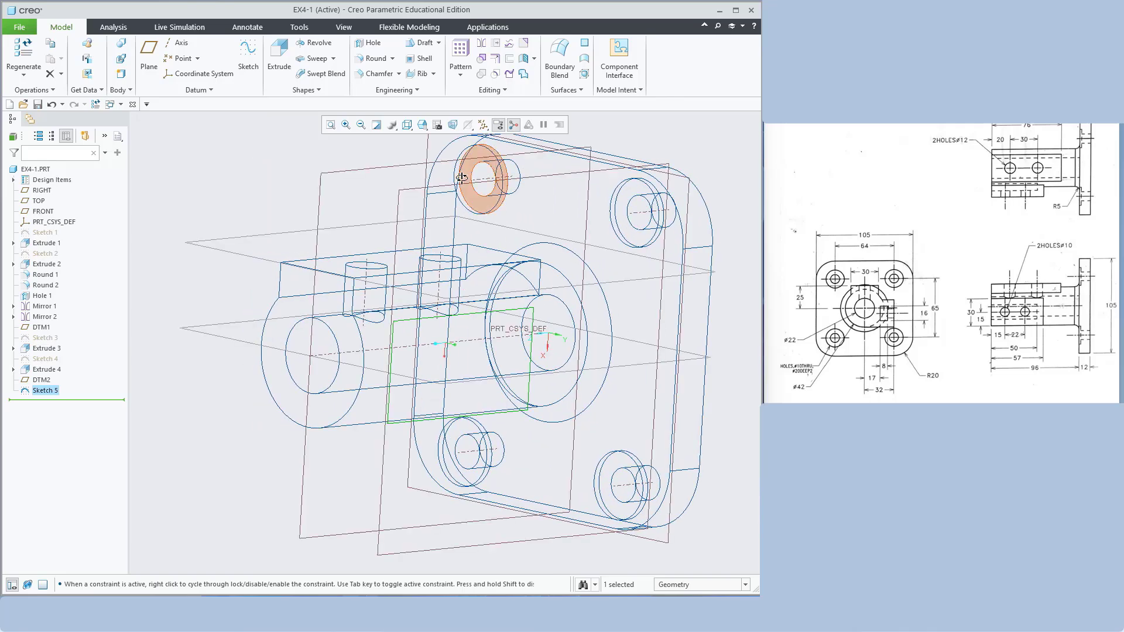
{"action": "left_click", "coordinate": [407, 125]}
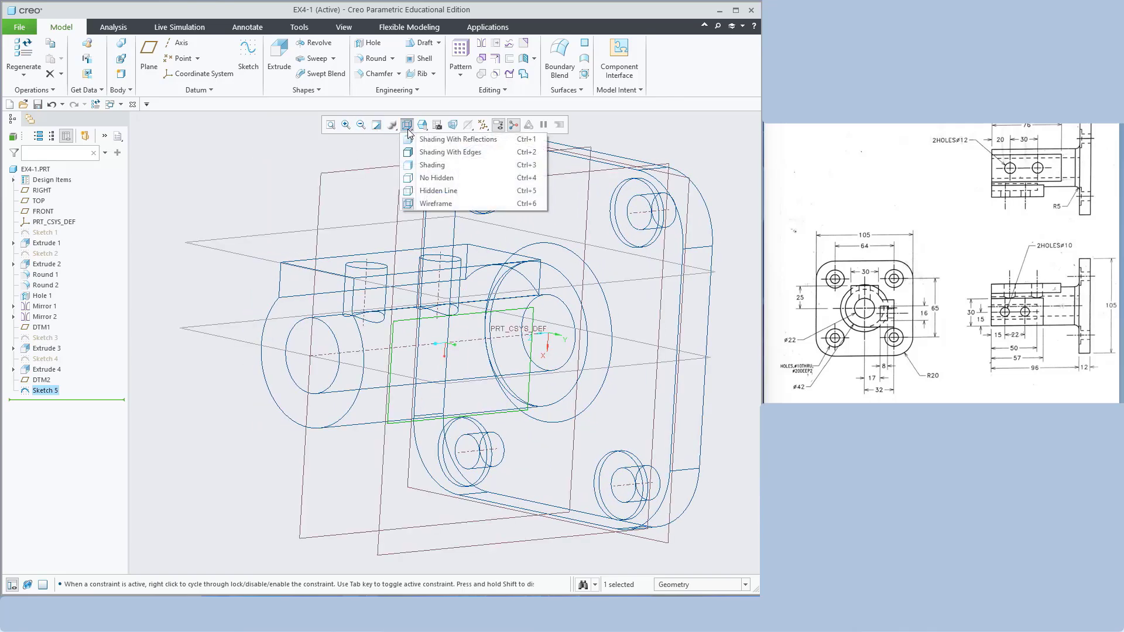
{"action": "left_click", "coordinate": [425, 165]}
{"action": "left_click", "coordinate": [283, 59]}
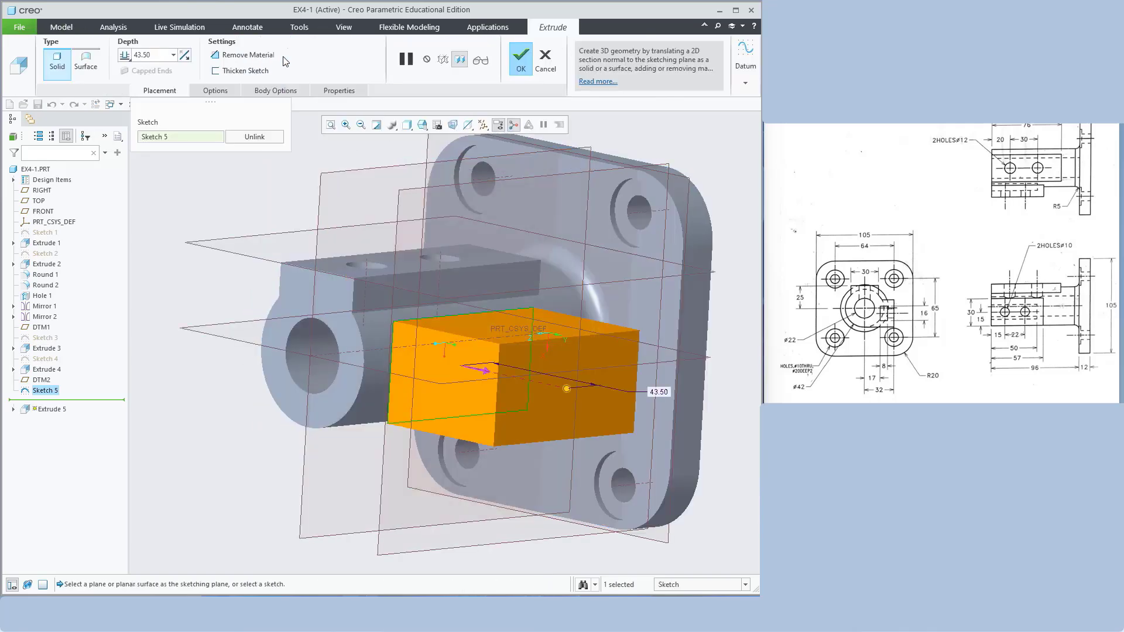
{"action": "middle_click_drag", "start_coordinate": [689, 164], "coordinate": [646, 267]}
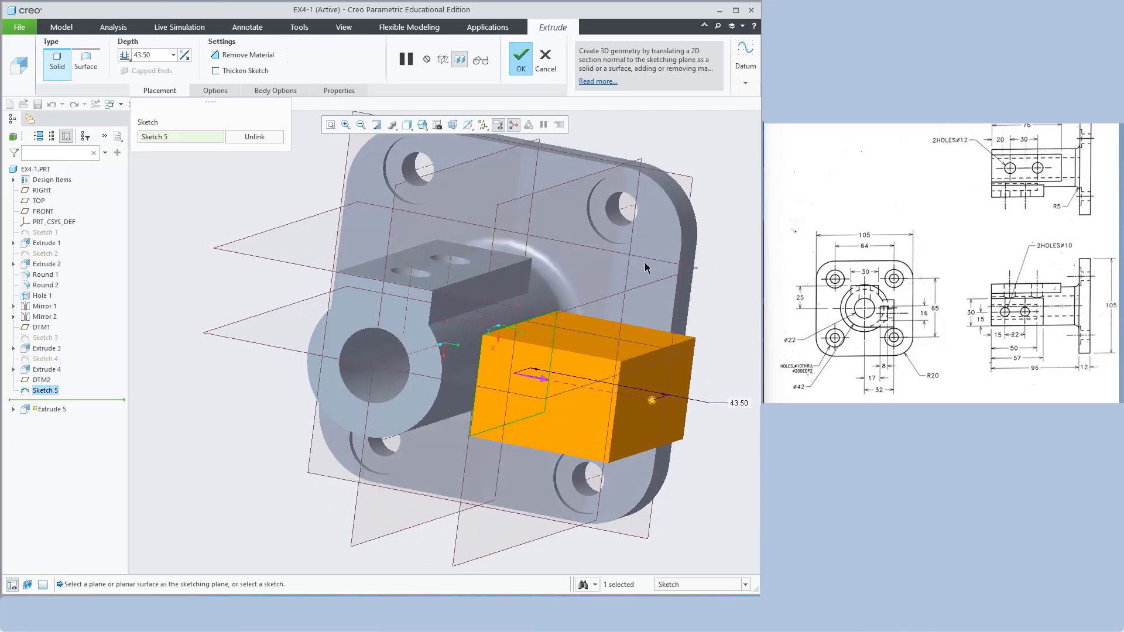
{"action": "left_click", "coordinate": [536, 380]}
Make the extrusion a material-removing cut To Next surface and complete Extrude 5
{"action": "mouse_move", "coordinate": [729, 234]}
{"action": "middle_mouse_down"}
{"action": "mouse_move", "coordinate": [739, 233]}
{"action": "mouse_move", "coordinate": [722, 211]}
{"action": "mouse_move", "coordinate": [730, 220]}
{"action": "mouse_move", "coordinate": [419, 374]}
{"action": "middle_mouse_up"}
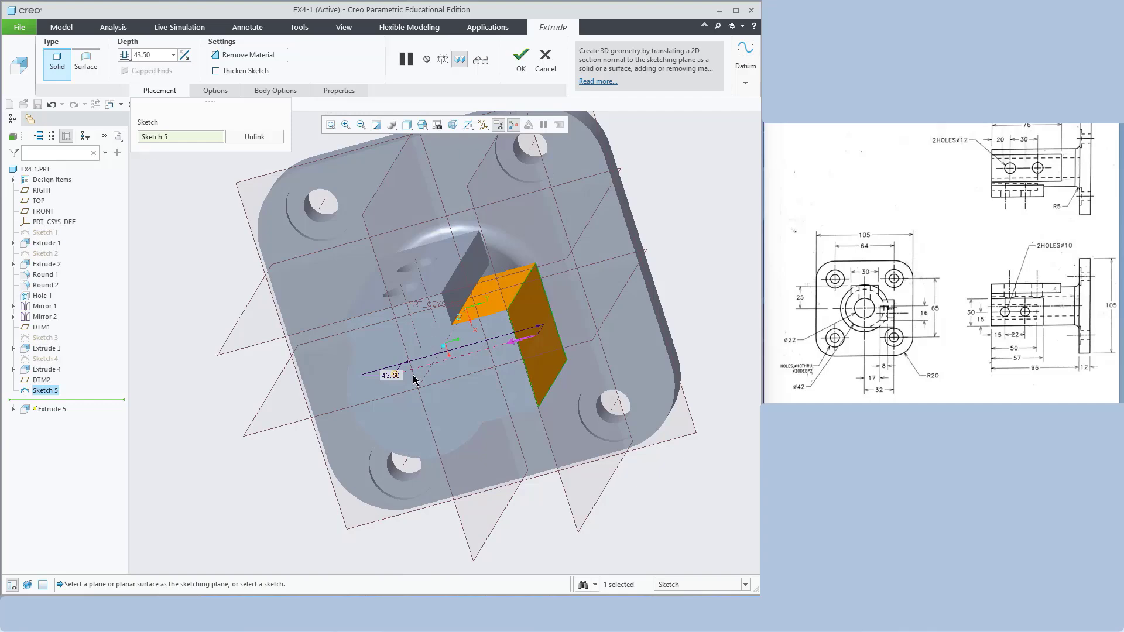
{"action": "middle_click_drag", "start_coordinate": [658, 325], "coordinate": [682, 291]}
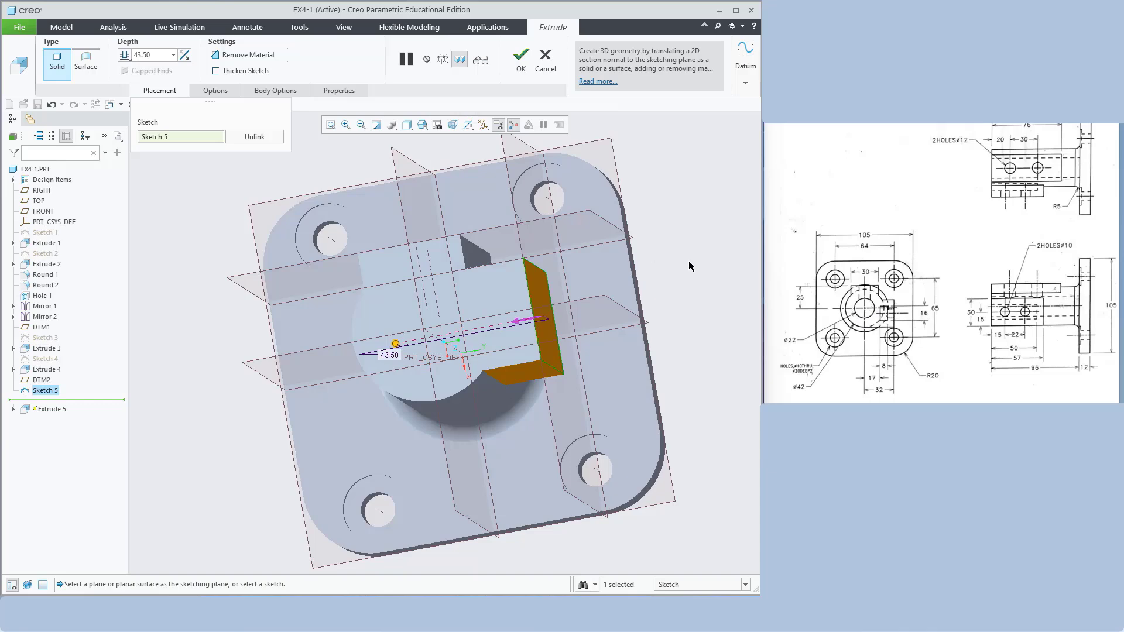
{"action": "middle_click_drag", "start_coordinate": [484, 288], "coordinate": [466, 316]}
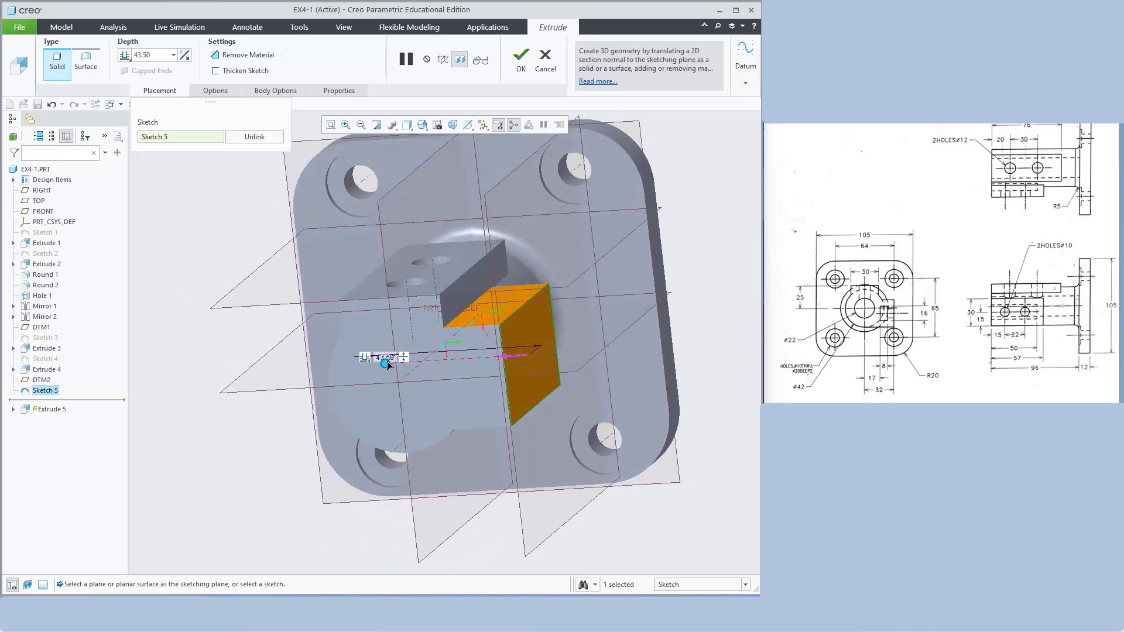
{"action": "left_click_drag", "start_coordinate": [388, 364], "coordinate": [507, 367]}
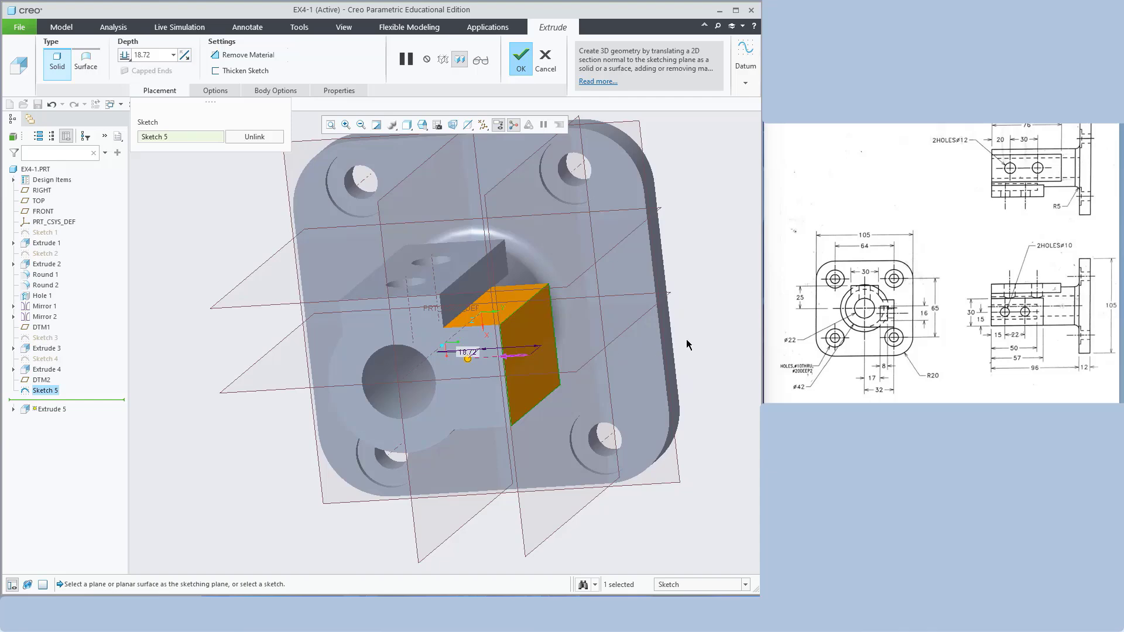
{"action": "key", "text": "ctrl+d"}
{"action": "left_click", "coordinate": [128, 55]}
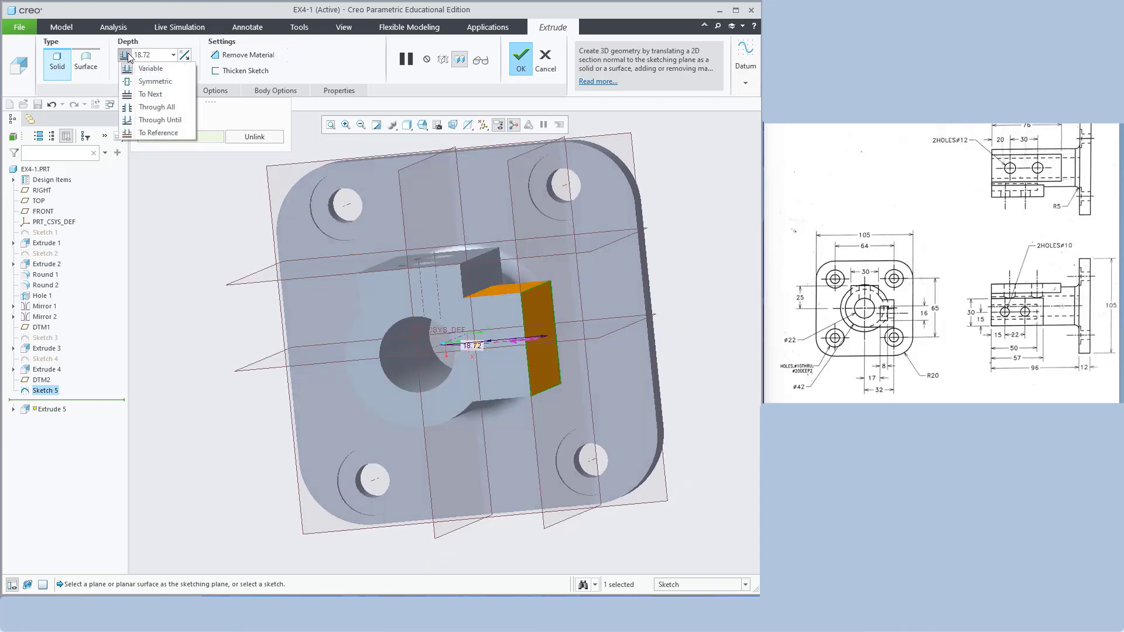
{"action": "left_click", "coordinate": [150, 95]}
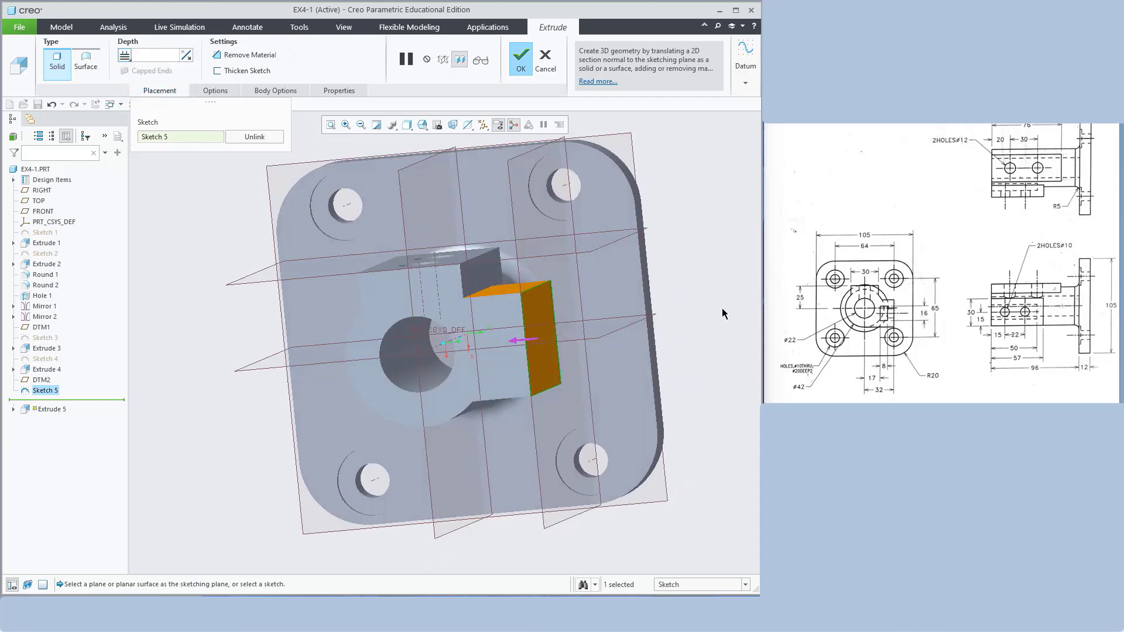
{"action": "mouse_move", "coordinate": [724, 314]}
{"action": "middle_mouse_down"}
{"action": "mouse_move", "coordinate": [743, 296]}
{"action": "mouse_move", "coordinate": [730, 268]}
{"action": "mouse_move", "coordinate": [732, 304]}
{"action": "mouse_move", "coordinate": [710, 323]}
{"action": "middle_mouse_up"}
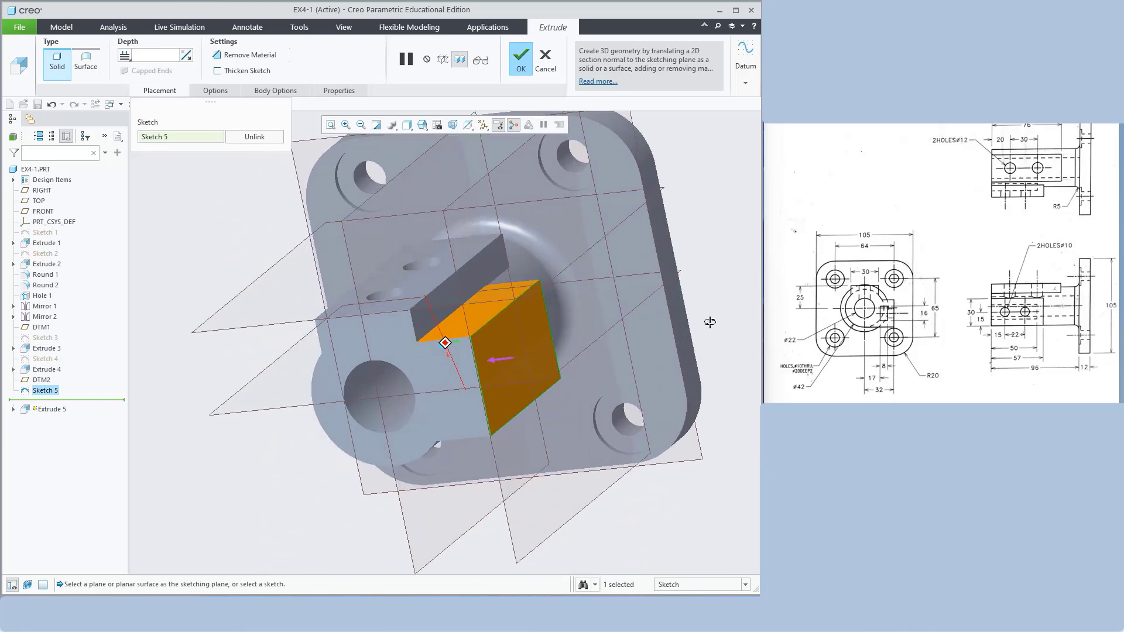
{"action": "left_click", "coordinate": [521, 59]}
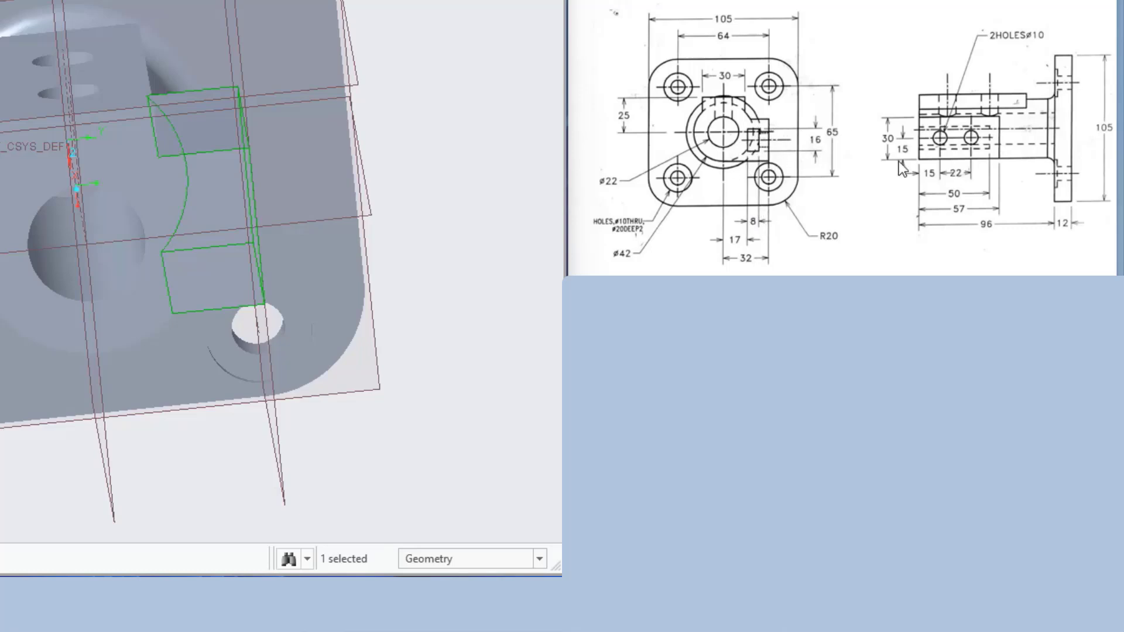
Select the boss's flat end face and start a new sketch on it
{"action": "middle_click_drag", "start_coordinate": [442, 117], "coordinate": [538, 110]}
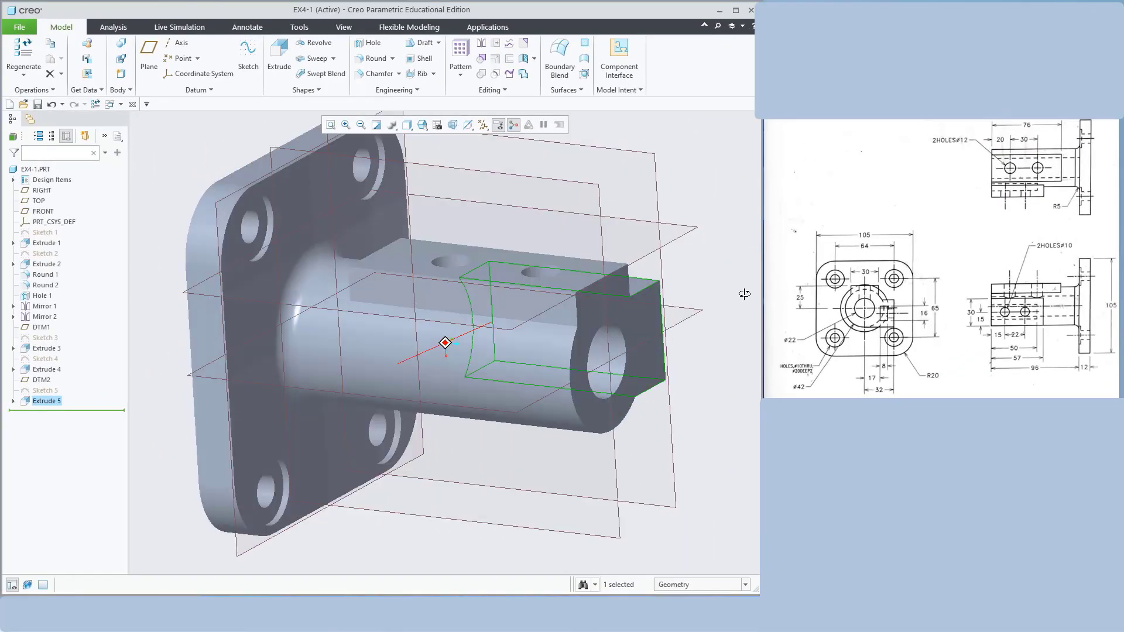
{"action": "left_click", "coordinate": [649, 307]}
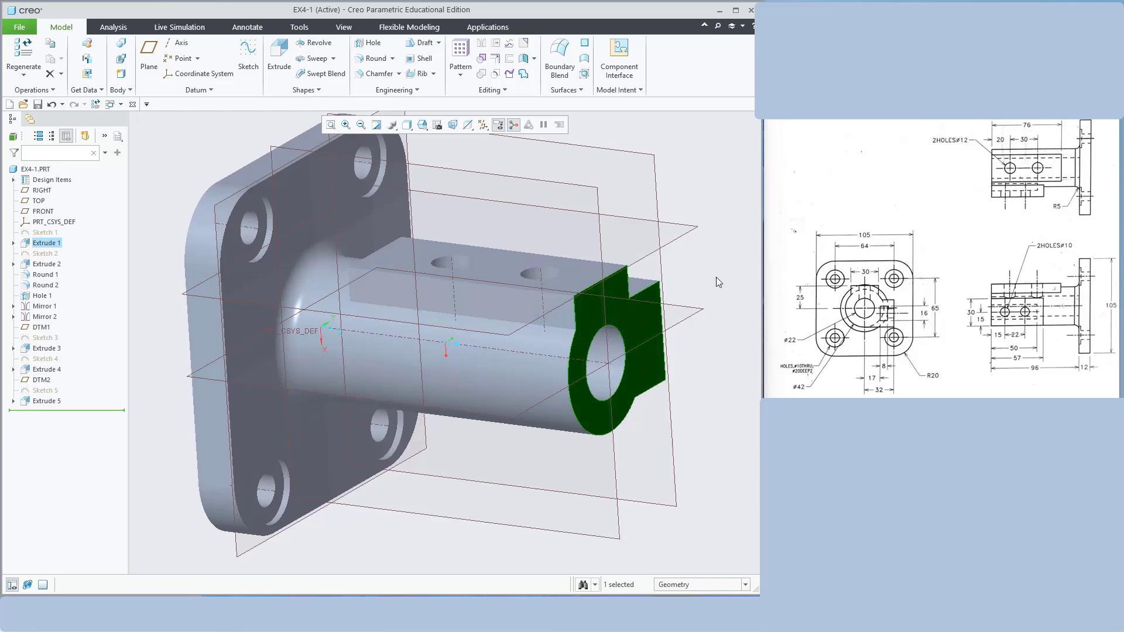
{"action": "middle_click_drag", "start_coordinate": [715, 276], "coordinate": [688, 283]}
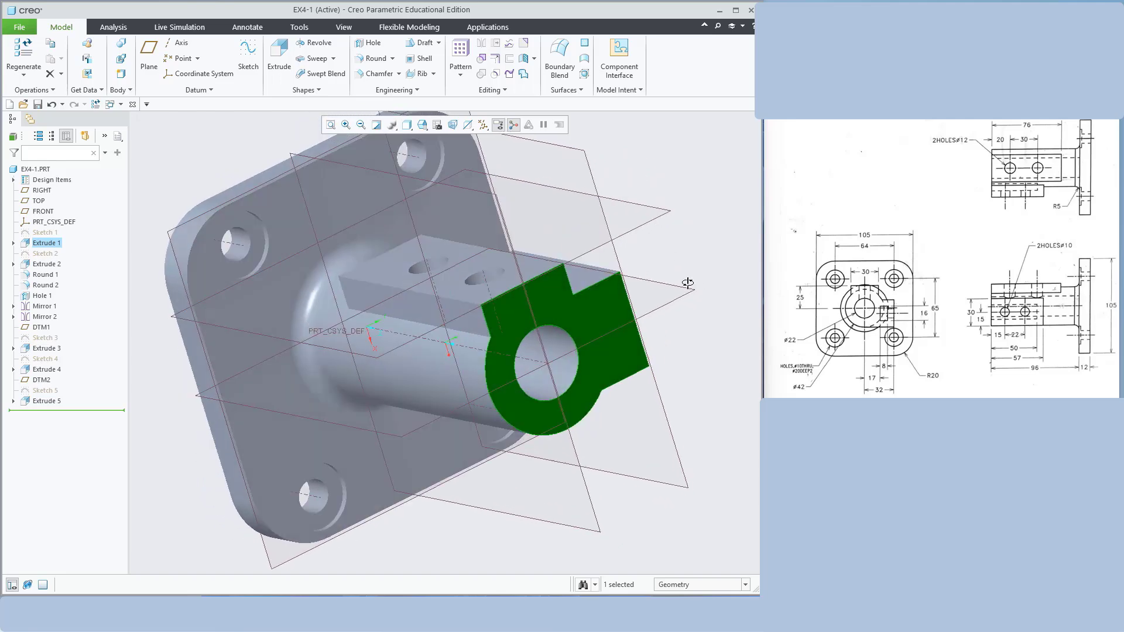
{"action": "left_click", "coordinate": [248, 56]}
In a face-on wireframe view, draw a rectangle beside the bore
{"action": "left_click", "coordinate": [460, 124]}
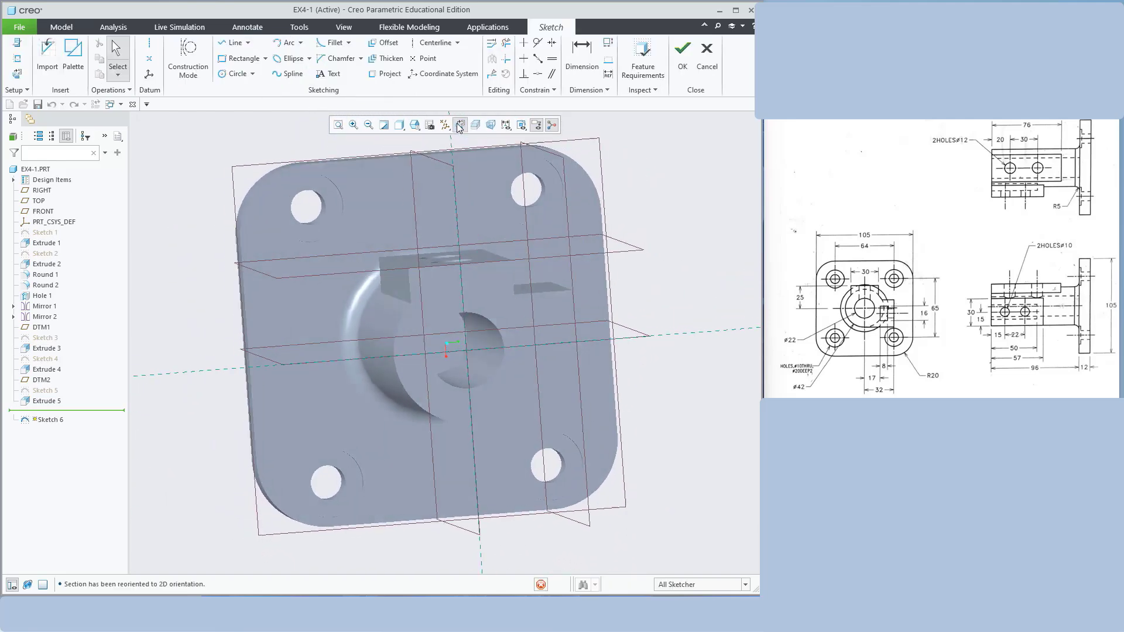
{"action": "left_click", "coordinate": [401, 126]}
{"action": "left_click", "coordinate": [422, 203]}
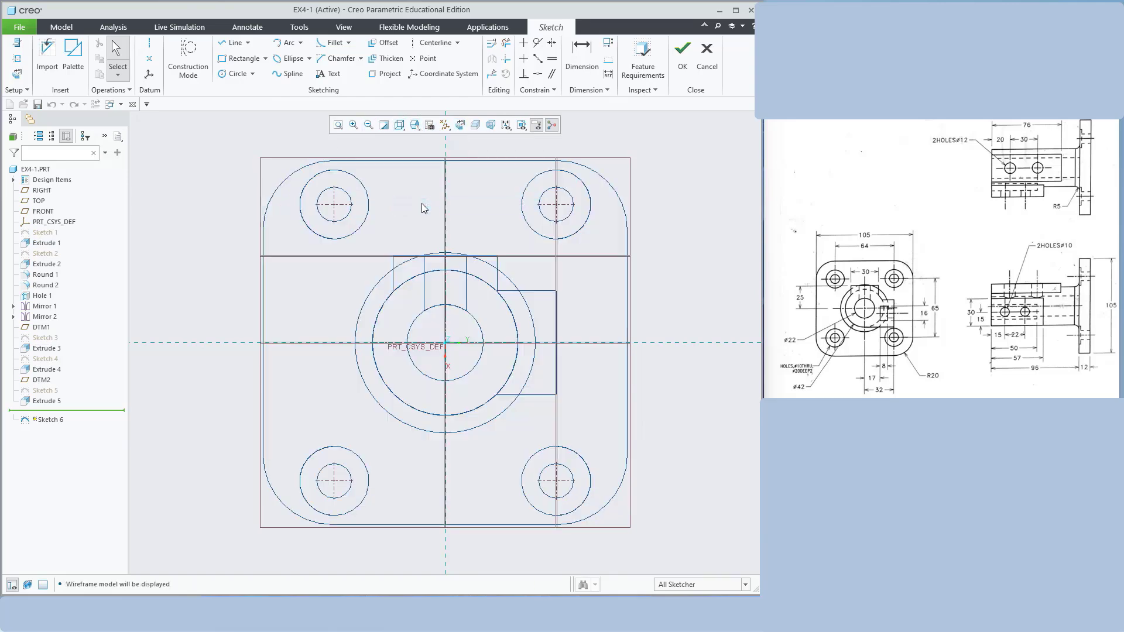
{"action": "left_click", "coordinate": [237, 58]}
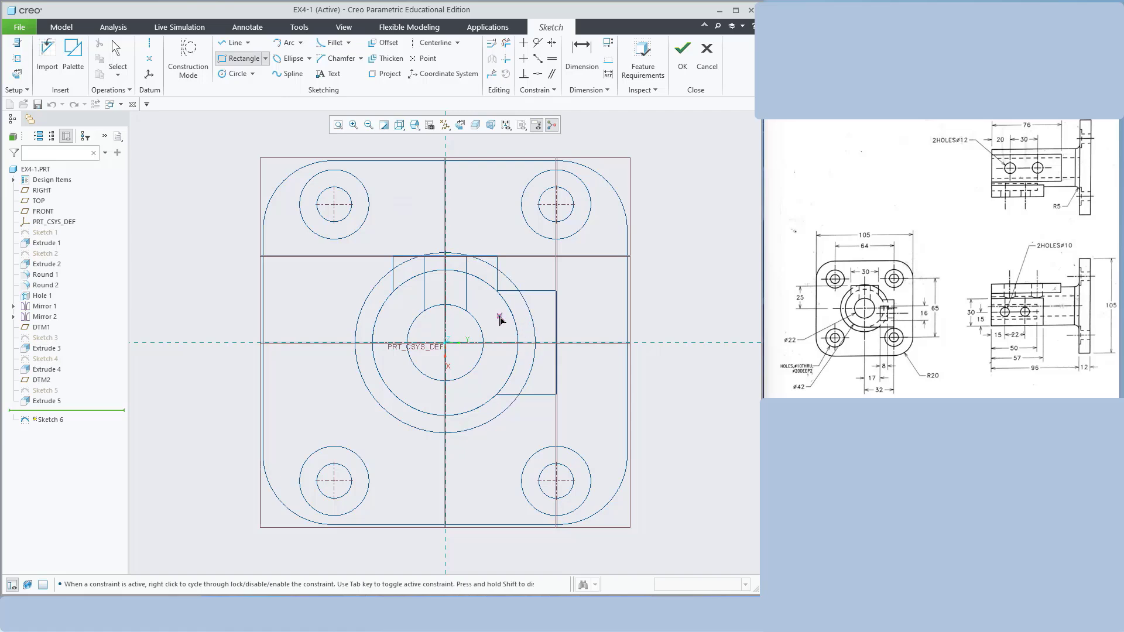
{"action": "left_click", "coordinate": [490, 317]}
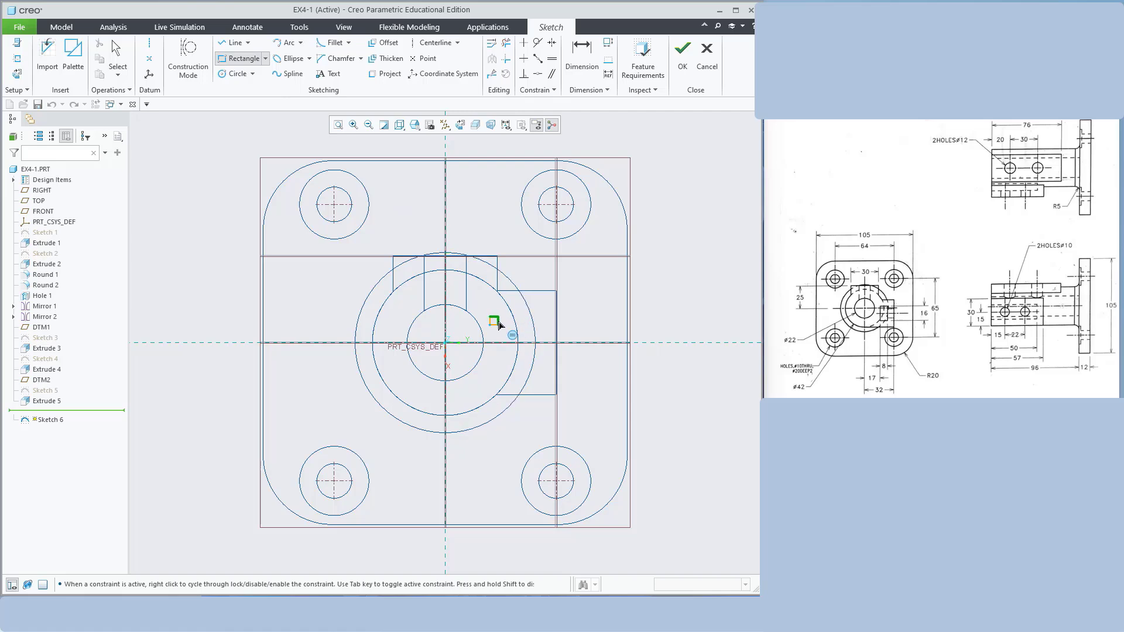
{"action": "left_click", "coordinate": [508, 367]}
{"action": "middle_click", "coordinate": [680, 300]}
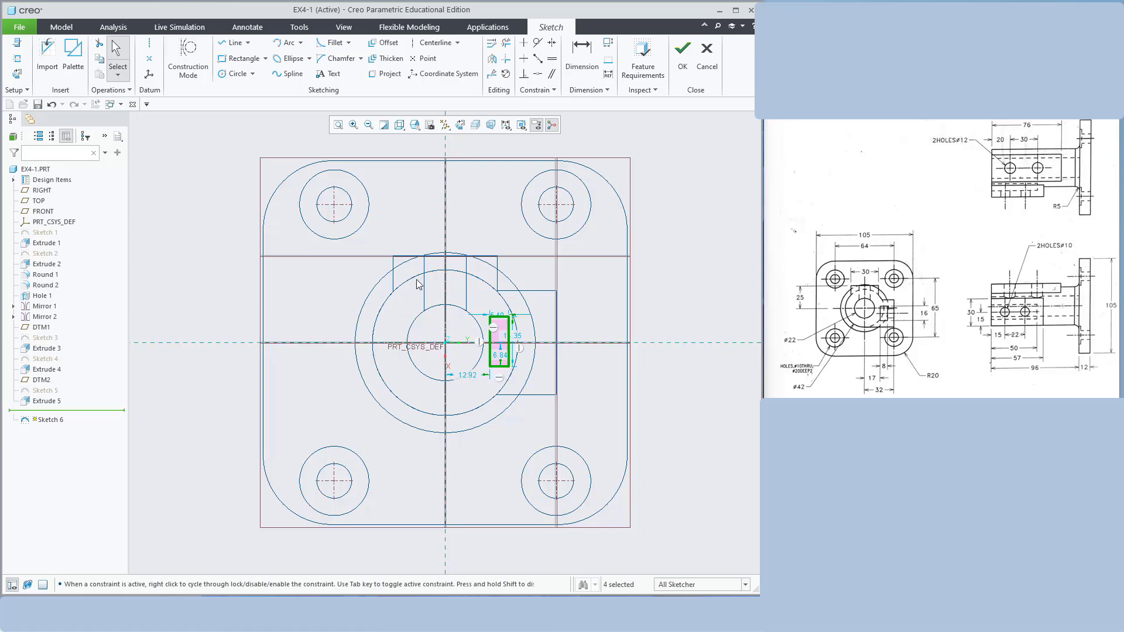
Dimension the rectangle to 16 high and 8 wide, 8 from the centreline
{"action": "scroll", "coordinate": [533, 340], "scroll_direction": "down", "scroll_amount": 4}
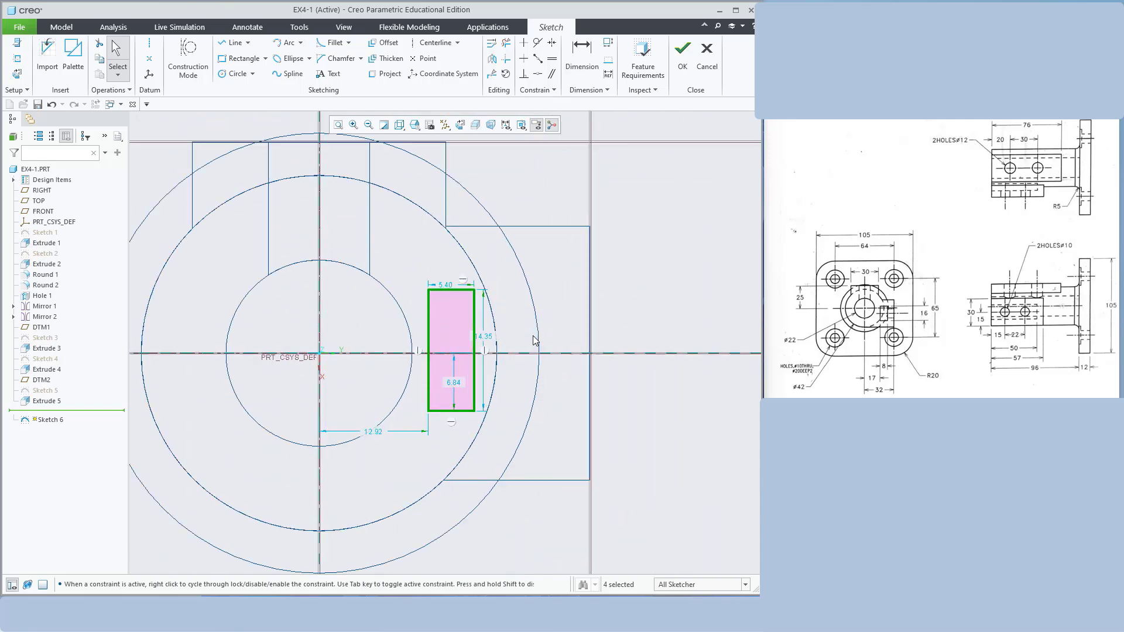
{"action": "left_click_drag", "start_coordinate": [486, 334], "coordinate": [641, 338]}
{"action": "double_click", "coordinate": [642, 336]}
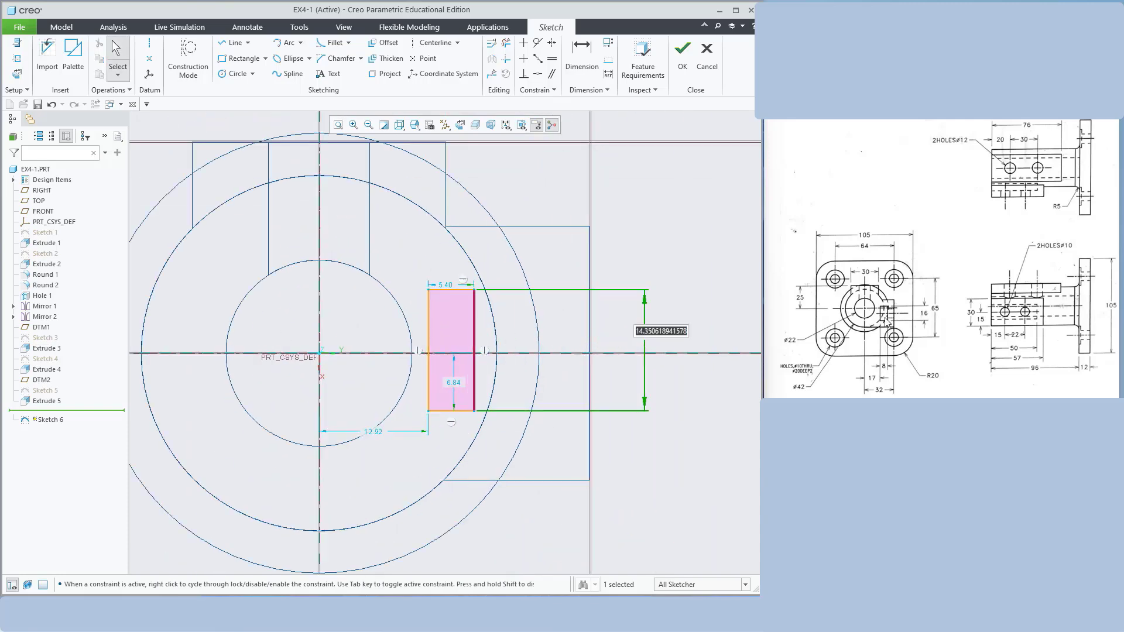
{"action": "type", "text": "16"}
{"action": "key", "text": "Return"}
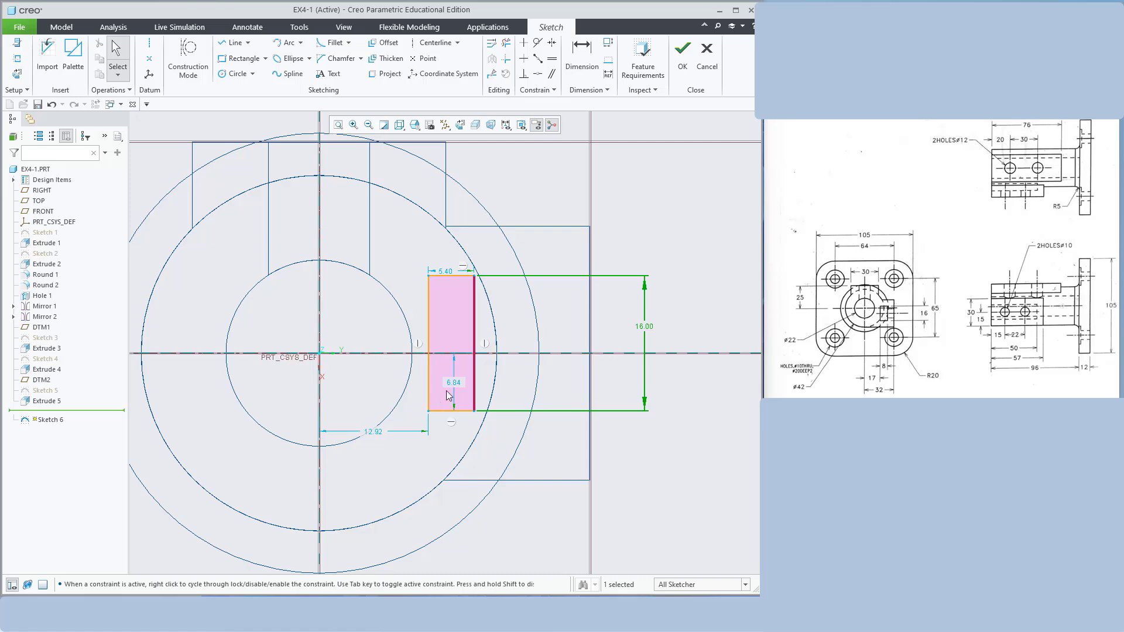
{"action": "double_click", "coordinate": [446, 272]}
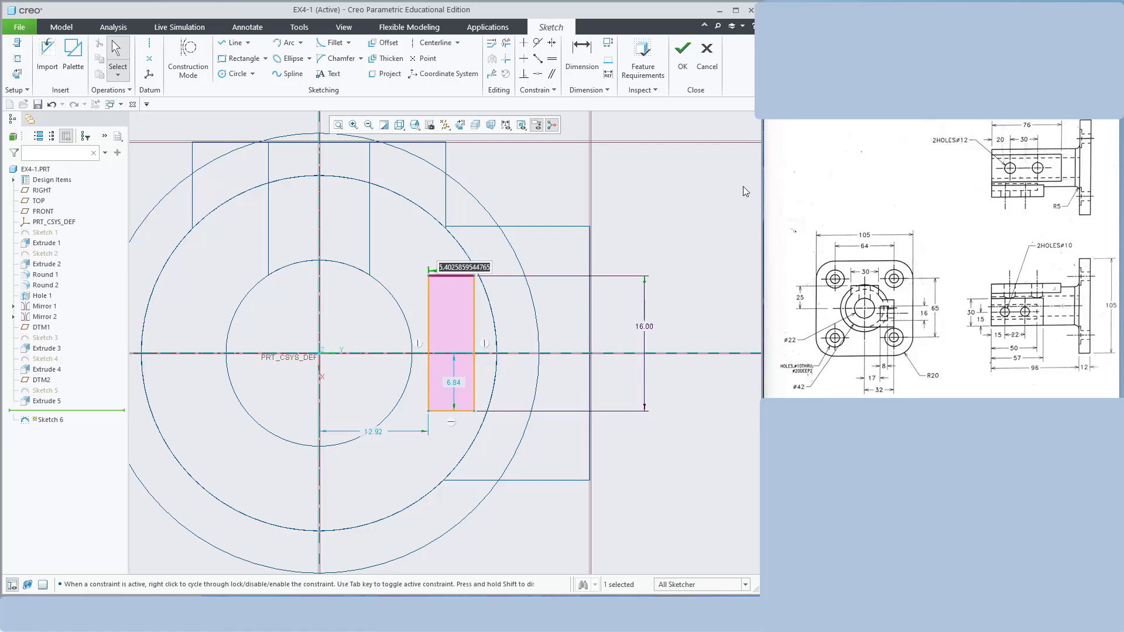
{"action": "type", "text": "8"}
{"action": "key", "text": "Return"}
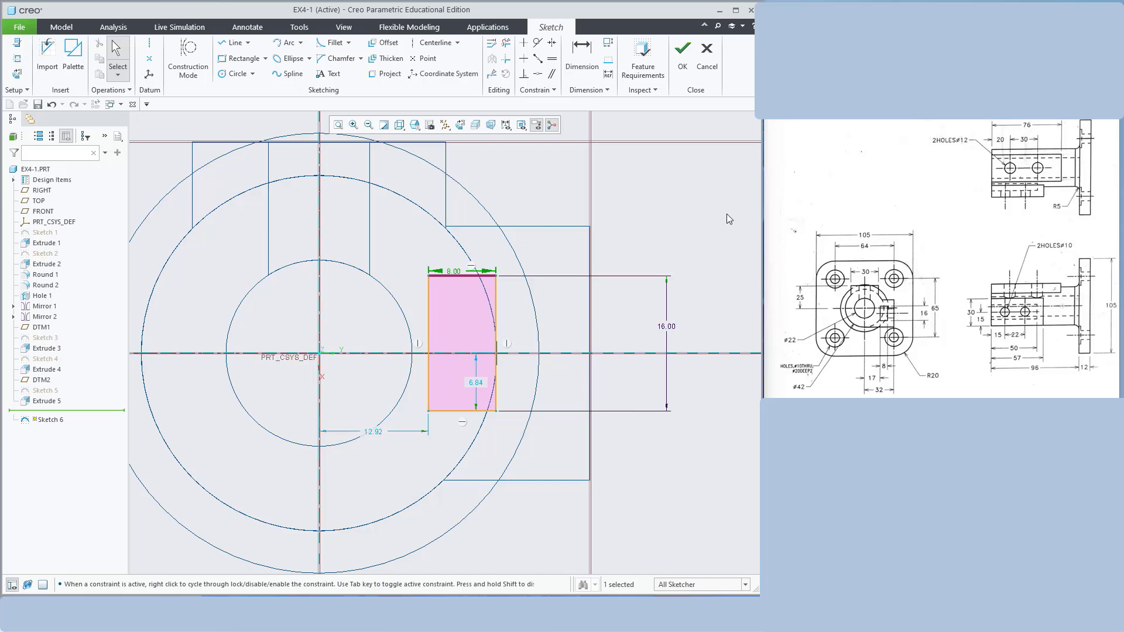
{"action": "double_click", "coordinate": [476, 381]}
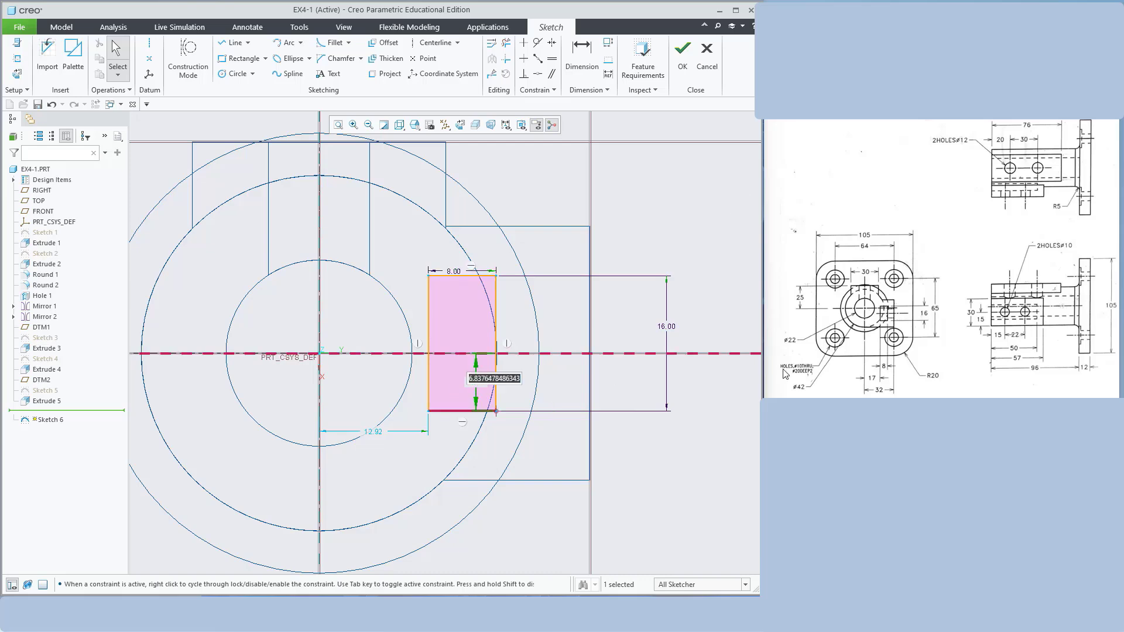
{"action": "type", "text": "8"}
{"action": "key", "text": "Return"}
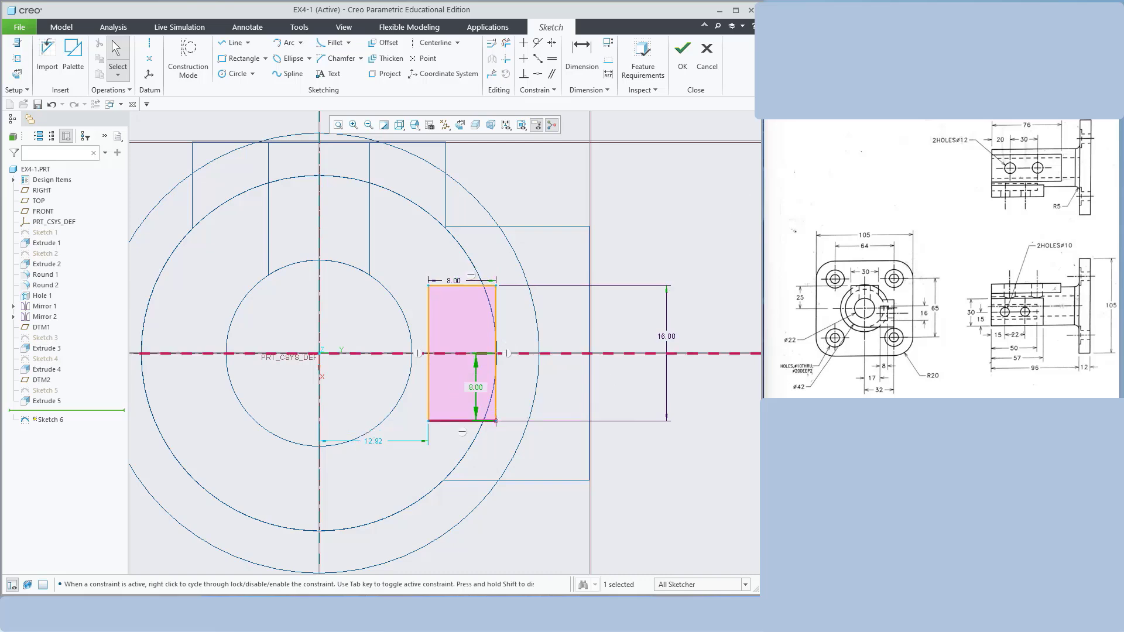
Change the rectangle's 12.92 horizontal position dimension to 17
{"action": "left_click", "coordinate": [726, 321]}
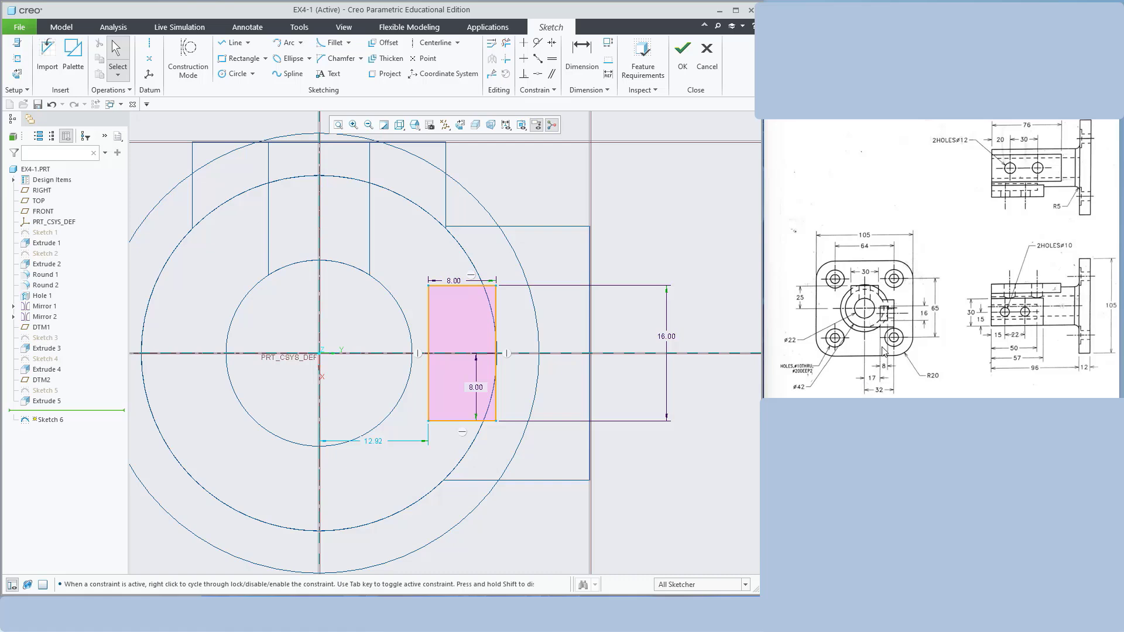
{"action": "double_click", "coordinate": [375, 441]}
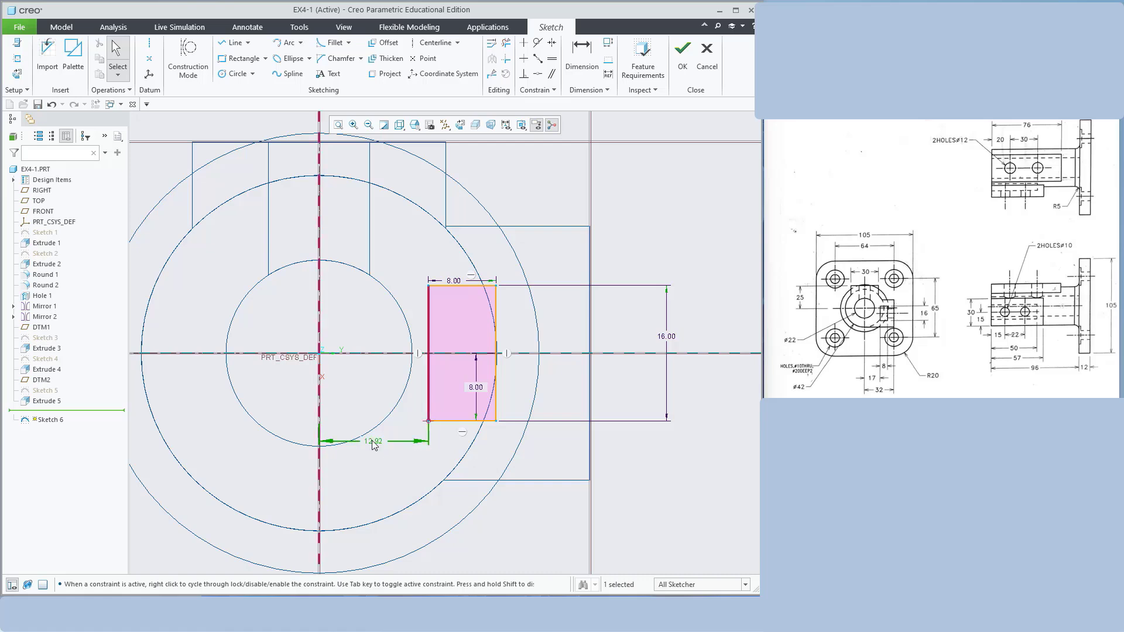
{"action": "type", "text": "17"}
{"action": "key", "text": "Return"}
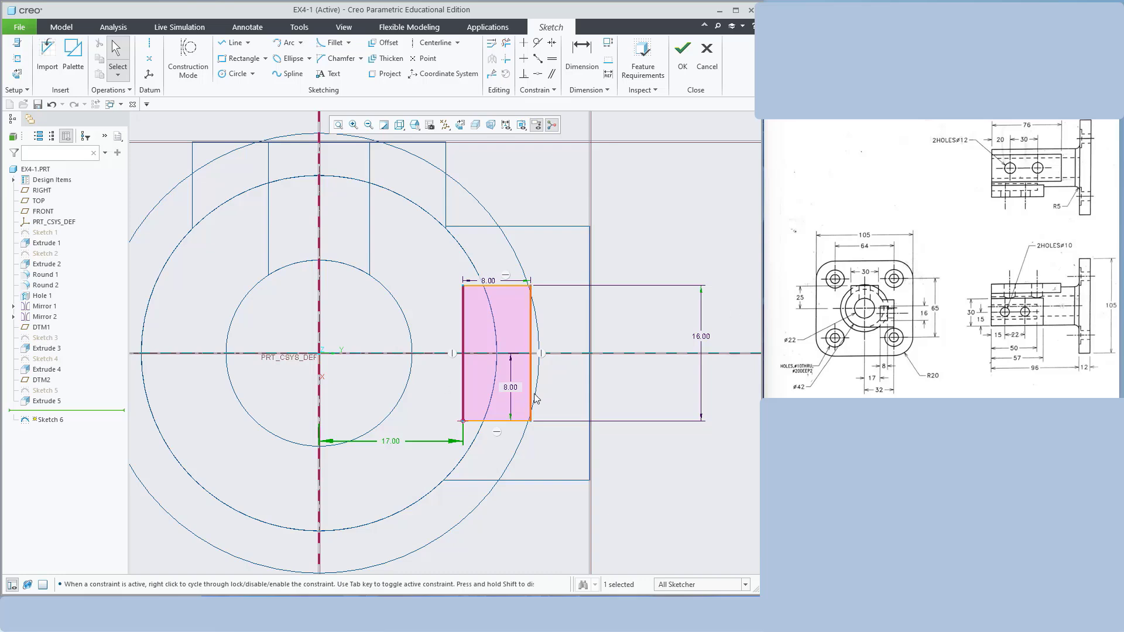
Replace the vertical 8.00 dimension with a new 7.00 one from the rectangle's bottom edge
{"action": "left_click", "coordinate": [511, 387]}
{"action": "key", "text": "Delete"}
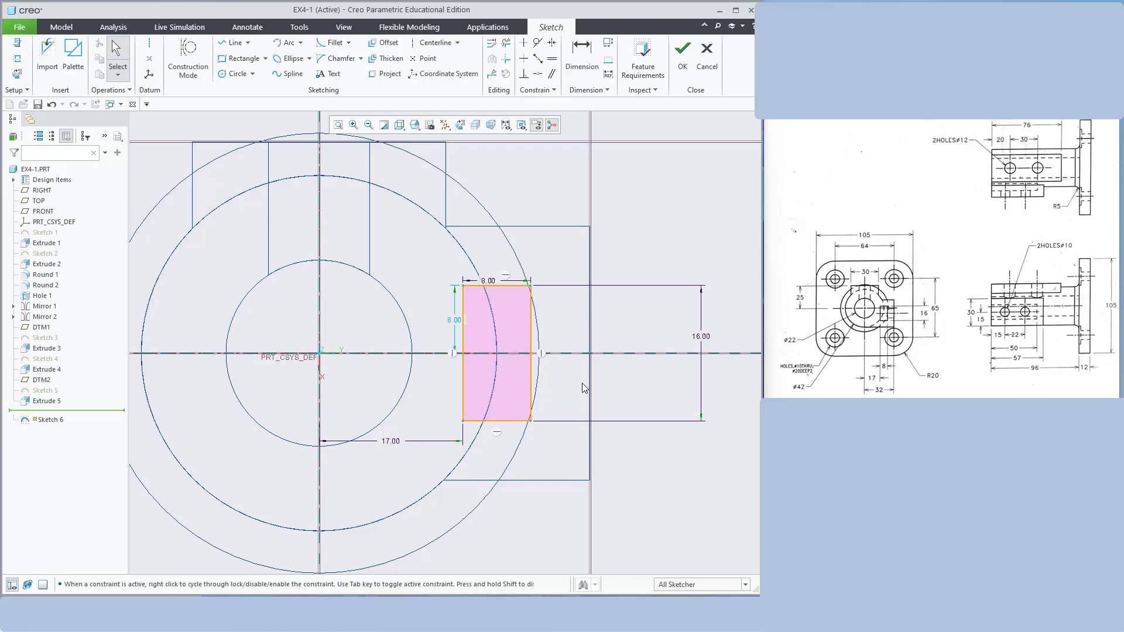
{"action": "left_click", "coordinate": [585, 63]}
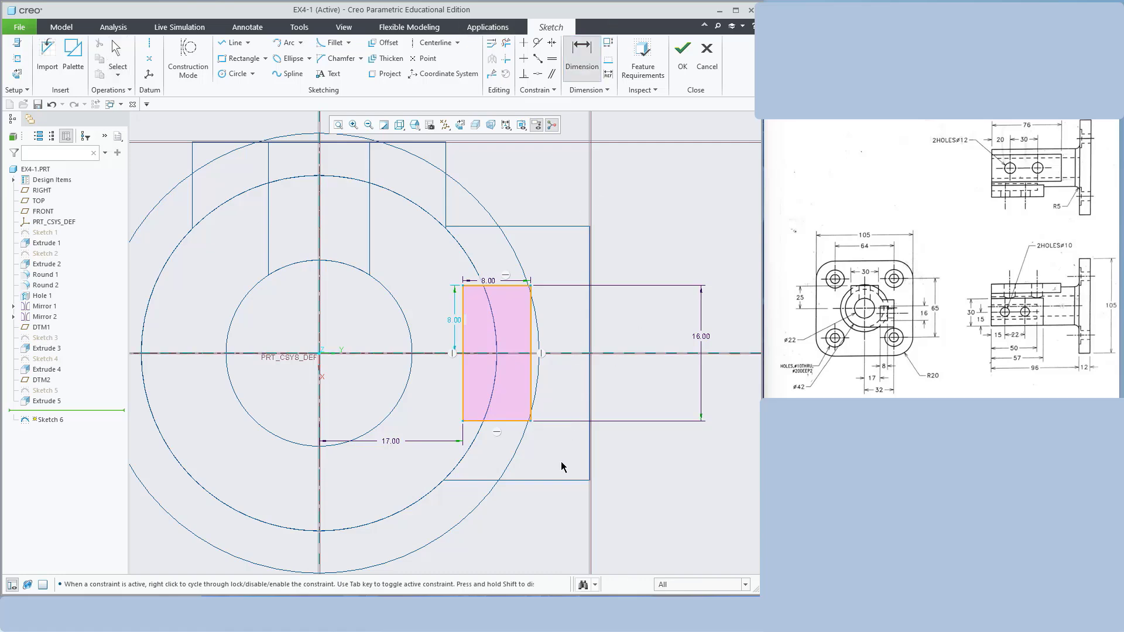
{"action": "left_click", "coordinate": [550, 480]}
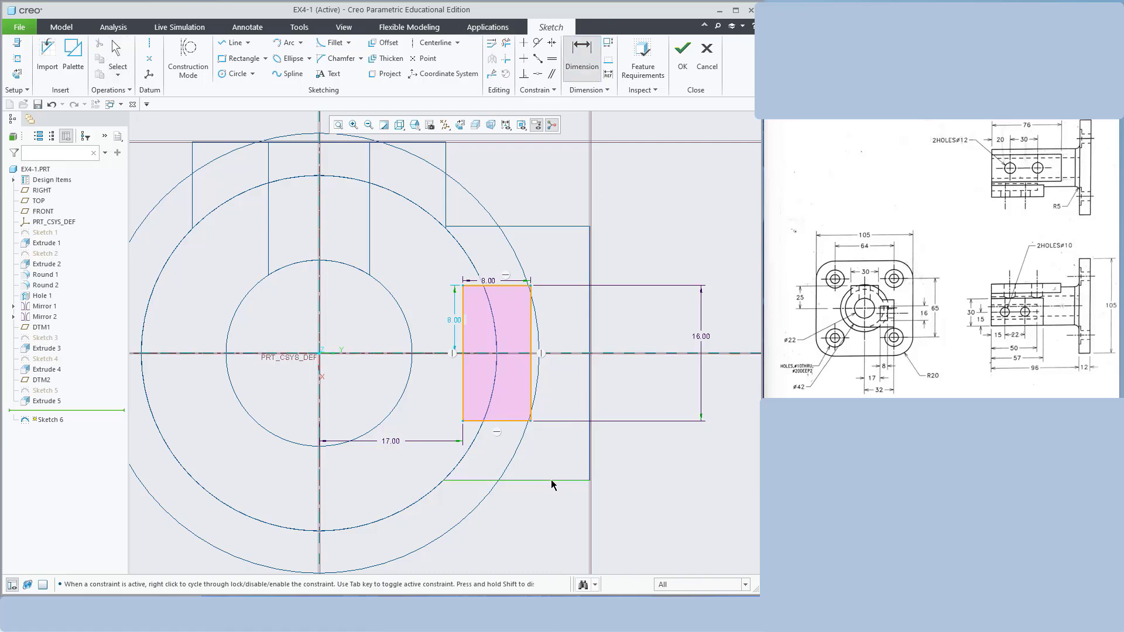
{"action": "left_click", "coordinate": [514, 420]}
{"action": "middle_click", "coordinate": [641, 444]}
Accept the 7.00 offset, finish Sketch 6, and switch the part to shaded display
{"action": "key", "text": "Return"}
{"action": "left_click", "coordinate": [682, 54]}
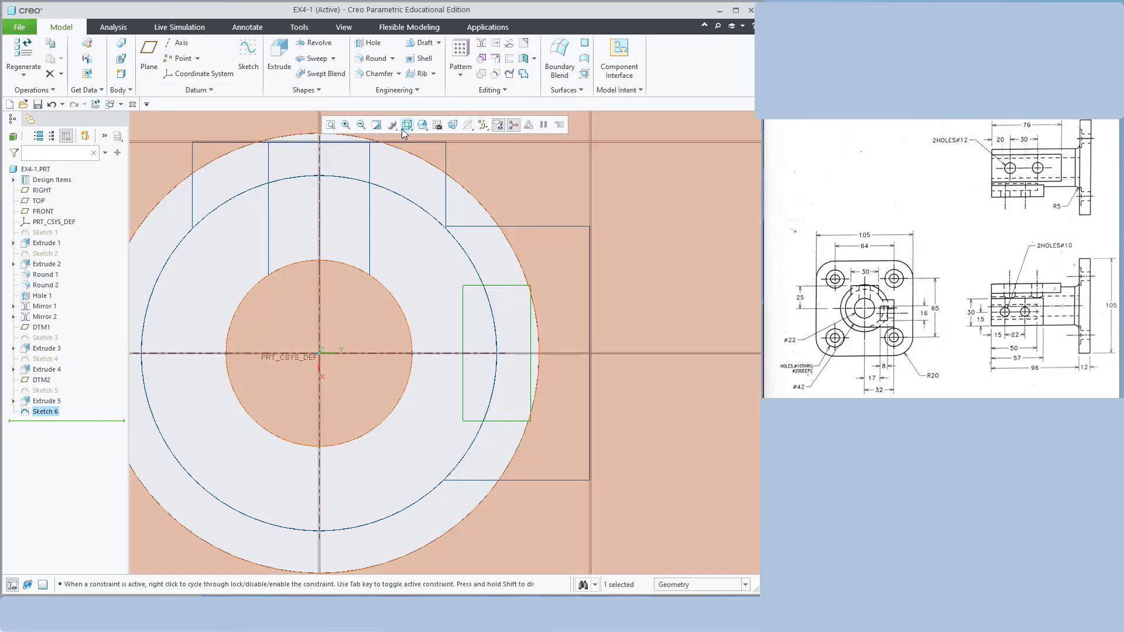
{"action": "left_click", "coordinate": [407, 124]}
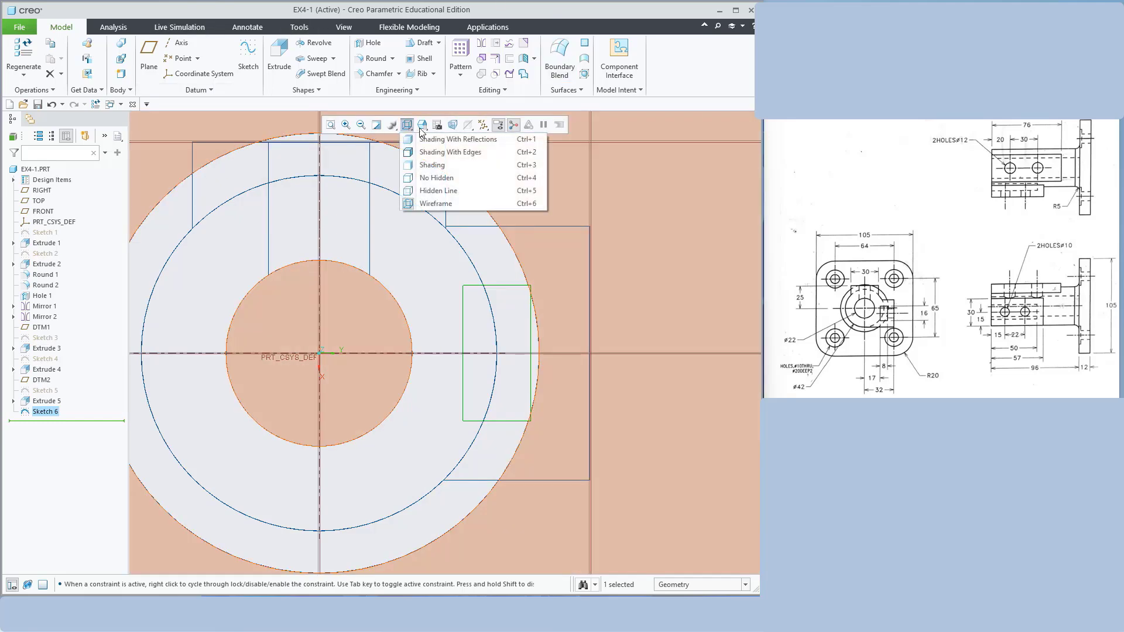
{"action": "left_click", "coordinate": [433, 165]}
{"action": "scroll", "coordinate": [508, 346], "scroll_direction": "up", "scroll_amount": 1}
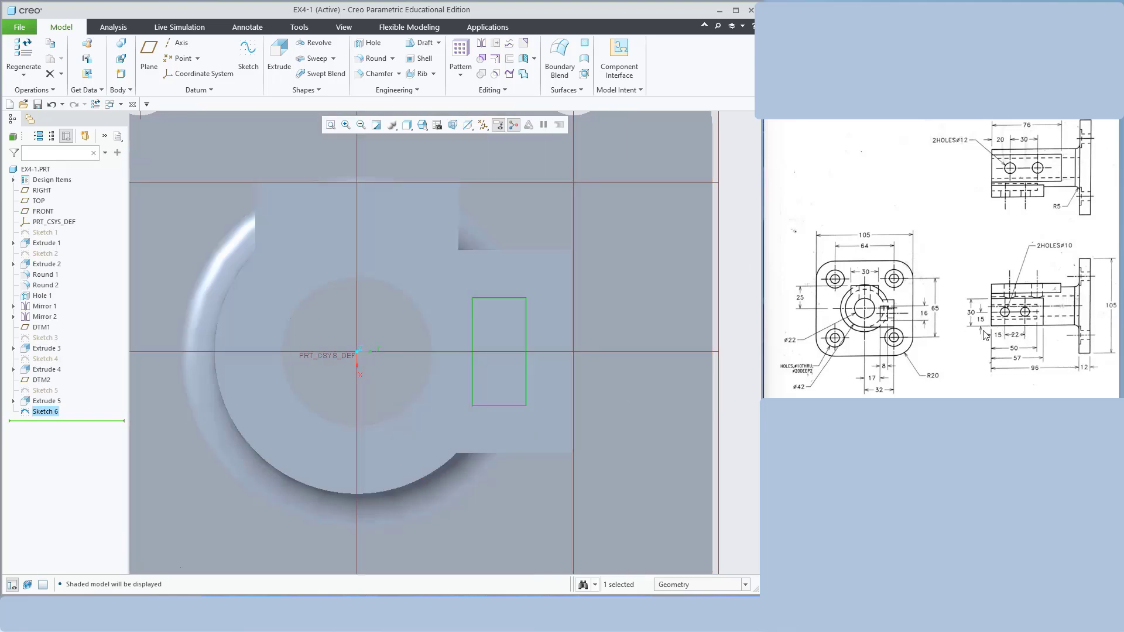
Reopen Sketch 5 for editing, viewed face-on to its sketch plane
{"action": "scroll", "coordinate": [661, 375], "scroll_direction": "up", "scroll_amount": 2}
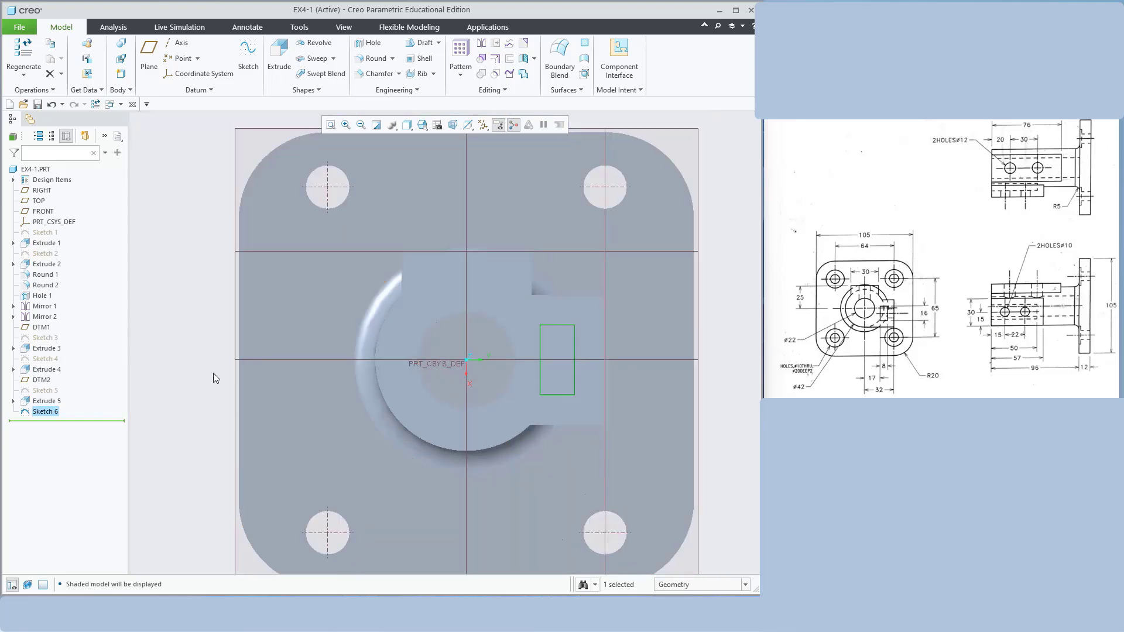
{"action": "middle_click_drag", "start_coordinate": [582, 279], "coordinate": [276, 404]}
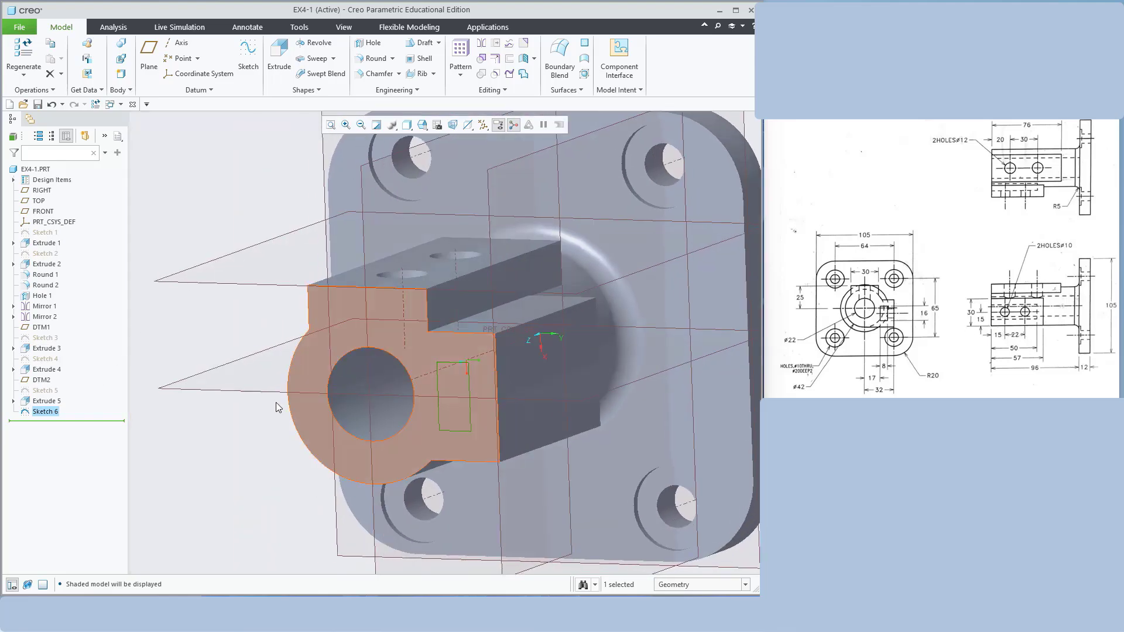
{"action": "left_click", "coordinate": [49, 391]}
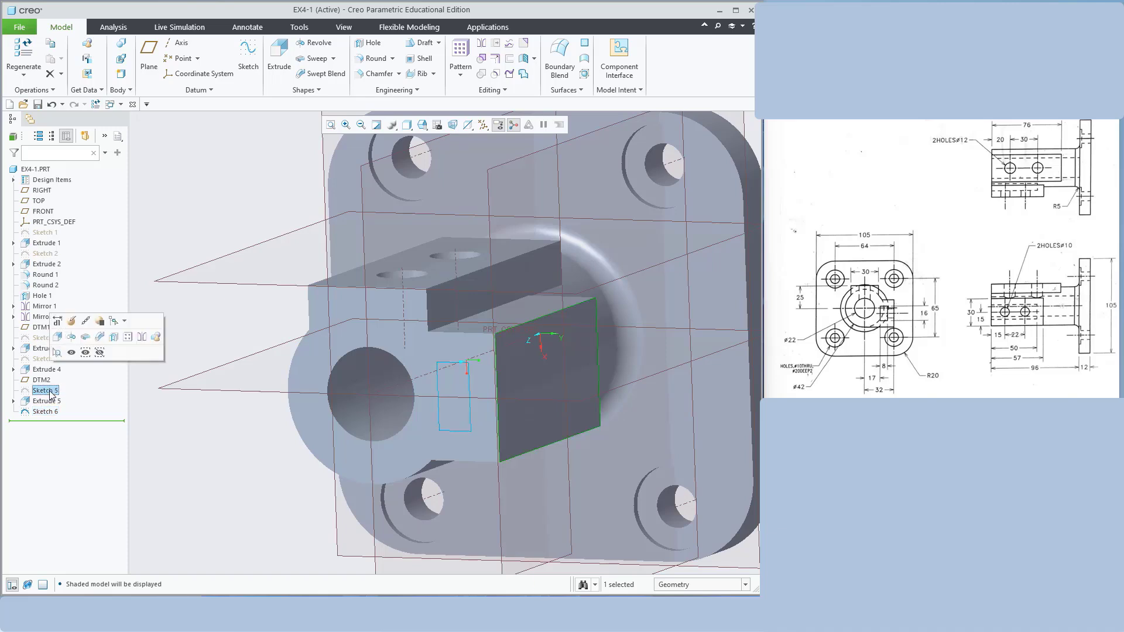
{"action": "left_click", "coordinate": [72, 321]}
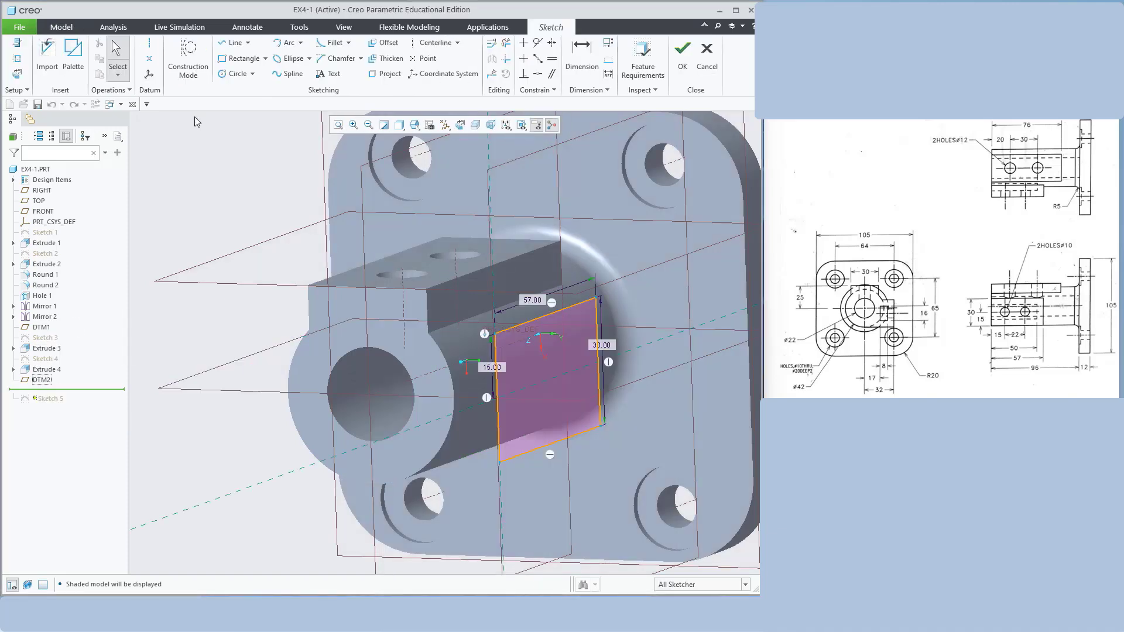
{"action": "left_click", "coordinate": [461, 127]}
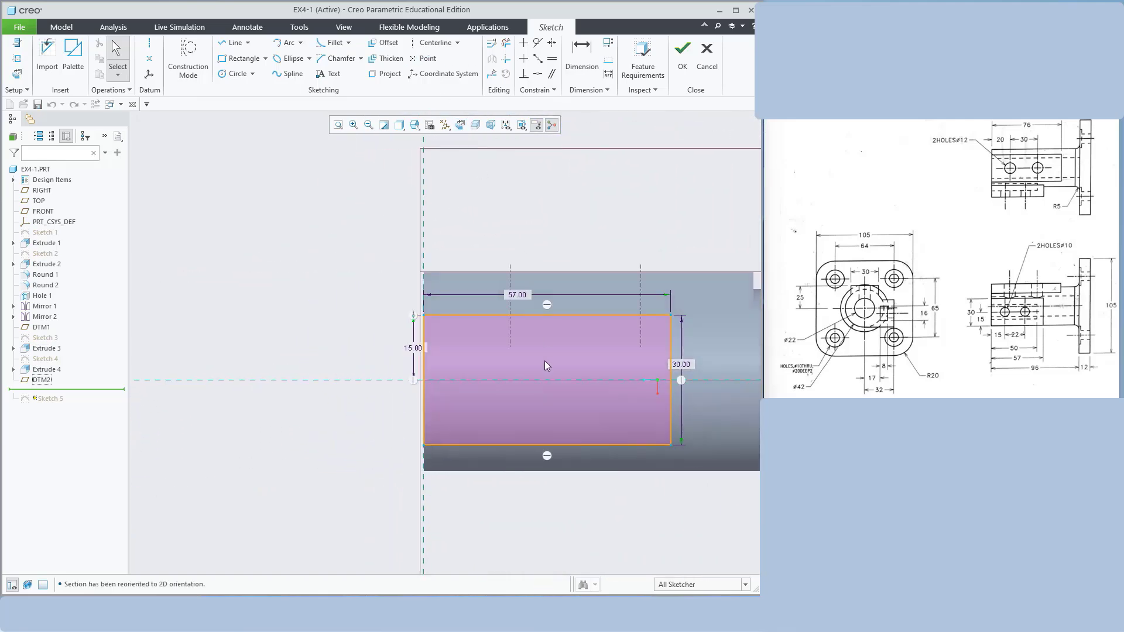
{"action": "left_click", "coordinate": [412, 347]}
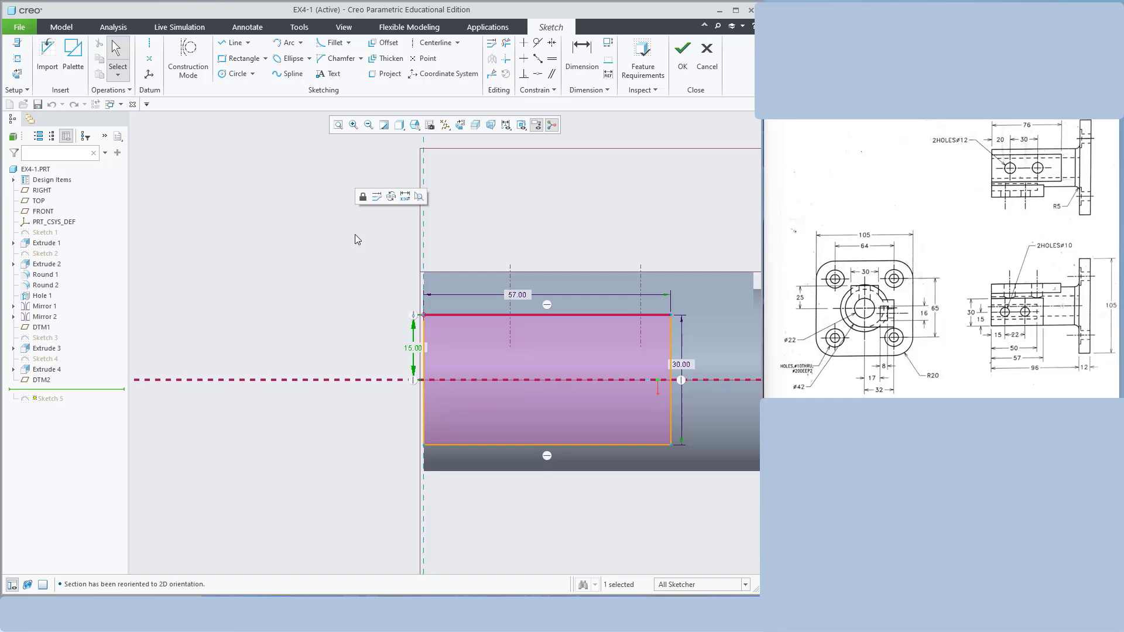
{"action": "left_click", "coordinate": [355, 235]}
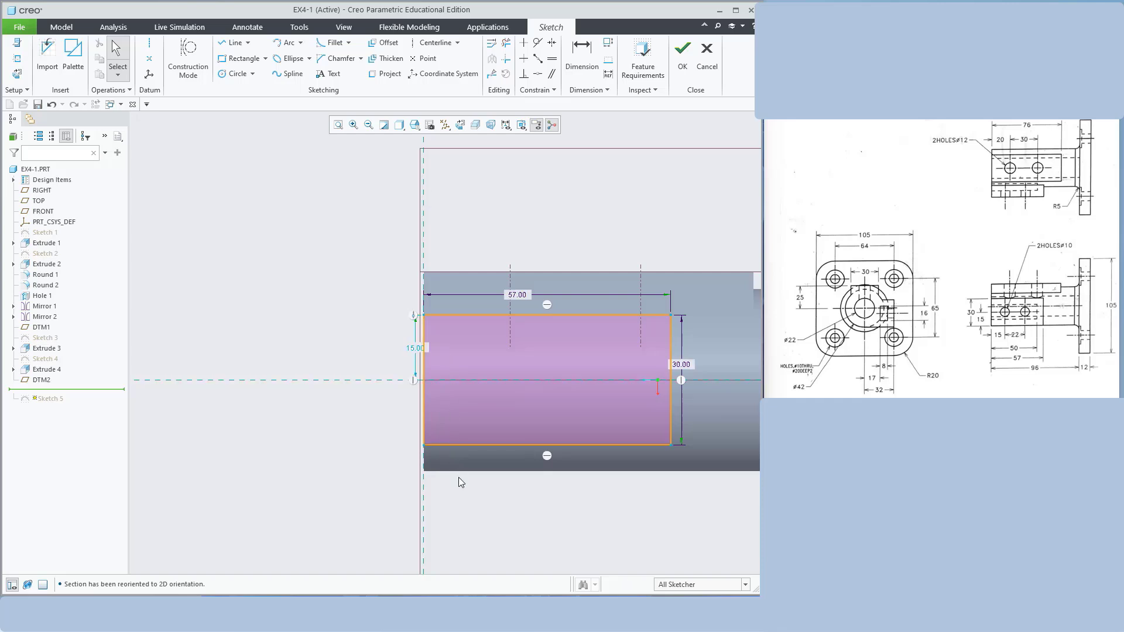
Dimension the rectangle's bottom edge to the part's lower edge at 0 and finish Sketch 5
{"action": "left_click", "coordinate": [582, 53]}
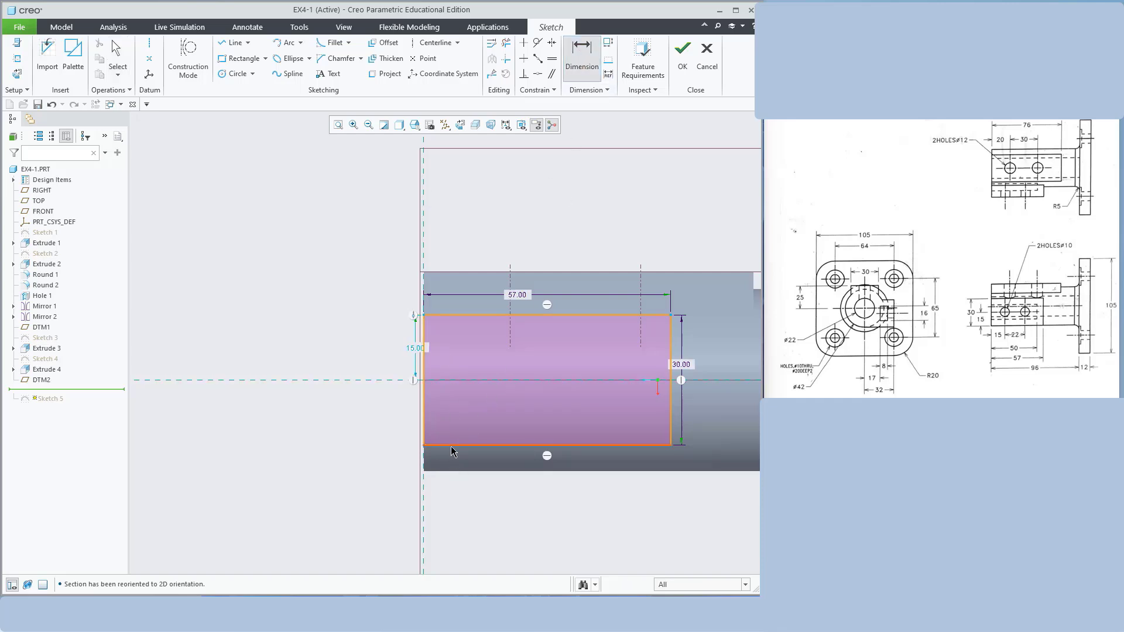
{"action": "left_click", "coordinate": [453, 445]}
{"action": "left_click", "coordinate": [455, 470]}
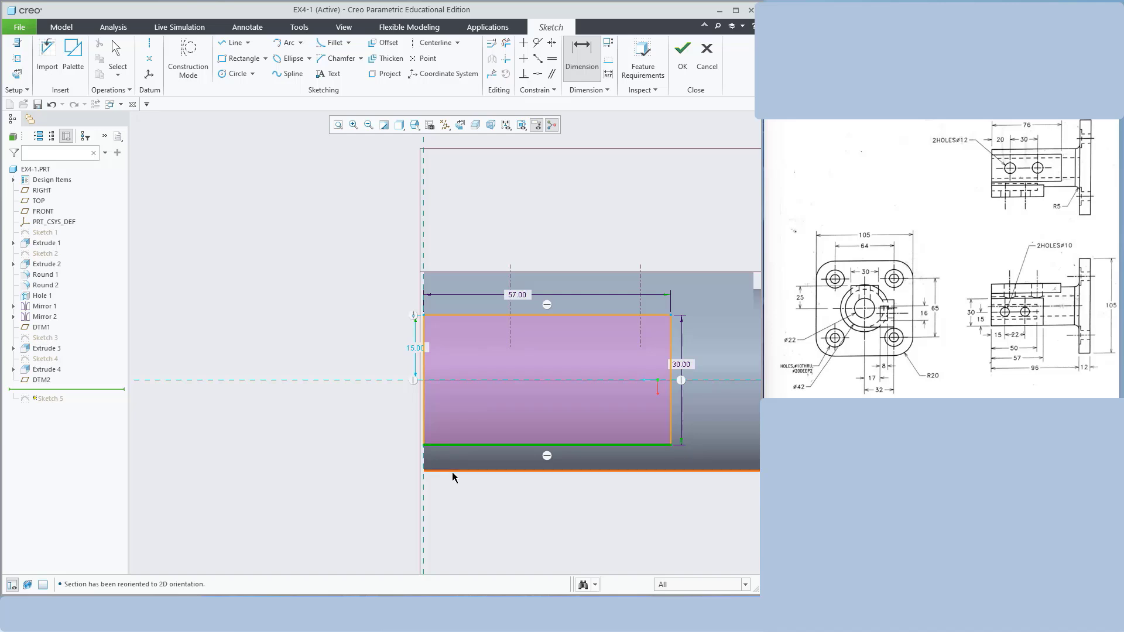
{"action": "middle_click", "coordinate": [396, 465]}
{"action": "type", "text": "0"}
{"action": "key", "text": "Return"}
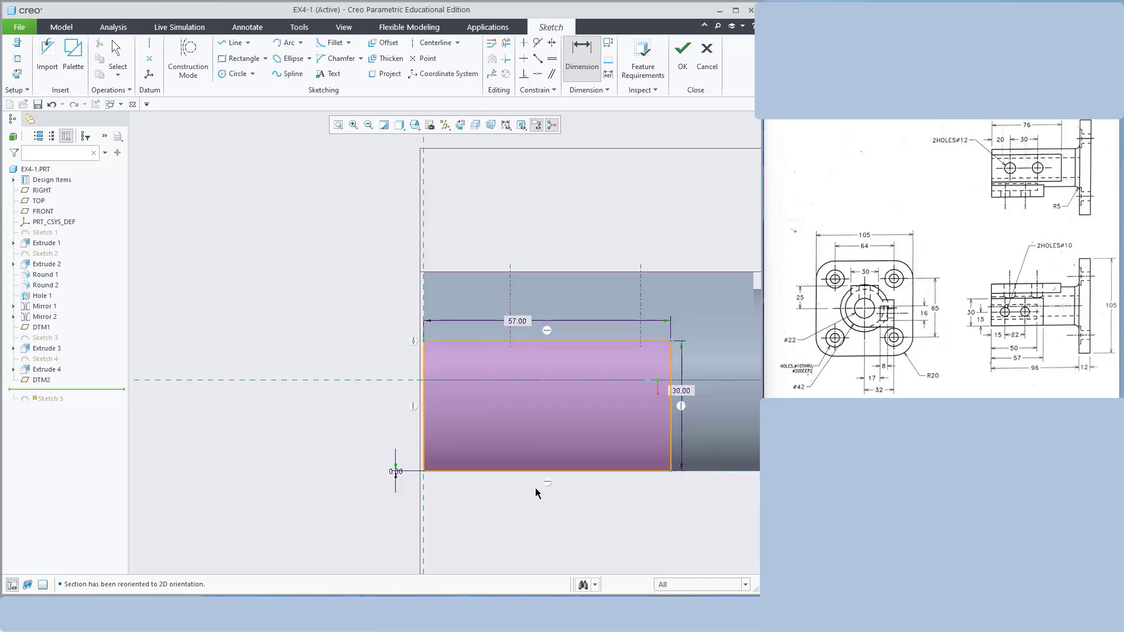
{"action": "left_click", "coordinate": [676, 69]}
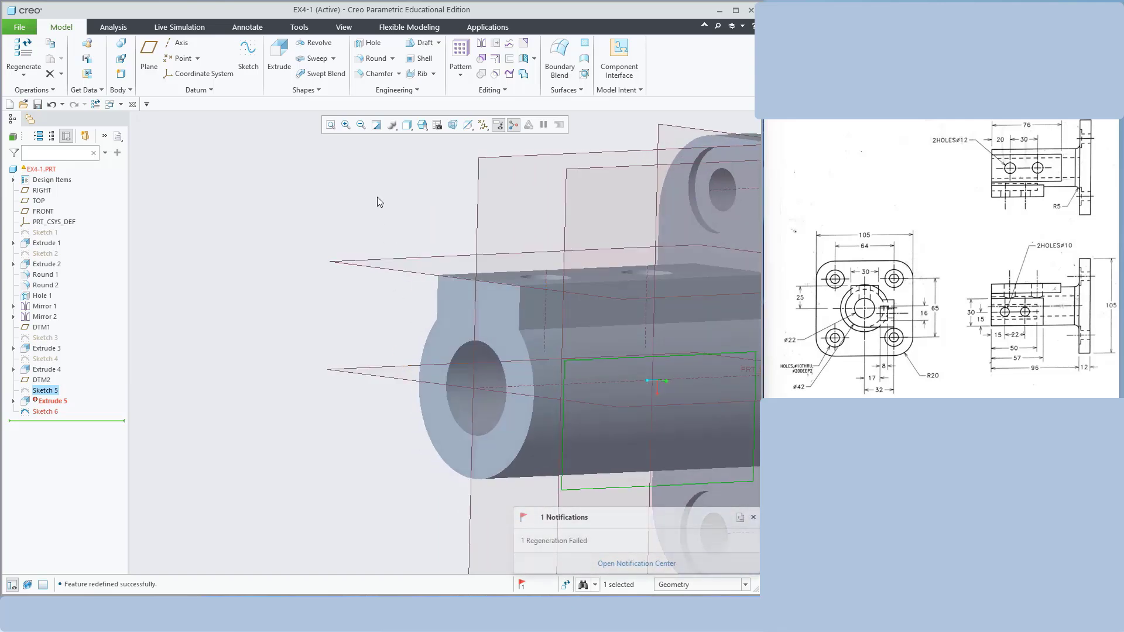
Reopen the failed Extrude 5's definition with the model shaded
{"action": "left_click", "coordinate": [53, 401]}
{"action": "left_click", "coordinate": [58, 347]}
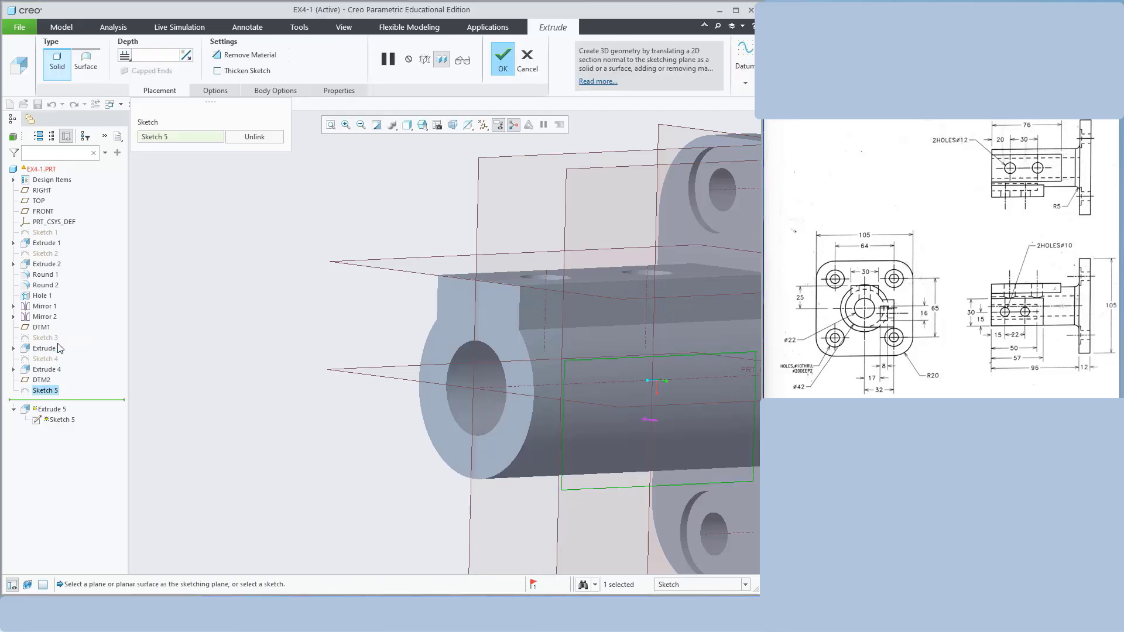
{"action": "scroll", "coordinate": [342, 310], "scroll_direction": "down", "scroll_amount": 3}
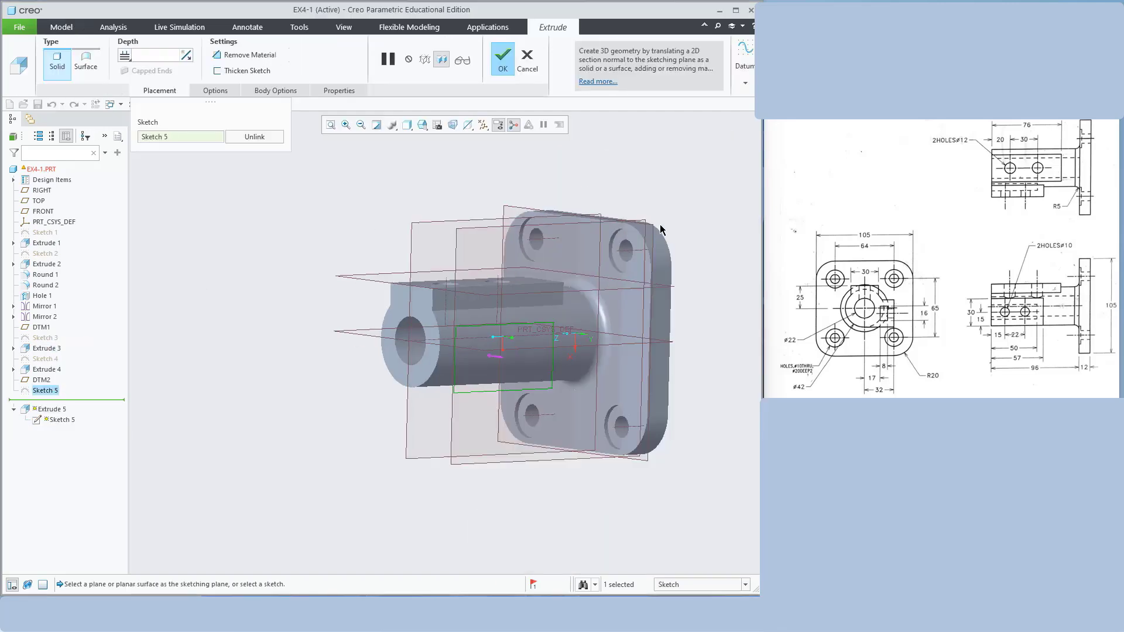
{"action": "scroll", "coordinate": [641, 168], "scroll_direction": "down", "scroll_amount": 2}
{"action": "left_click", "coordinate": [407, 124]}
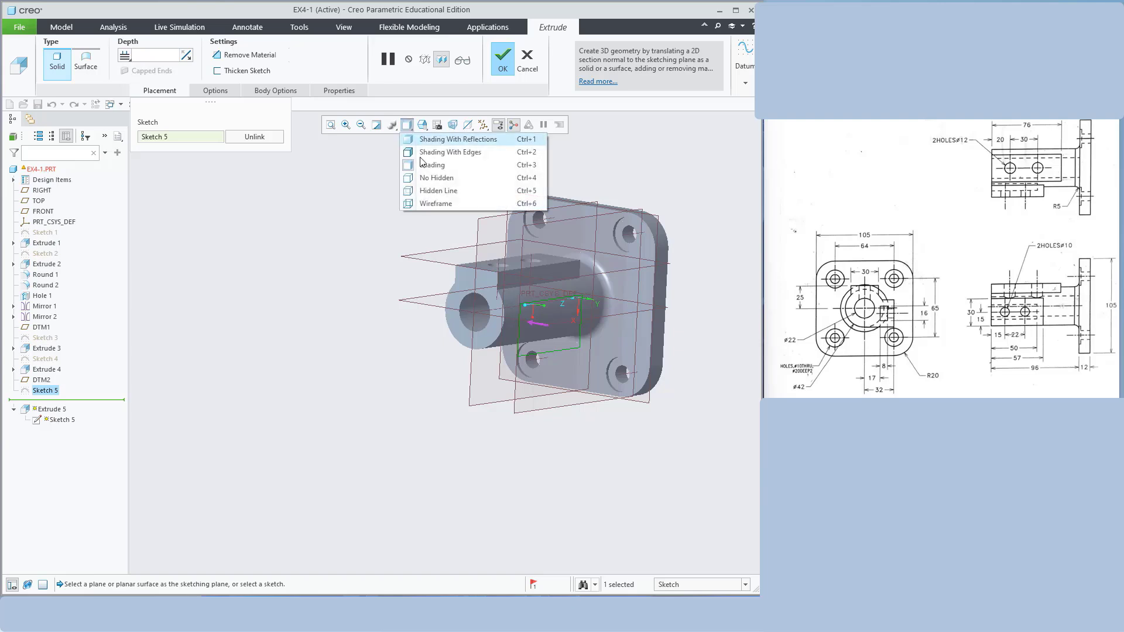
{"action": "left_click", "coordinate": [436, 166]}
{"action": "middle_click_drag", "start_coordinate": [681, 198], "coordinate": [700, 182]}
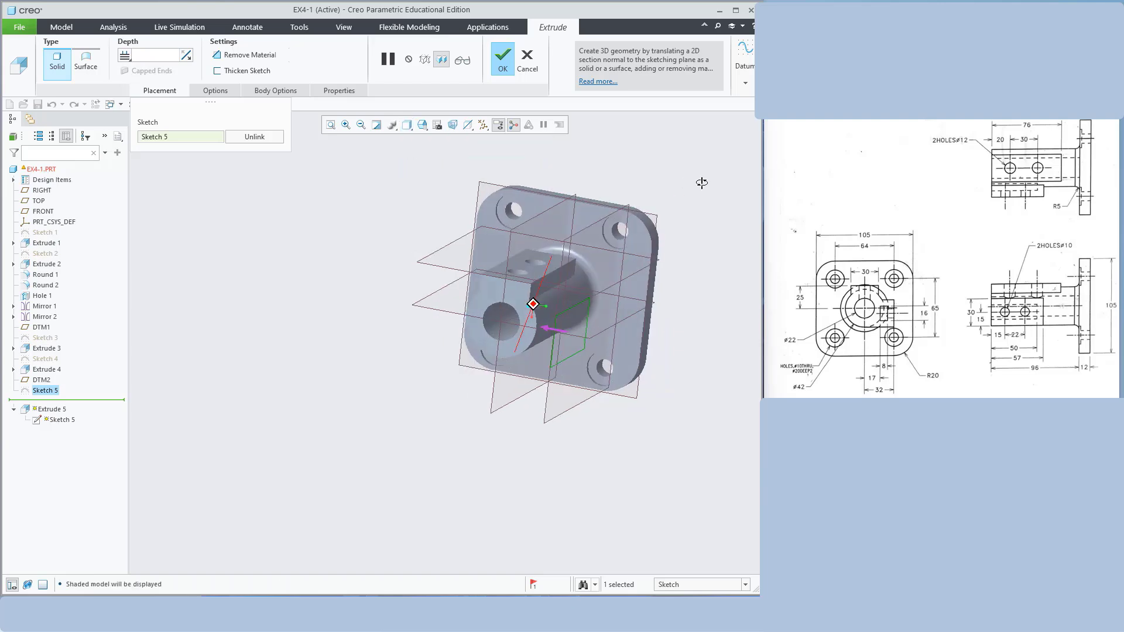
{"action": "scroll", "coordinate": [541, 376], "scroll_direction": "up", "scroll_amount": 4}
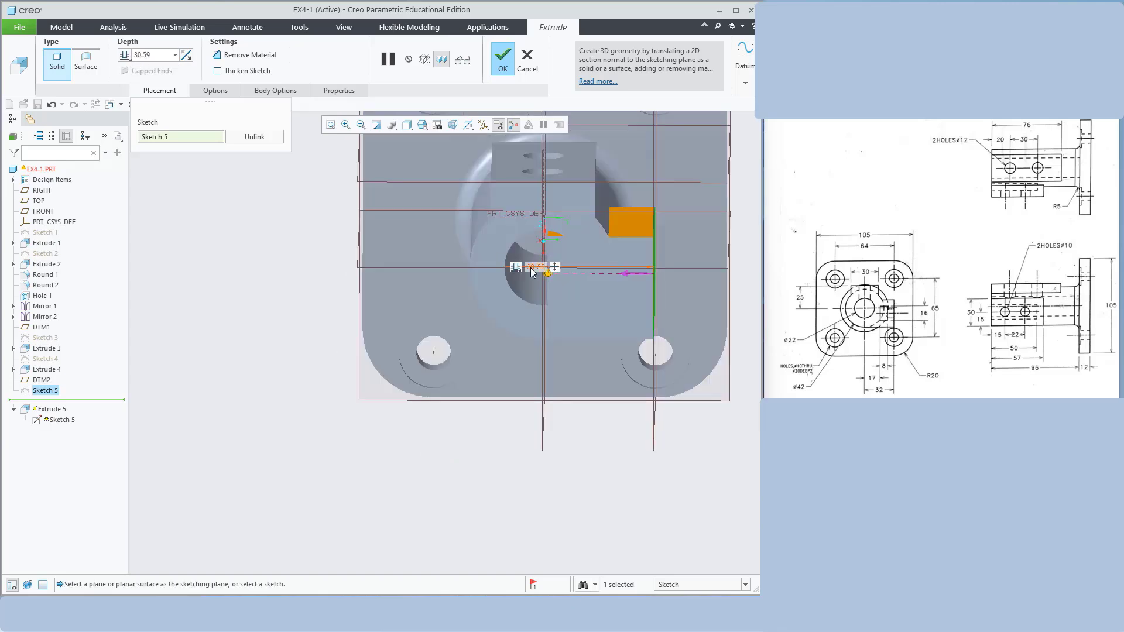
Set the Extrude 5 cut depth to 30 and finish the redefinition
{"action": "type", "text": "30"}
{"action": "key", "text": "Return"}
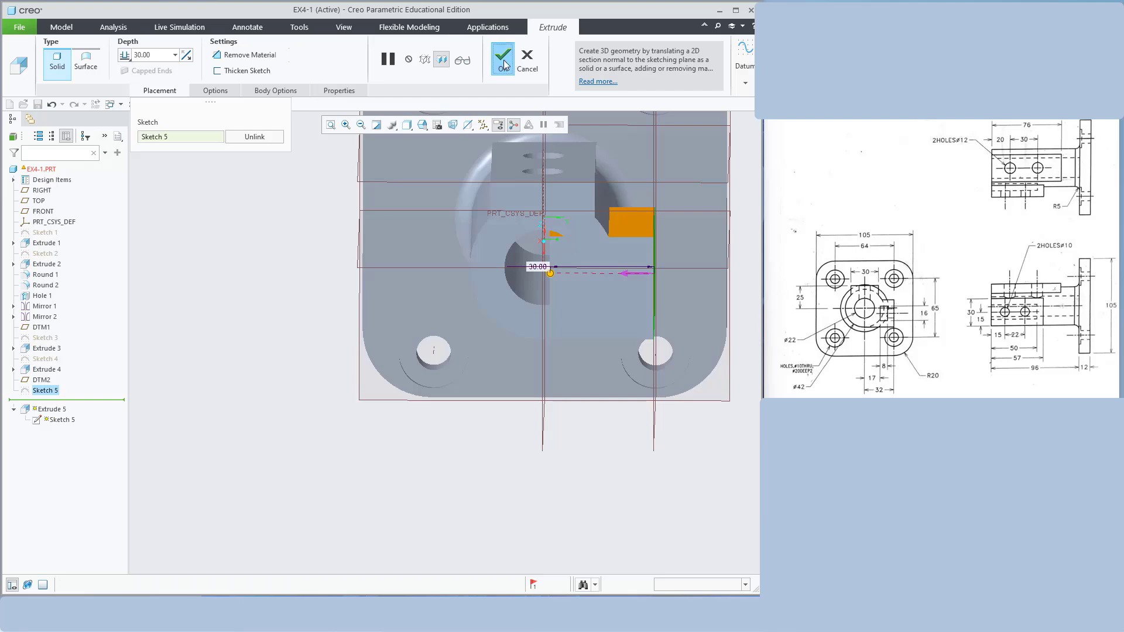
{"action": "left_click", "coordinate": [504, 59]}
{"action": "middle_click_drag", "start_coordinate": [637, 382], "coordinate": [406, 353]}
{"action": "left_click", "coordinate": [409, 357]}
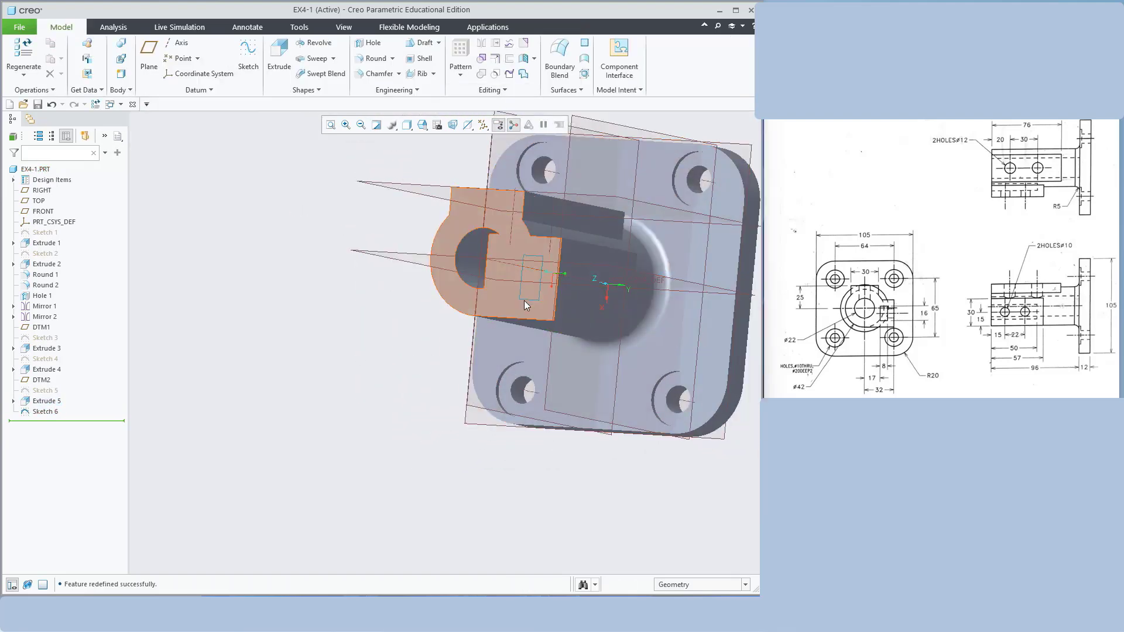
Reopen Sketch 6 in a face-on wireframe view and accept its 8 by 16 keyway rectangle
{"action": "left_click", "coordinate": [45, 412]}
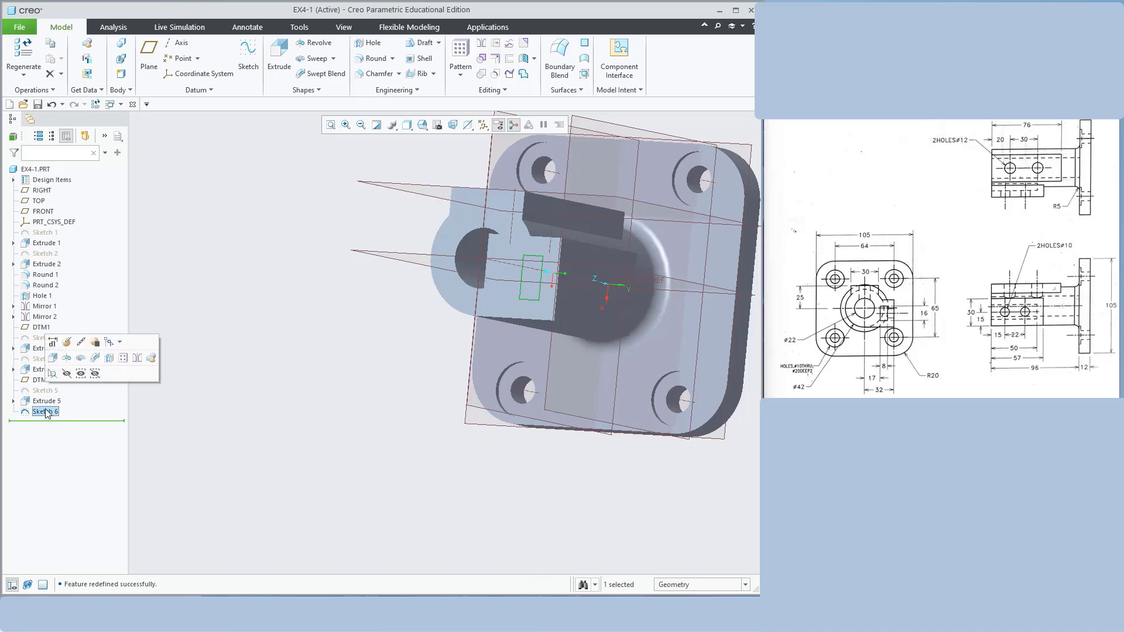
{"action": "left_click", "coordinate": [67, 348]}
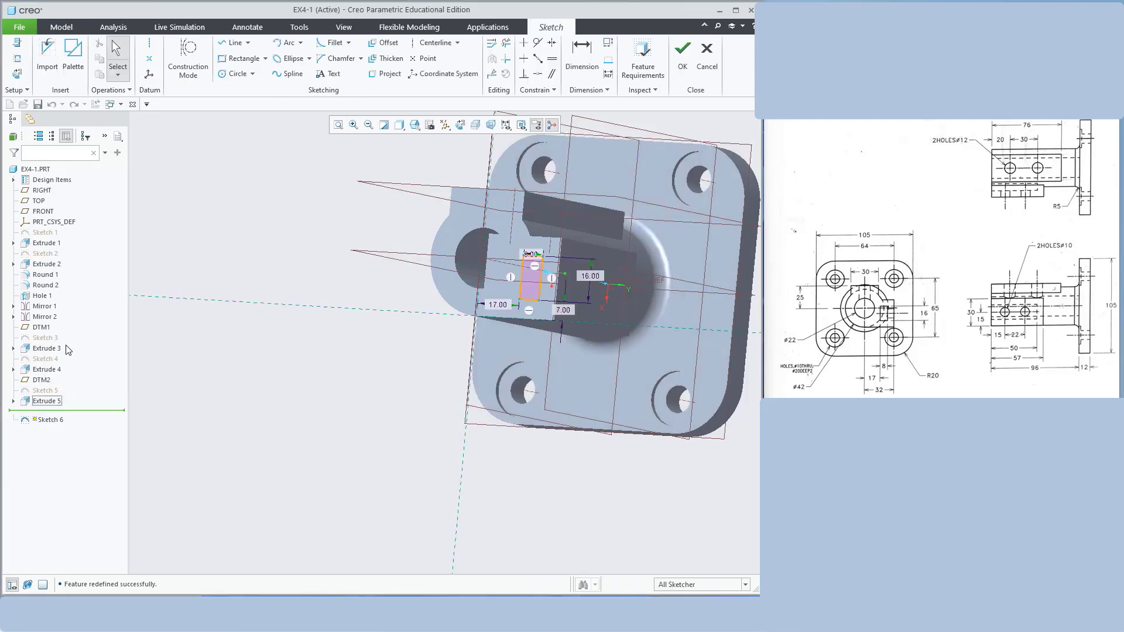
{"action": "left_click", "coordinate": [490, 125]}
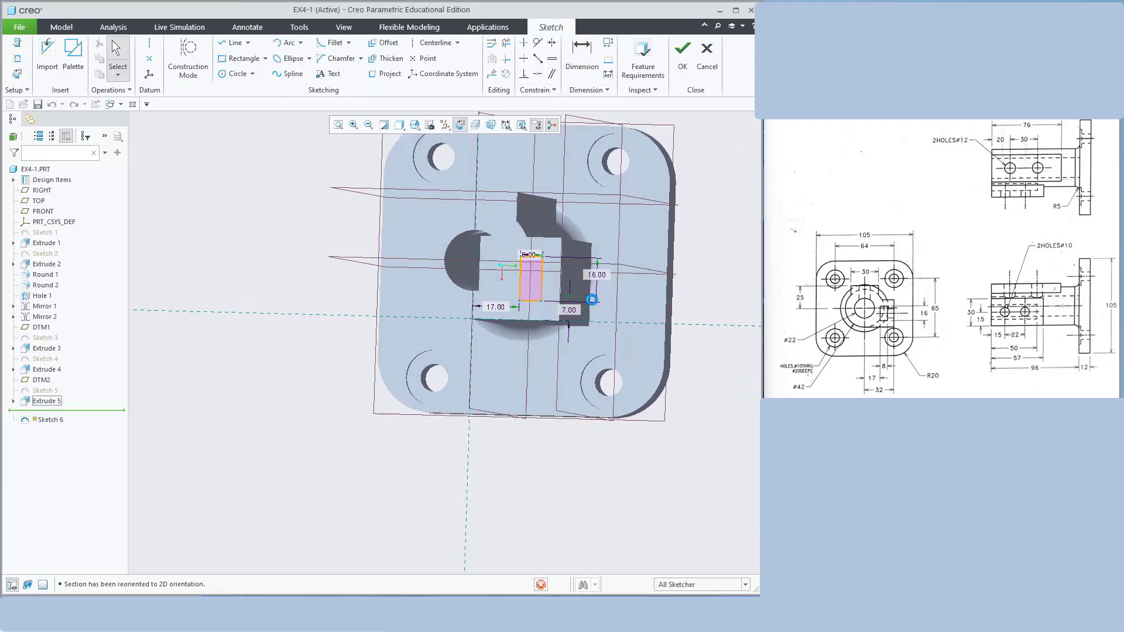
{"action": "scroll", "coordinate": [560, 303], "scroll_direction": "up", "scroll_amount": 3}
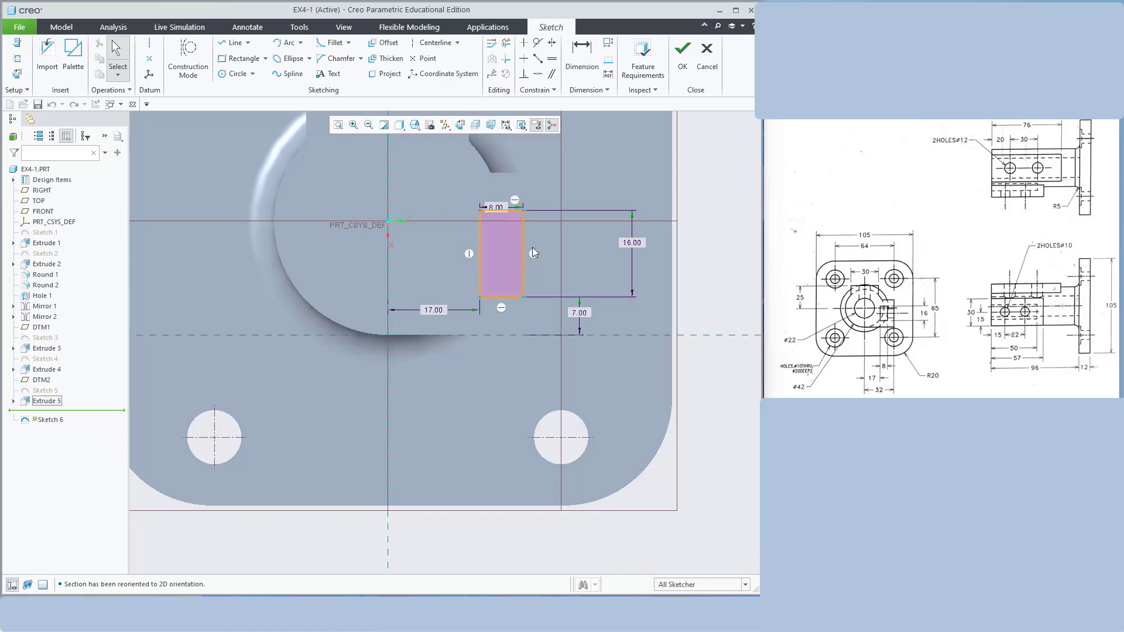
{"action": "left_click", "coordinate": [399, 126]}
{"action": "left_click", "coordinate": [425, 204]}
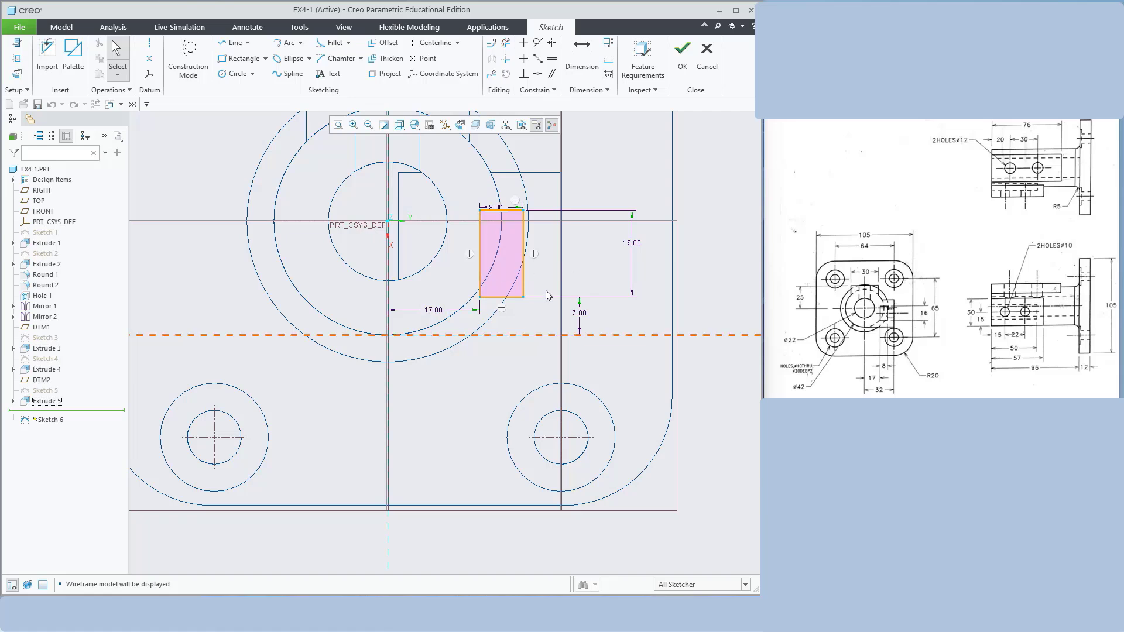
{"action": "left_click", "coordinate": [684, 58]}
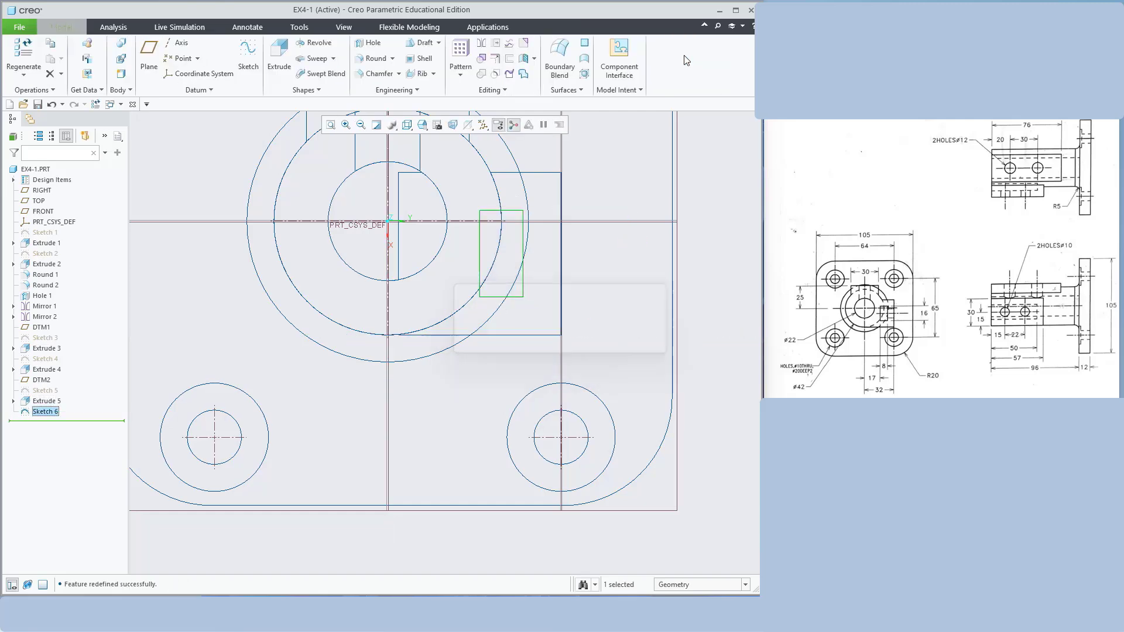
Extrude Sketch 6 as a material-removing cut 50 deep, creating Extrude 6
{"action": "left_click", "coordinate": [276, 56]}
{"action": "mouse_move", "coordinate": [550, 308]}
{"action": "middle_mouse_down"}
{"action": "mouse_move", "coordinate": [623, 276]}
{"action": "mouse_move", "coordinate": [431, 296]}
{"action": "middle_mouse_up"}
{"action": "left_click", "coordinate": [408, 125]}
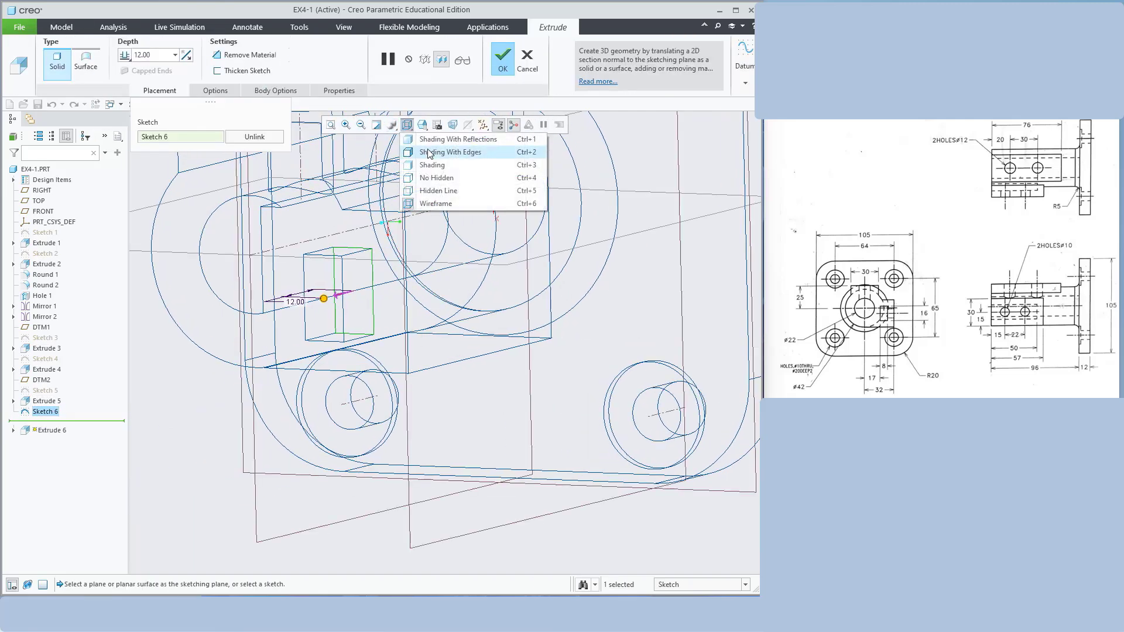
{"action": "left_click", "coordinate": [431, 165]}
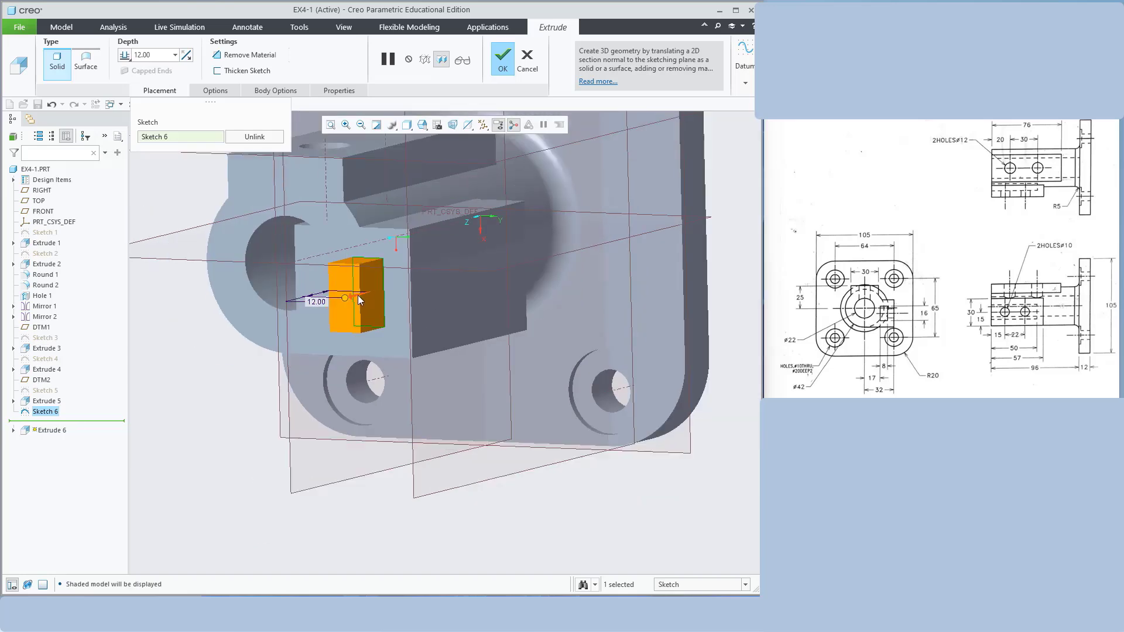
{"action": "left_click", "coordinate": [357, 295]}
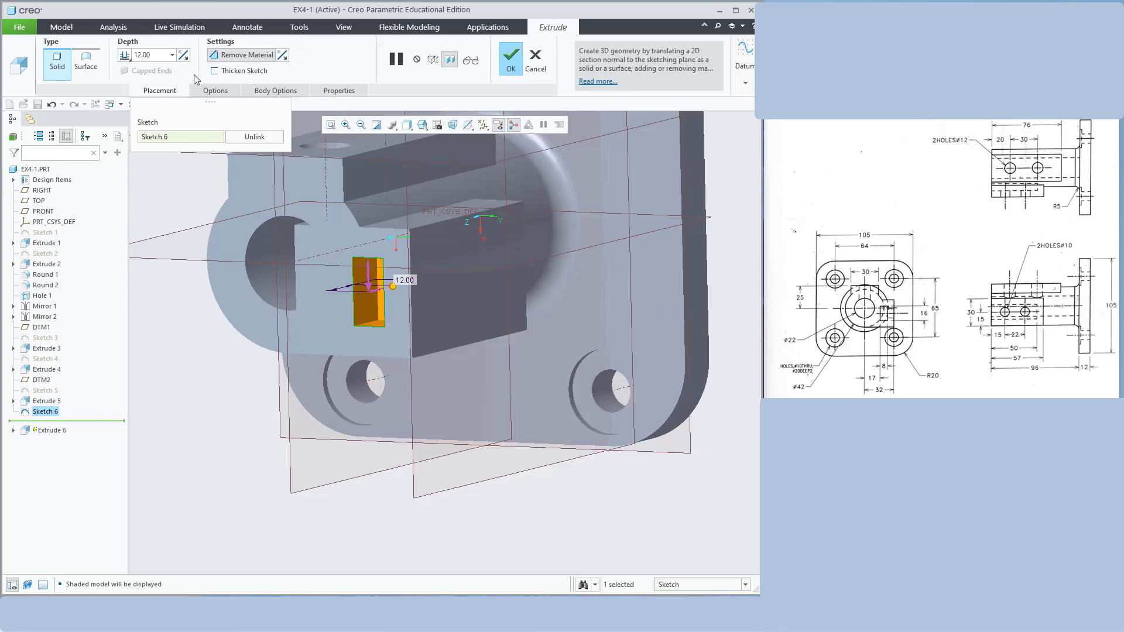
{"action": "double_click", "coordinate": [153, 55]}
{"action": "type", "text": "50"}
{"action": "key", "text": "Return"}
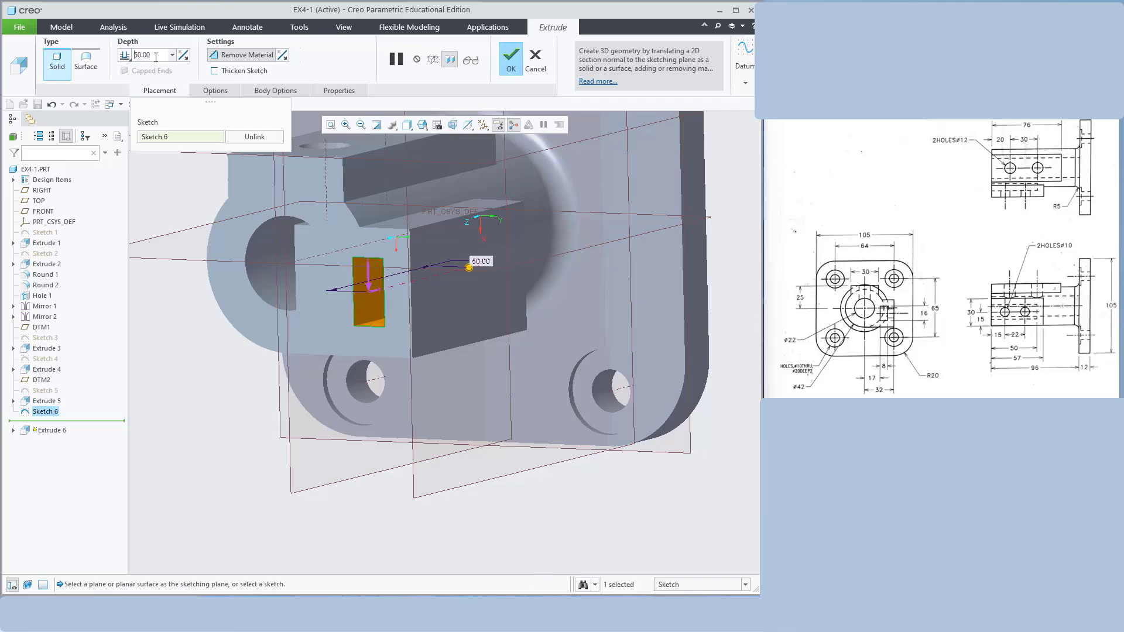
{"action": "middle_click_drag", "start_coordinate": [632, 270], "coordinate": [394, 233]}
{"action": "left_click", "coordinate": [510, 64]}
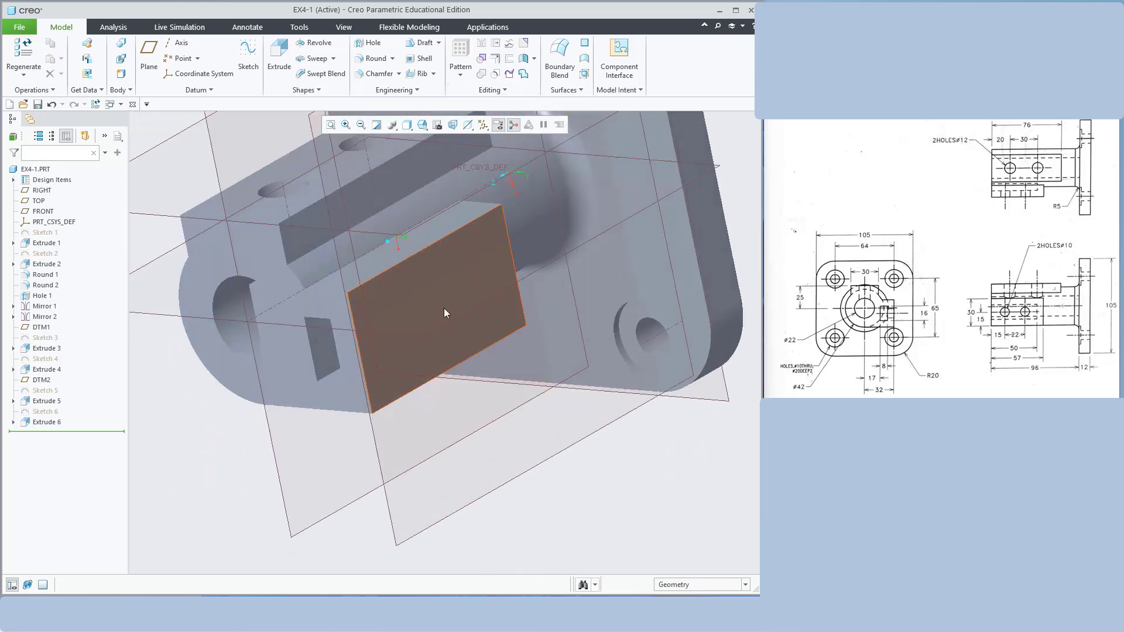
Pick Extrude 5's flat cut face on the boss and start Sketch 7 there, viewed face-on
{"action": "middle_click_drag", "start_coordinate": [553, 350], "coordinate": [560, 376]}
{"action": "middle_click_drag", "start_coordinate": [684, 399], "coordinate": [646, 361]}
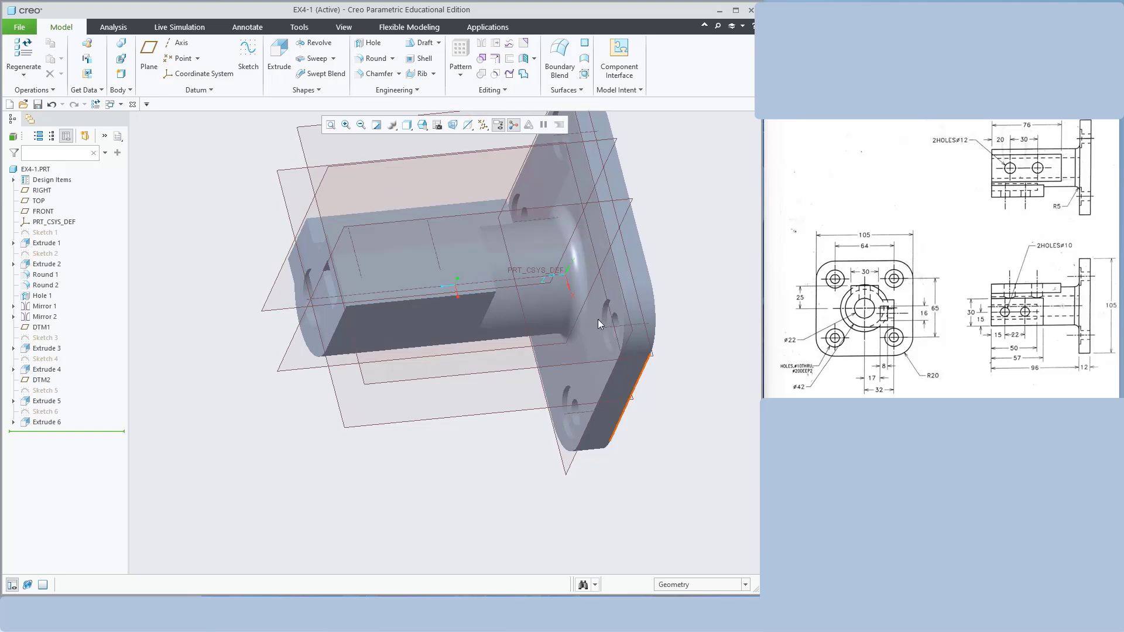
{"action": "key", "text": "ctrl+d"}
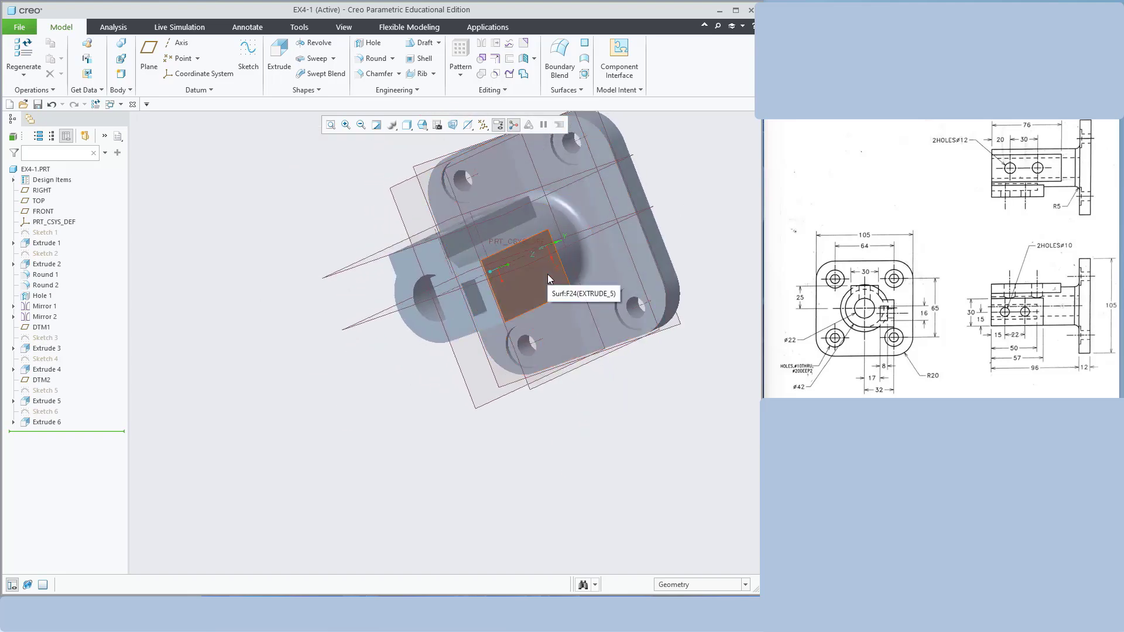
{"action": "left_click", "coordinate": [546, 274]}
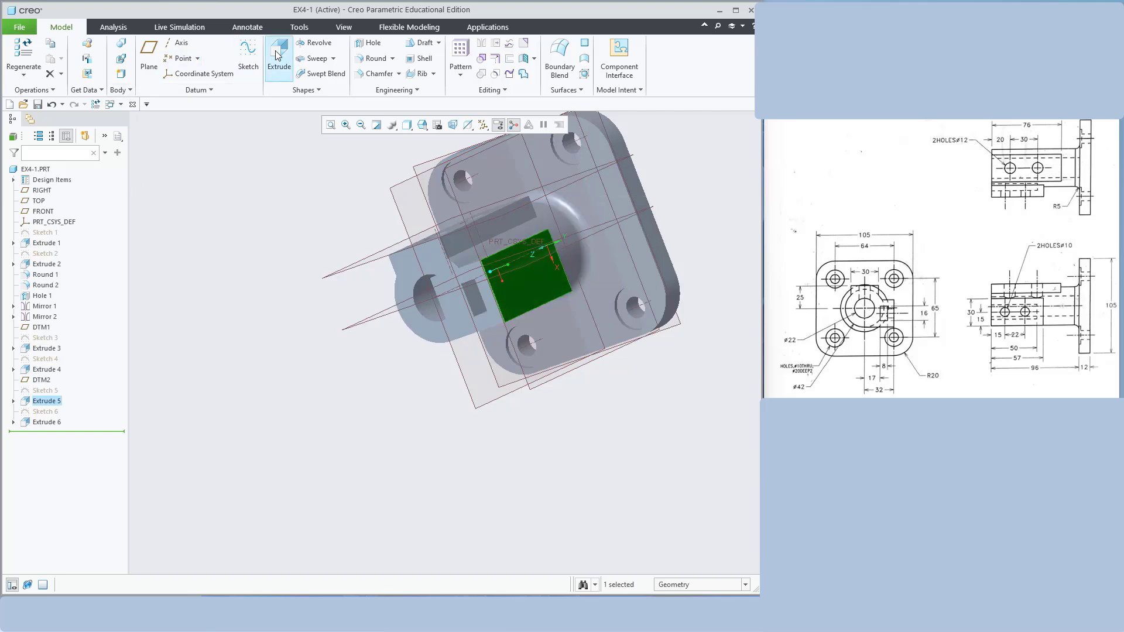
{"action": "left_click", "coordinate": [248, 56]}
{"action": "left_click", "coordinate": [461, 125]}
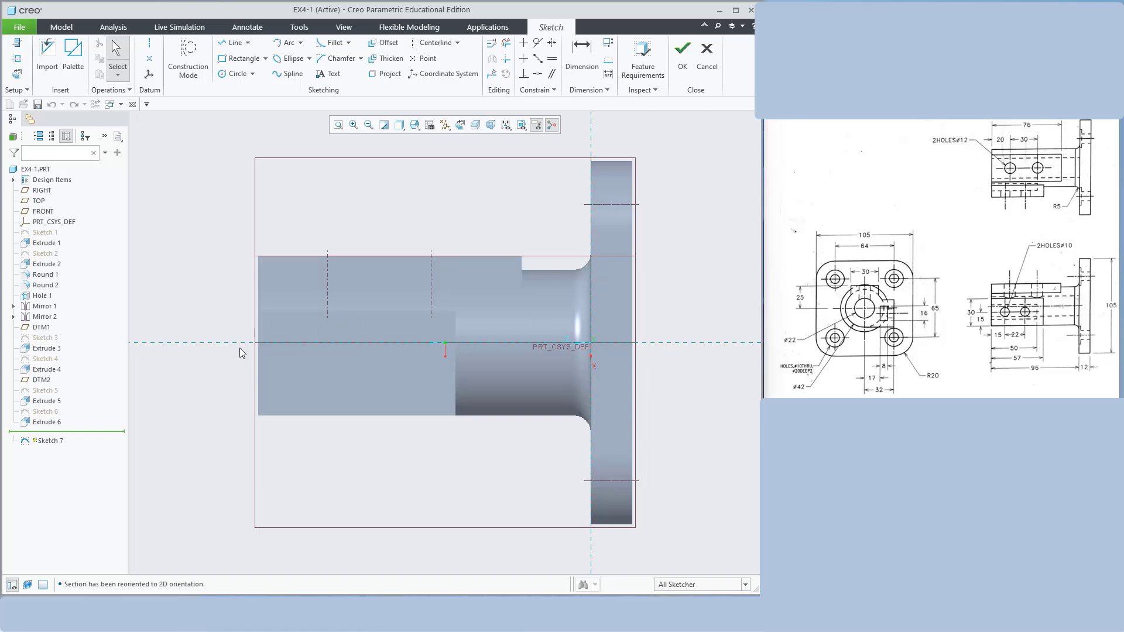
Draw the first circle near the left end in Hidden Line display and set its diameter to 10
{"action": "left_click", "coordinate": [236, 73]}
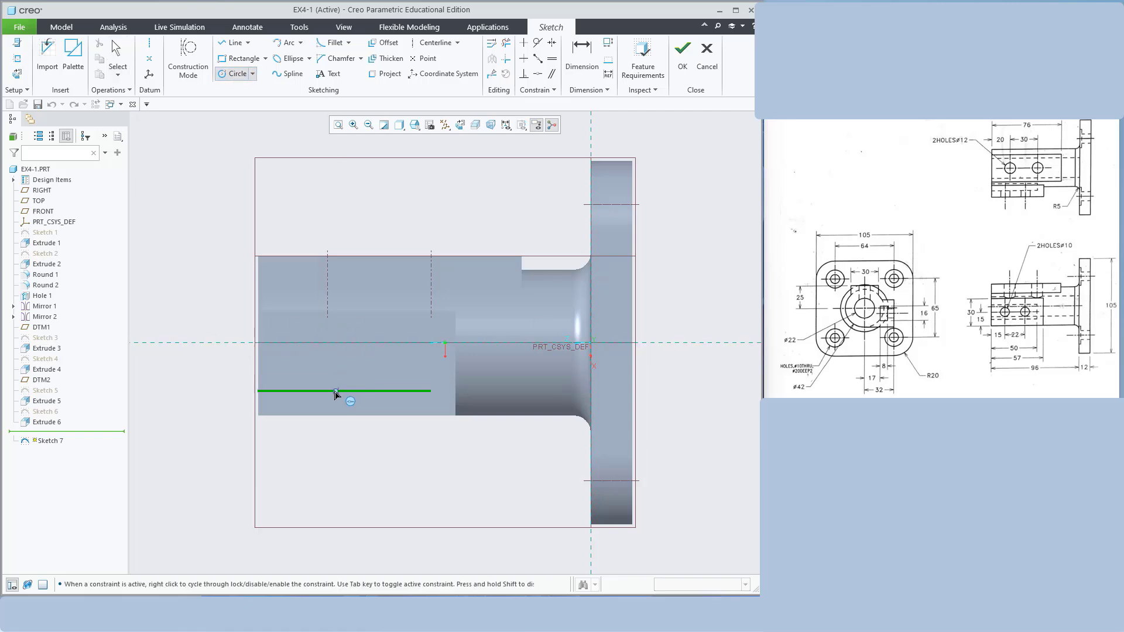
{"action": "left_click", "coordinate": [298, 374]}
{"action": "left_click", "coordinate": [303, 391]}
{"action": "middle_click", "coordinate": [398, 196]}
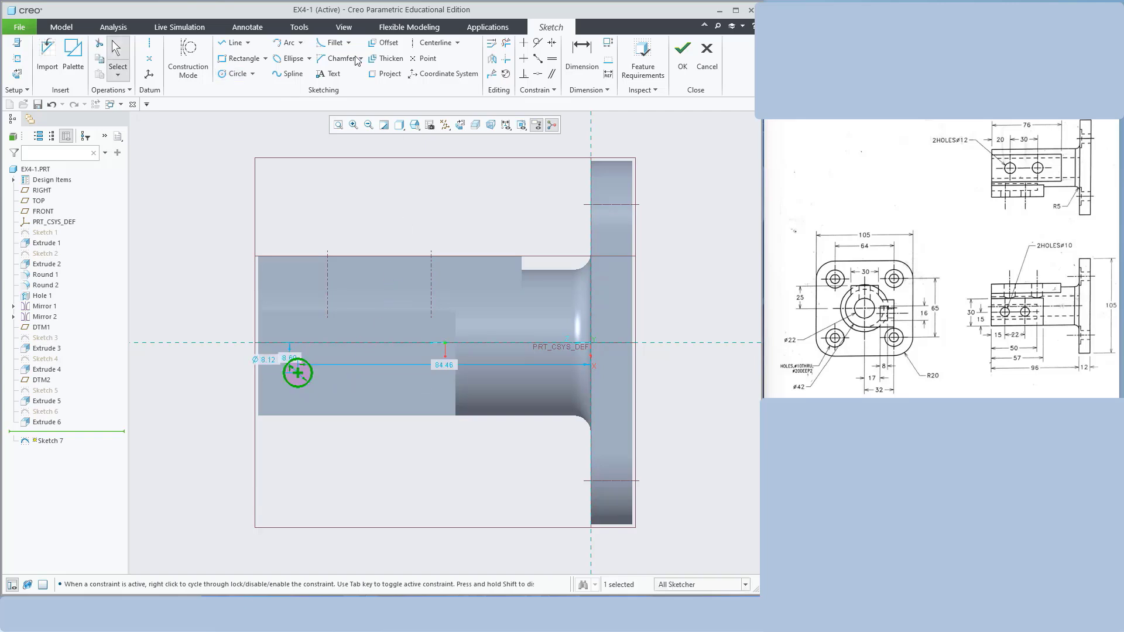
{"action": "left_click", "coordinate": [399, 126]}
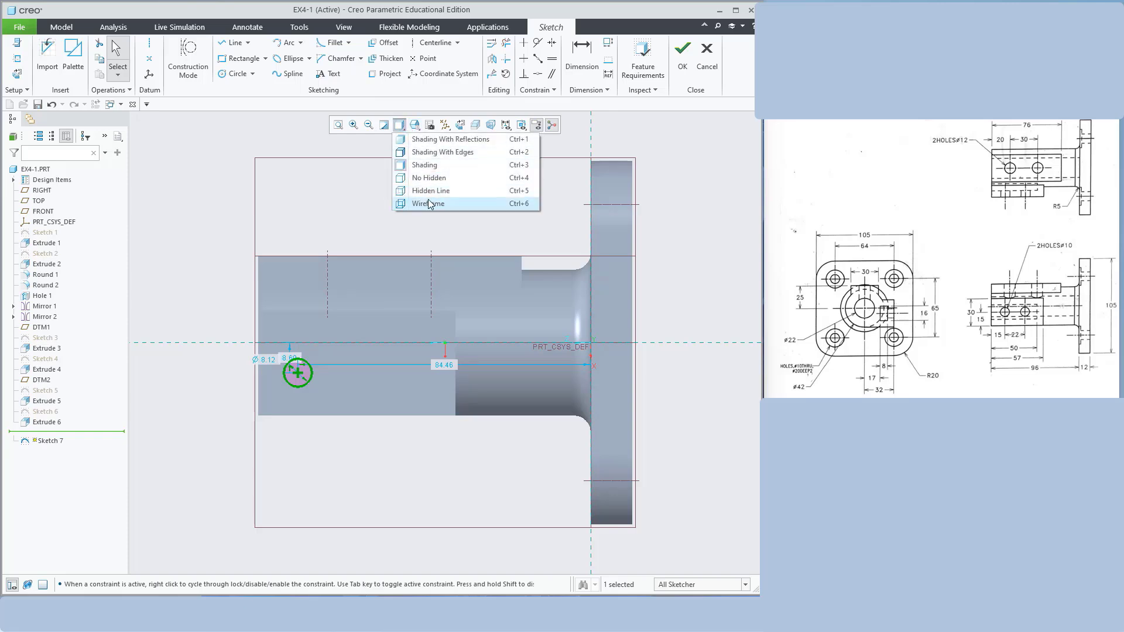
{"action": "left_click", "coordinate": [429, 190]}
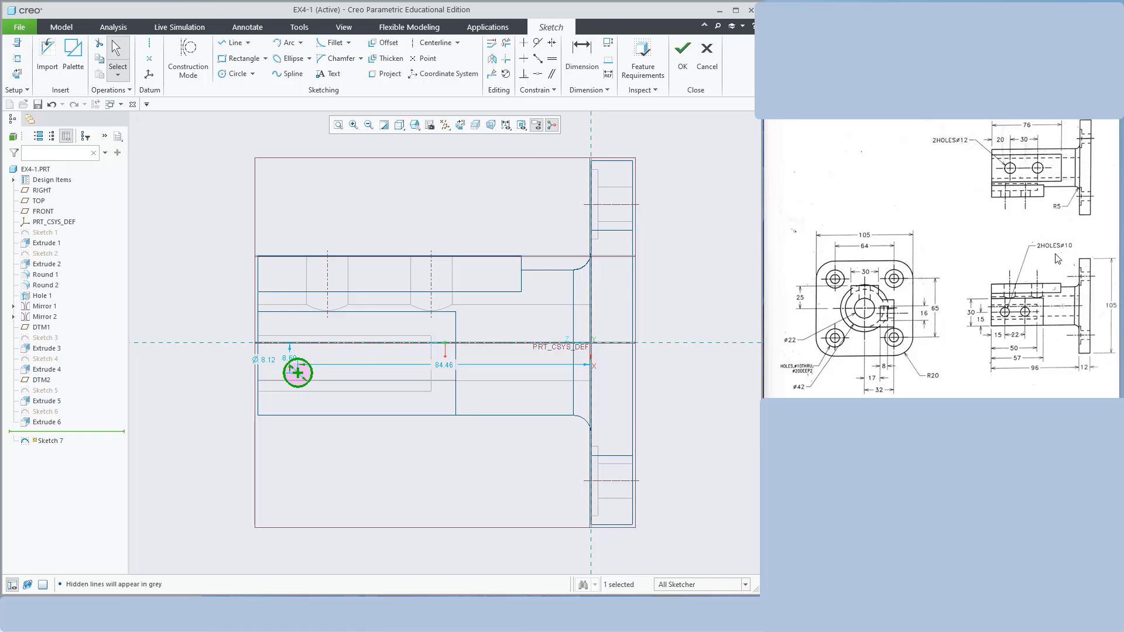
{"action": "double_click", "coordinate": [267, 359]}
{"action": "type", "text": "10"}
{"action": "key", "text": "Return"}
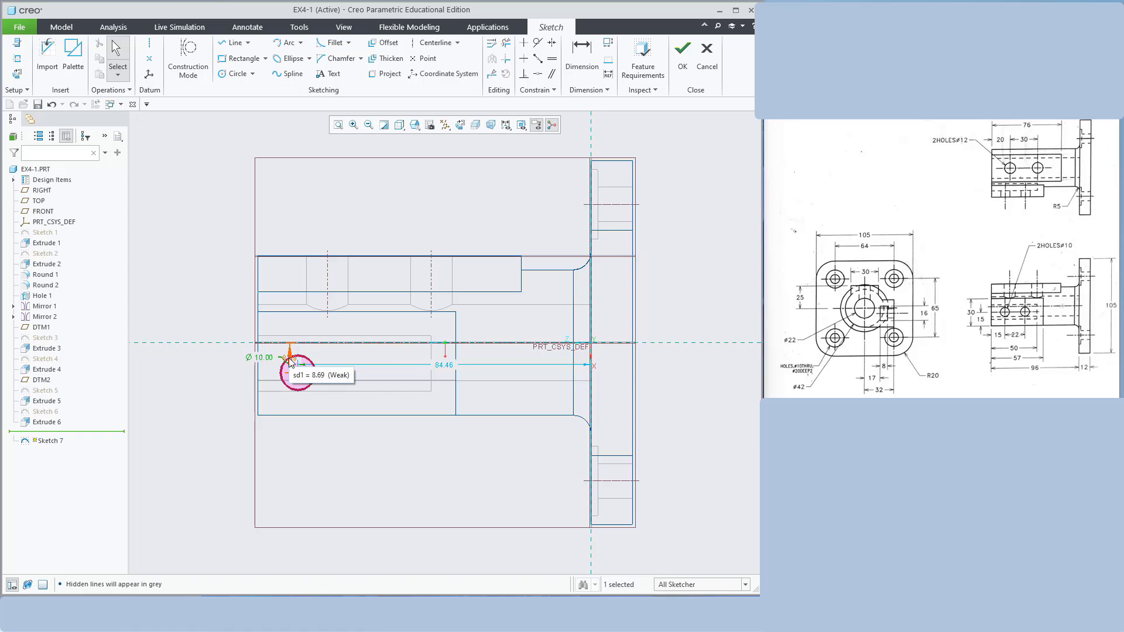
Locate the first circle 15 above the bottom edge and 15 from the left edge
{"action": "left_click", "coordinate": [582, 51]}
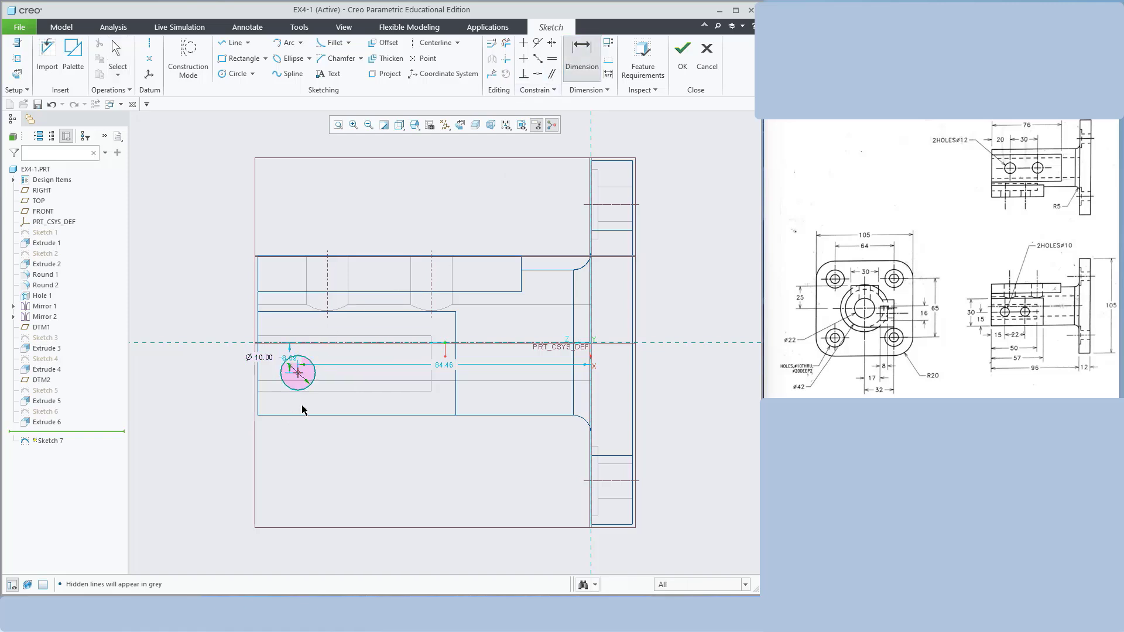
{"action": "left_click", "coordinate": [302, 419]}
{"action": "middle_click", "coordinate": [319, 406]}
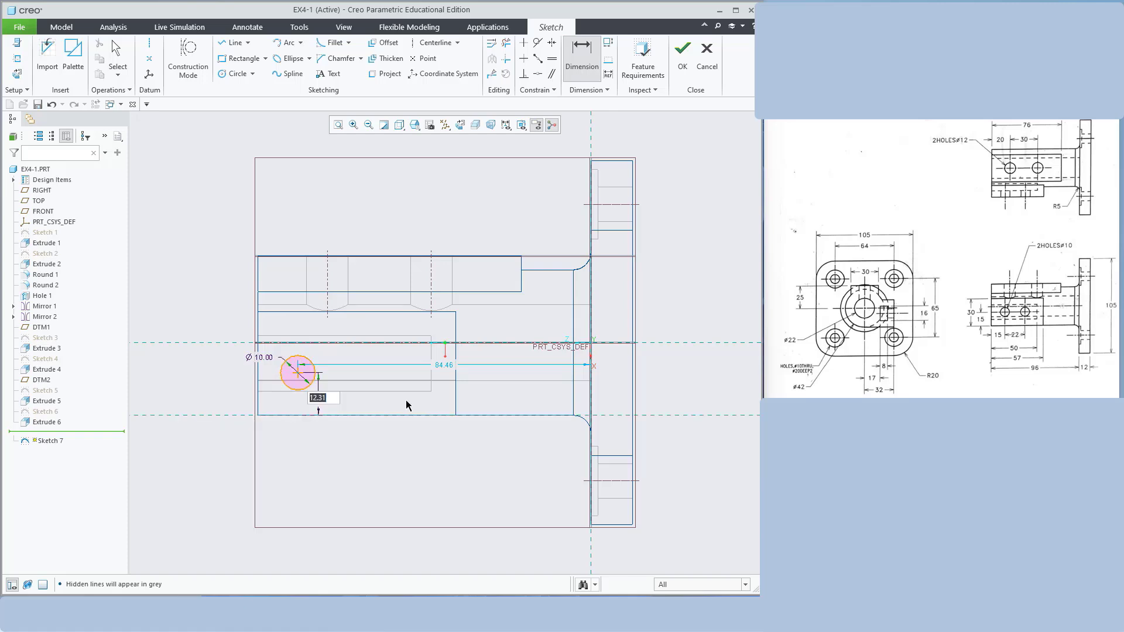
{"action": "type", "text": "15"}
{"action": "key", "text": "Return"}
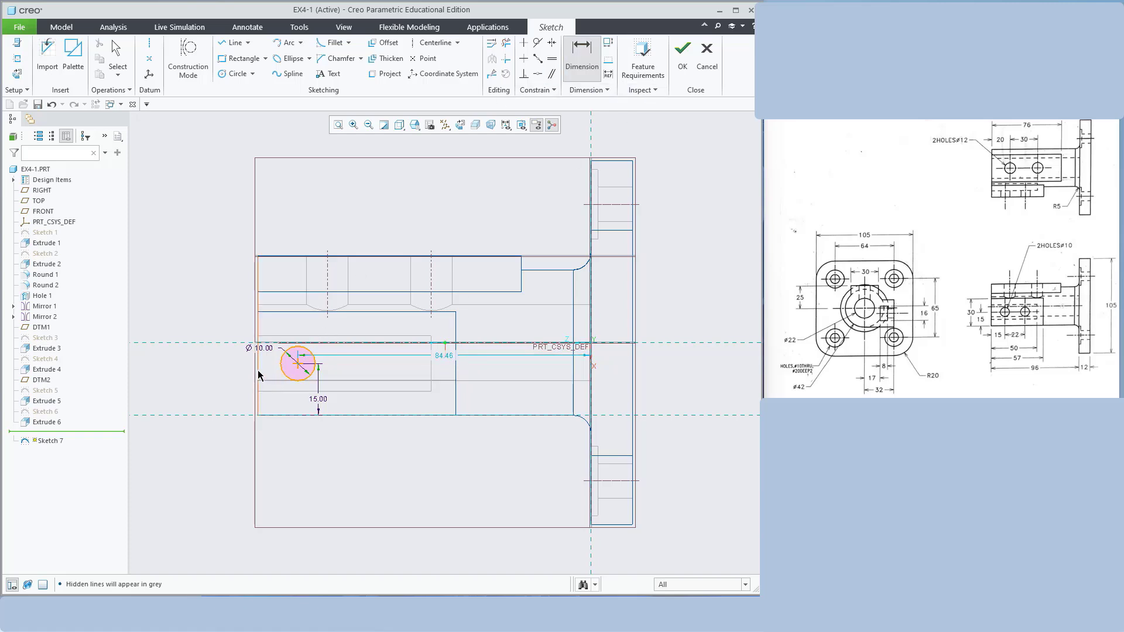
{"action": "left_click", "coordinate": [298, 367]}
{"action": "left_click", "coordinate": [258, 386]}
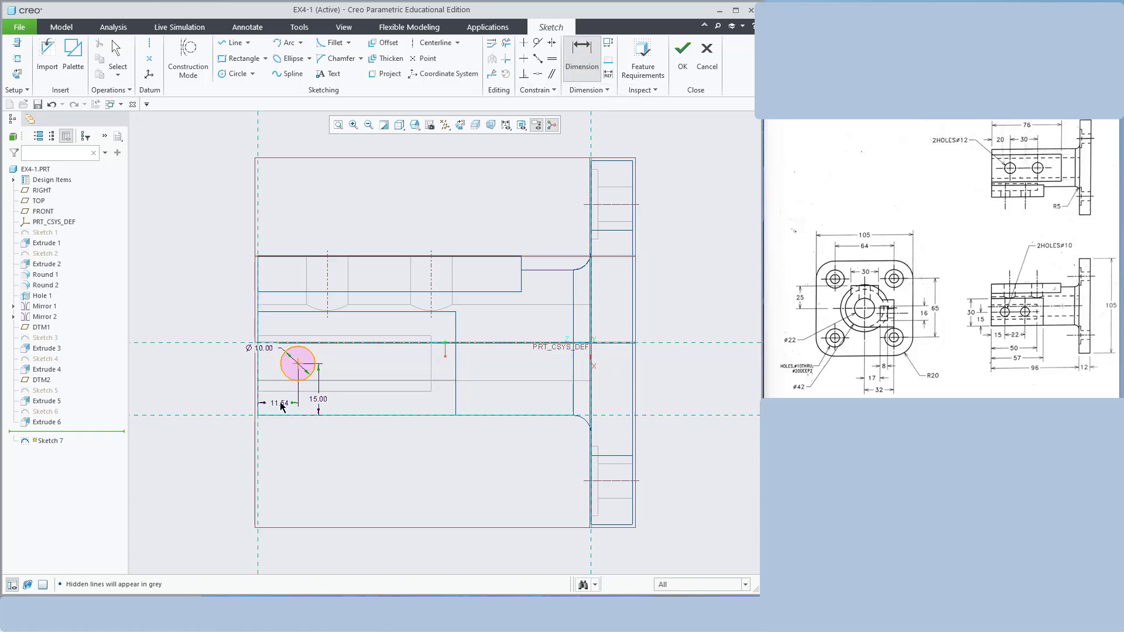
{"action": "middle_click", "coordinate": [281, 402]}
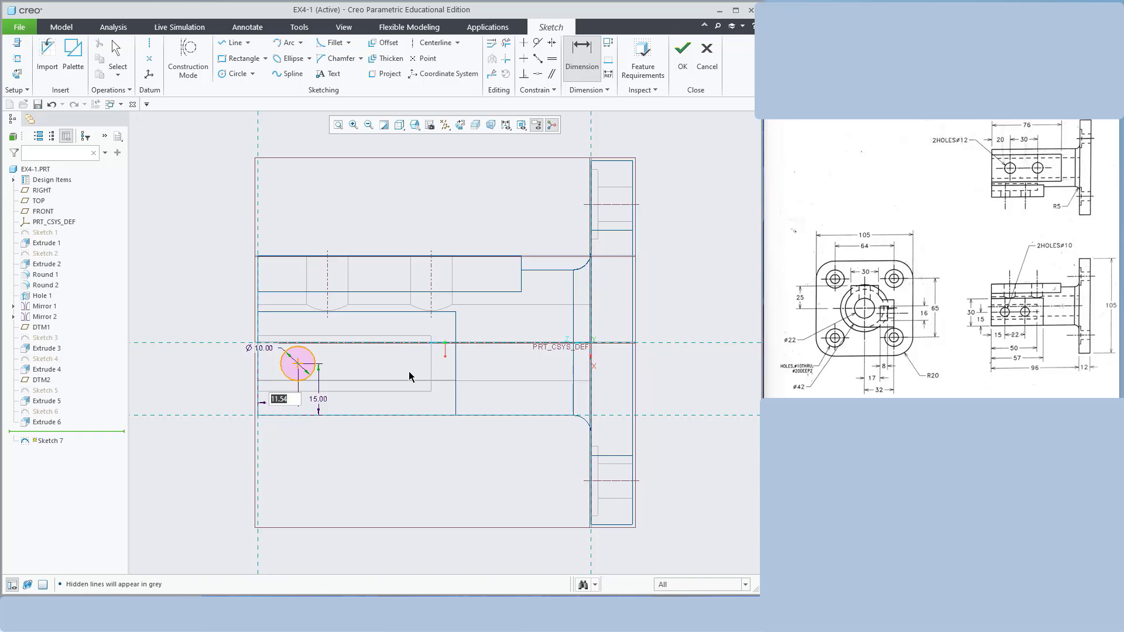
{"action": "type", "text": "15"}
{"action": "key", "text": "Return"}
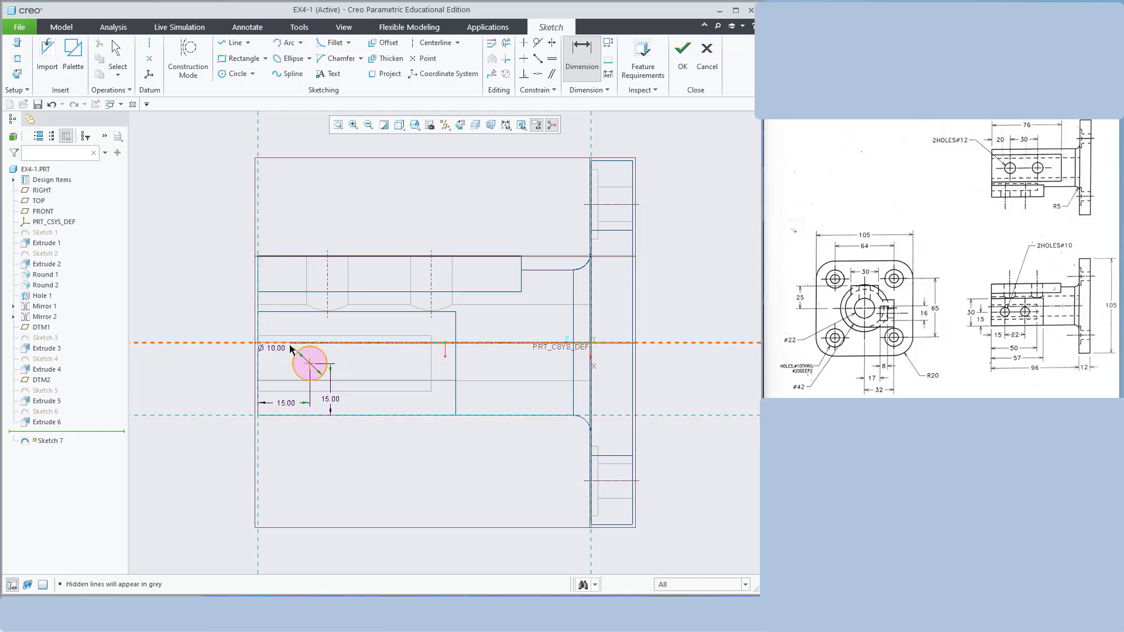
Add a second circle 22 further right (37 from the left edge) and accept Sketch 7
{"action": "left_click", "coordinate": [227, 74]}
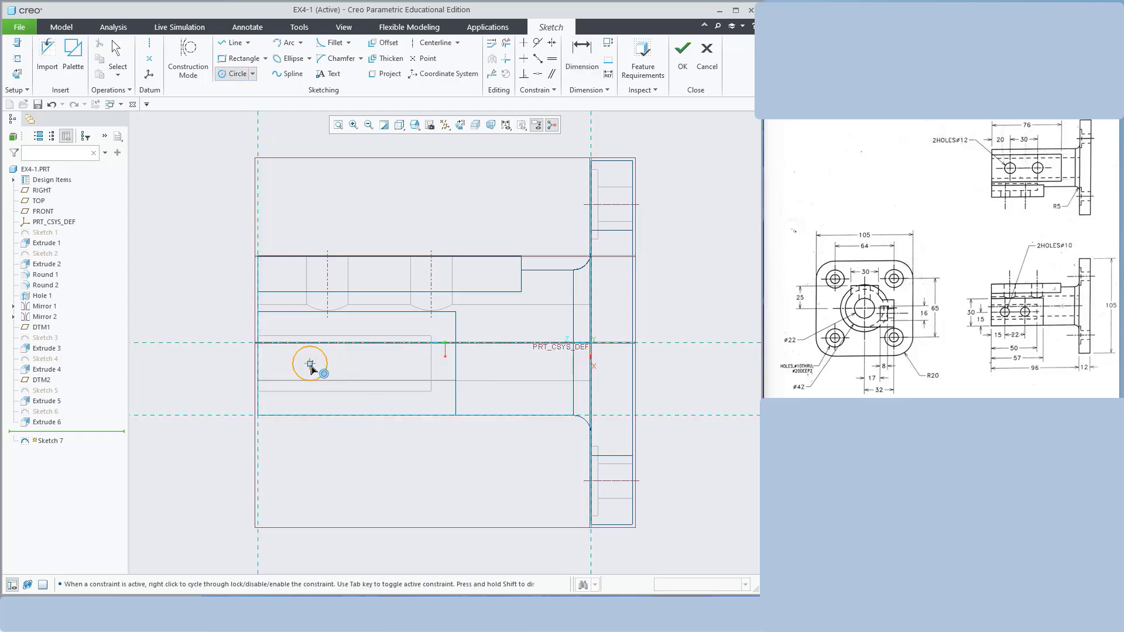
{"action": "left_click", "coordinate": [383, 367]}
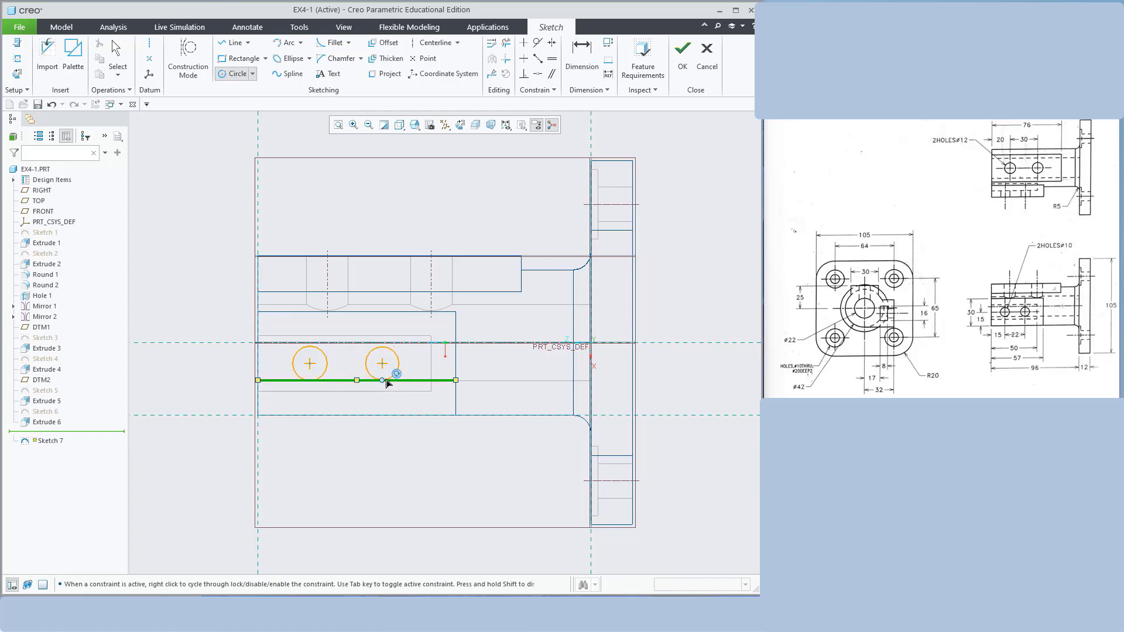
{"action": "left_click", "coordinate": [386, 383]}
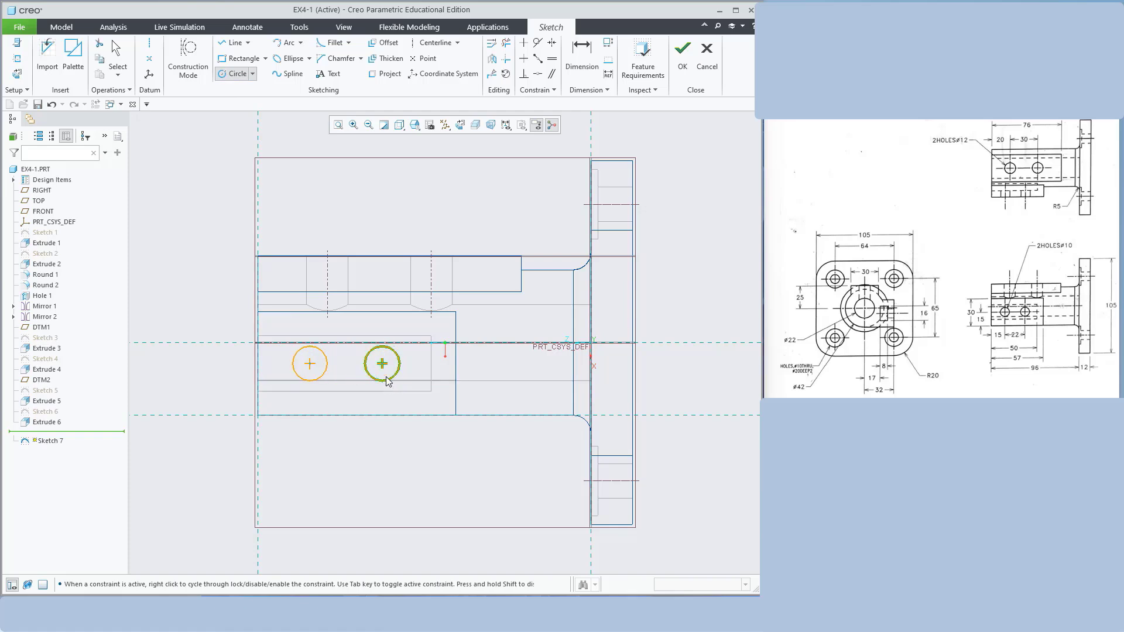
{"action": "middle_click", "coordinate": [470, 193]}
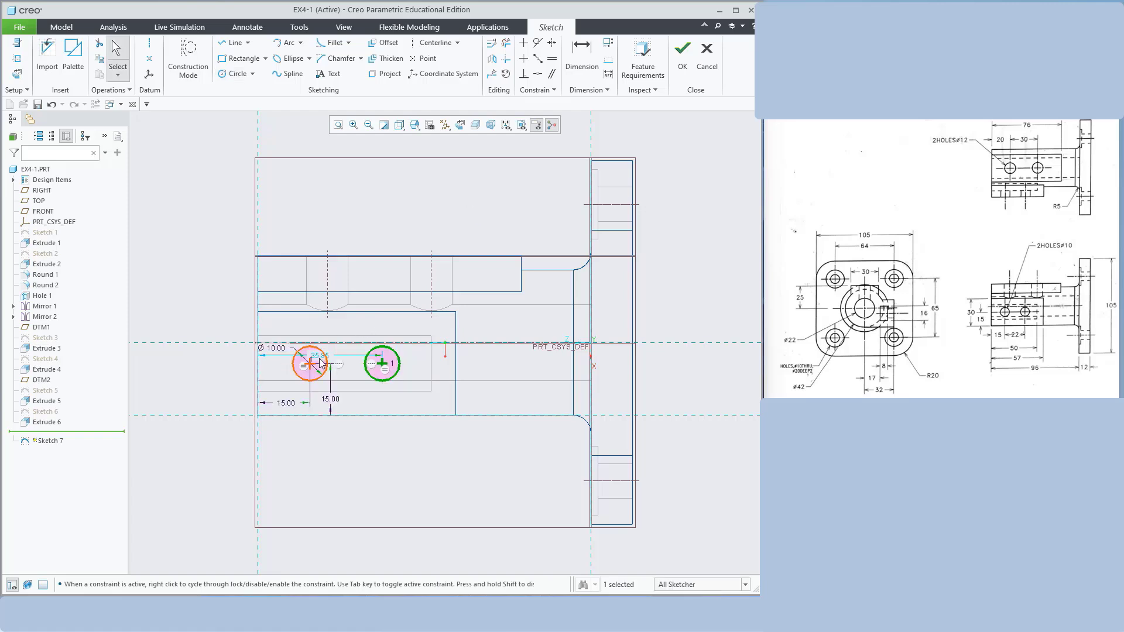
{"action": "left_click_drag", "start_coordinate": [319, 355], "coordinate": [338, 436]}
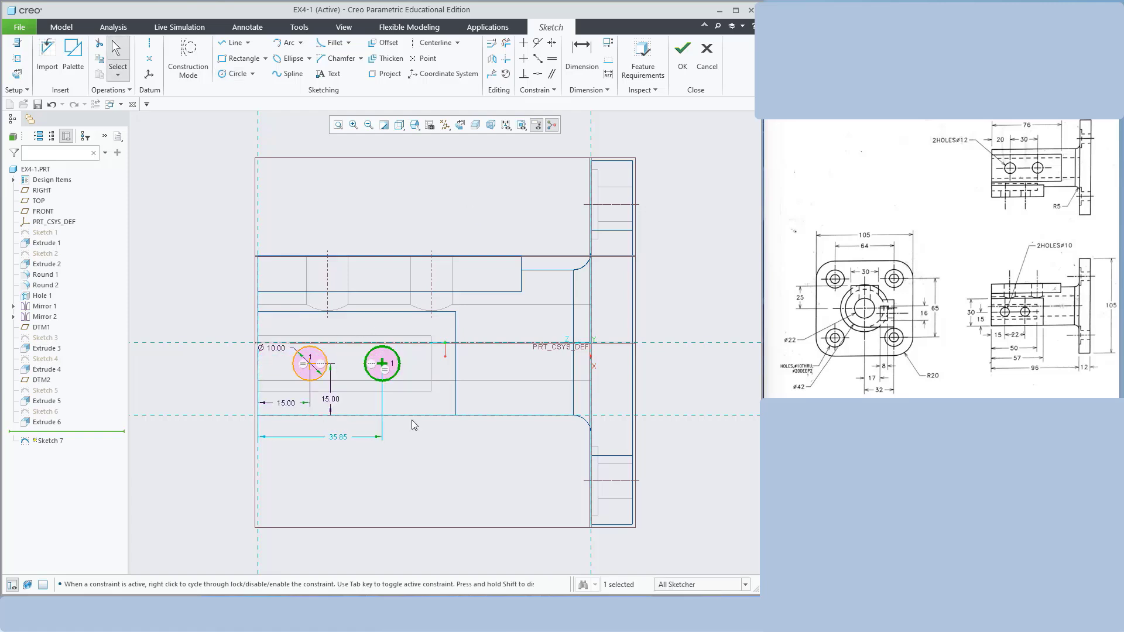
{"action": "double_click", "coordinate": [342, 441]}
{"action": "type", "text": "22+15"}
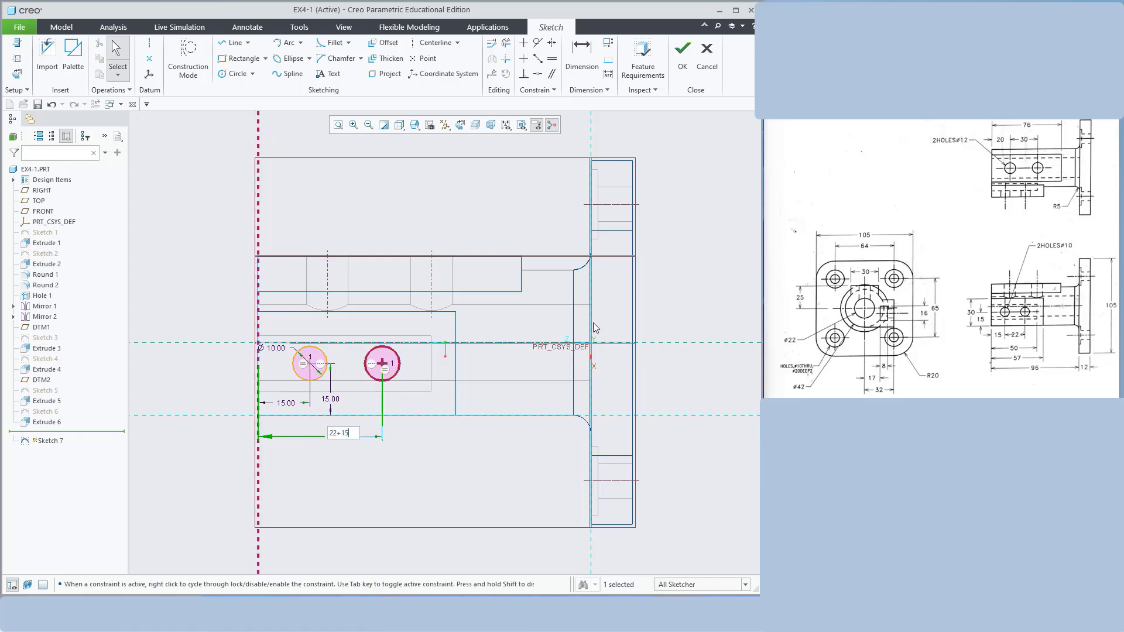
{"action": "key", "text": "Return"}
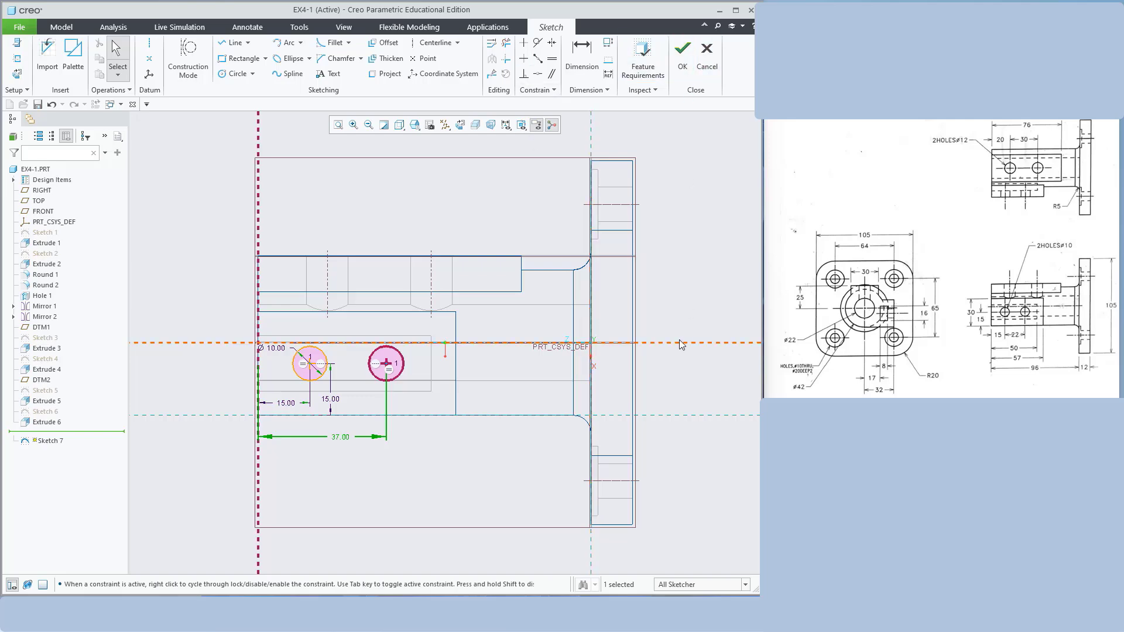
{"action": "left_click", "coordinate": [682, 60]}
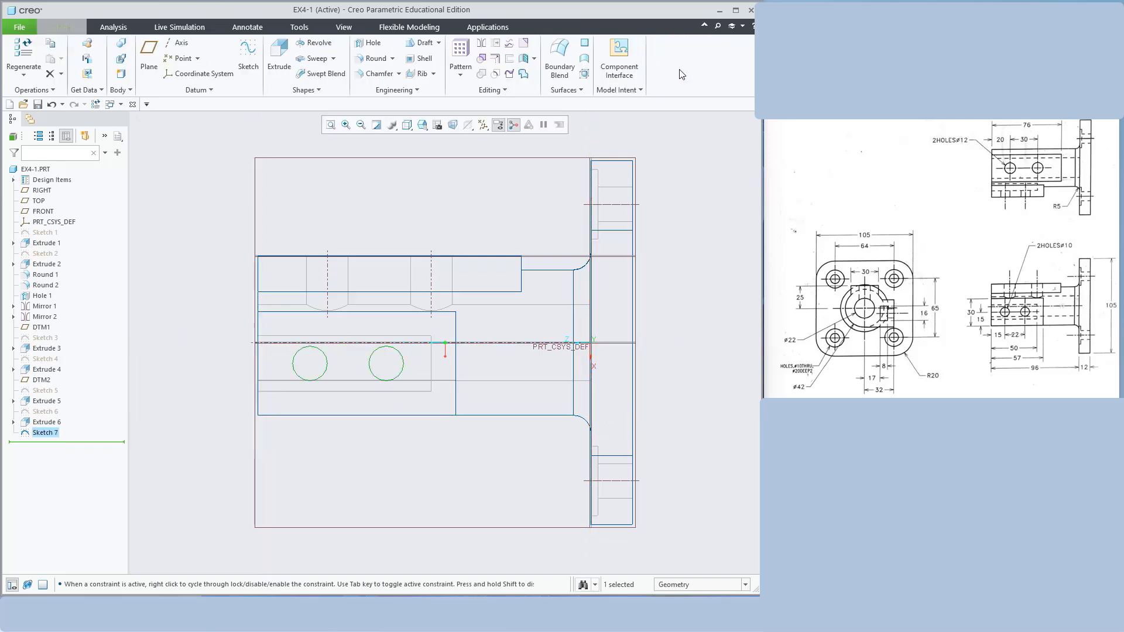
Start a Remove Material extrusion from Sketch 7, viewed shaded
{"action": "left_click", "coordinate": [279, 59]}
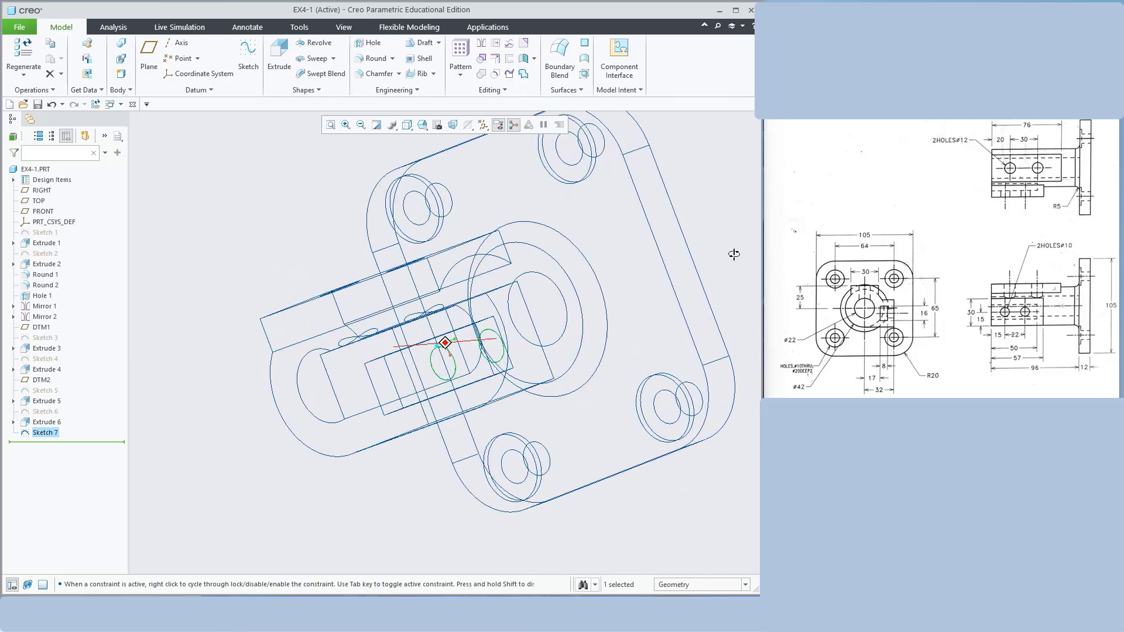
{"action": "left_click", "coordinate": [270, 67]}
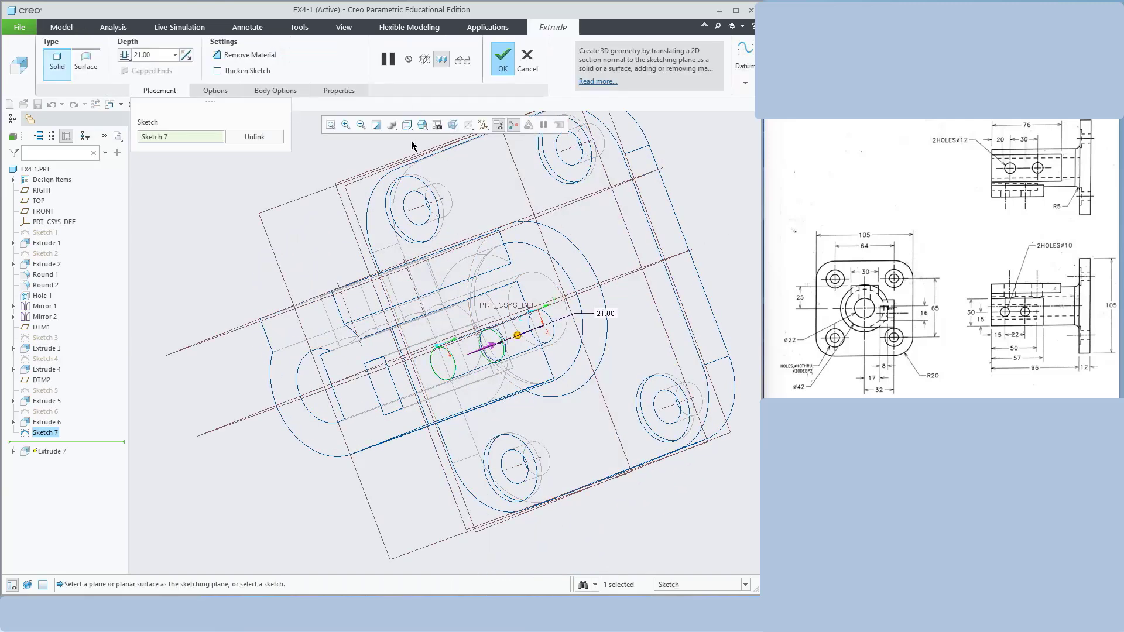
{"action": "left_click", "coordinate": [406, 124]}
{"action": "left_click", "coordinate": [427, 165]}
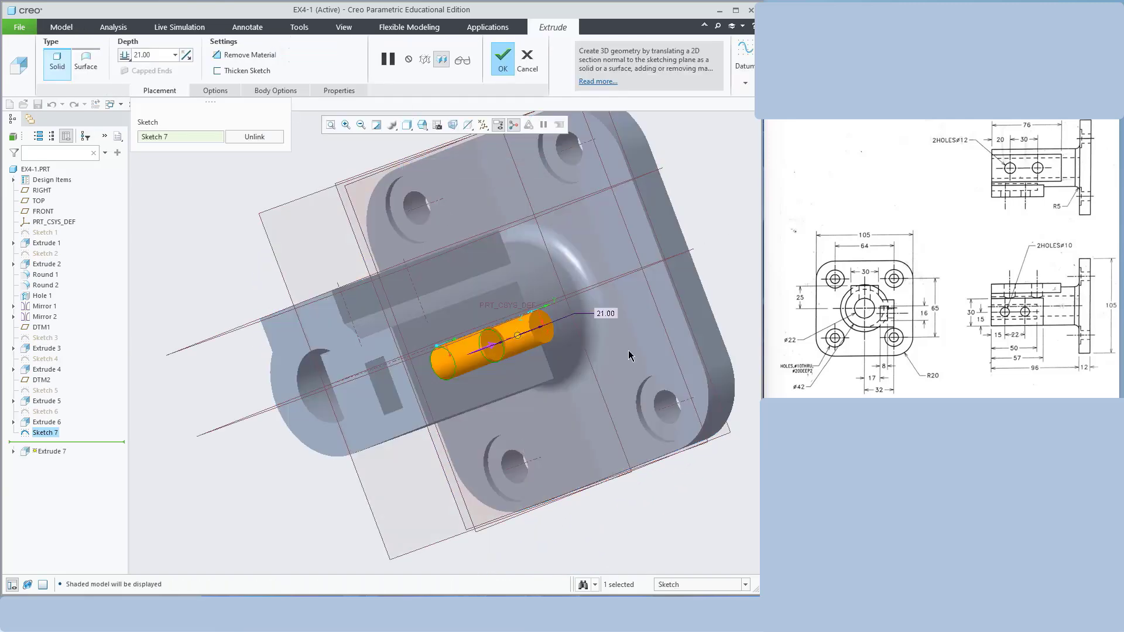
{"action": "middle_click_drag", "start_coordinate": [672, 302], "coordinate": [388, 219]}
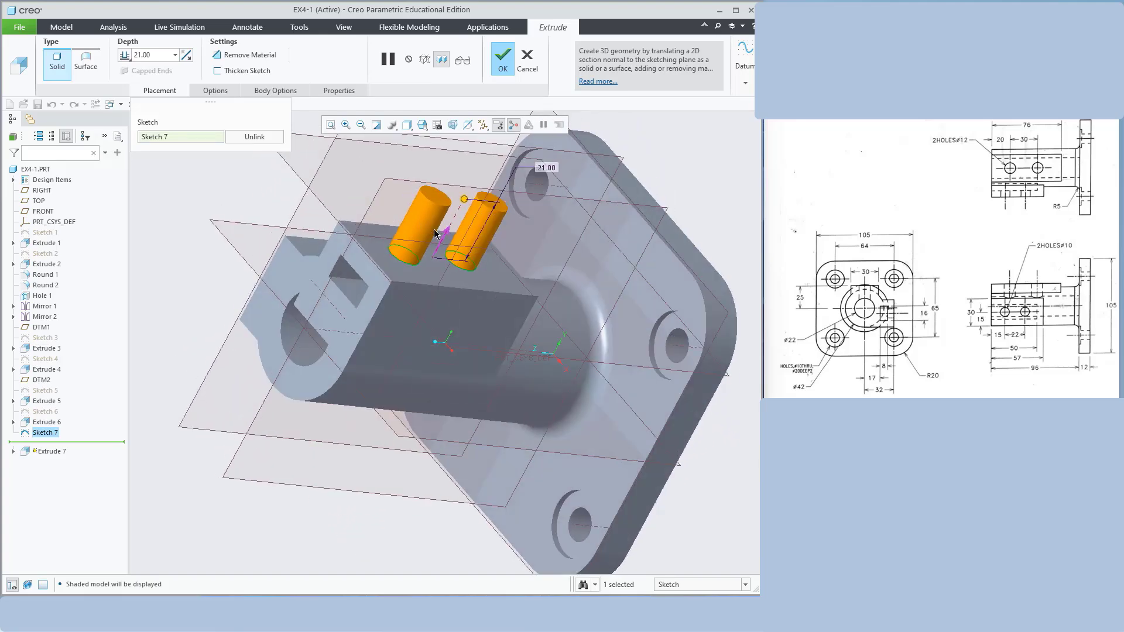
{"action": "left_click", "coordinate": [443, 237]}
{"action": "middle_click_drag", "start_coordinate": [672, 175], "coordinate": [717, 187]}
{"action": "middle_click_drag", "start_coordinate": [545, 301], "coordinate": [675, 334]}
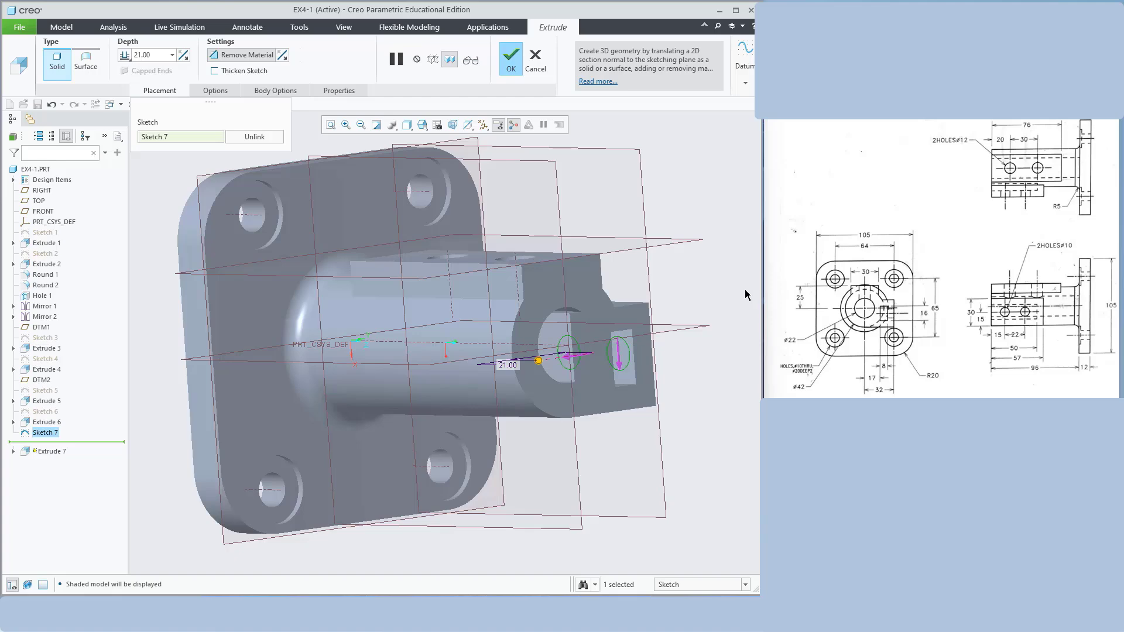
{"action": "middle_click_drag", "start_coordinate": [745, 294], "coordinate": [705, 310]}
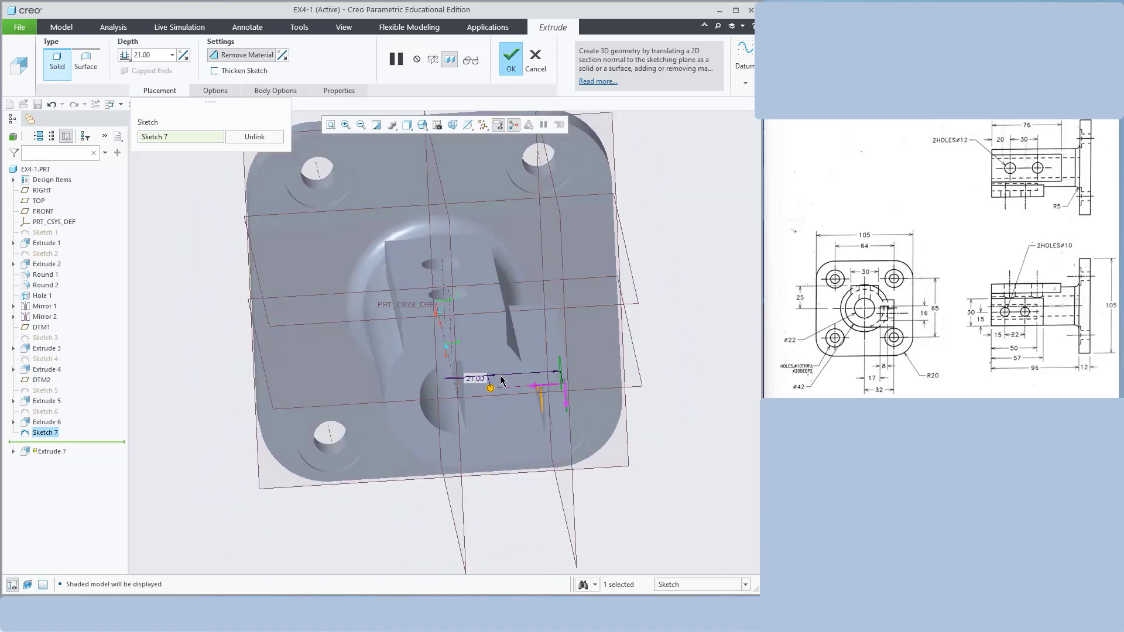
Set the cut depth to 32-17-8 (7.00), finish the cross holes, and begin a new sketch
{"action": "left_click", "coordinate": [149, 54]}
{"action": "type", "text": "32-17-"}
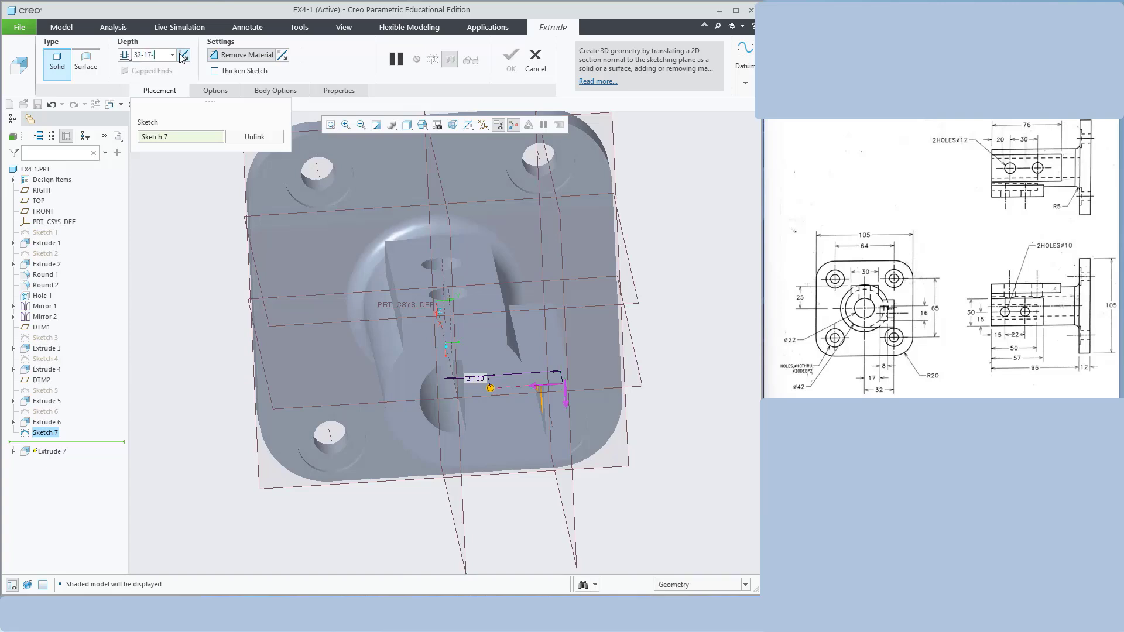
{"action": "type", "text": "8"}
{"action": "key", "text": "Return"}
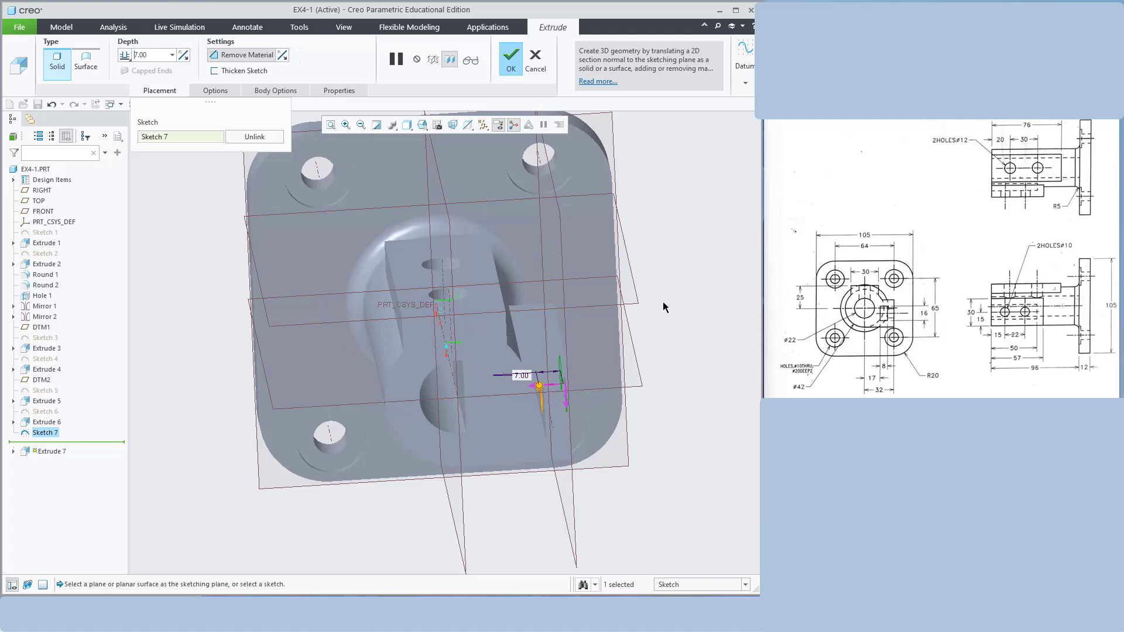
{"action": "mouse_move", "coordinate": [663, 301]}
{"action": "middle_mouse_down"}
{"action": "mouse_move", "coordinate": [677, 311]}
{"action": "mouse_move", "coordinate": [663, 315]}
{"action": "middle_mouse_up"}
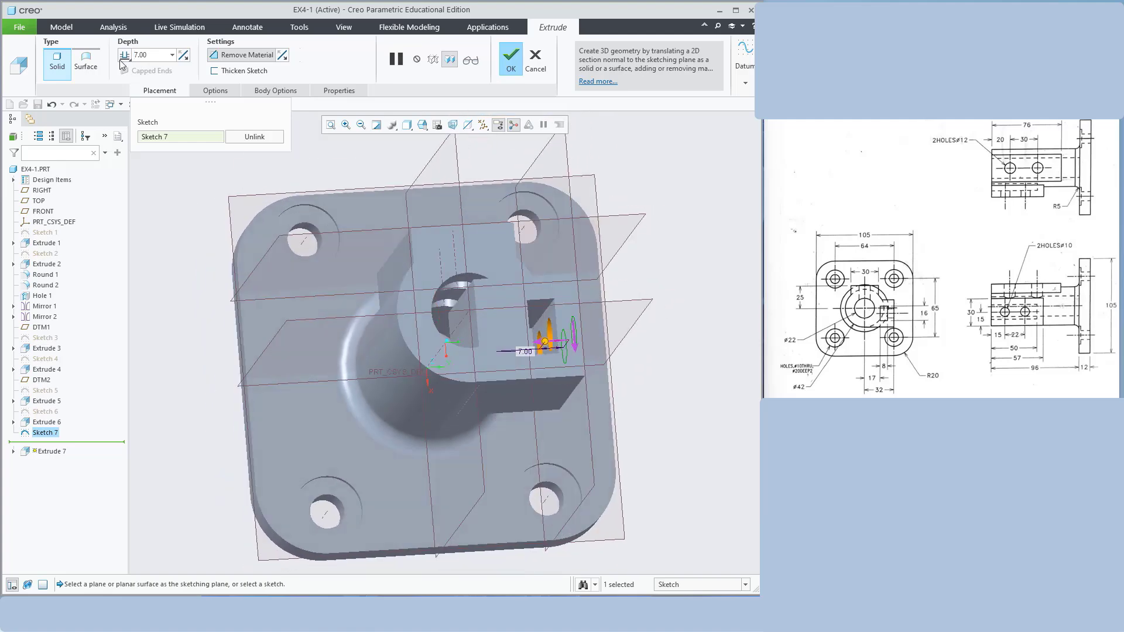
{"action": "left_click", "coordinate": [514, 63]}
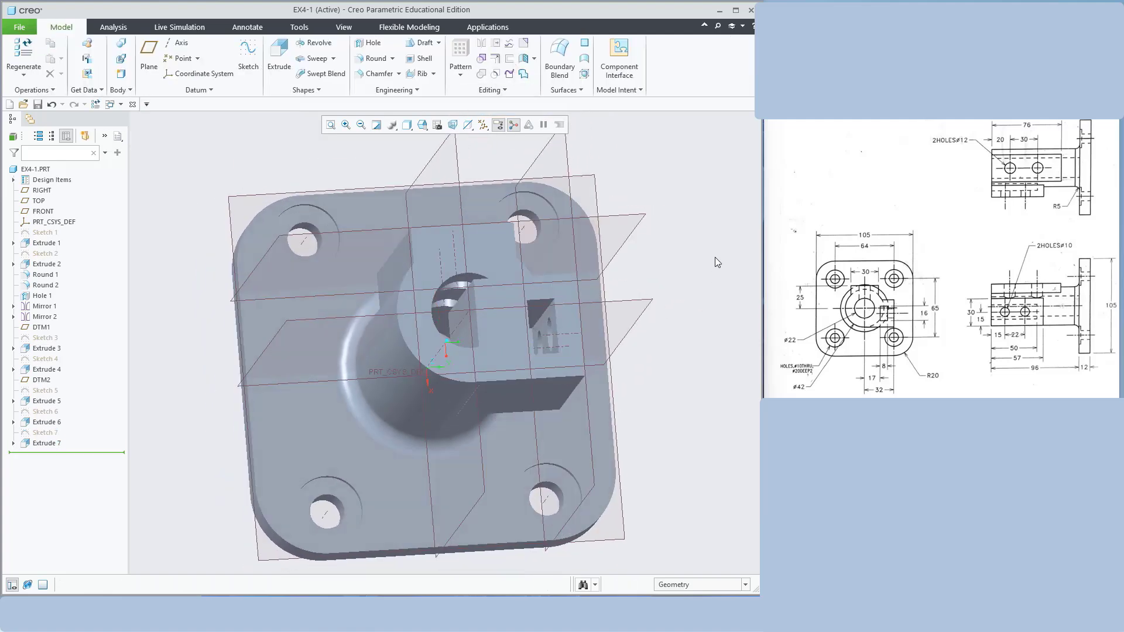
{"action": "middle_click_drag", "start_coordinate": [715, 258], "coordinate": [583, 370]}
{"action": "middle_click_drag", "start_coordinate": [666, 317], "coordinate": [425, 361]}
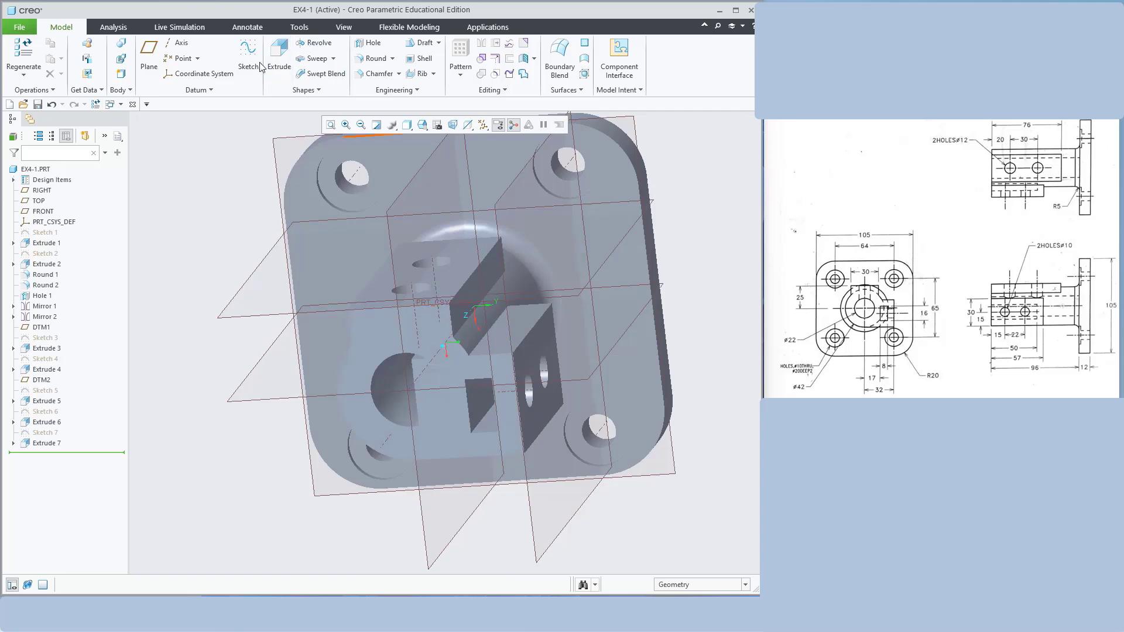
{"action": "left_click", "coordinate": [245, 56]}
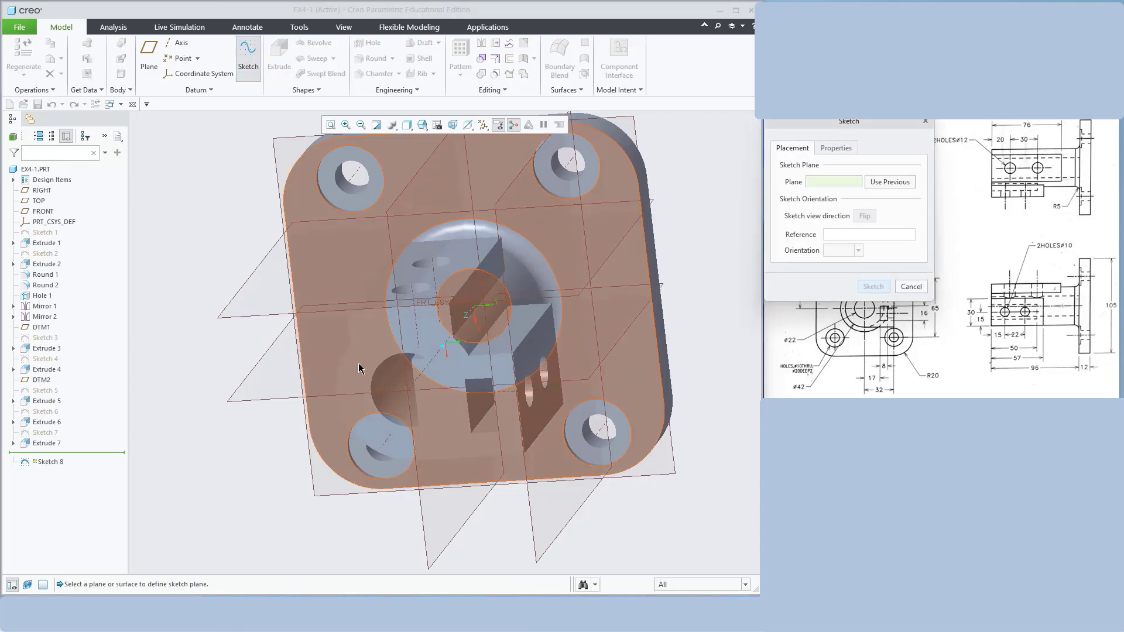
On the RIGHT plane, sketch one circle centred on the part origin matching the bore outline
{"action": "left_click", "coordinate": [371, 372]}
{"action": "left_click", "coordinate": [872, 286]}
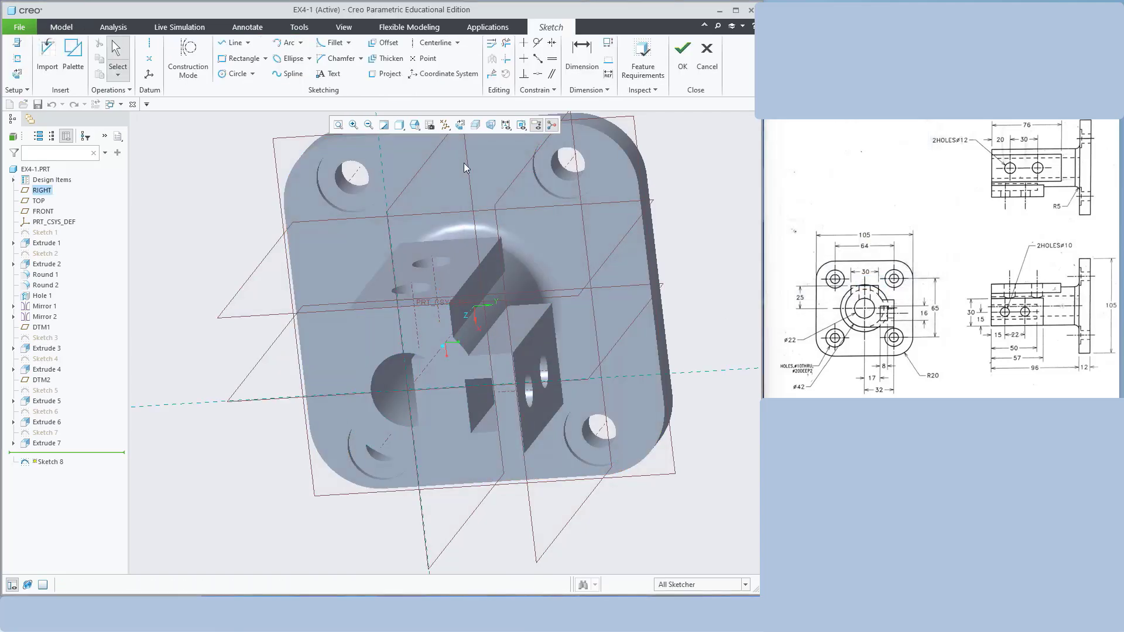
{"action": "left_click", "coordinate": [461, 125]}
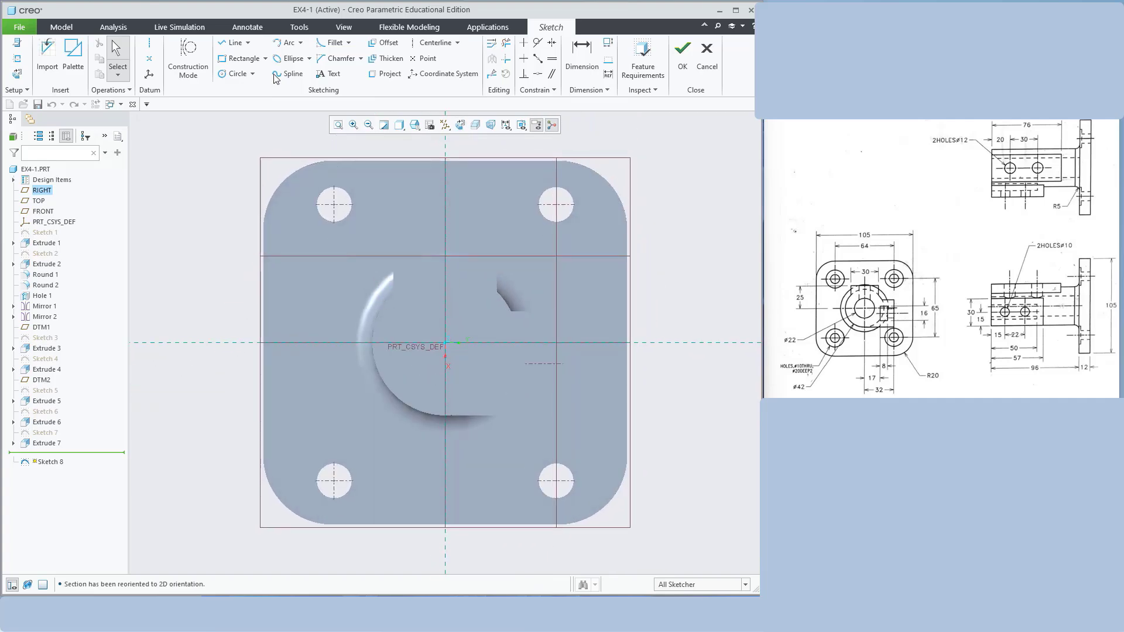
{"action": "left_click", "coordinate": [233, 74]}
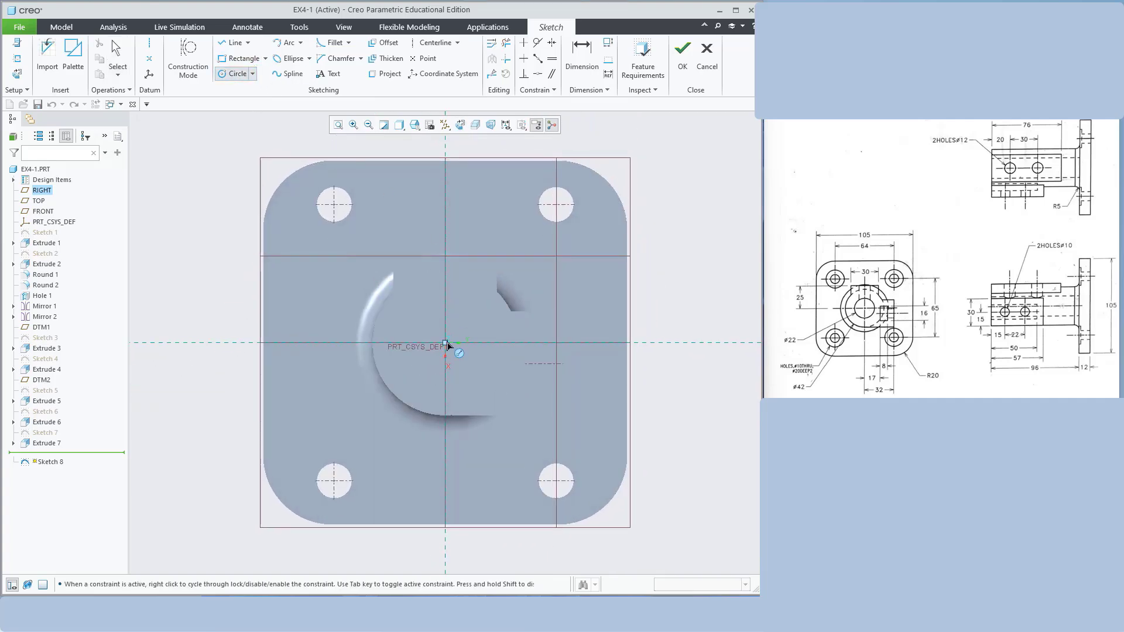
{"action": "left_click", "coordinate": [445, 342]}
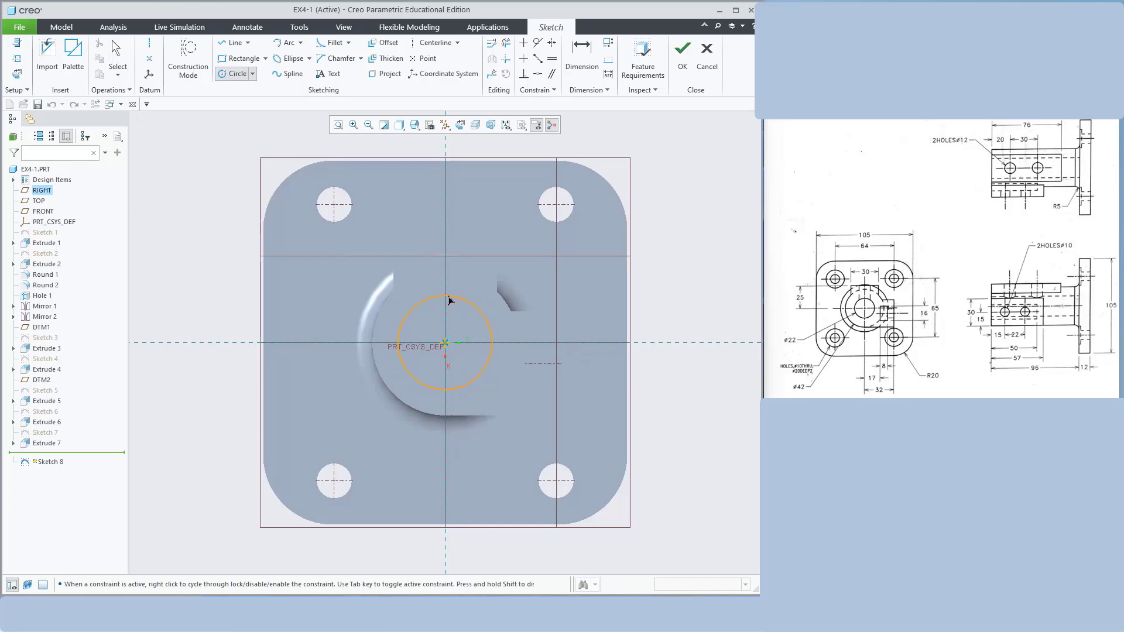
{"action": "left_click", "coordinate": [399, 125]}
{"action": "left_click", "coordinate": [431, 196]}
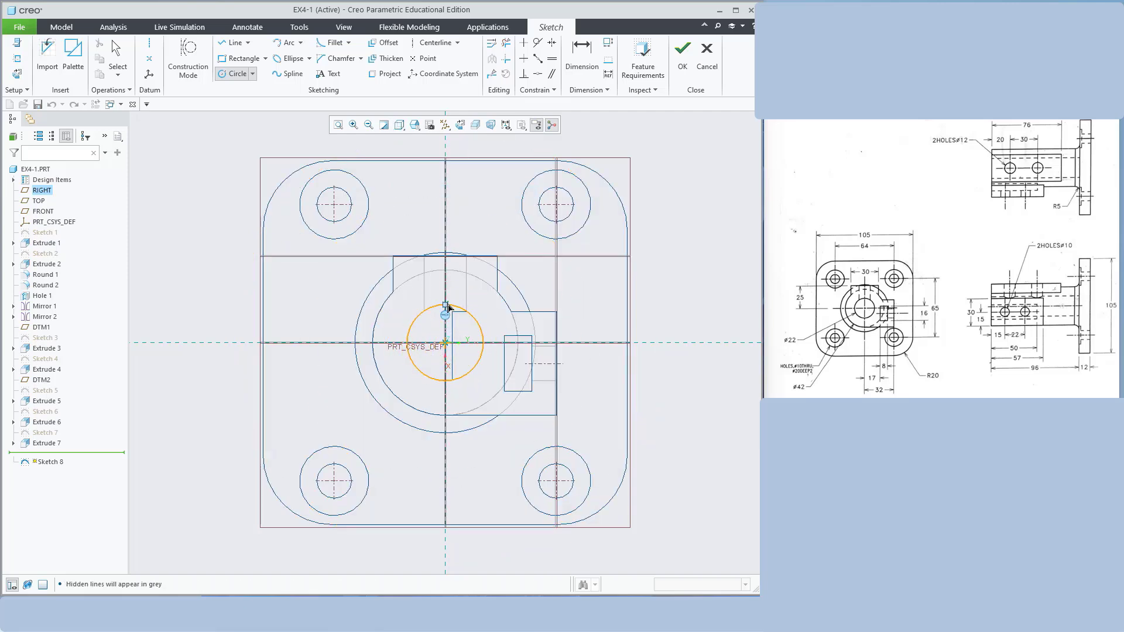
{"action": "left_click", "coordinate": [446, 305]}
{"action": "middle_click", "coordinate": [677, 229]}
{"action": "mouse_move", "coordinate": [673, 258]}
{"action": "middle_mouse_down"}
{"action": "mouse_move", "coordinate": [535, 260]}
{"action": "mouse_move", "coordinate": [357, 158]}
{"action": "middle_mouse_up"}
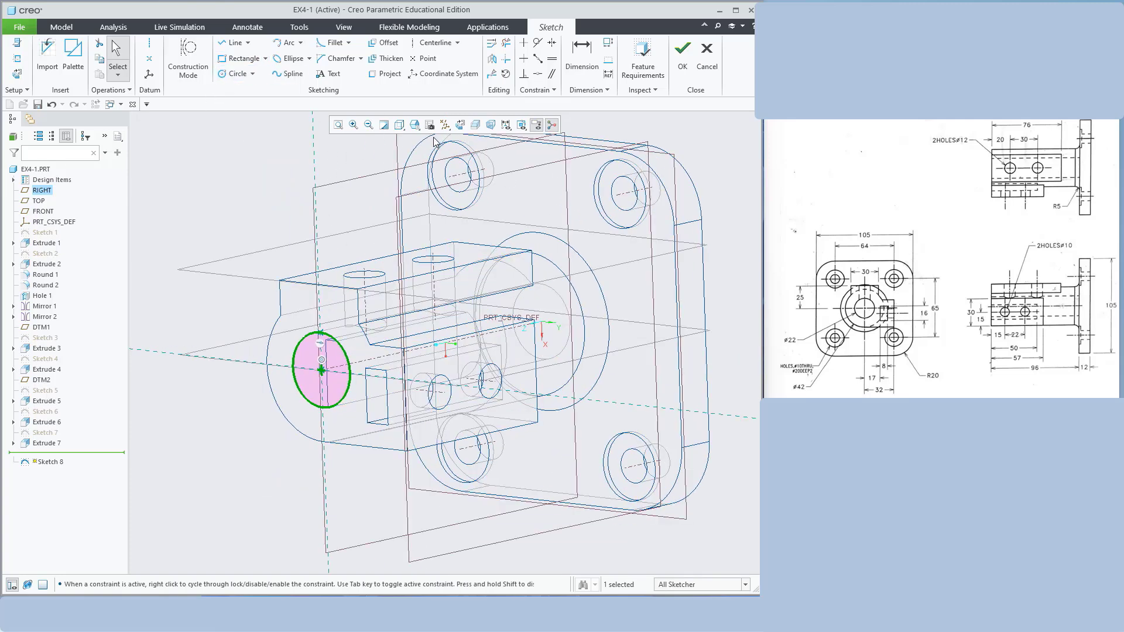
{"action": "left_click", "coordinate": [399, 125]}
{"action": "left_click", "coordinate": [417, 166]}
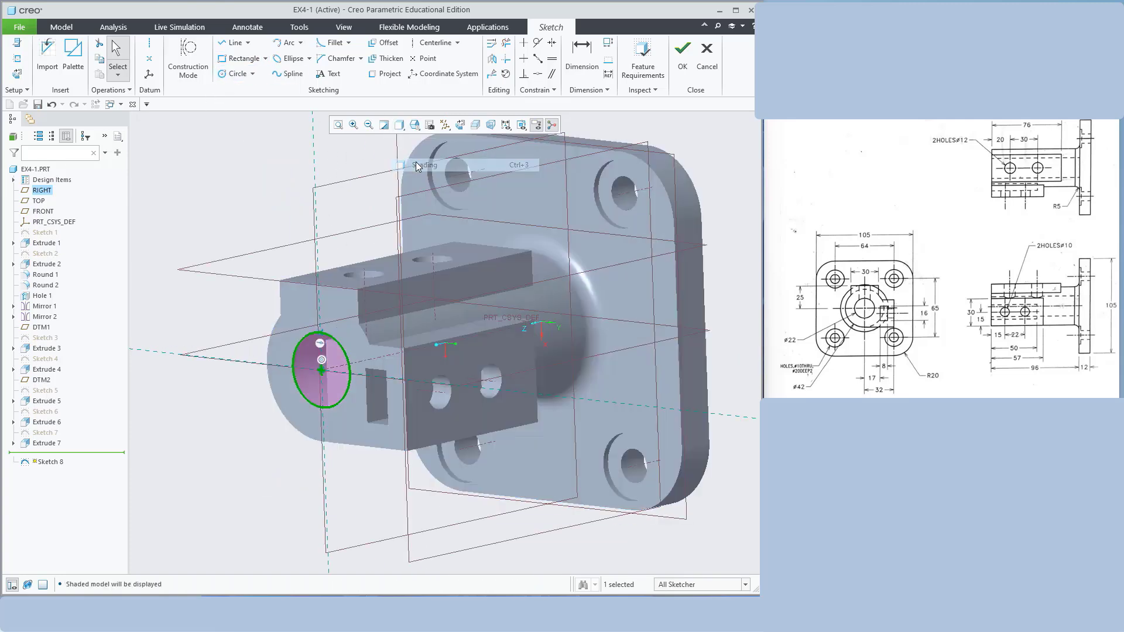
{"action": "left_click", "coordinate": [683, 52]}
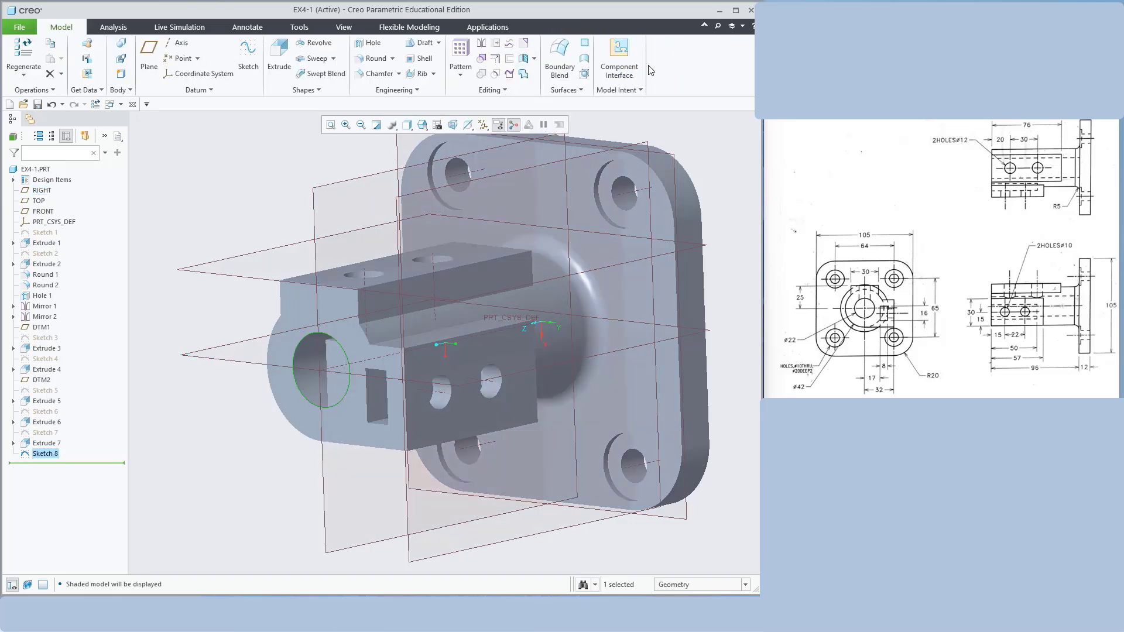
Extrude-cut Sketch 8's circle 96 deep through the boss and flange
{"action": "left_click", "coordinate": [269, 71]}
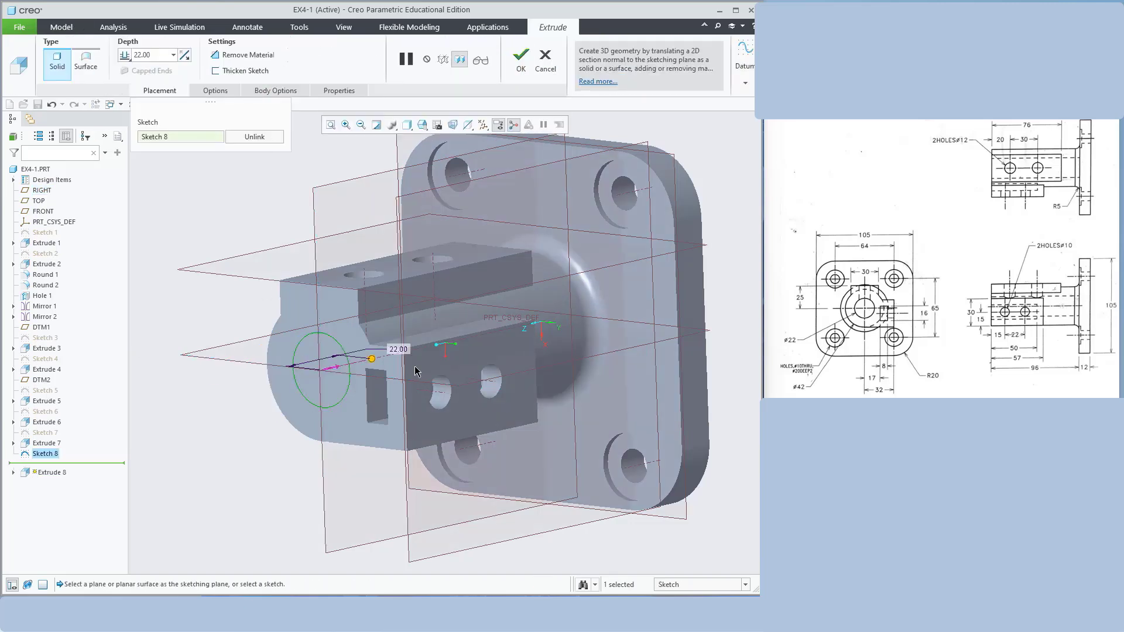
{"action": "left_click", "coordinate": [243, 54]}
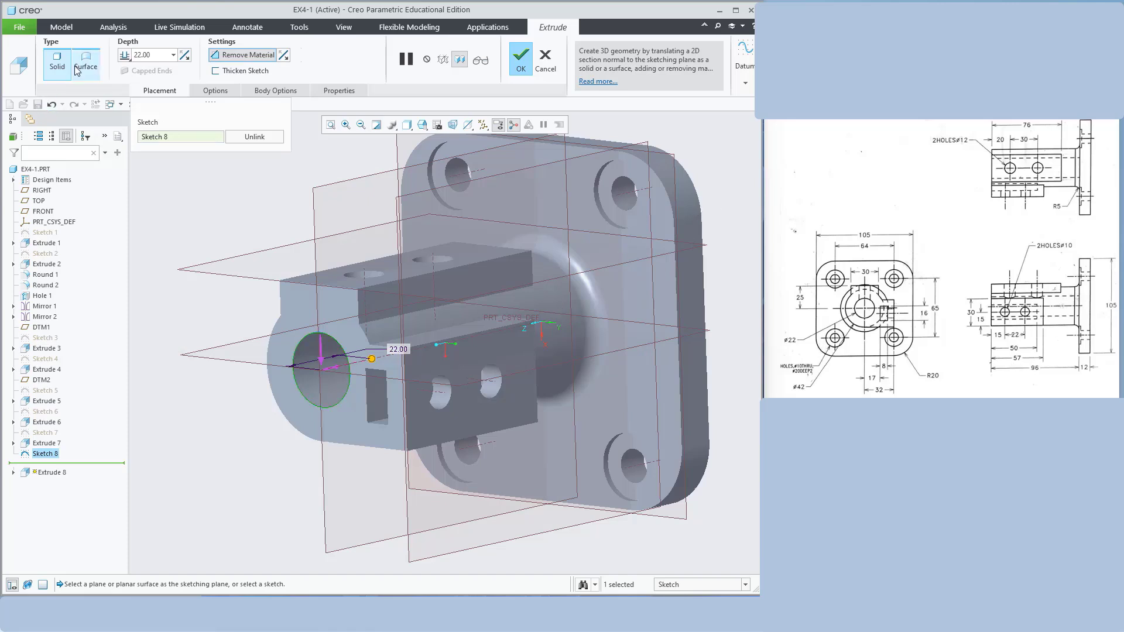
{"action": "double_click", "coordinate": [163, 55]}
{"action": "type", "text": "96"}
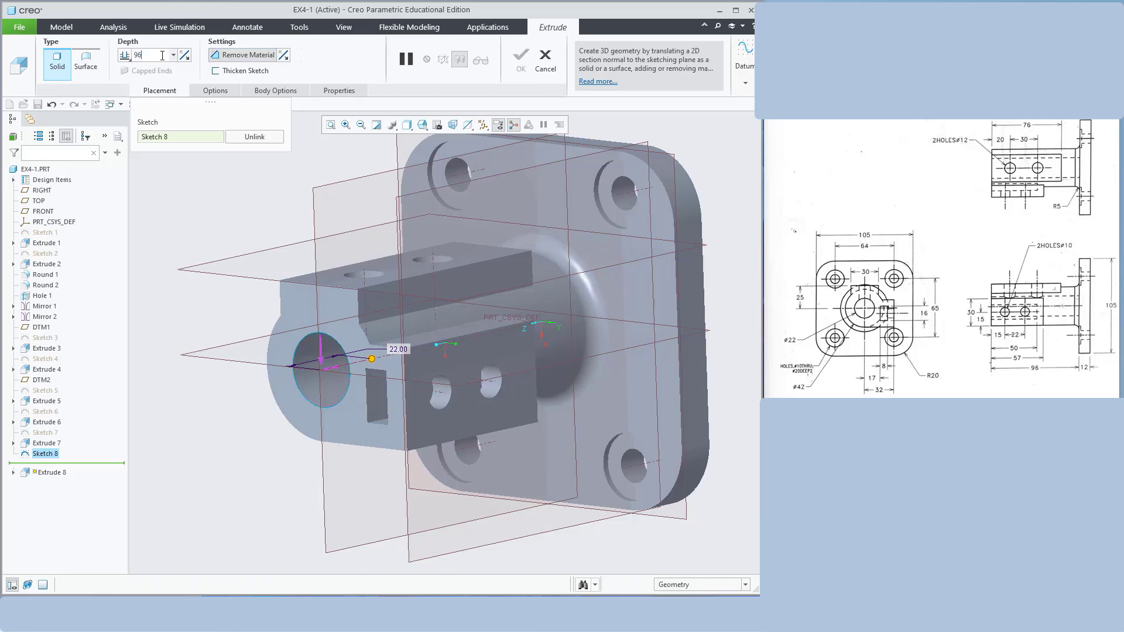
{"action": "key", "text": "Return"}
{"action": "middle_click_drag", "start_coordinate": [702, 210], "coordinate": [729, 195]}
{"action": "left_click", "coordinate": [521, 58]}
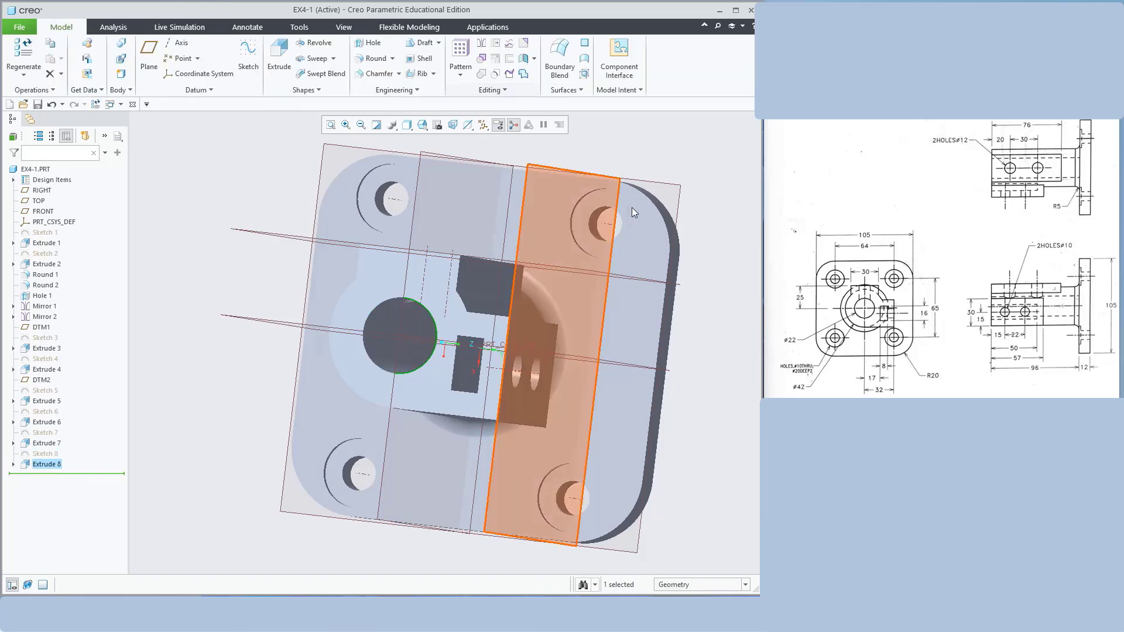
{"action": "middle_click_drag", "start_coordinate": [697, 181], "coordinate": [643, 210]}
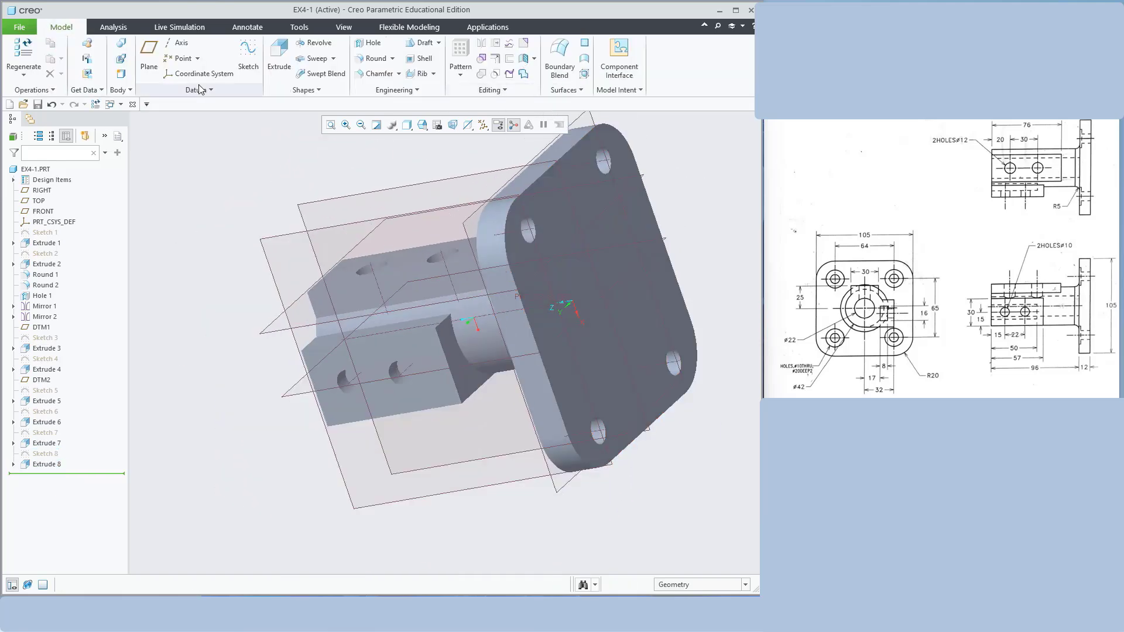
Save the part as EX4-1
{"action": "left_click", "coordinate": [20, 28]}
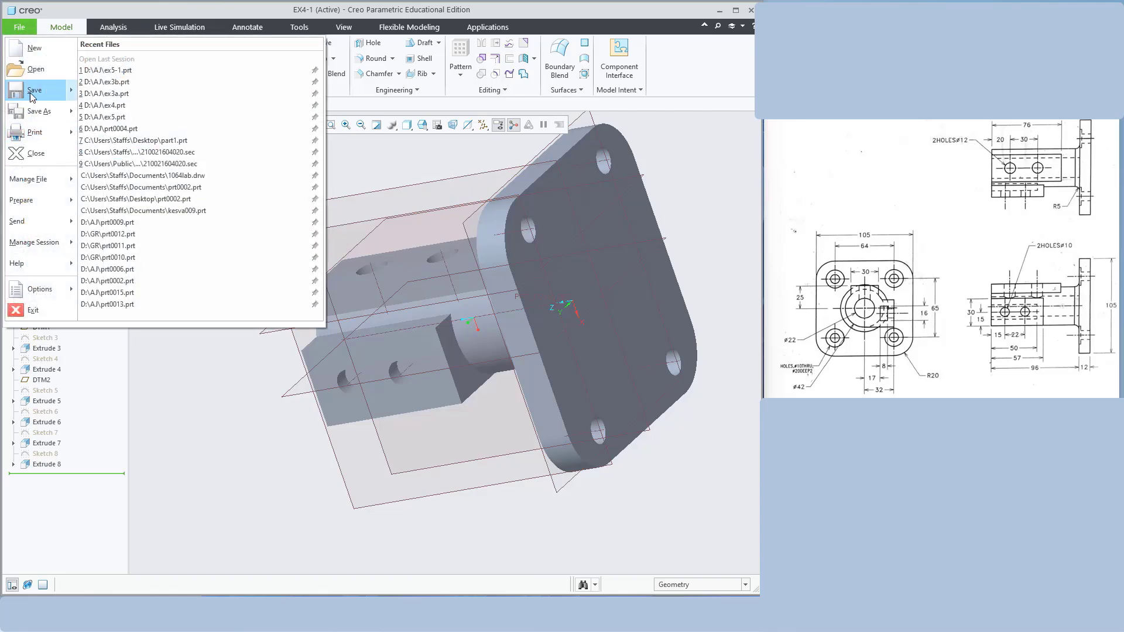
{"action": "mouse_move", "coordinate": [30, 95]}
{"action": "left_click", "coordinate": [115, 65]}
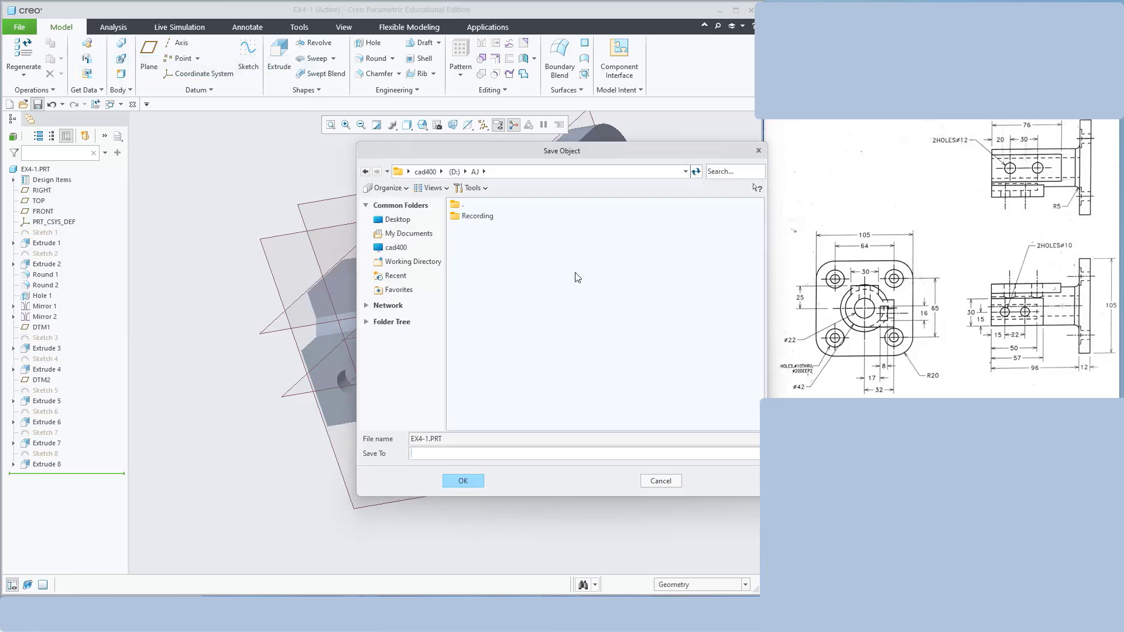
{"action": "left_click", "coordinate": [464, 483]}
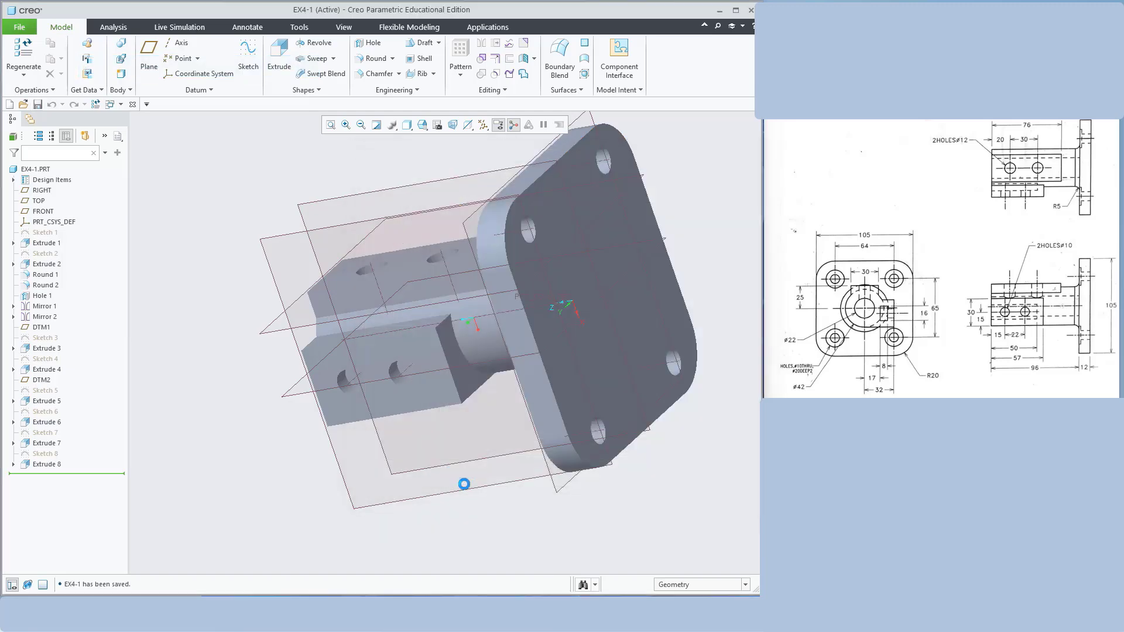